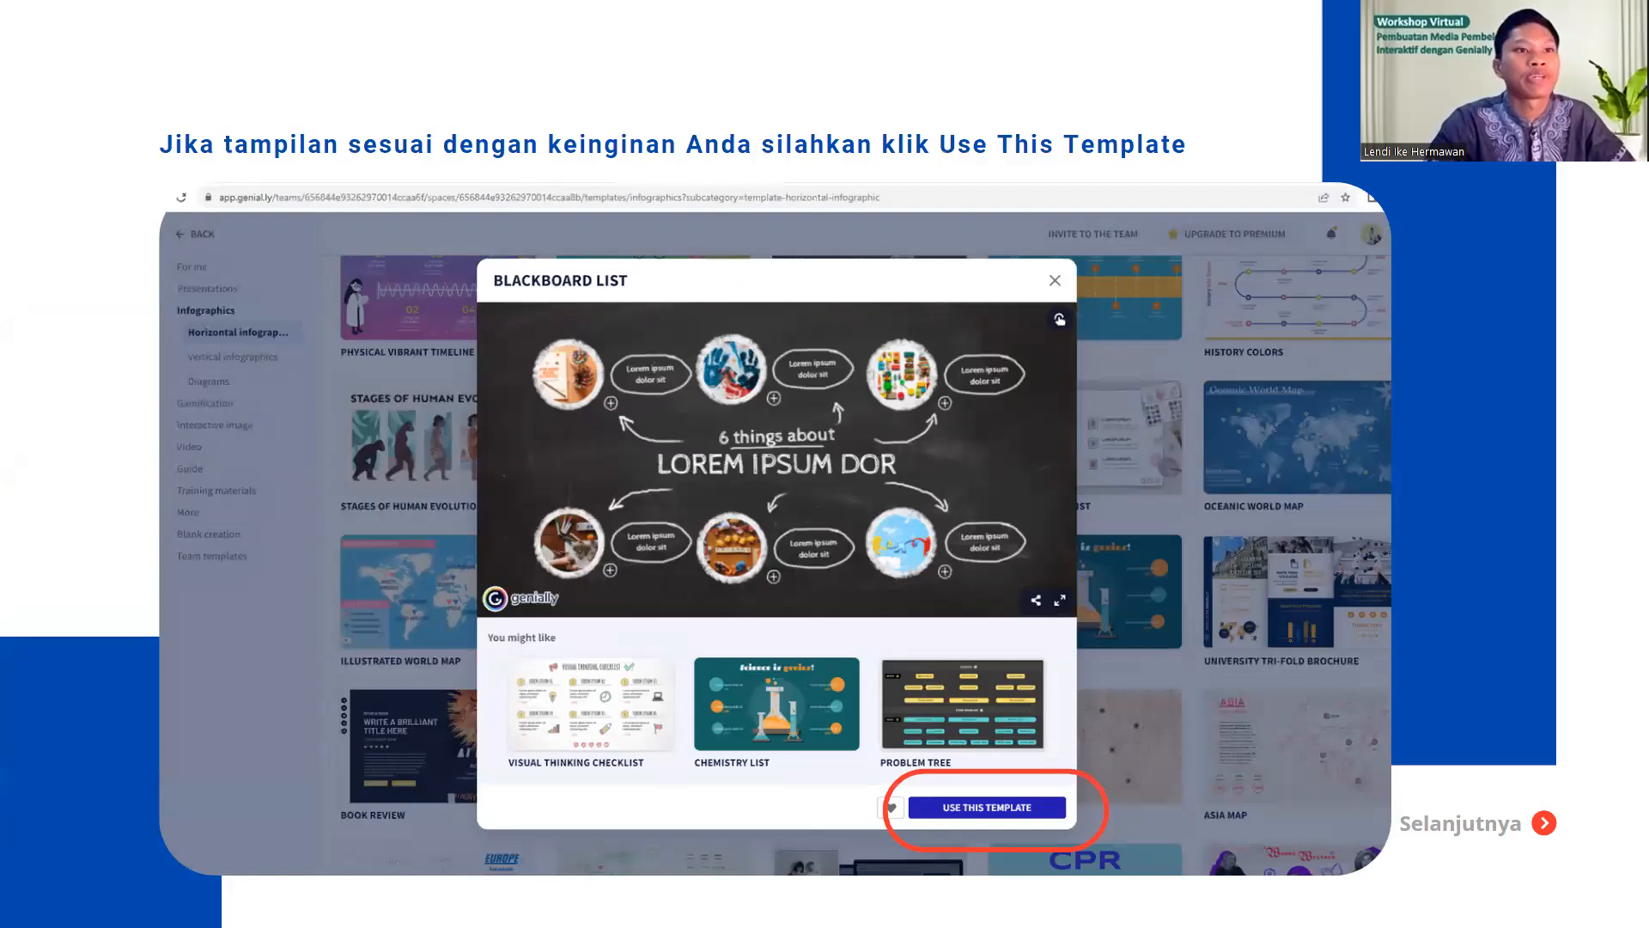
- Exit the slideshow, search Google for "genially" in a new browser tab and open the Genially website
{"action": "mouse_move", "coordinate": [1602, 902]}
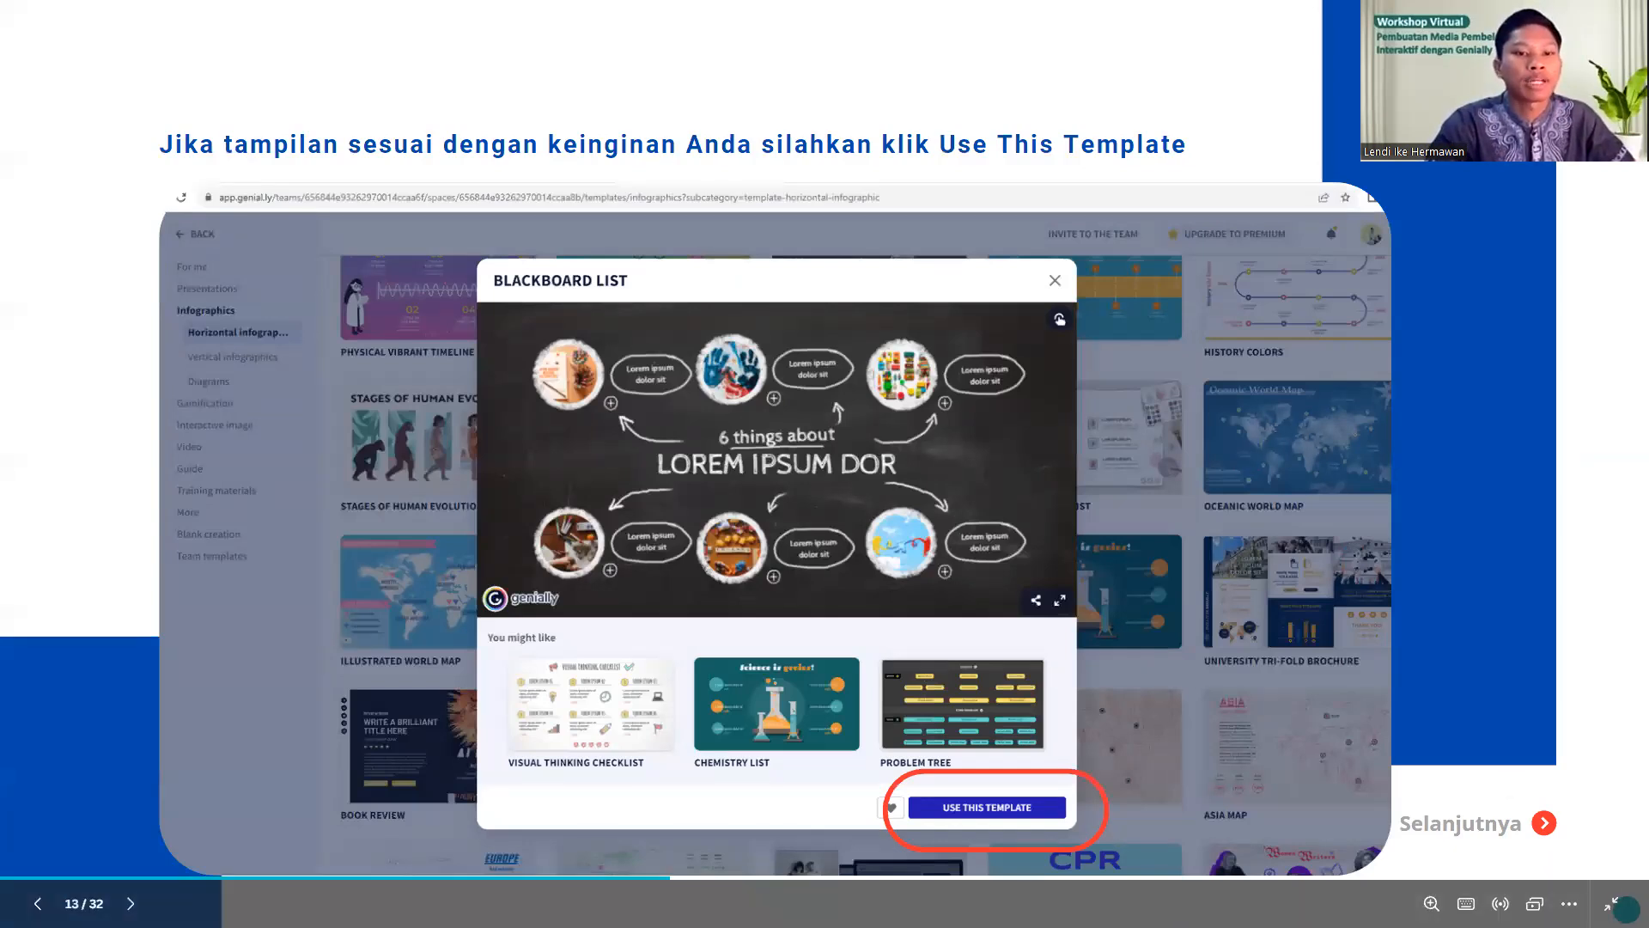
{"action": "key", "text": "Escape"}
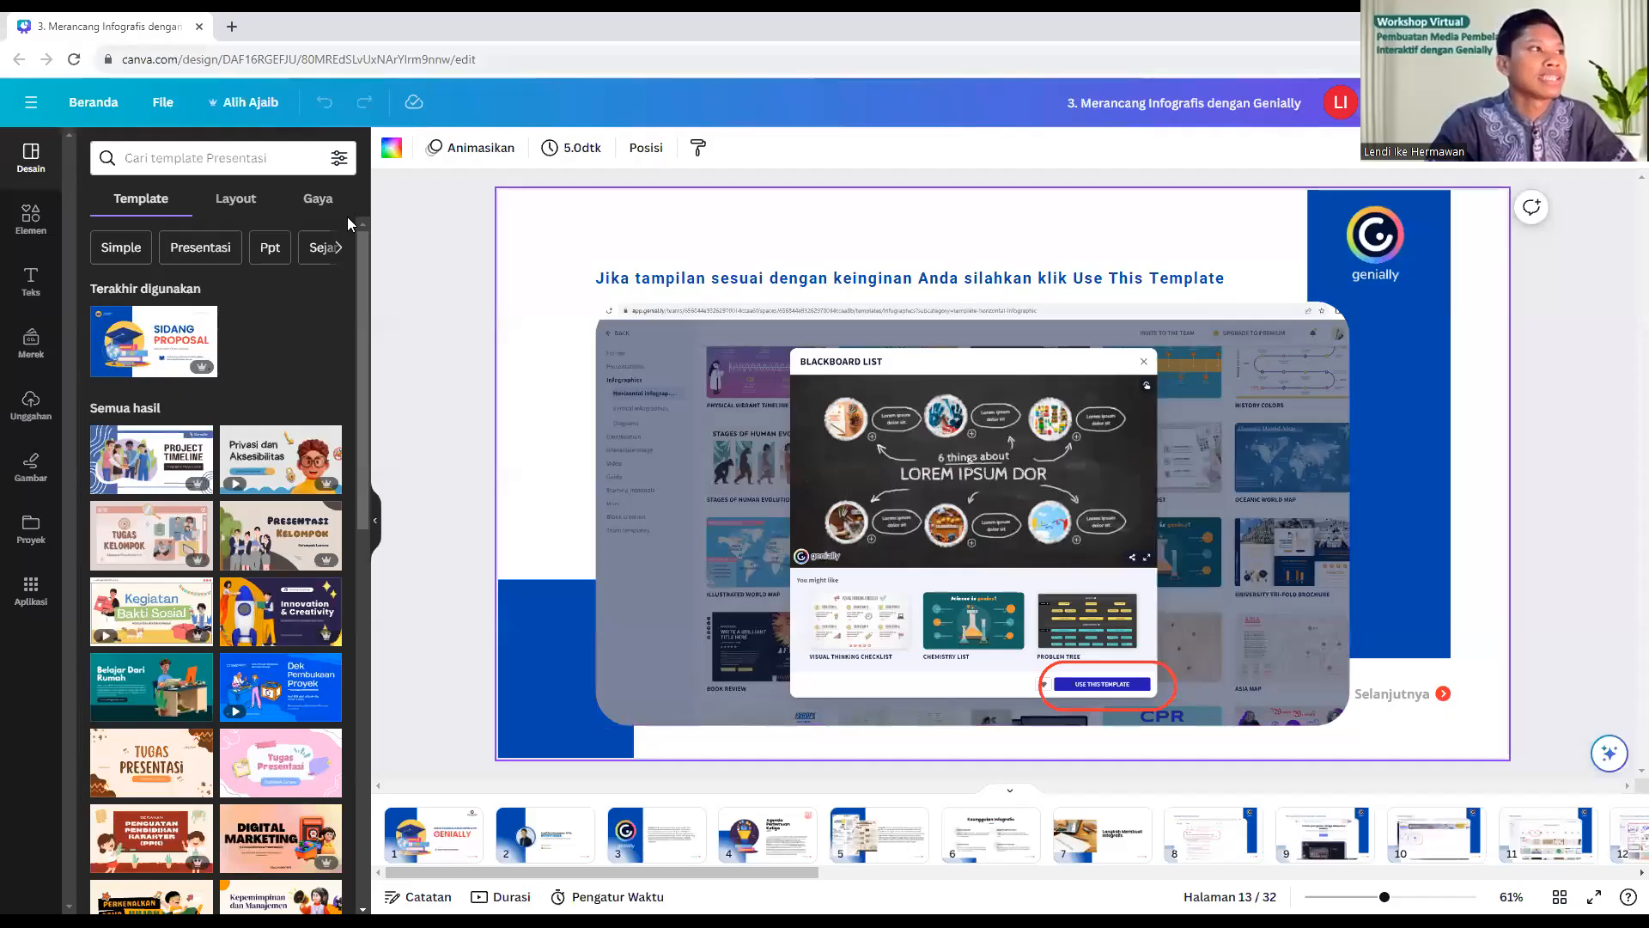
{"action": "left_click", "coordinate": [233, 26]}
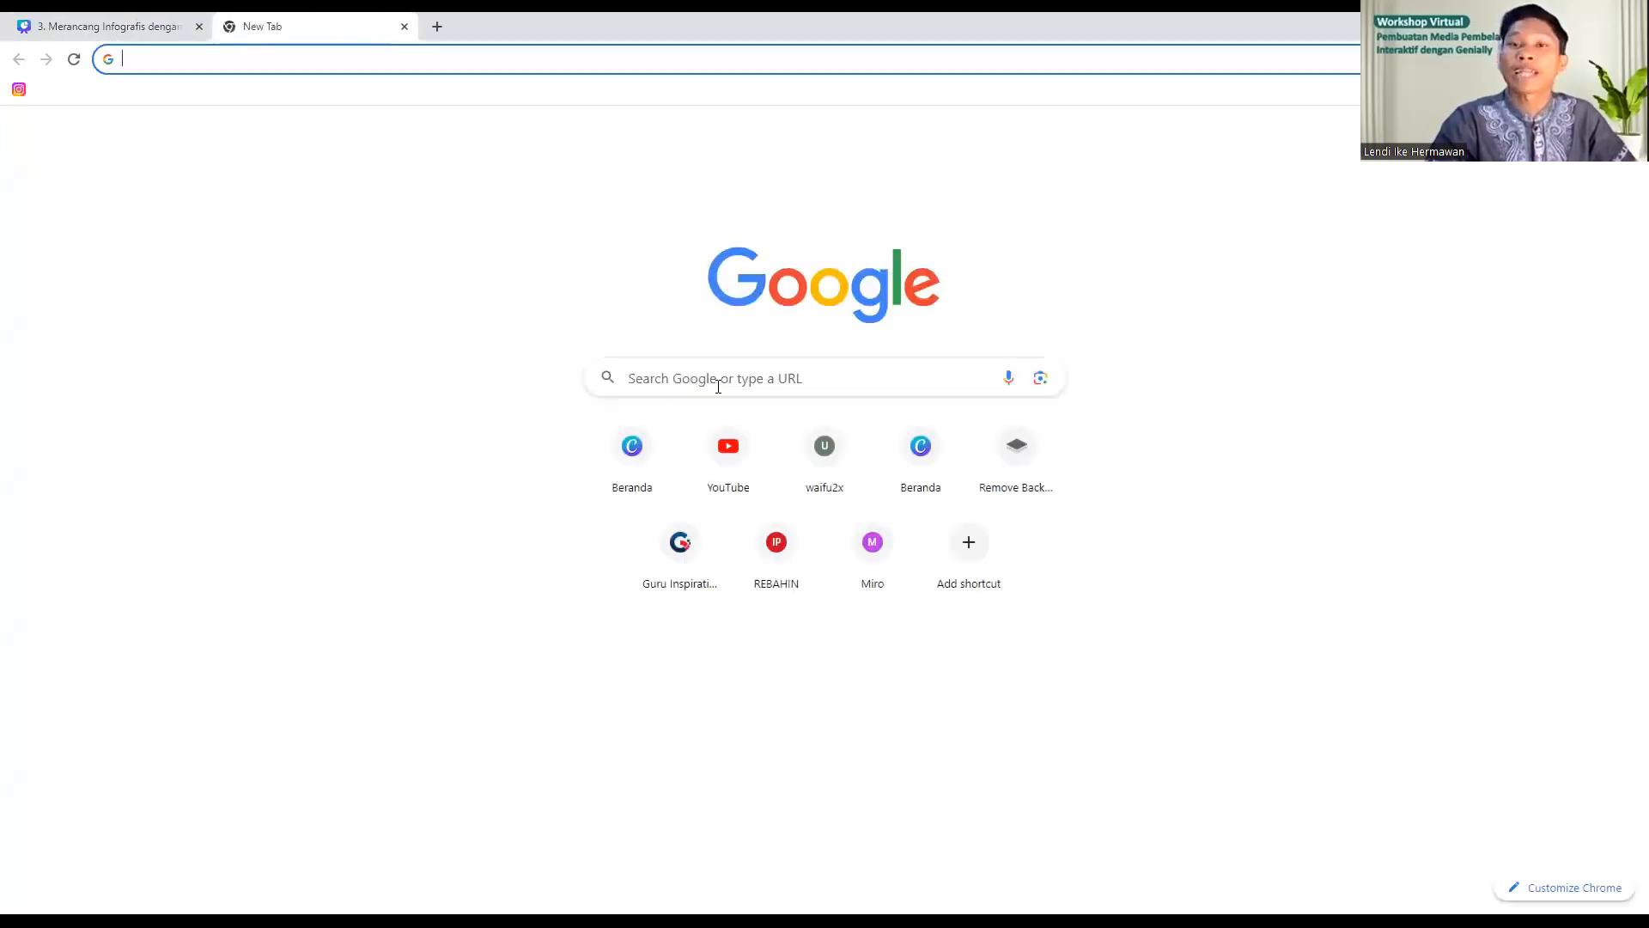
{"action": "left_click", "coordinate": [718, 384]}
{"action": "type", "text": "geniall"}
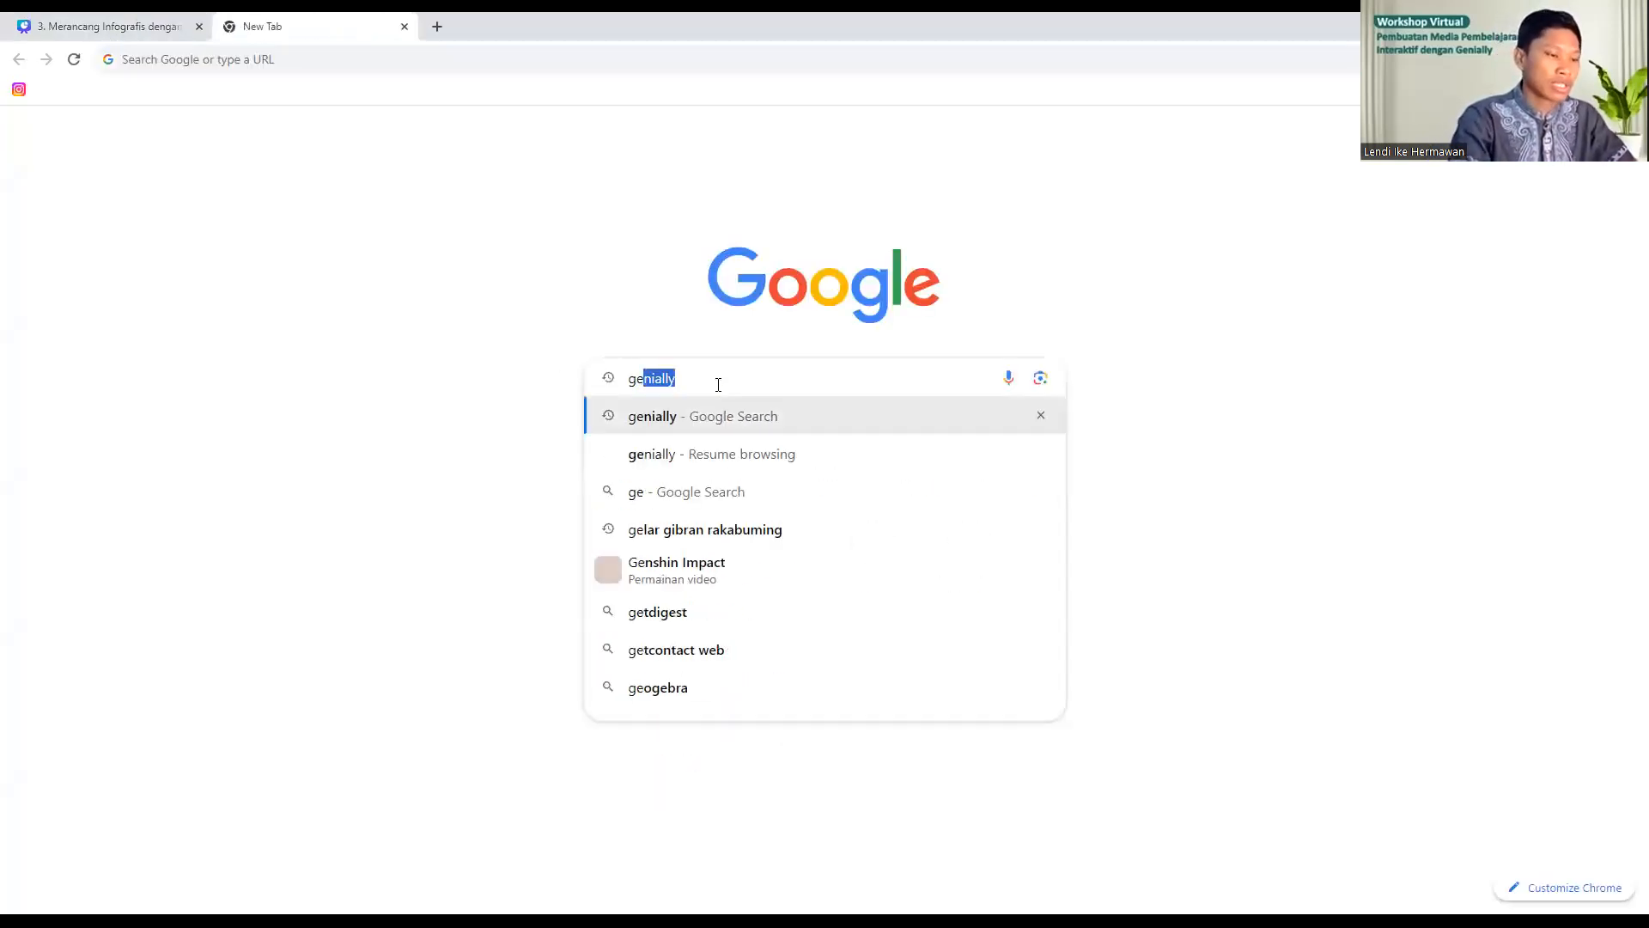
{"action": "type", "text": "y"}
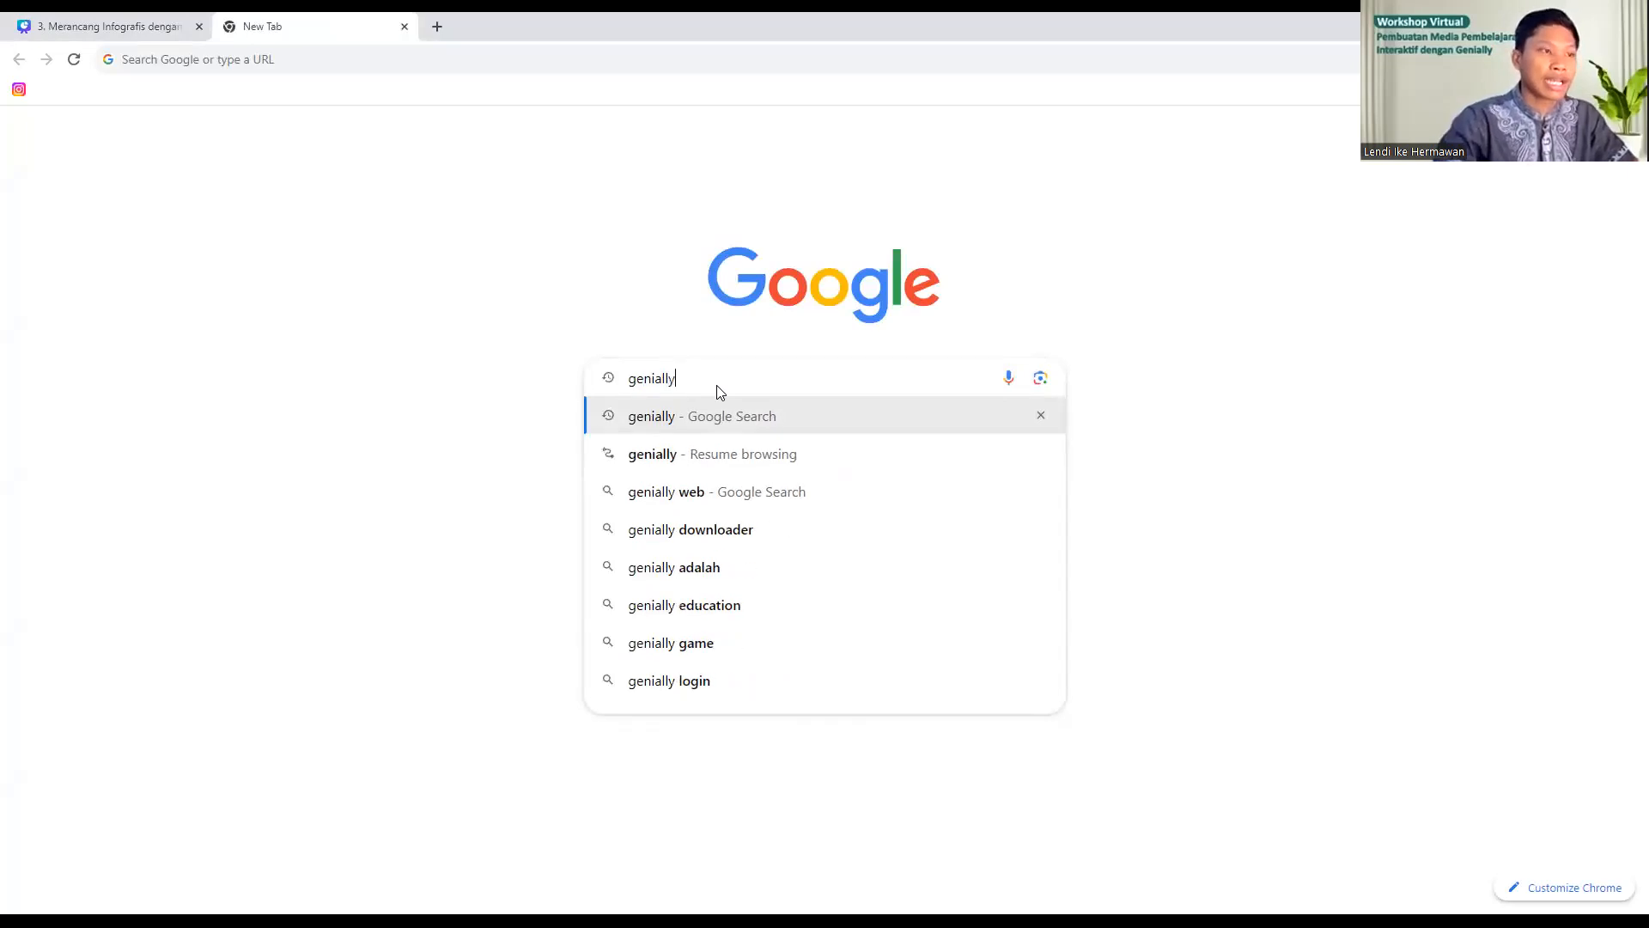
{"action": "key", "text": "Return"}
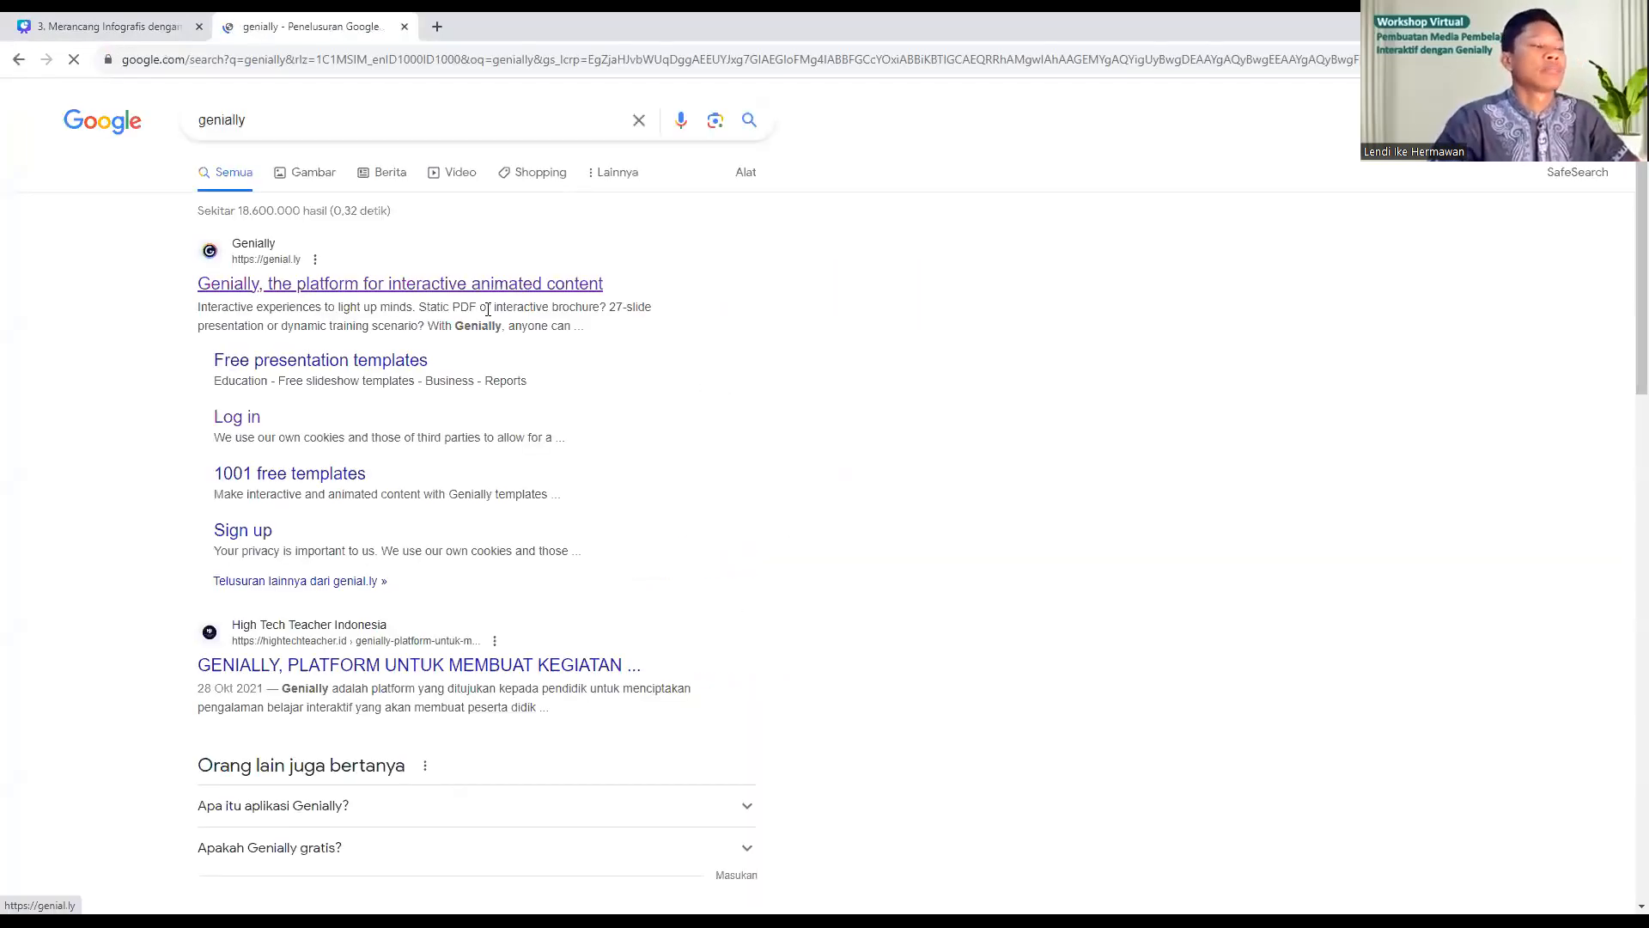
{"action": "left_click", "coordinate": [306, 284]}
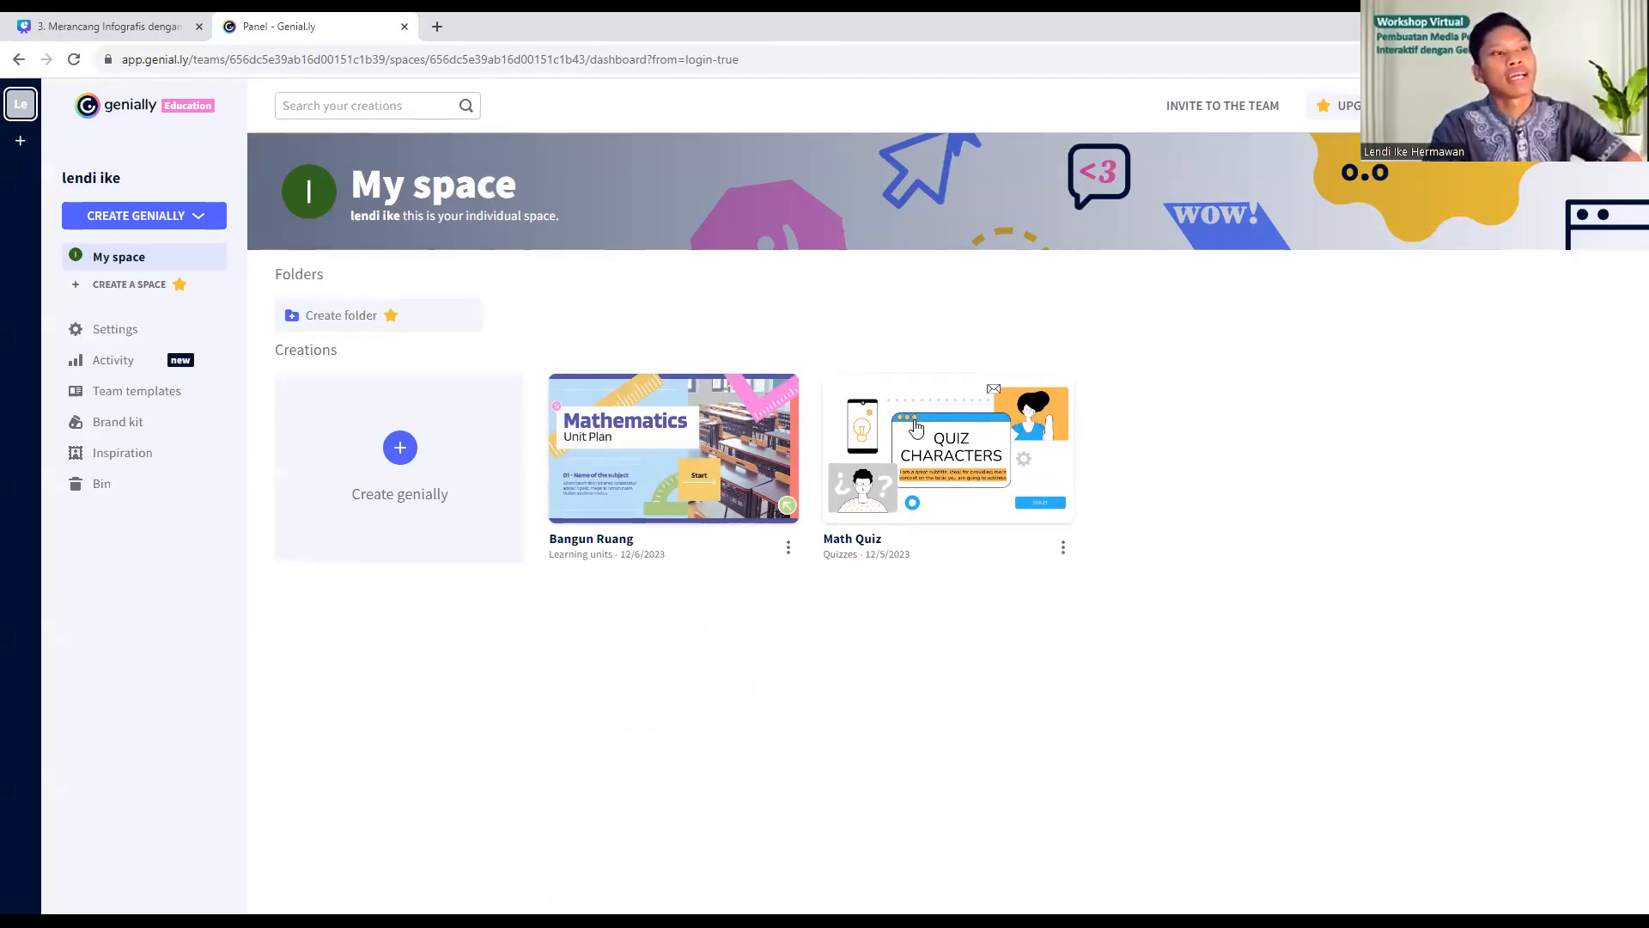
- Start a new genially from the creations in My space
{"action": "mouse_move", "coordinate": [663, 473]}
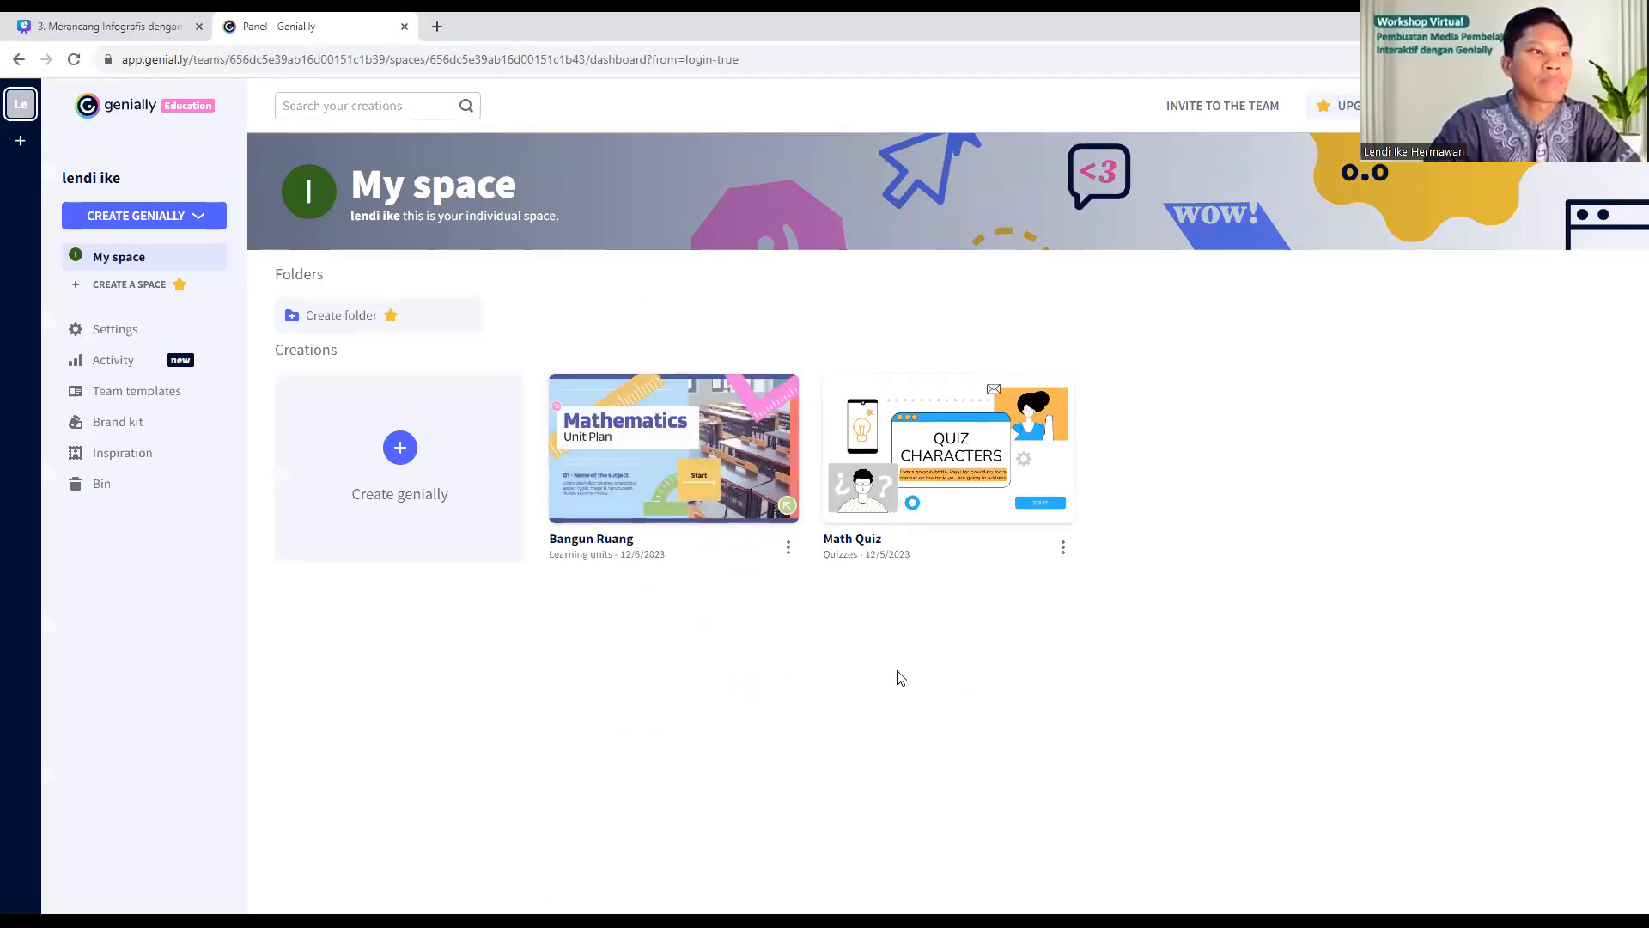
{"action": "mouse_move", "coordinate": [739, 450]}
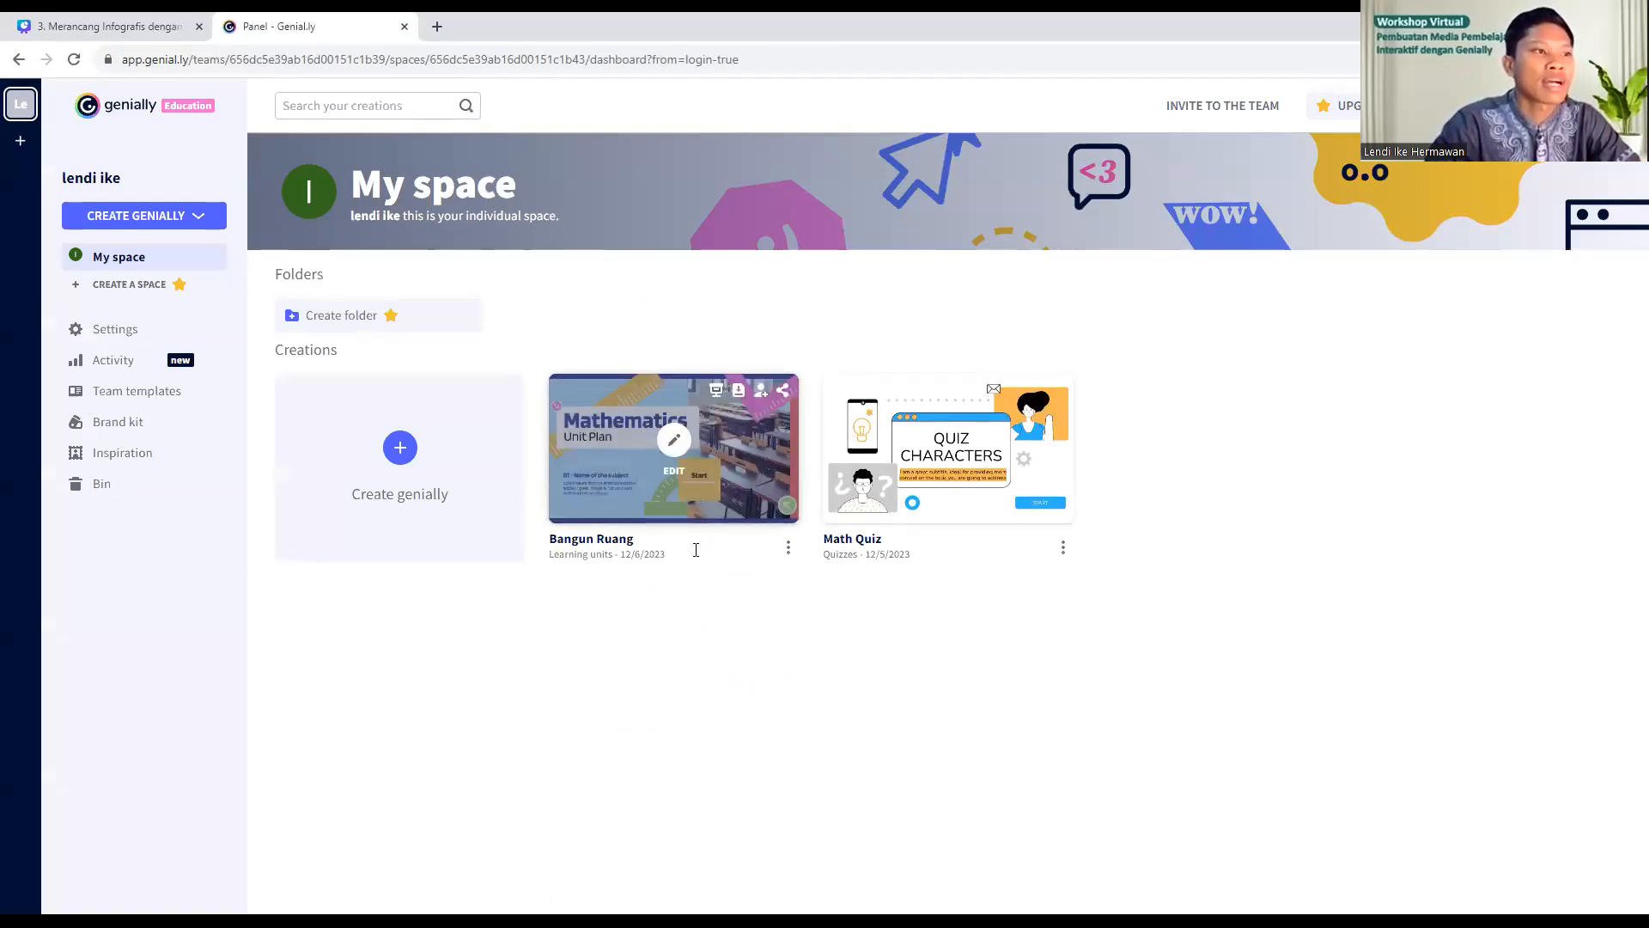
{"action": "mouse_move", "coordinate": [853, 491]}
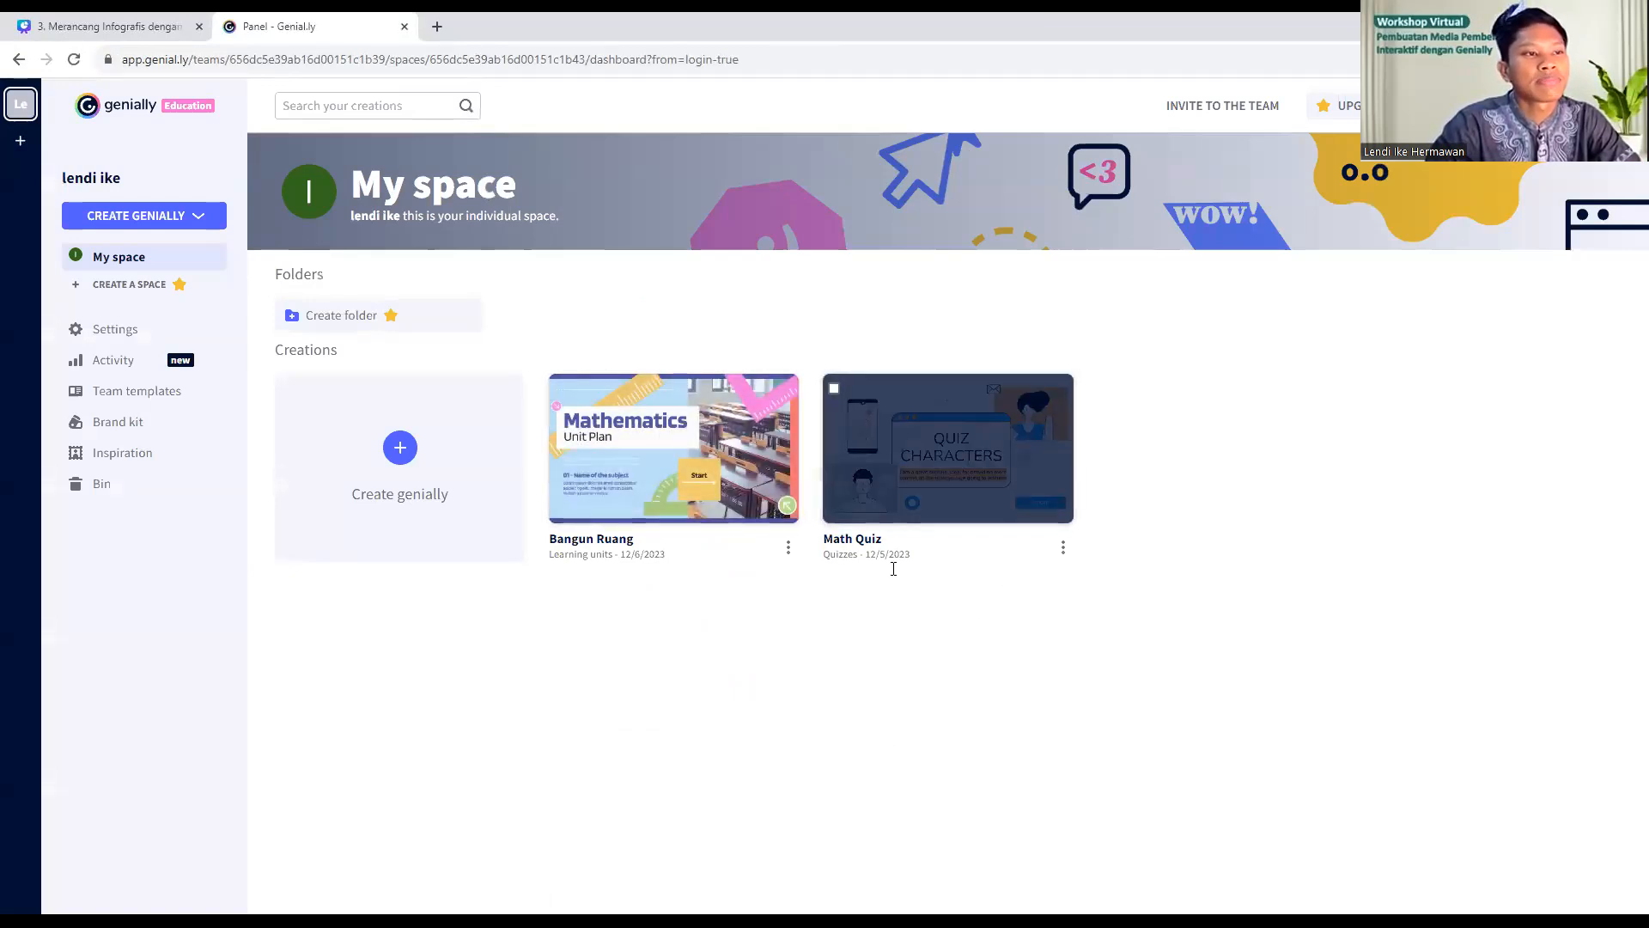
{"action": "mouse_move", "coordinate": [893, 518]}
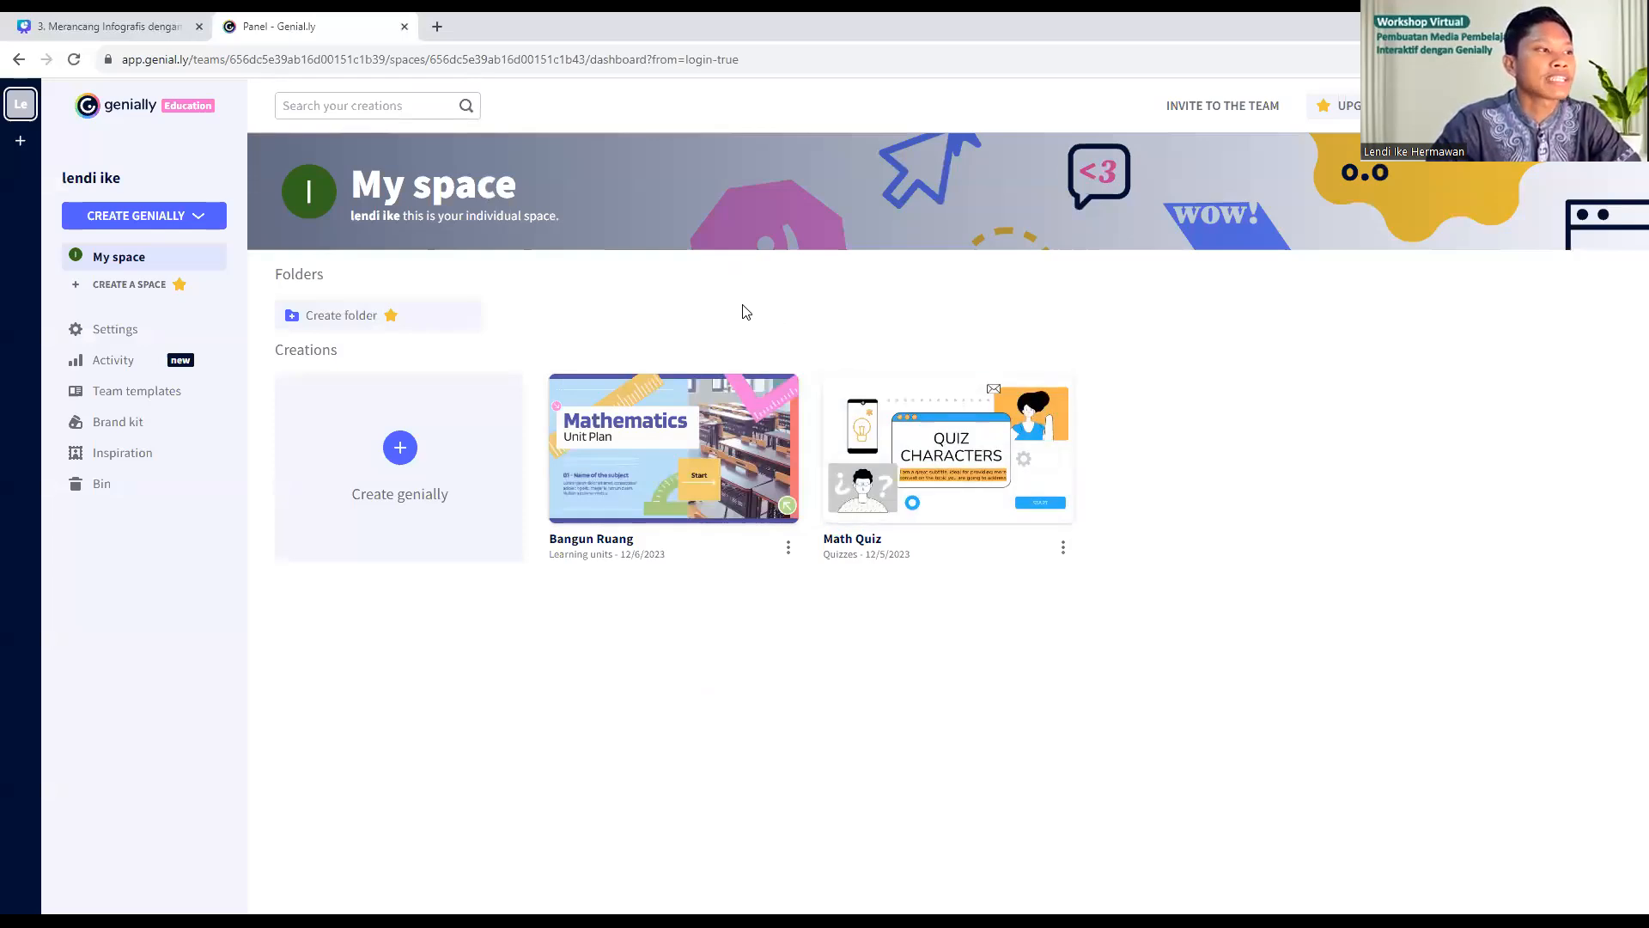
{"action": "left_click", "coordinate": [402, 464]}
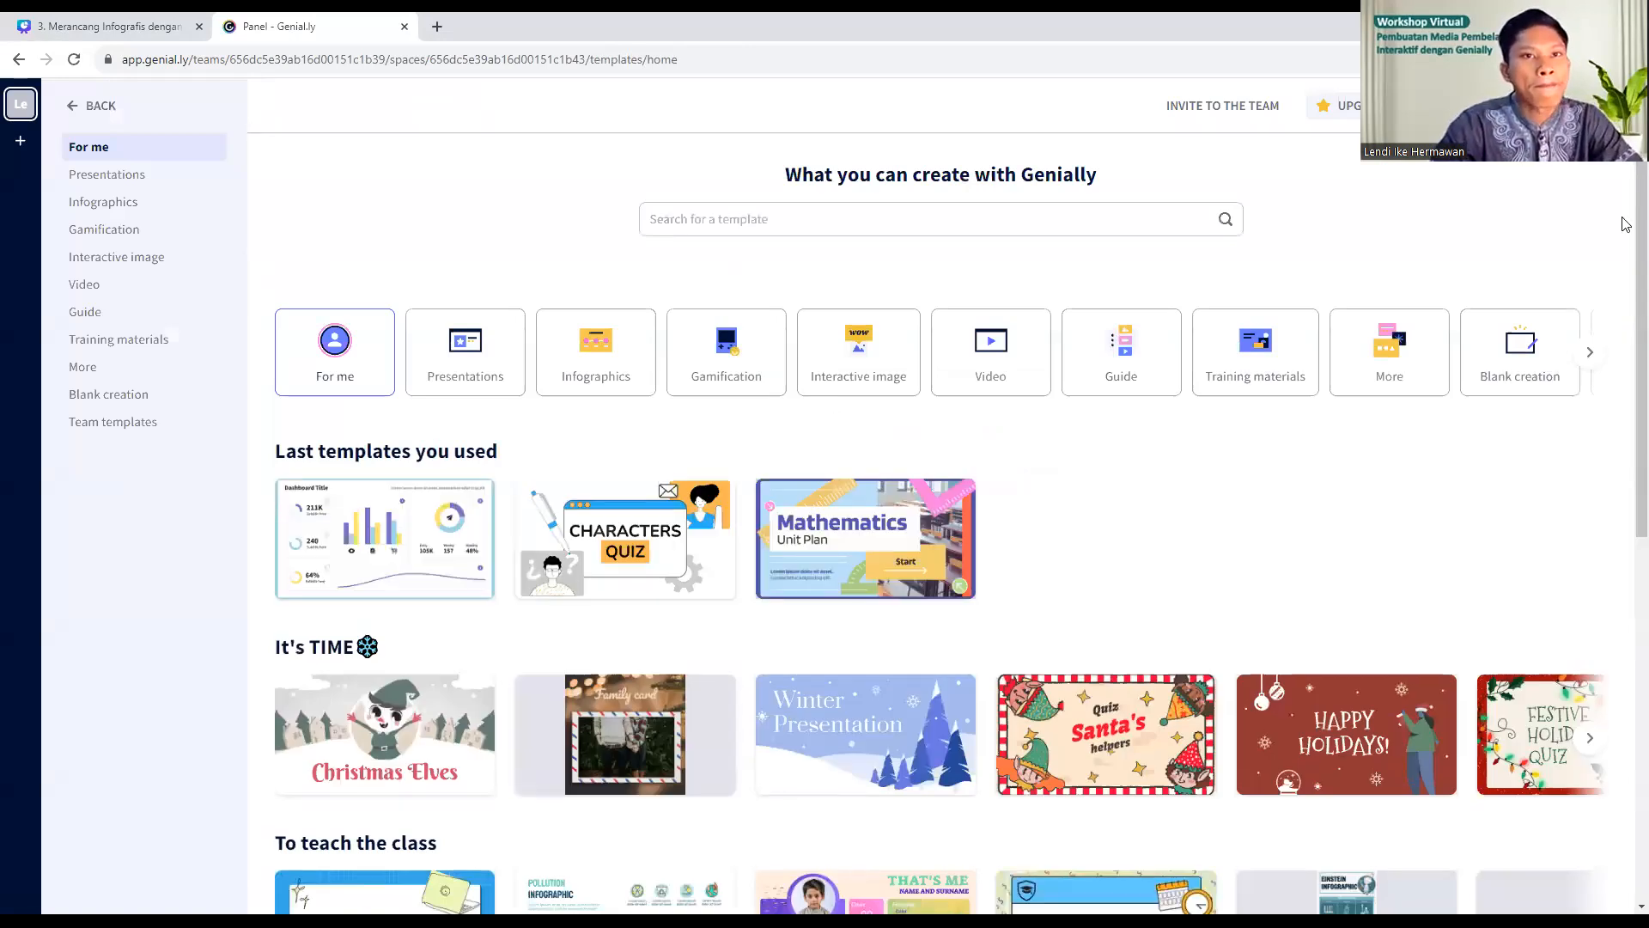
- Look over the suggested templates and choose the Infographics template category
{"action": "scroll", "coordinate": [1626, 264], "scroll_direction": "down", "scroll_amount": 5}
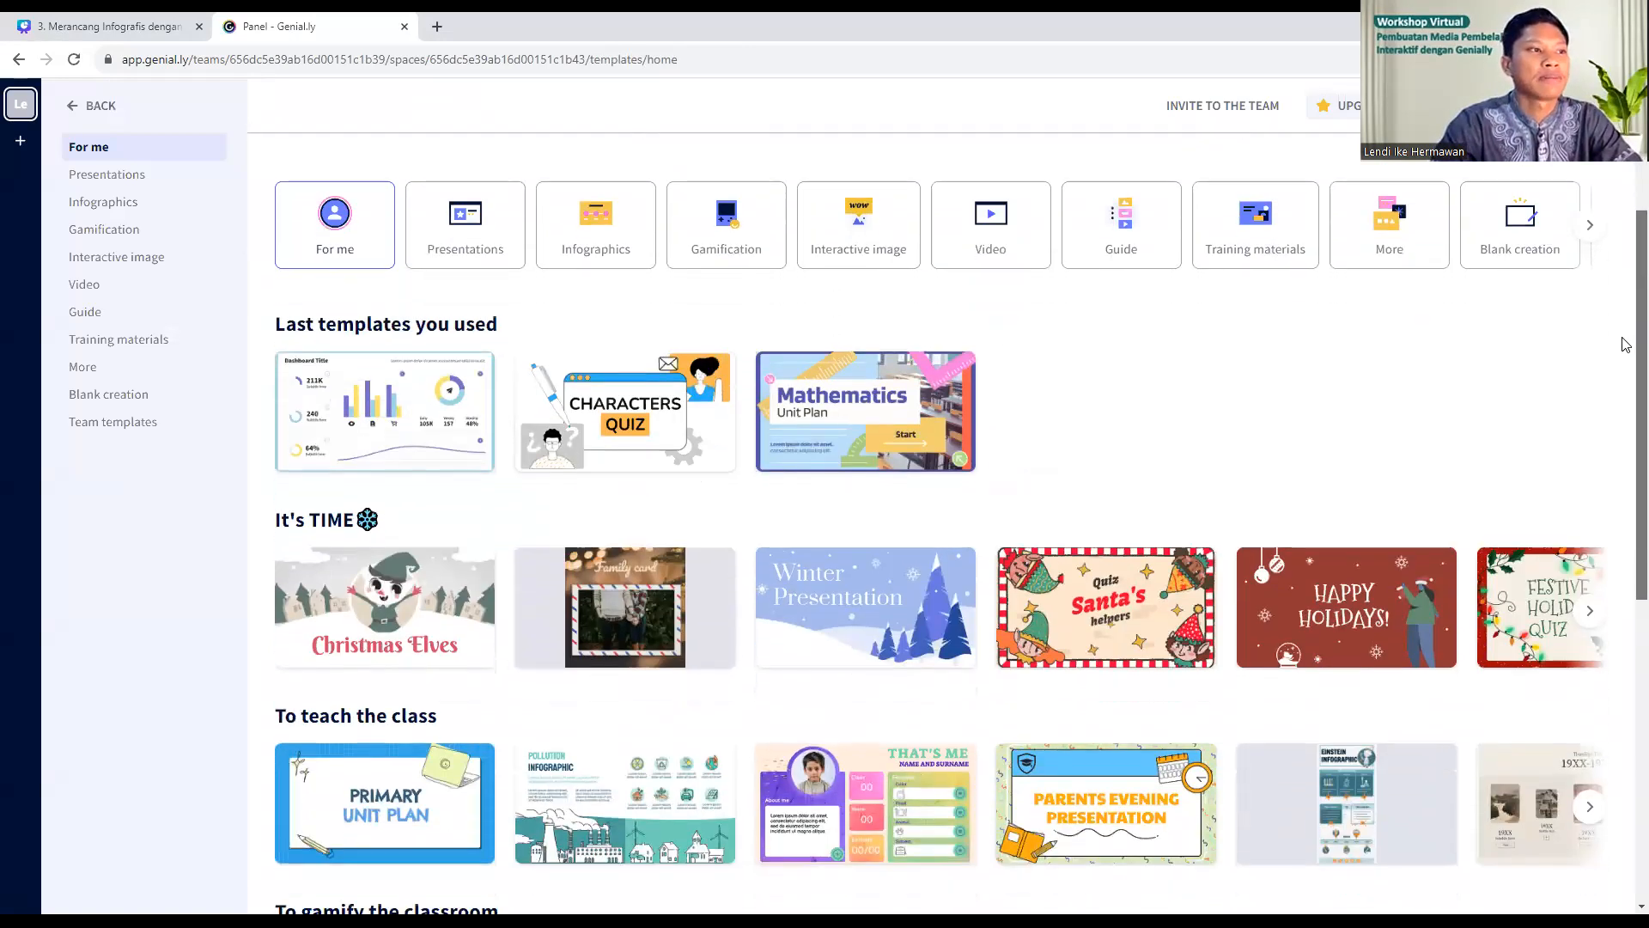
{"action": "scroll", "coordinate": [1626, 458], "scroll_direction": "down", "scroll_amount": 5}
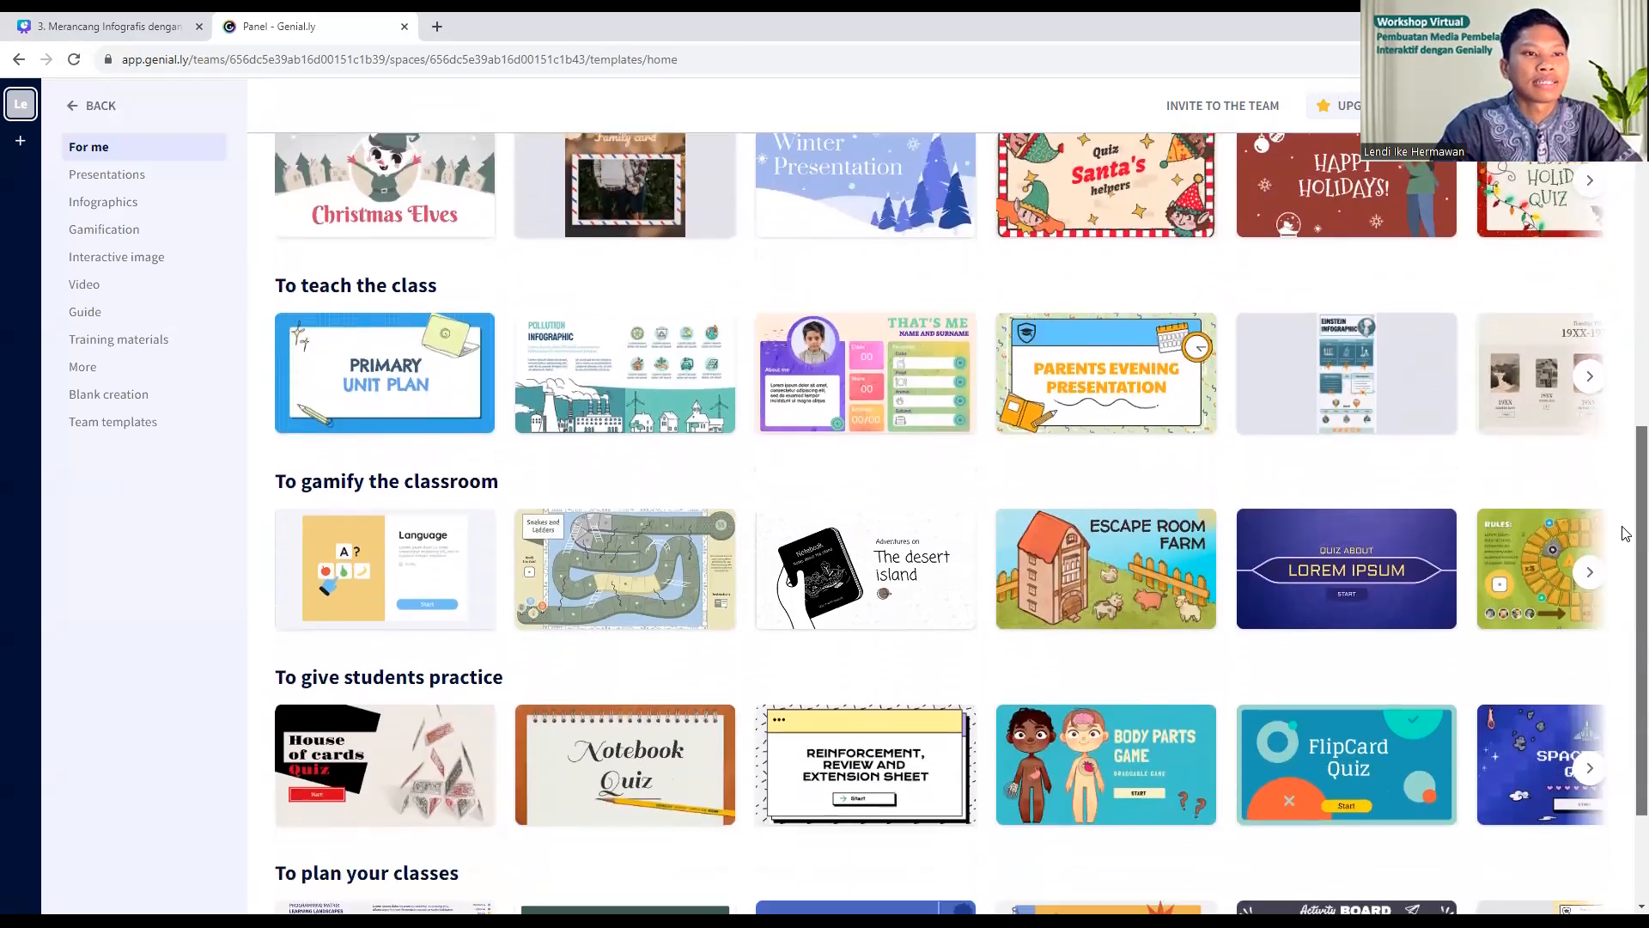
{"action": "scroll", "coordinate": [1625, 674], "scroll_direction": "up", "scroll_amount": 10}
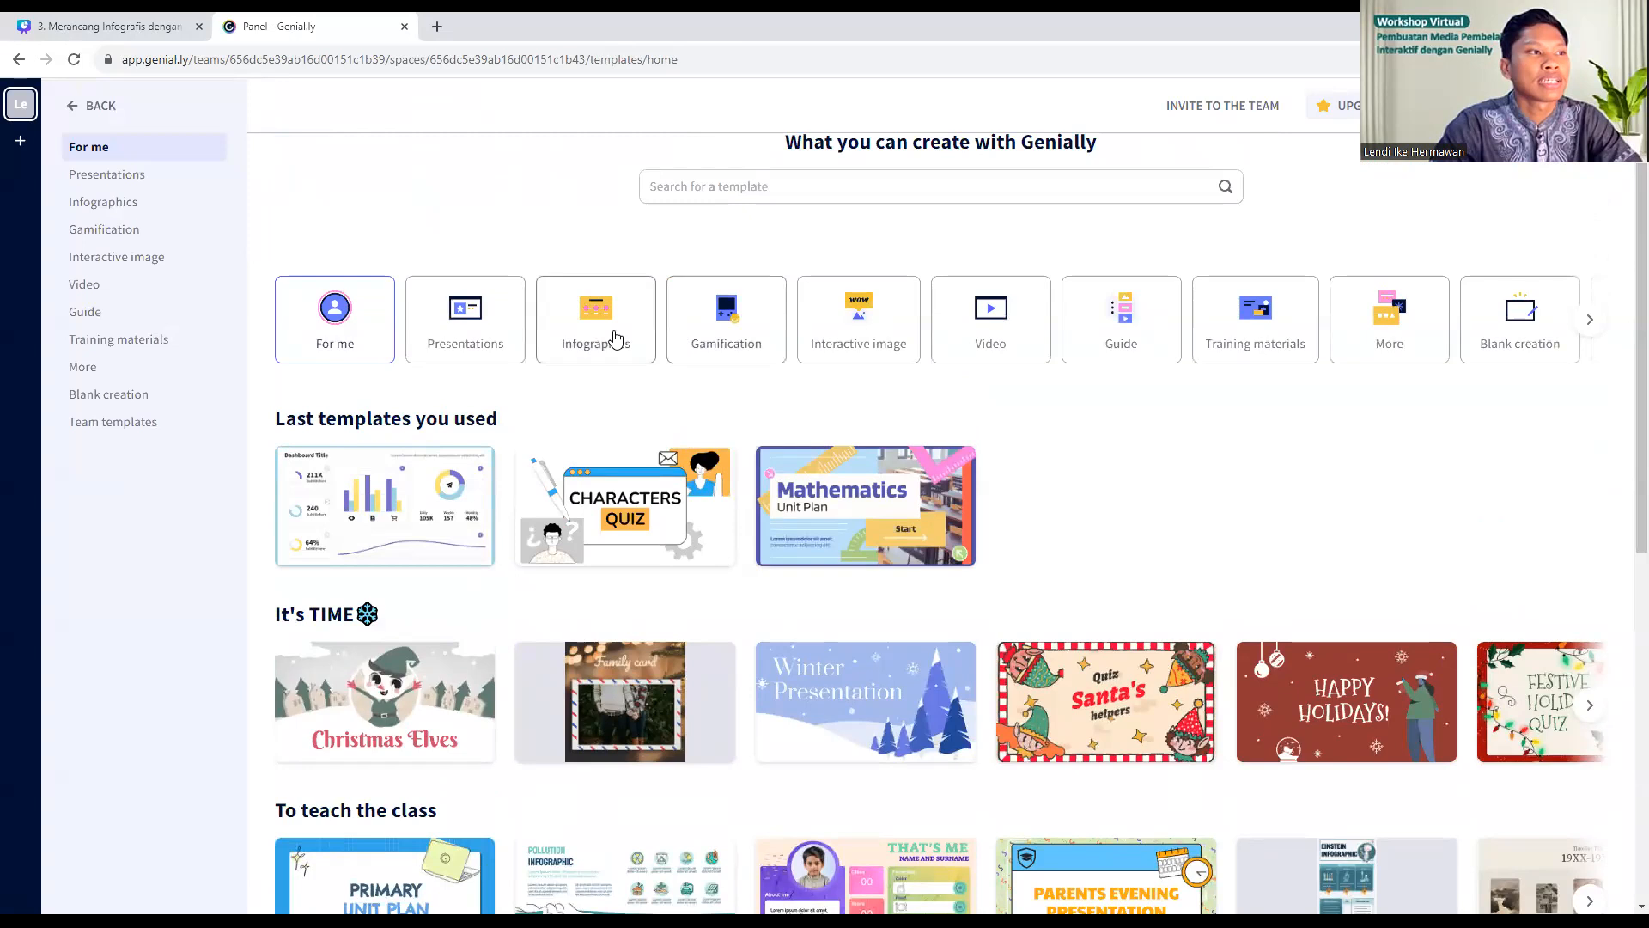
{"action": "left_click", "coordinate": [545, 338]}
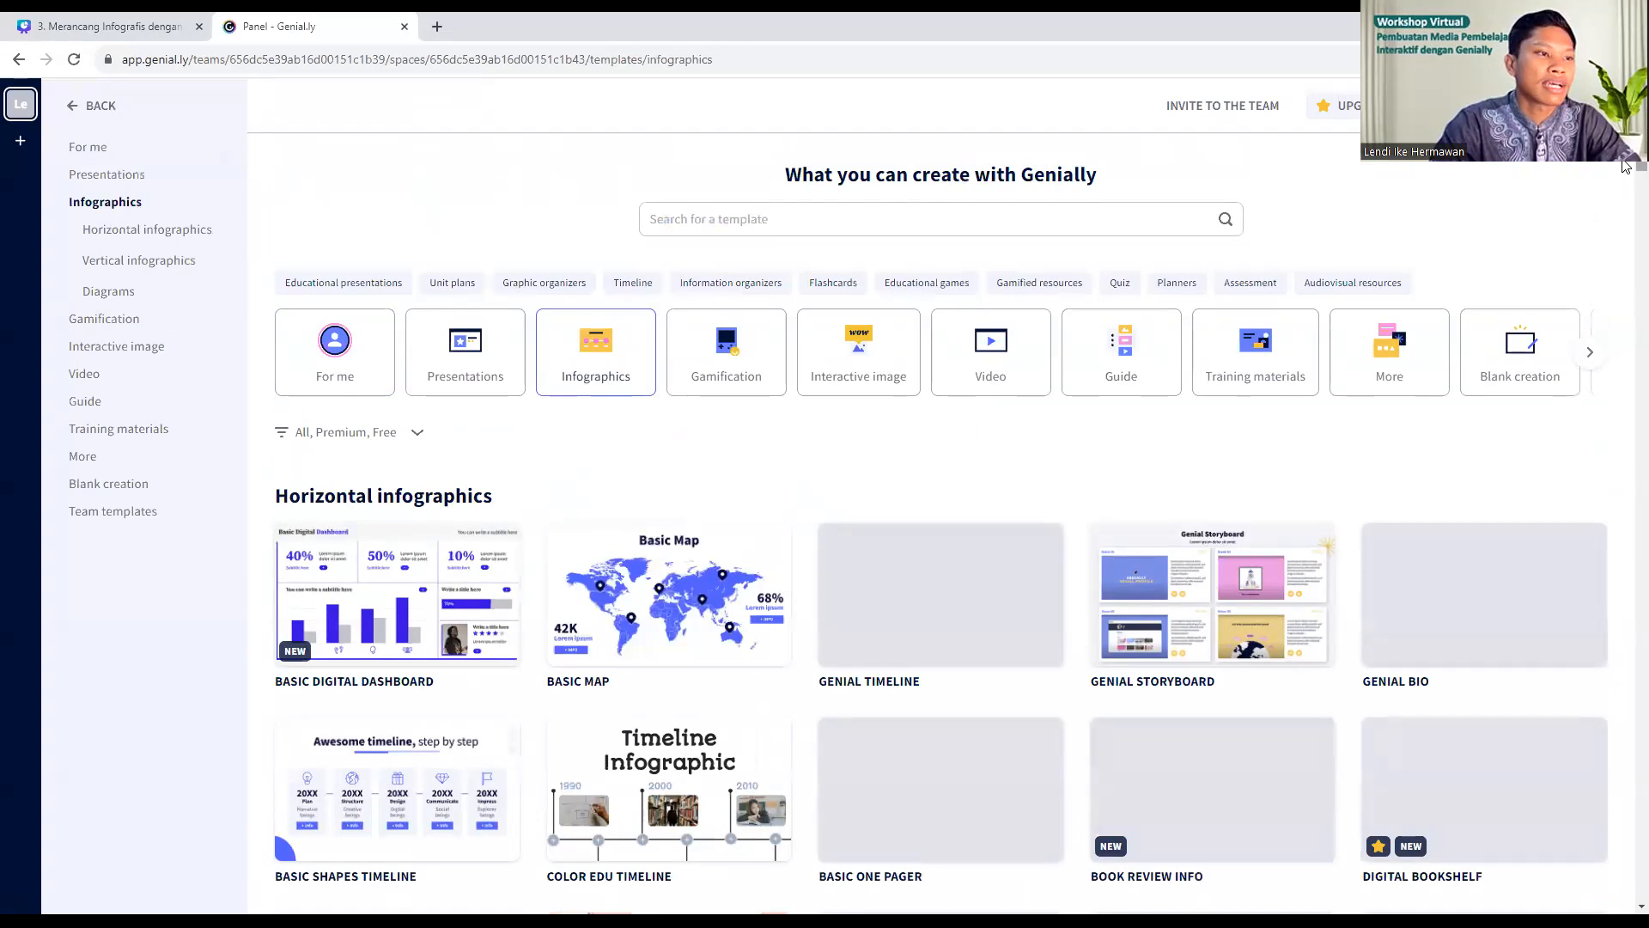
- Open the Horizontal infographics subcategory and look through its timeline, map, list and dashboard templates
{"action": "scroll", "coordinate": [1626, 172], "scroll_direction": "down", "scroll_amount": 7}
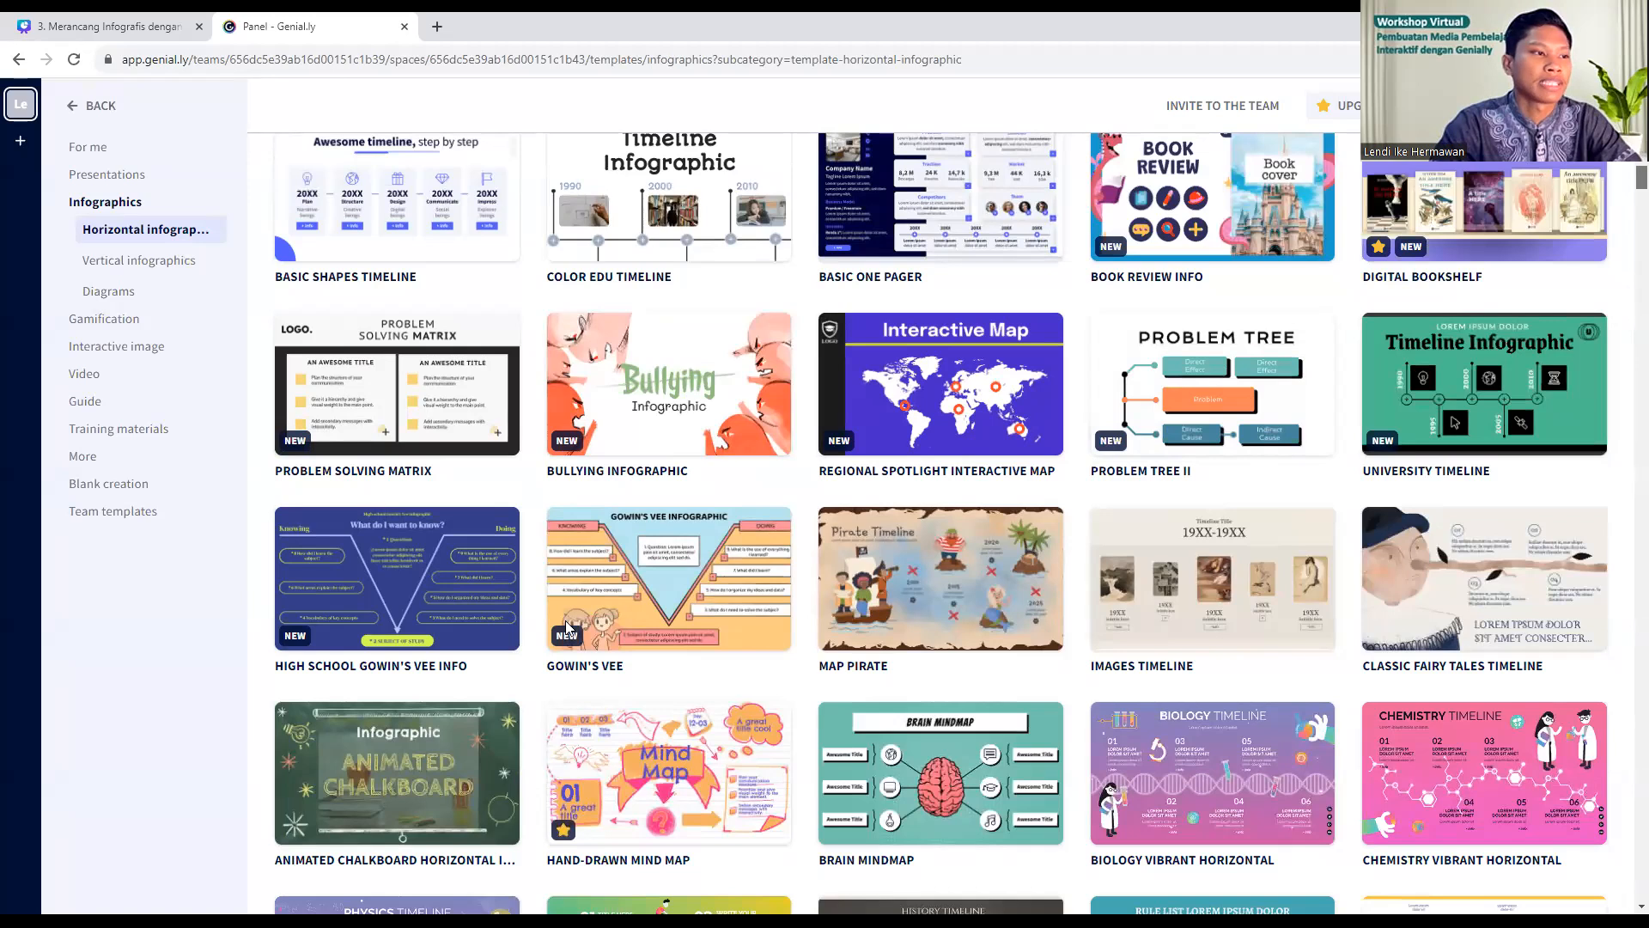
{"action": "scroll", "coordinate": [674, 653], "scroll_direction": "down", "scroll_amount": 2}
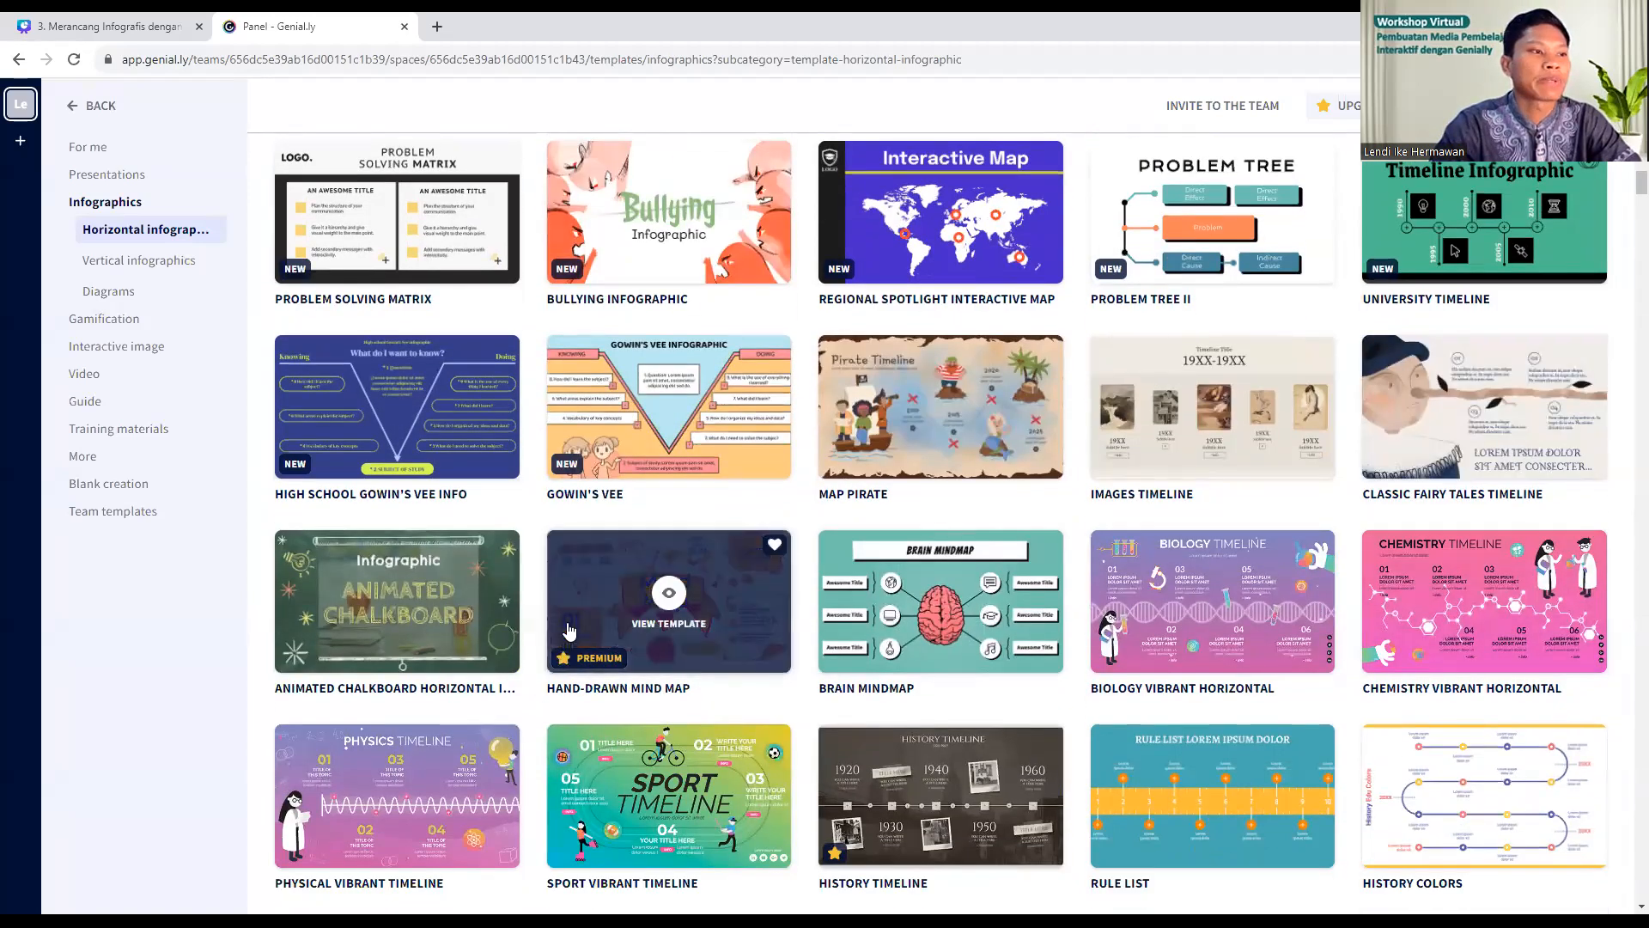
{"action": "scroll", "coordinate": [782, 593], "scroll_direction": "down", "scroll_amount": 3}
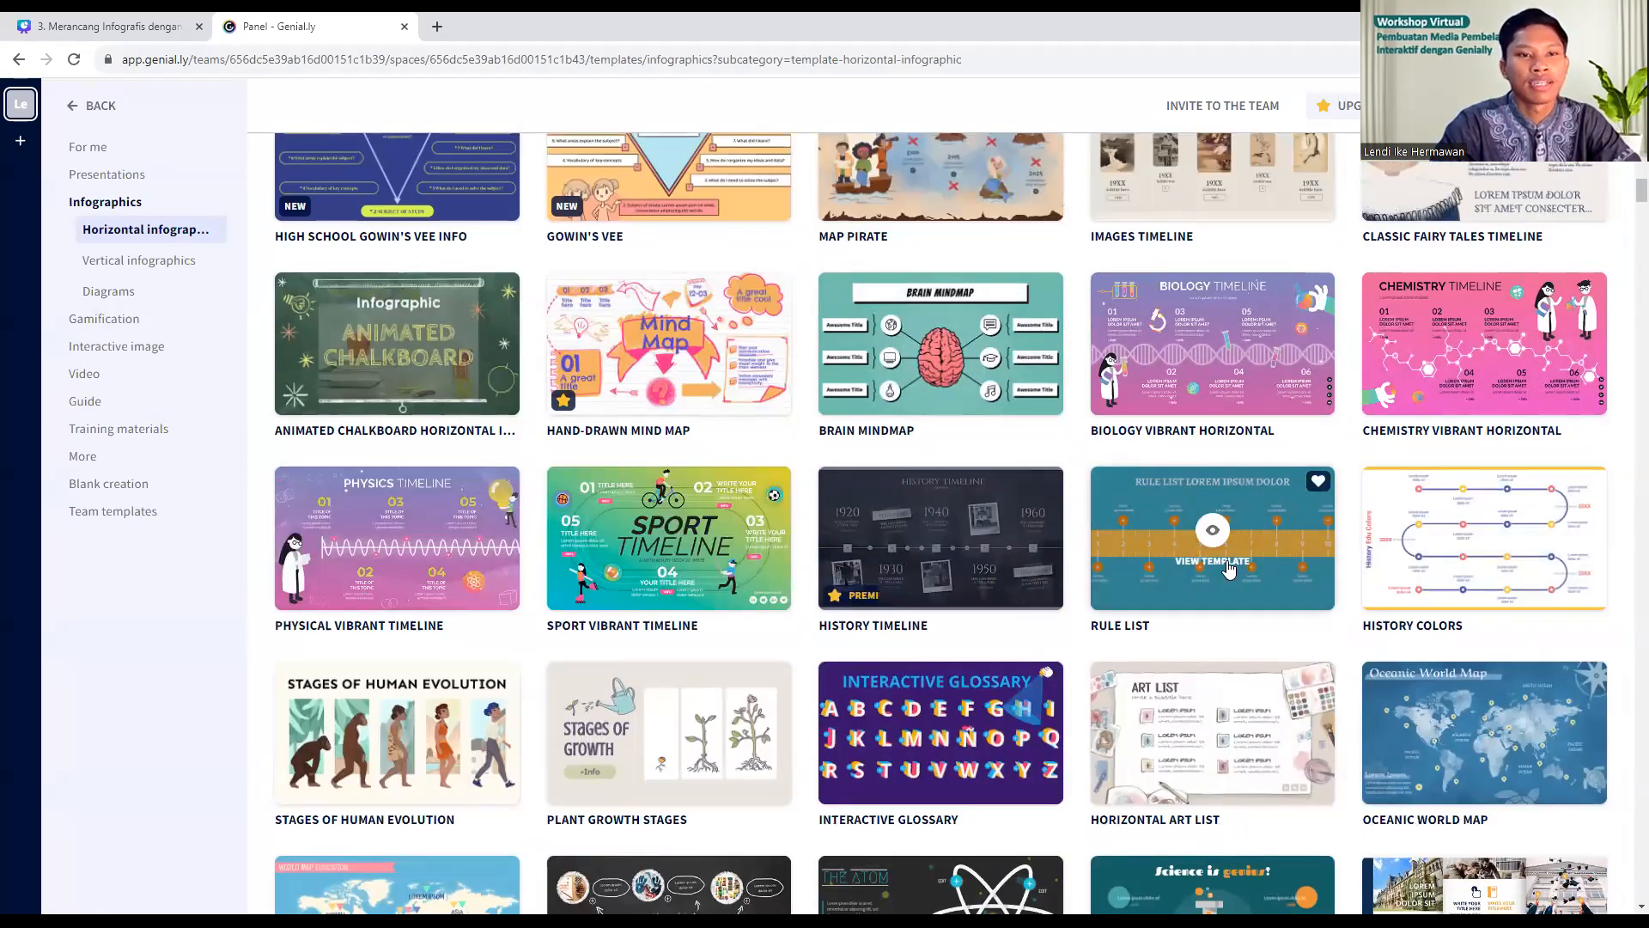
{"action": "scroll", "coordinate": [945, 586], "scroll_direction": "down", "scroll_amount": 2}
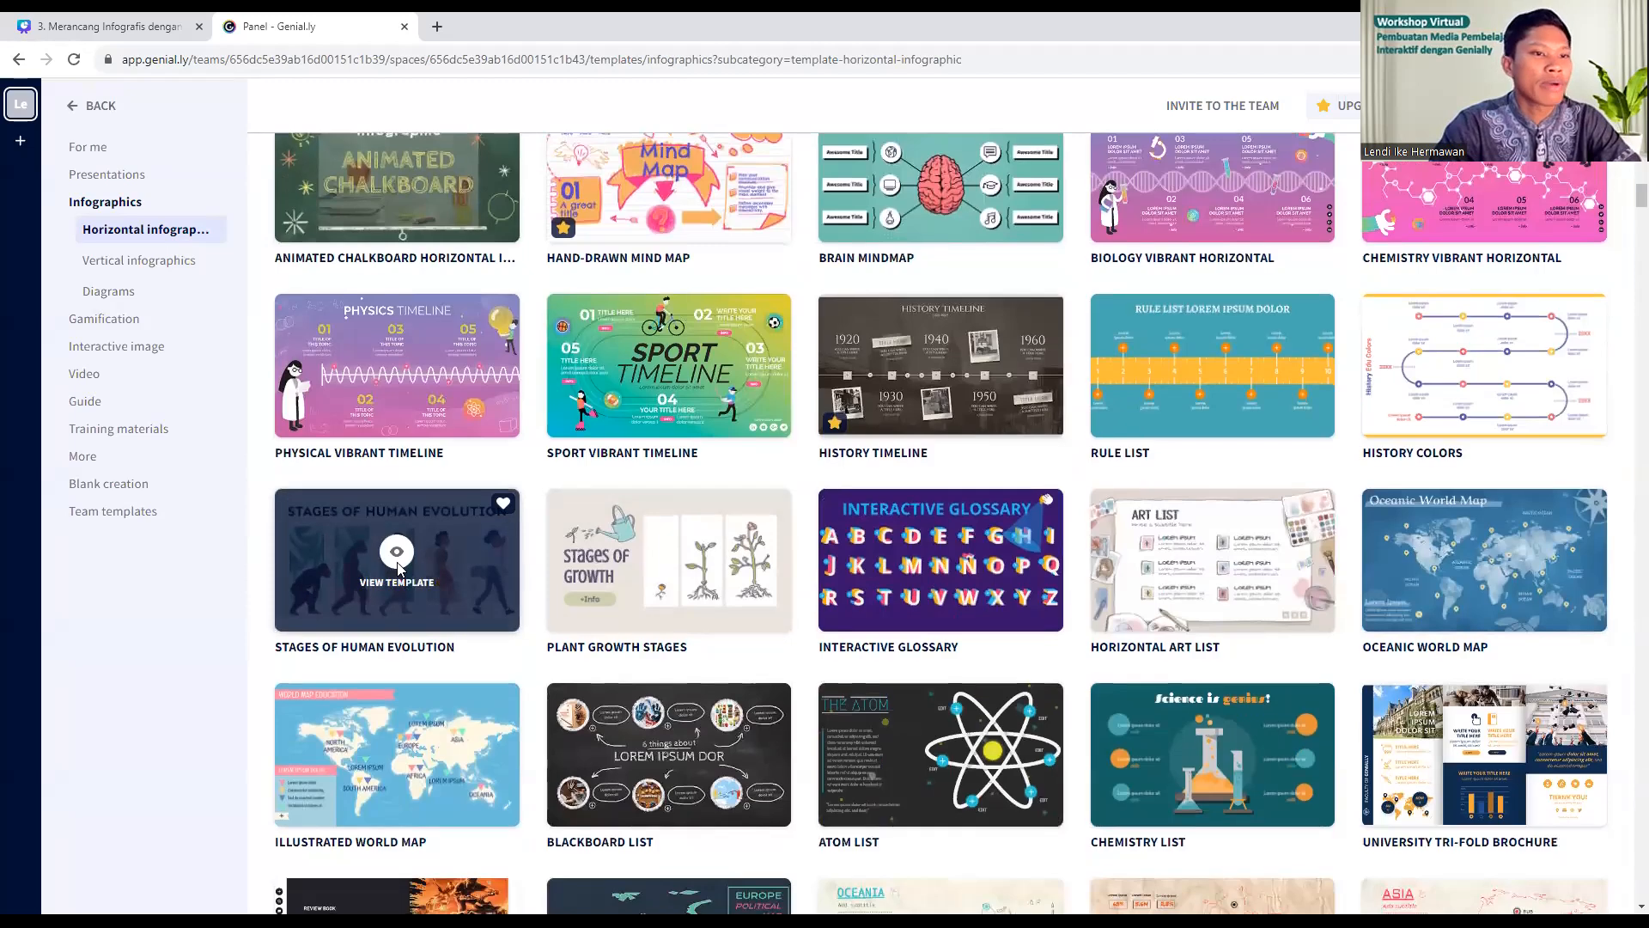
{"action": "scroll", "coordinate": [395, 593], "scroll_direction": "down", "scroll_amount": 3}
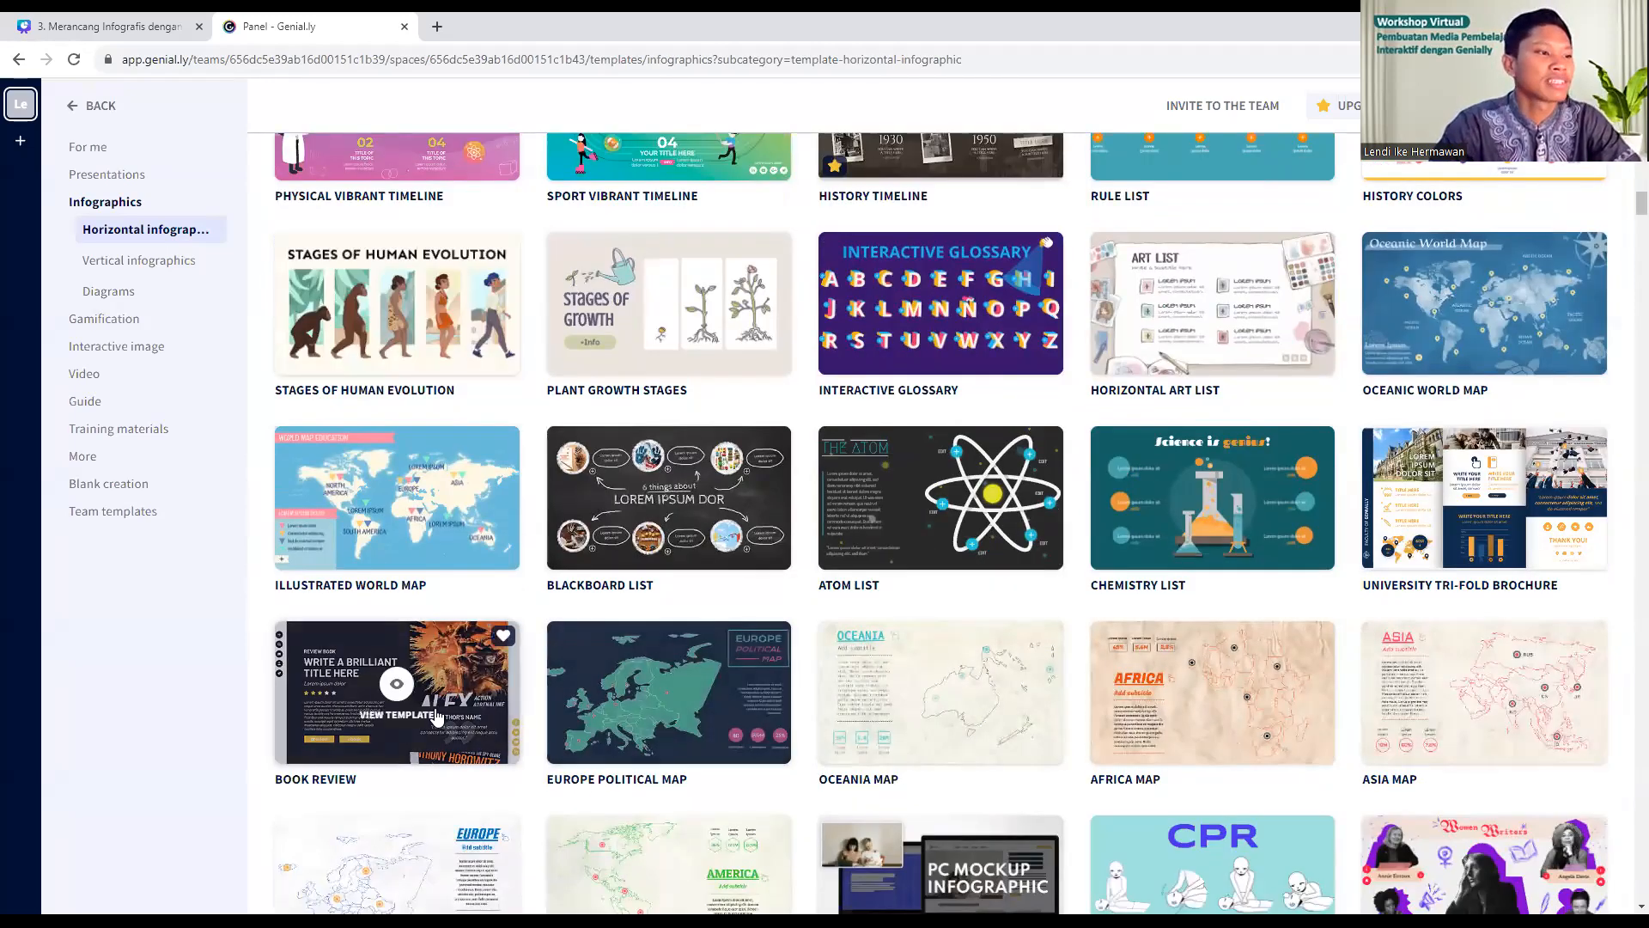
{"action": "scroll", "coordinate": [395, 679], "scroll_direction": "down", "scroll_amount": 3}
{"action": "scroll", "coordinate": [1448, 646], "scroll_direction": "down", "scroll_amount": 4}
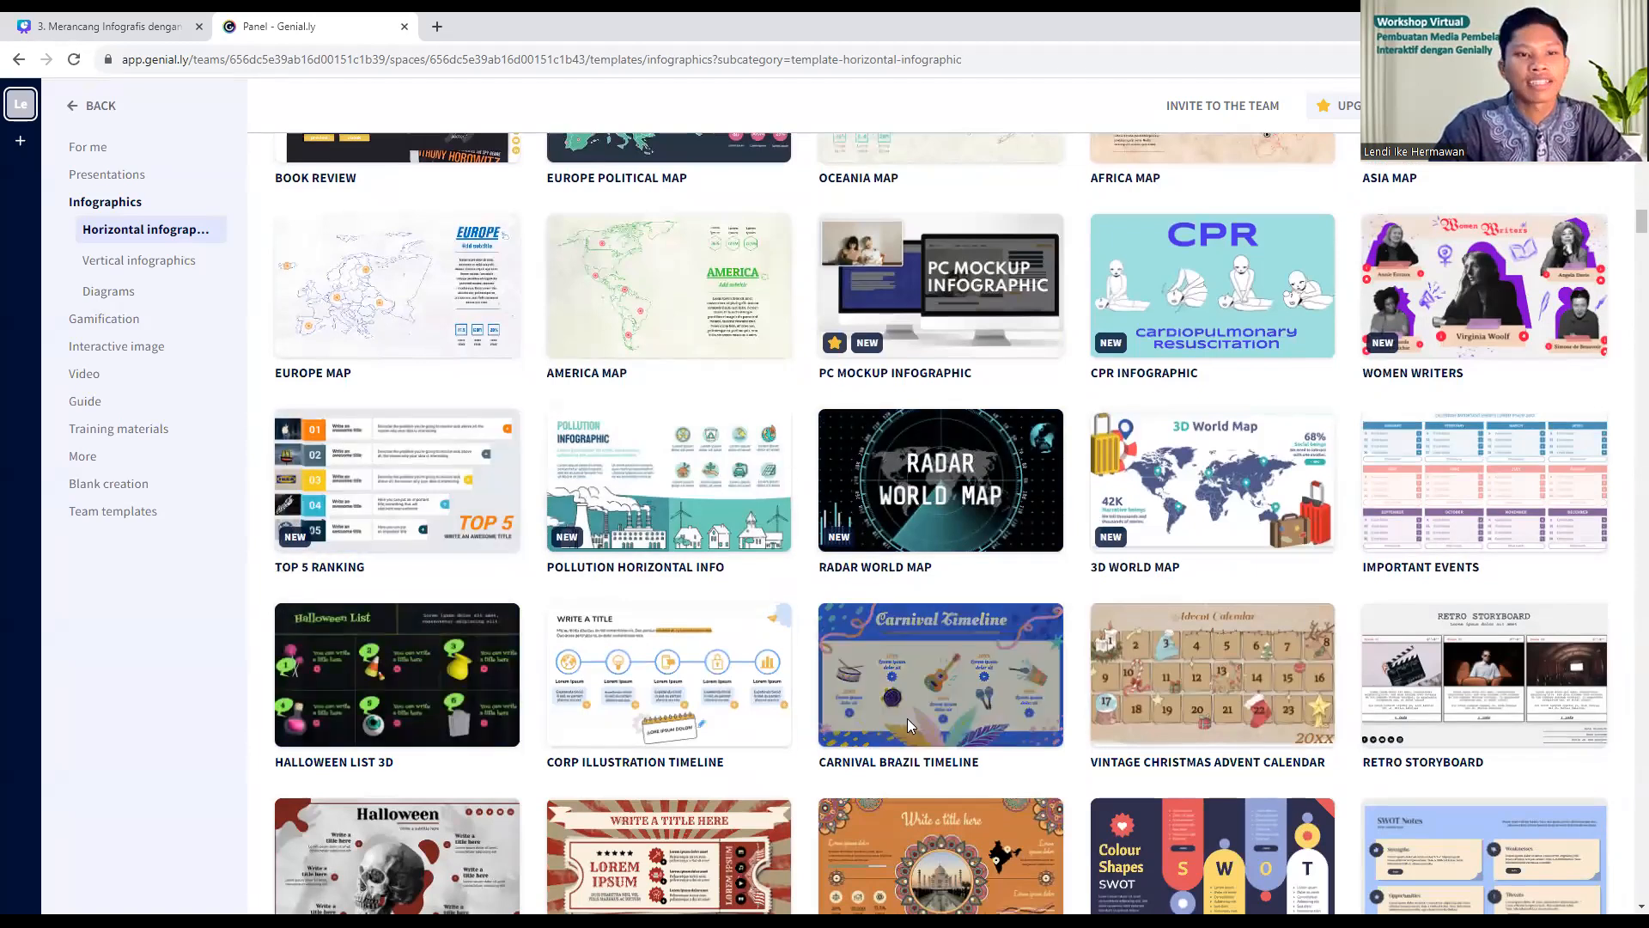
{"action": "scroll", "coordinate": [1379, 673], "scroll_direction": "down", "scroll_amount": 4}
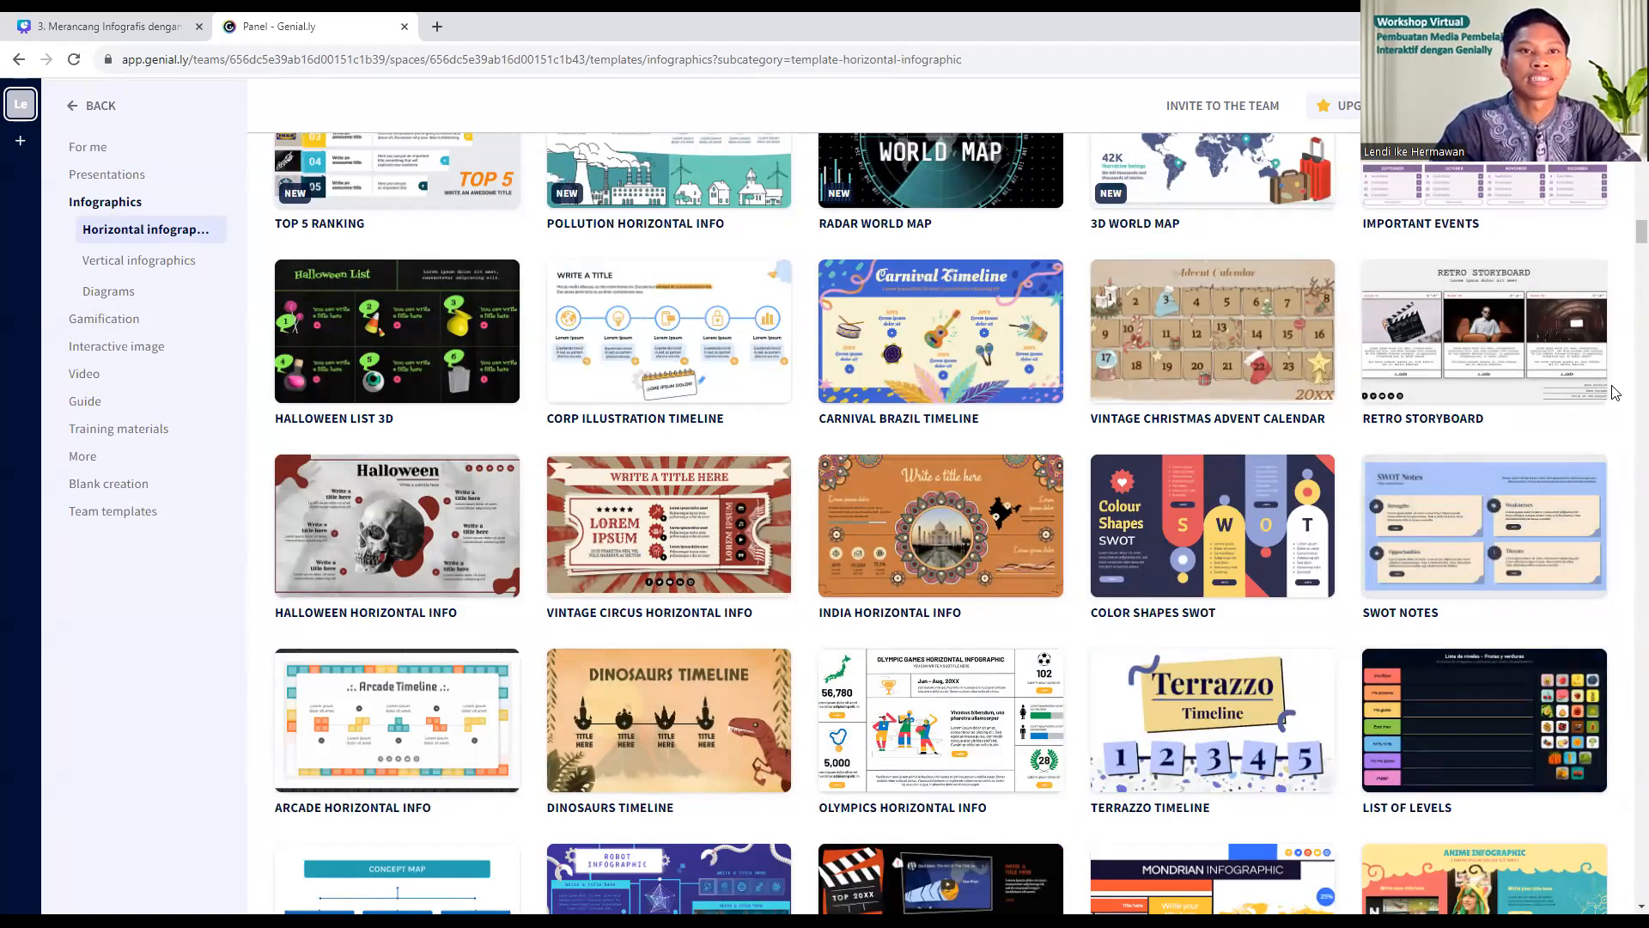
{"action": "scroll", "coordinate": [1168, 615], "scroll_direction": "down", "scroll_amount": 3}
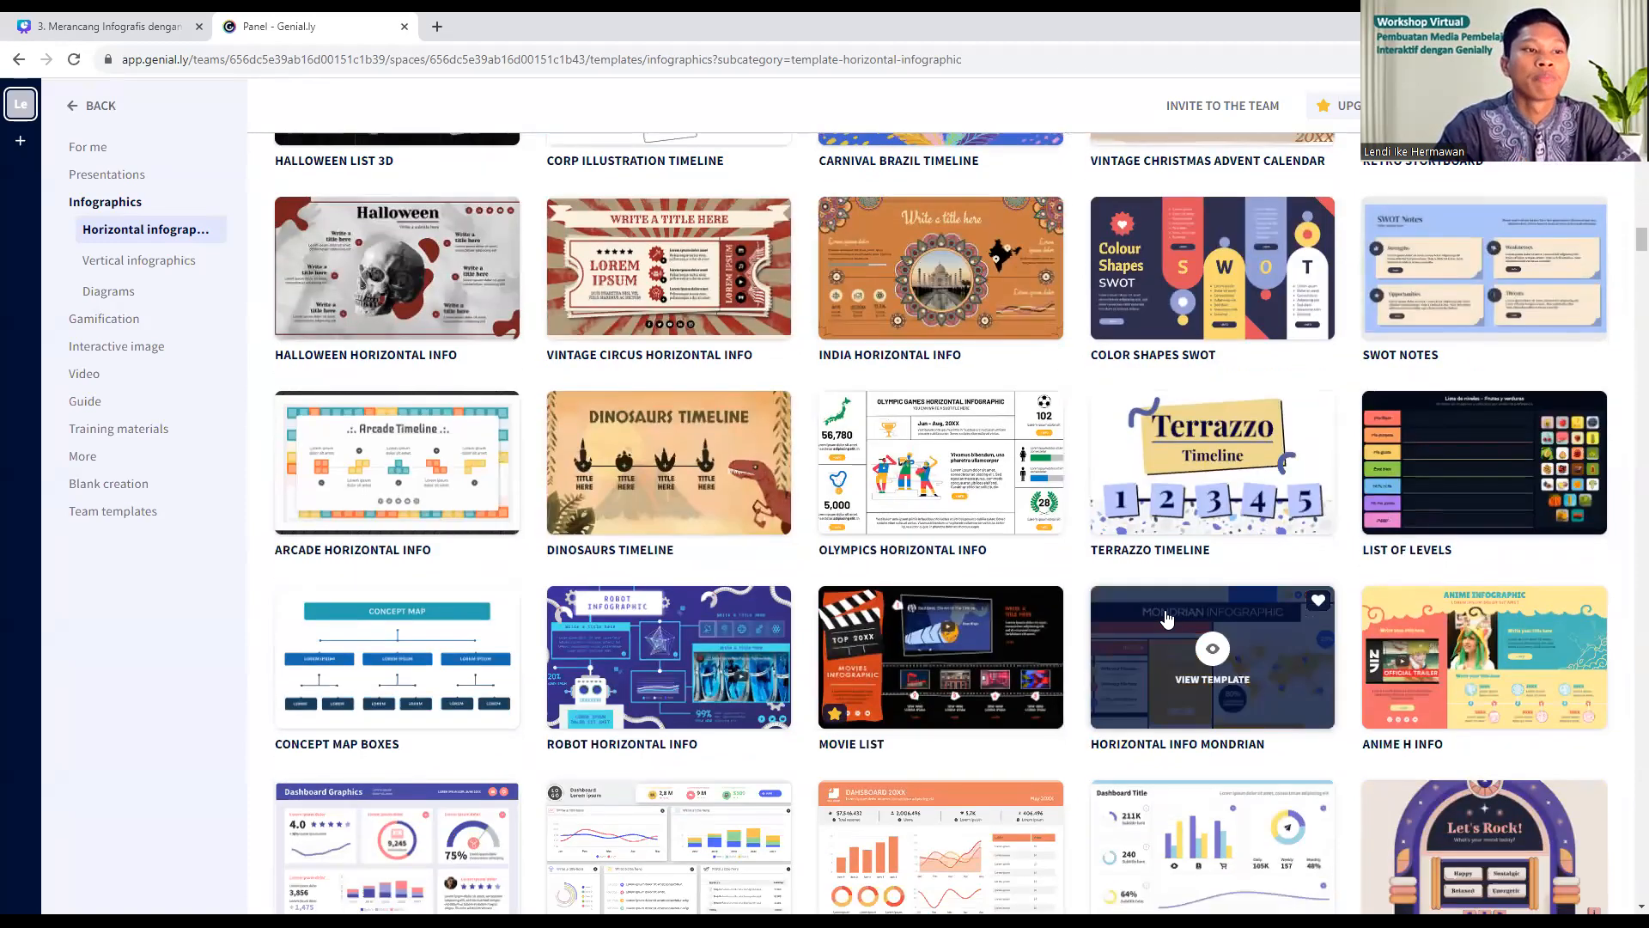
{"action": "scroll", "coordinate": [1156, 614], "scroll_direction": "down", "scroll_amount": 3}
{"action": "scroll", "coordinate": [1156, 614], "scroll_direction": "down", "scroll_amount": 1}
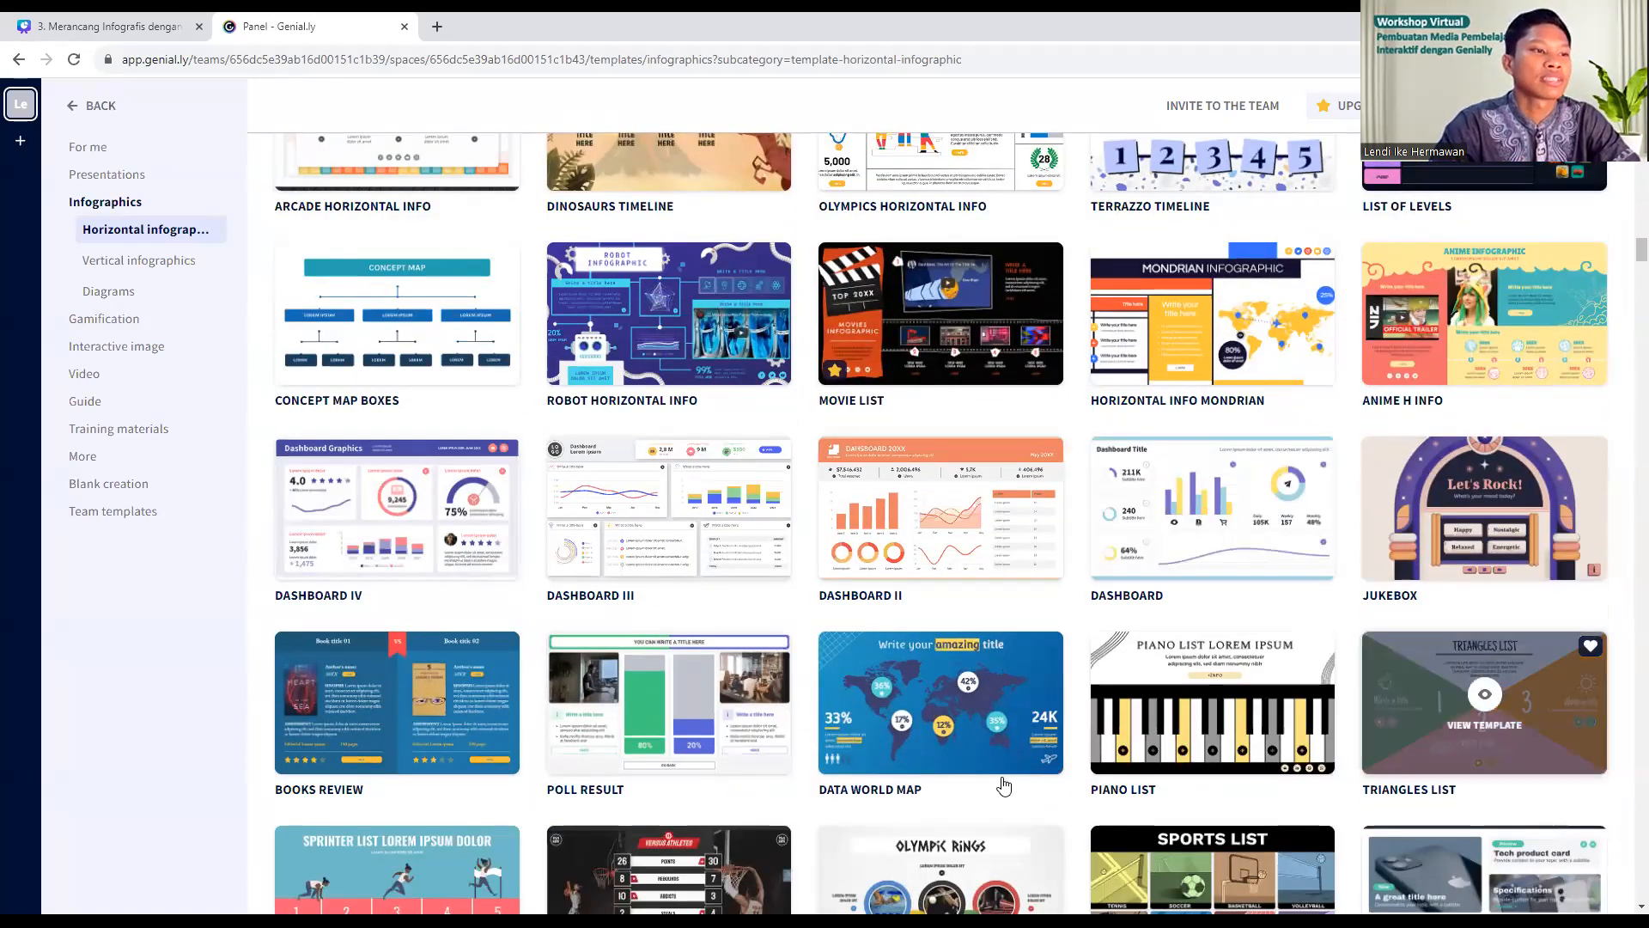
{"action": "scroll", "coordinate": [607, 731], "scroll_direction": "down", "scroll_amount": 3}
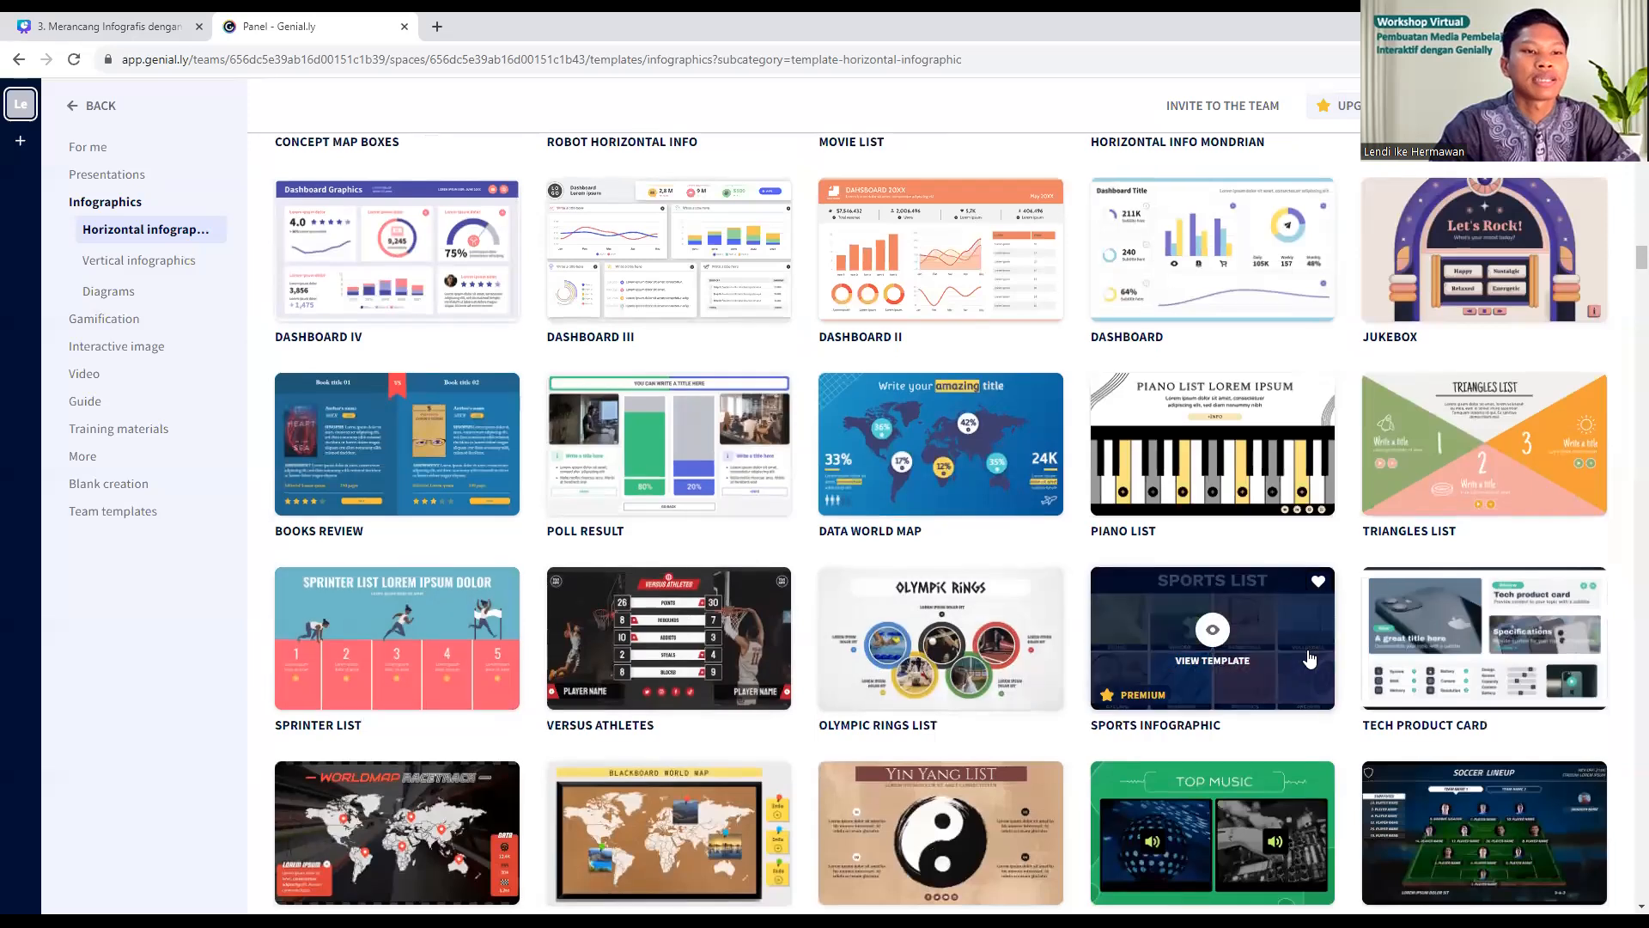
{"action": "scroll", "coordinate": [1219, 632], "scroll_direction": "down", "scroll_amount": 3}
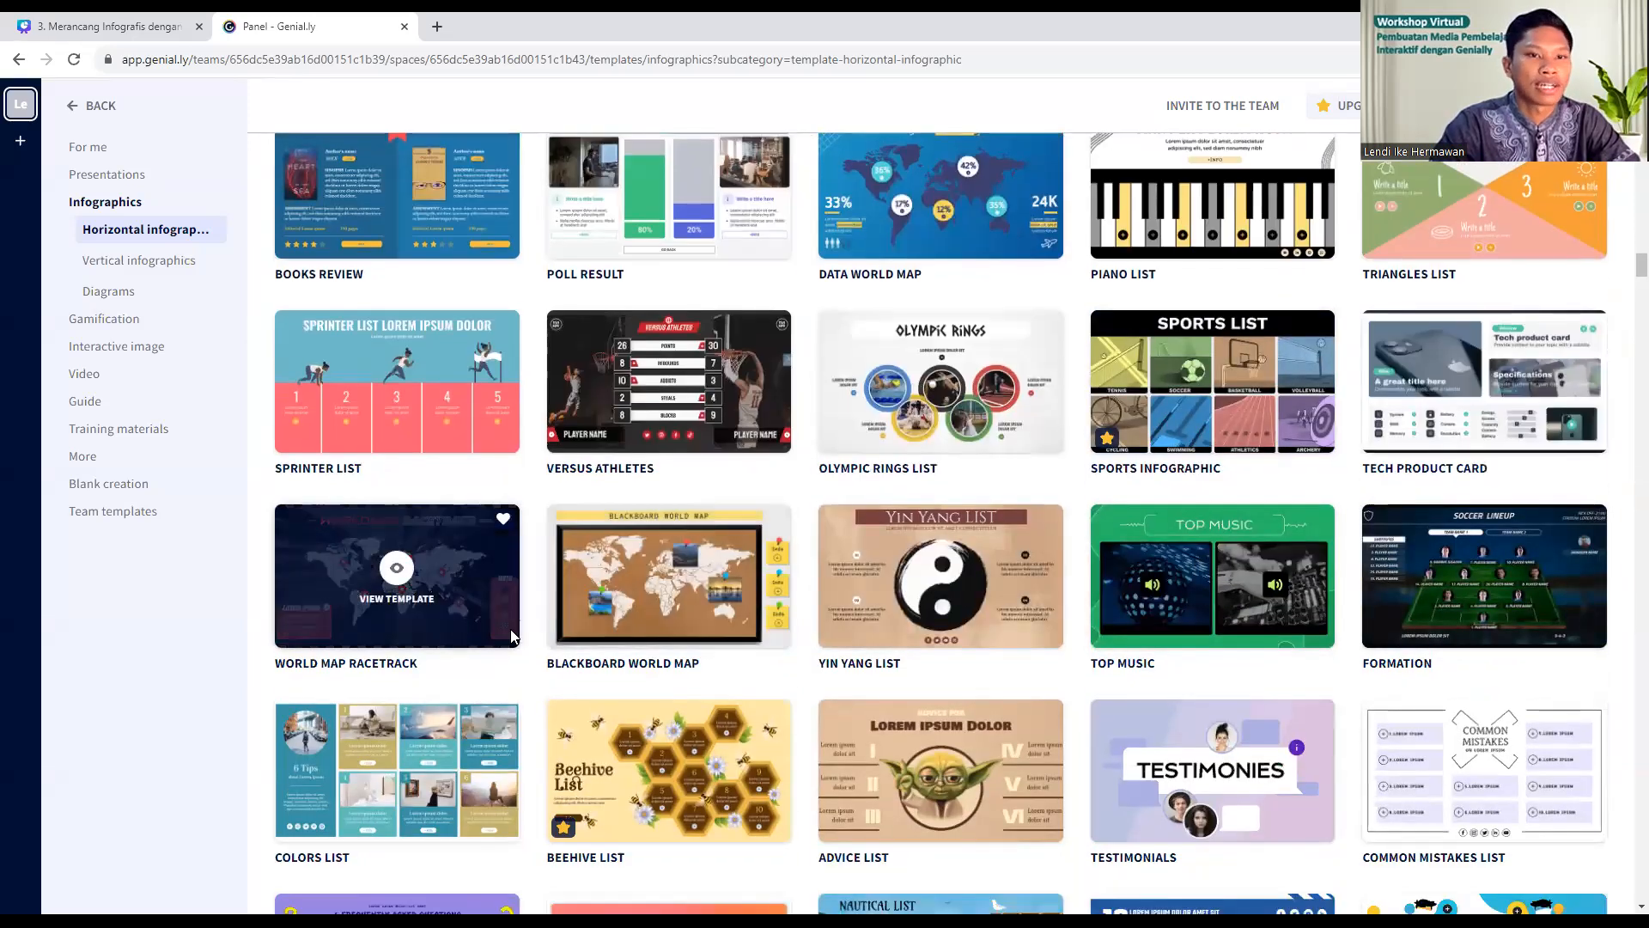
{"action": "scroll", "coordinate": [655, 661], "scroll_direction": "up", "scroll_amount": 4}
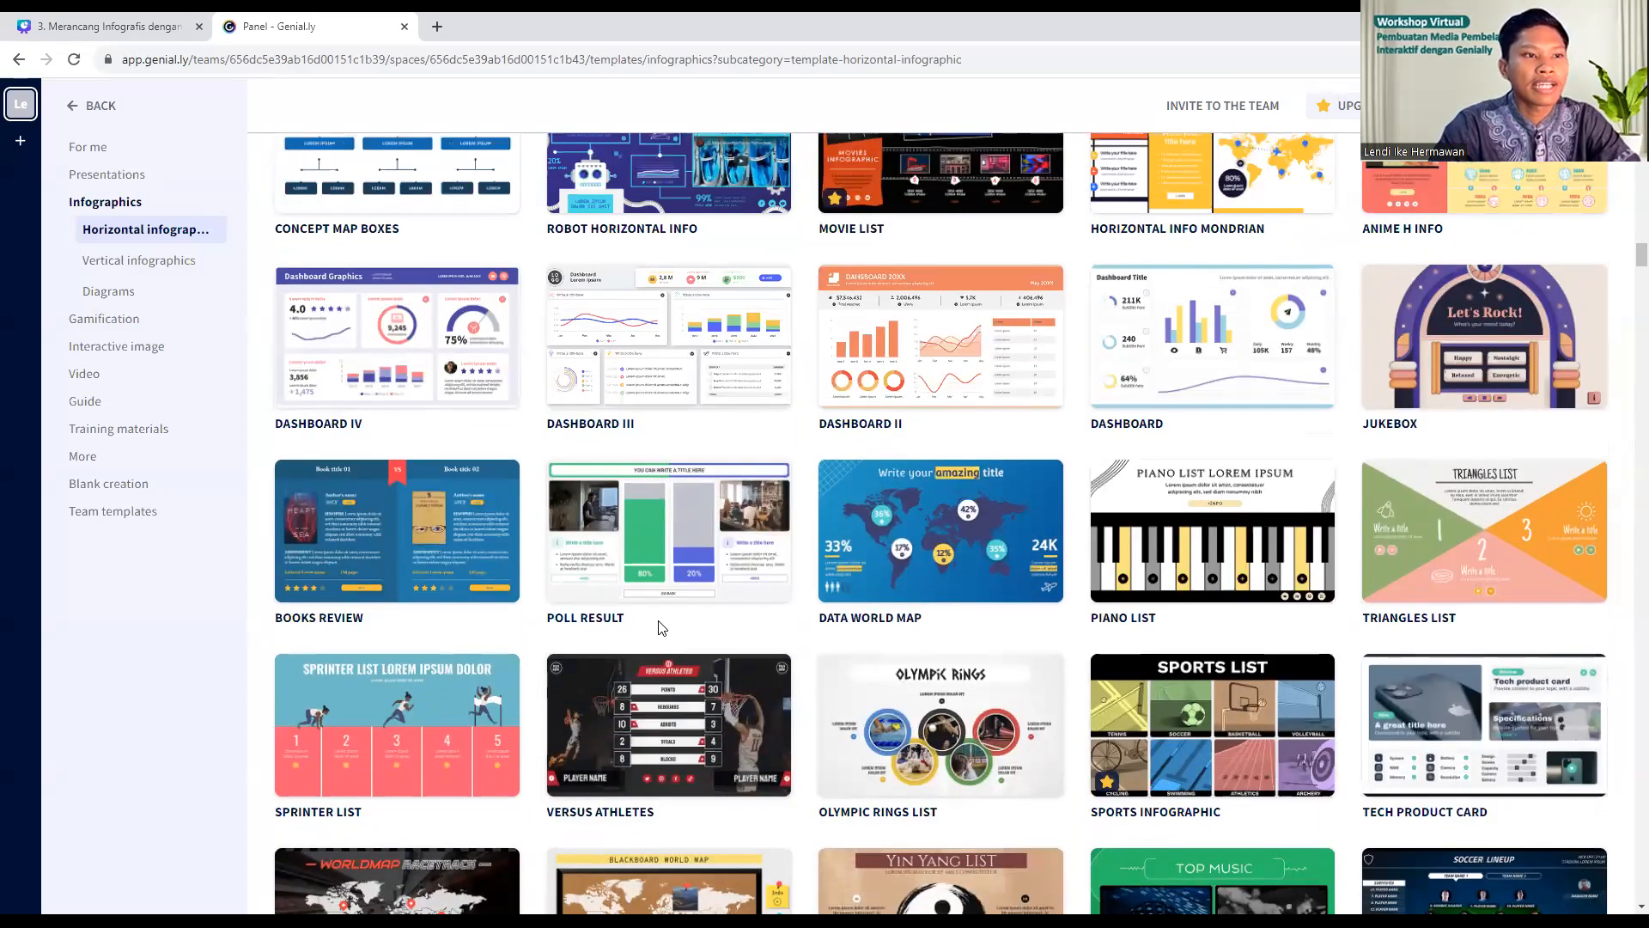
{"action": "scroll", "coordinate": [1010, 661], "scroll_direction": "down", "scroll_amount": 20}
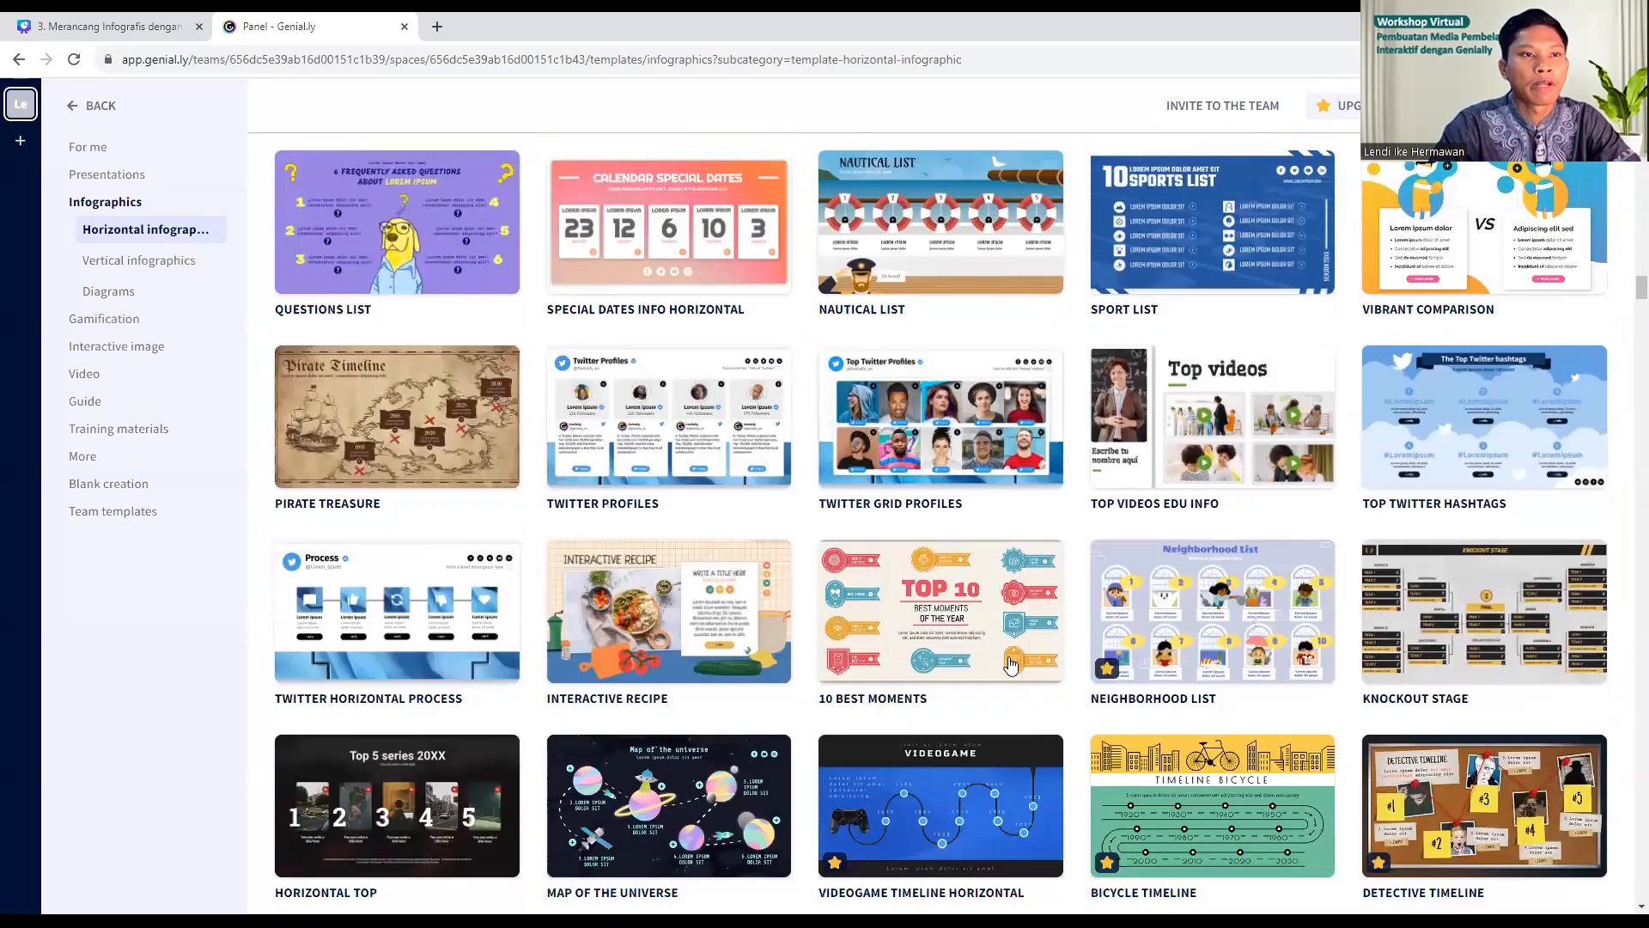
{"action": "scroll", "coordinate": [1010, 663], "scroll_direction": "down", "scroll_amount": 3}
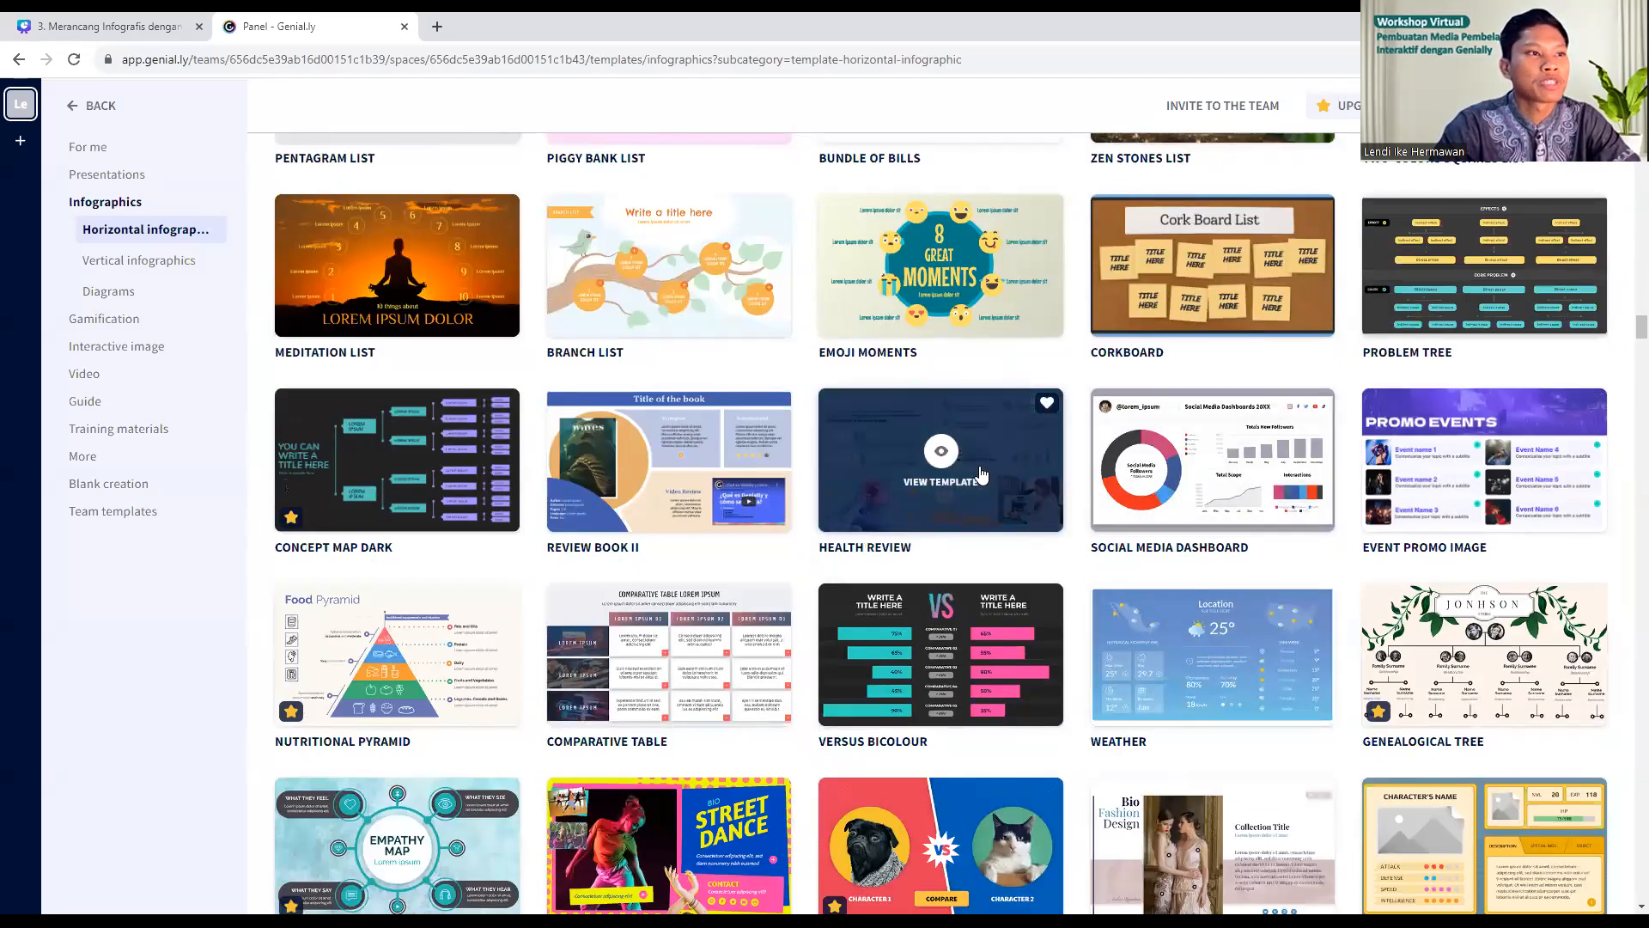
{"action": "scroll", "coordinate": [1003, 490], "scroll_direction": "up", "scroll_amount": 20}
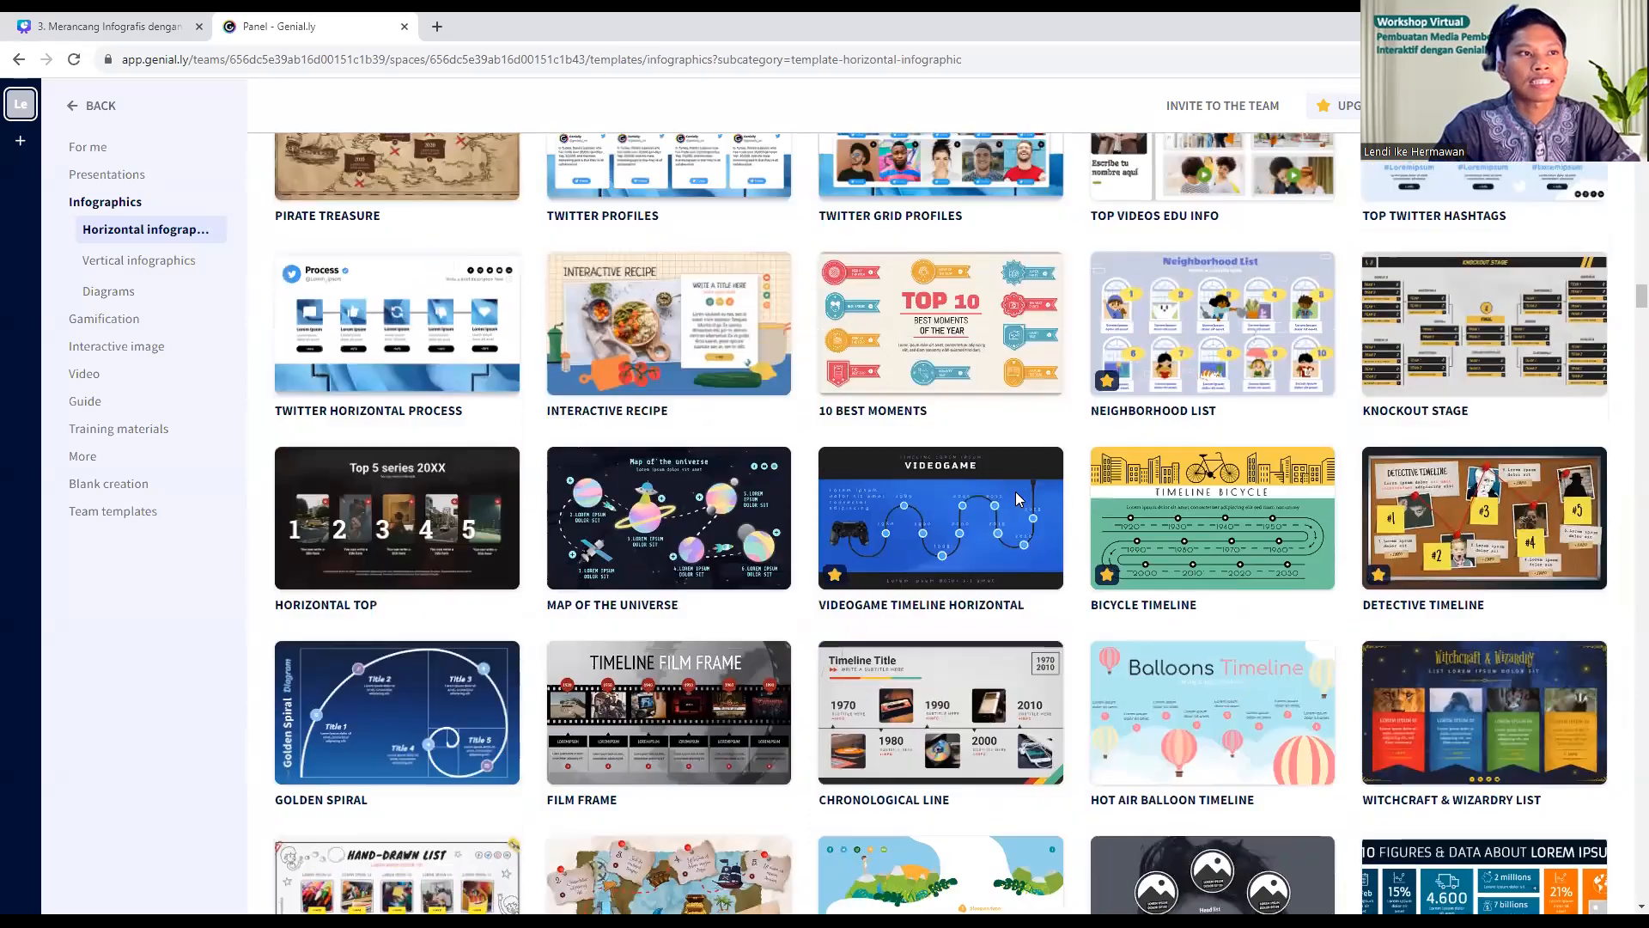
{"action": "scroll", "coordinate": [1015, 496], "scroll_direction": "up", "scroll_amount": 13}
{"action": "scroll", "coordinate": [944, 601], "scroll_direction": "down", "scroll_amount": 7}
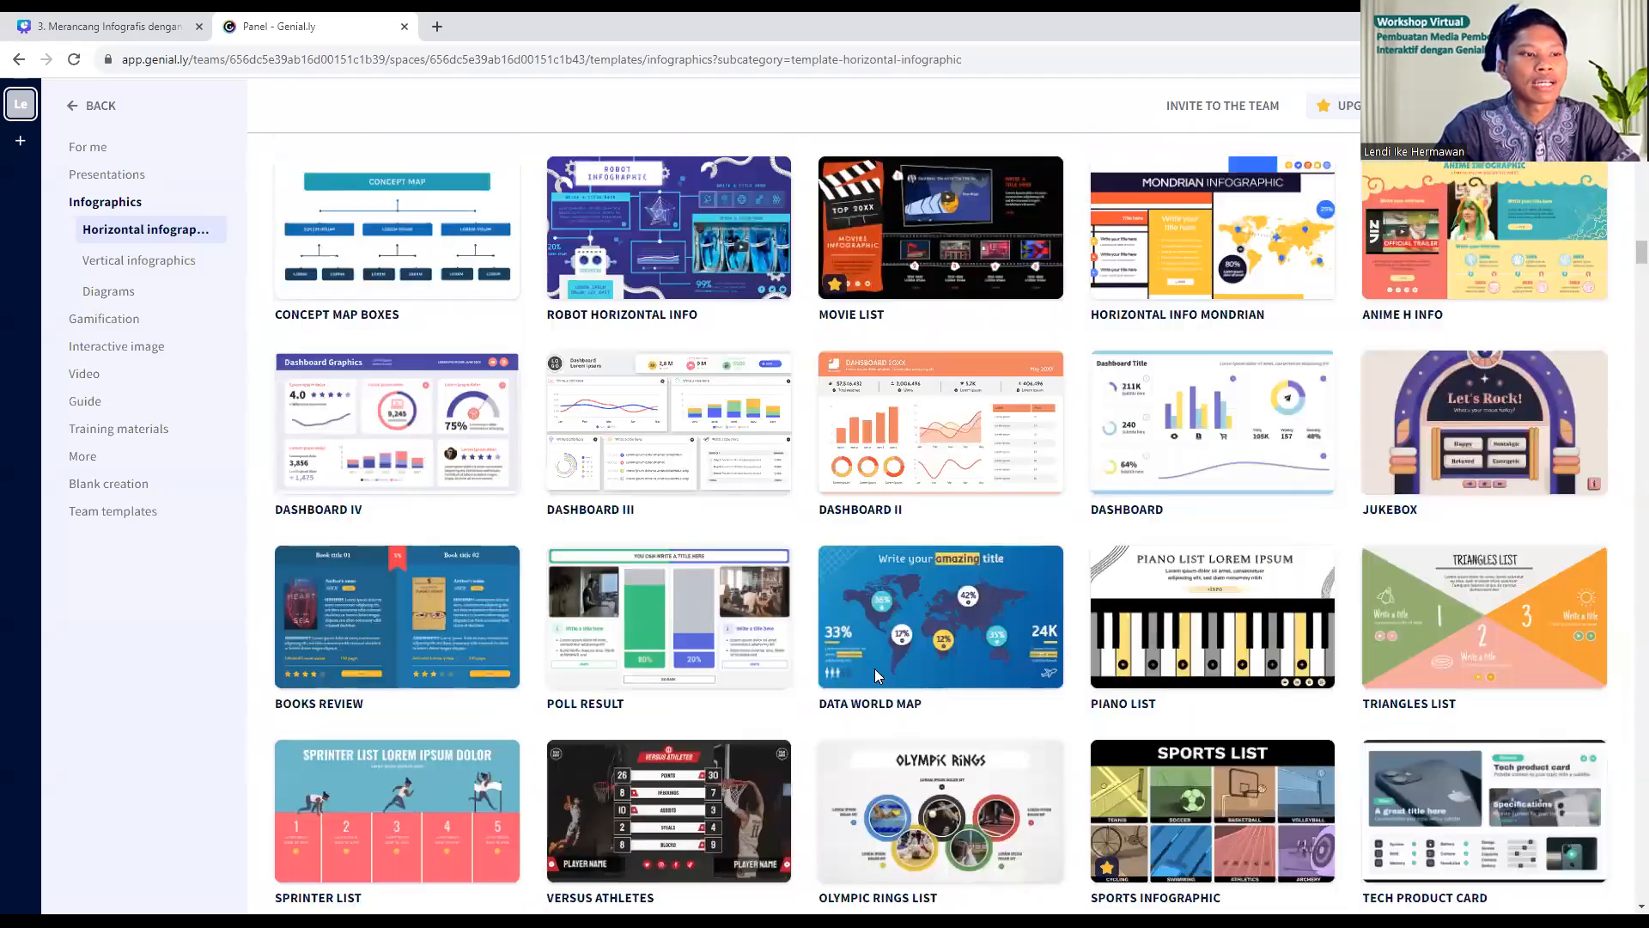
{"action": "scroll", "coordinate": [899, 709], "scroll_direction": "down", "scroll_amount": 4}
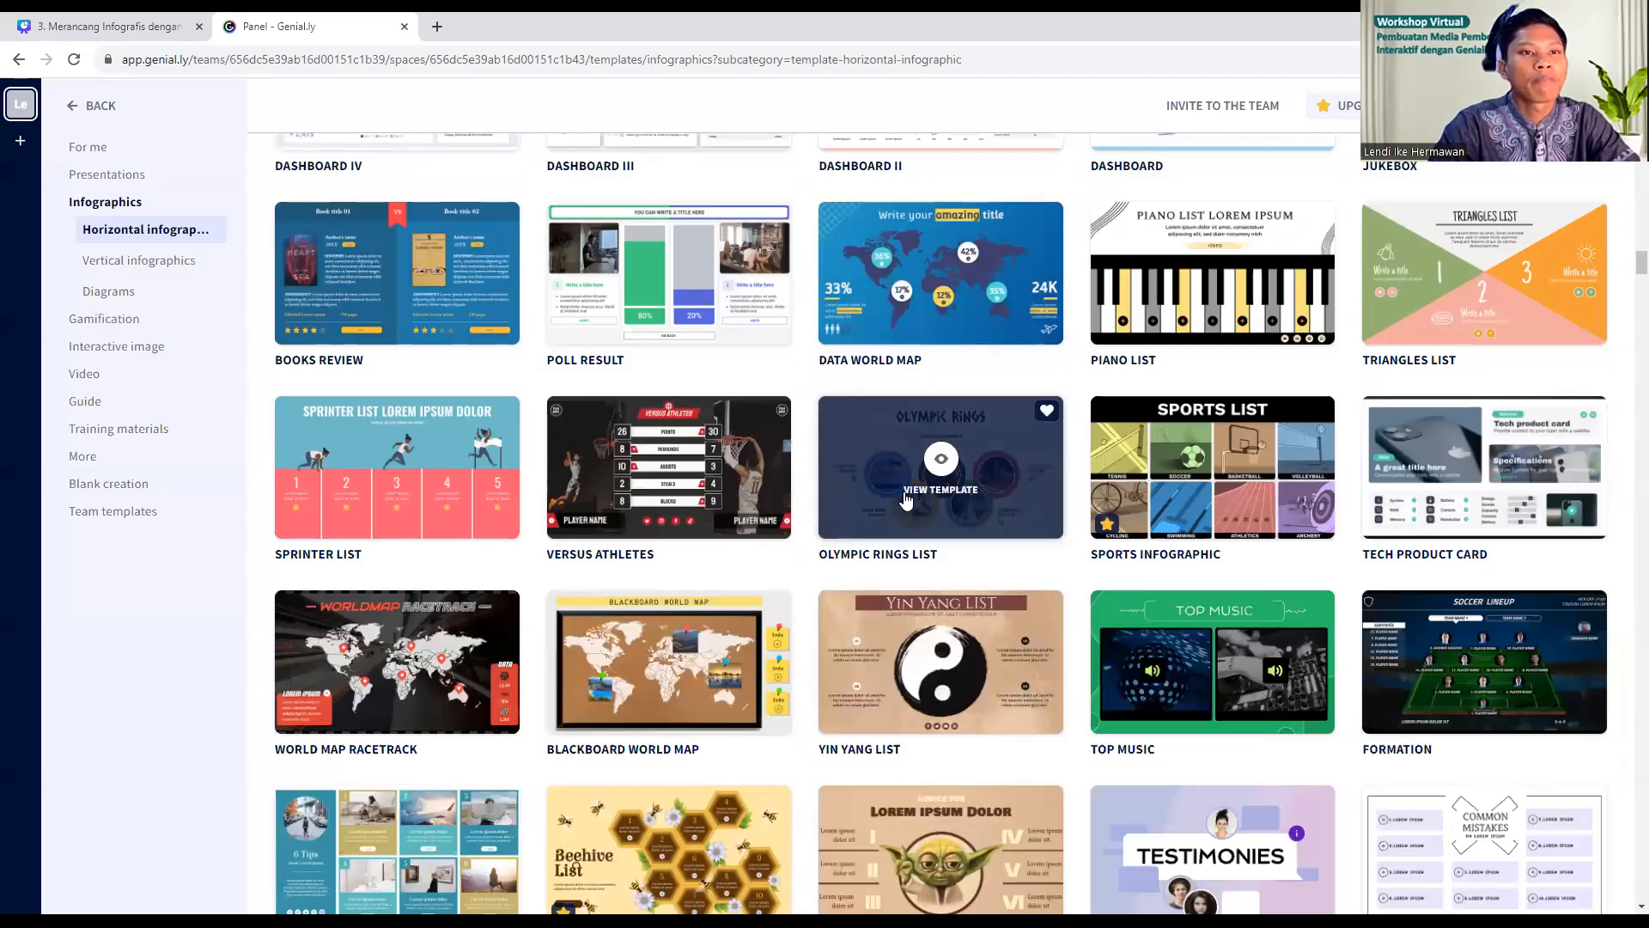
{"action": "scroll", "coordinate": [988, 455], "scroll_direction": "up", "scroll_amount": 6}
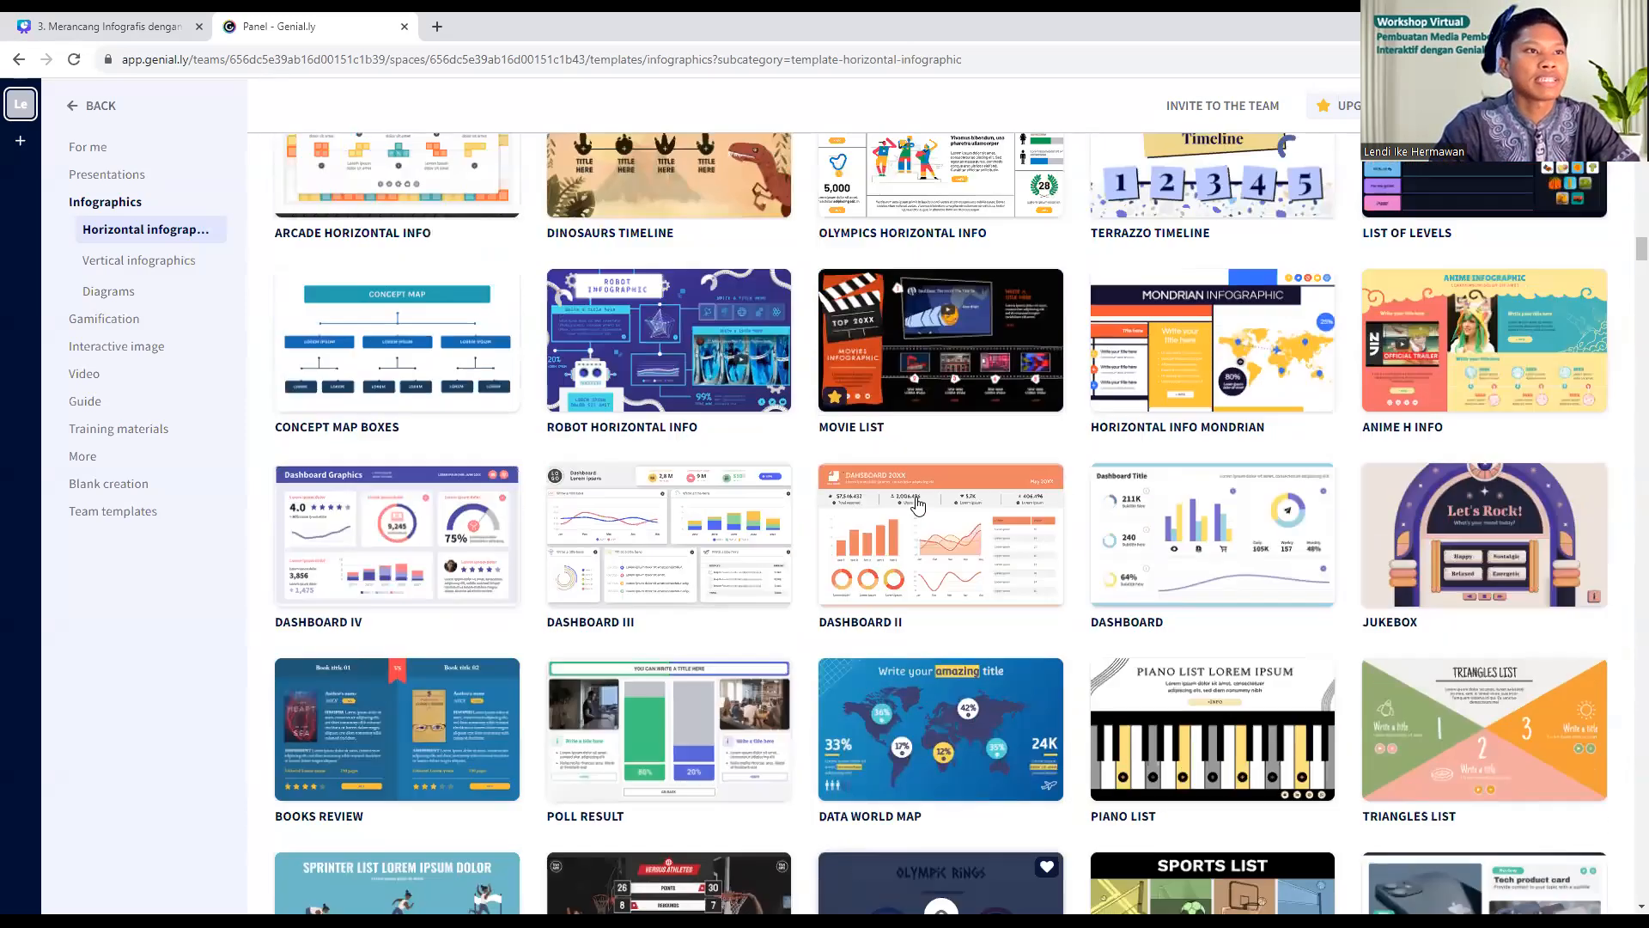
{"action": "scroll", "coordinate": [1073, 415], "scroll_direction": "up", "scroll_amount": 14}
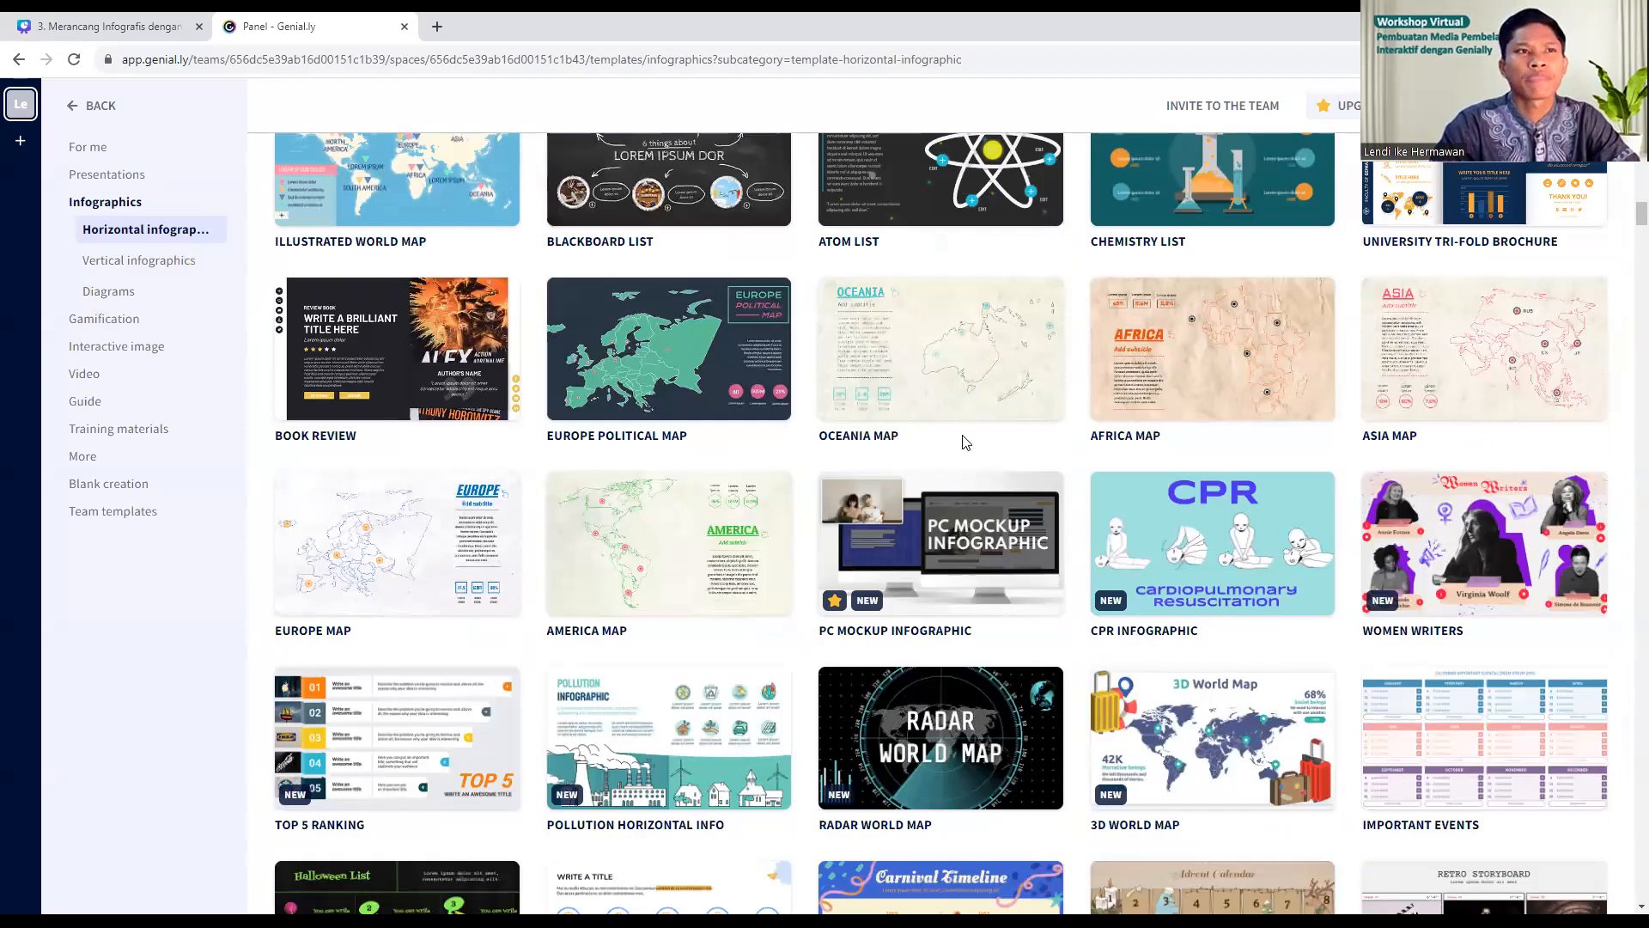
- Create a blank Vertical Infographic (800 x 1600px) from the Blank creation category
{"action": "scroll", "coordinate": [965, 442], "scroll_direction": "down", "scroll_amount": 10}
{"action": "scroll", "coordinate": [967, 504], "scroll_direction": "down", "scroll_amount": 4}
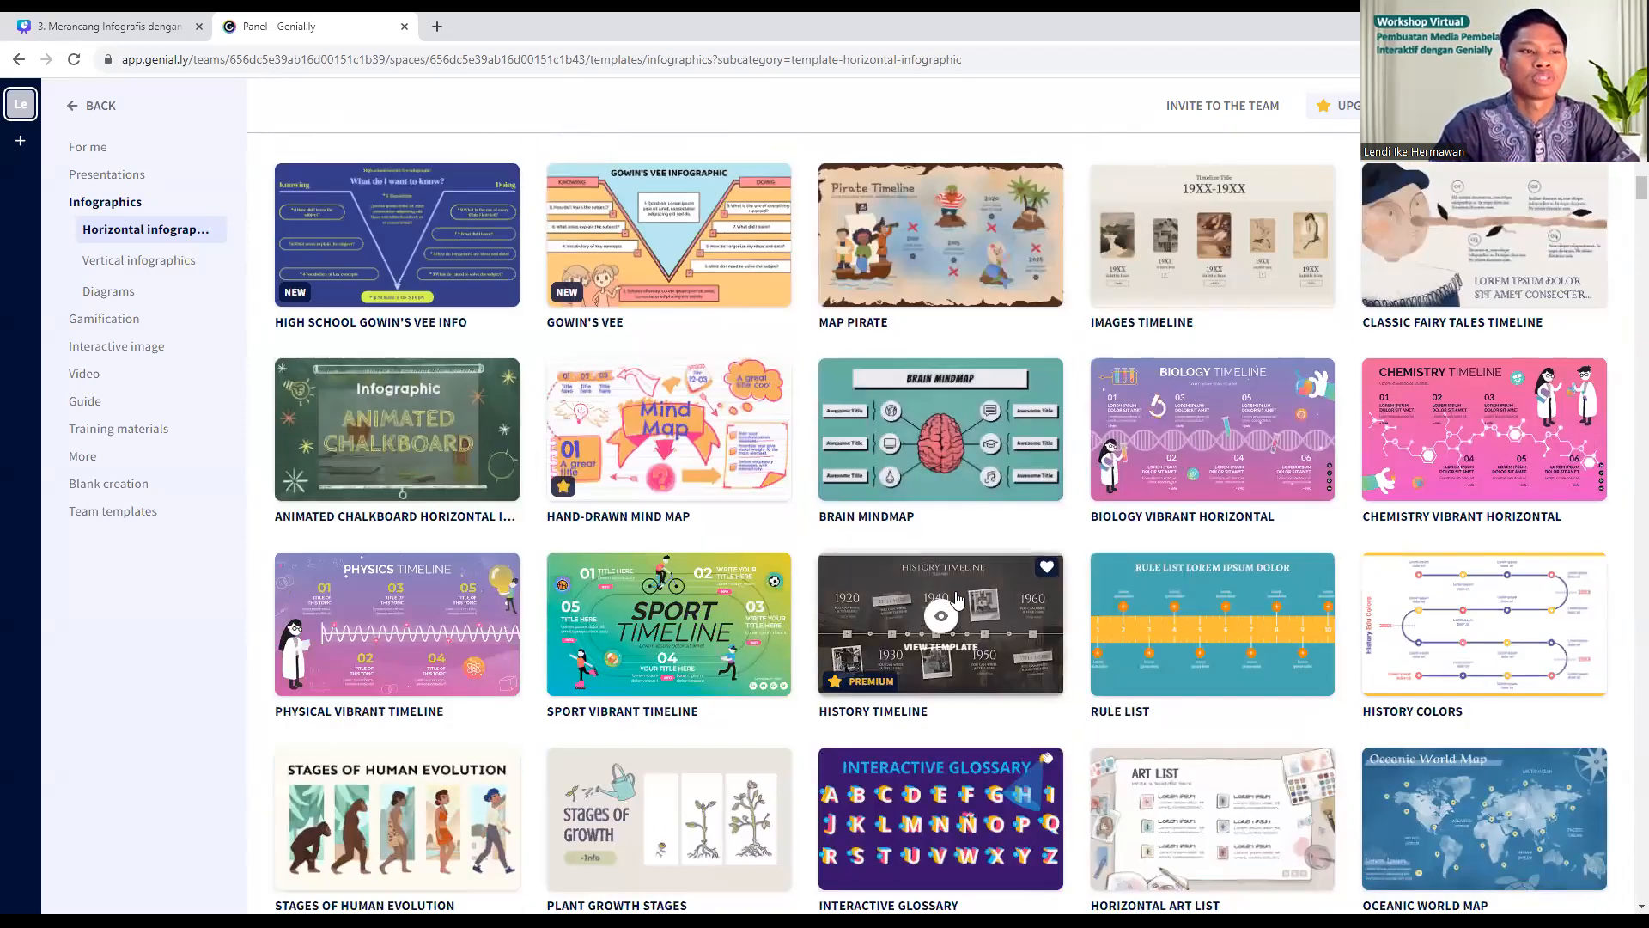
{"action": "scroll", "coordinate": [956, 597], "scroll_direction": "down", "scroll_amount": 3}
{"action": "scroll", "coordinate": [944, 532], "scroll_direction": "up", "scroll_amount": 15}
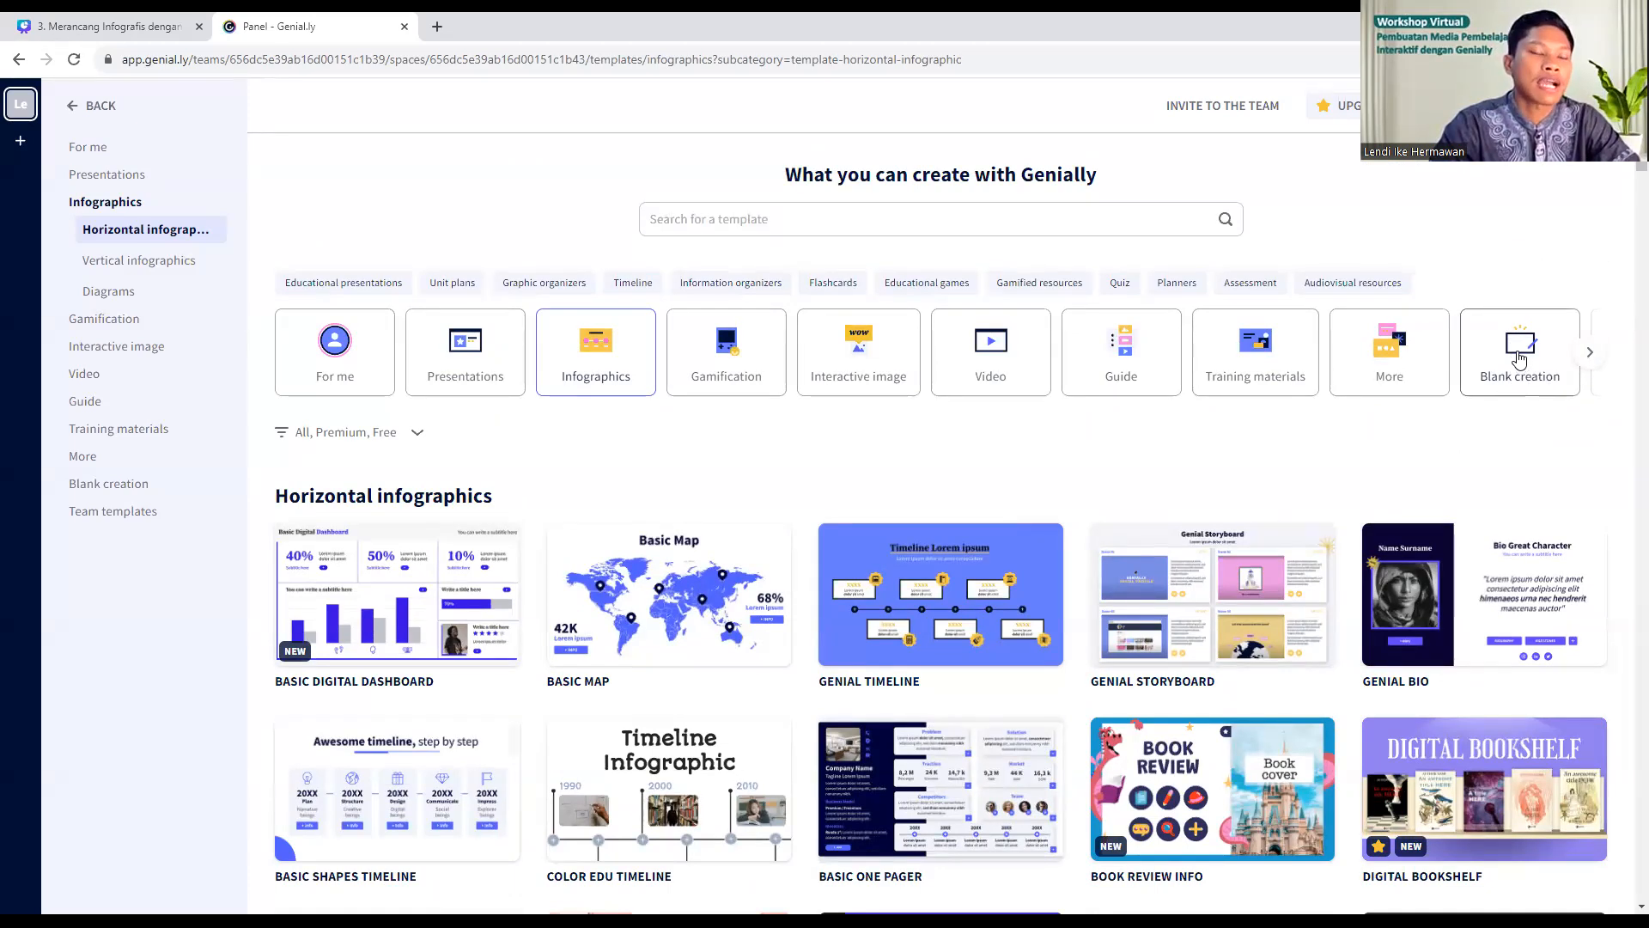
{"action": "left_click", "coordinate": [1518, 359]}
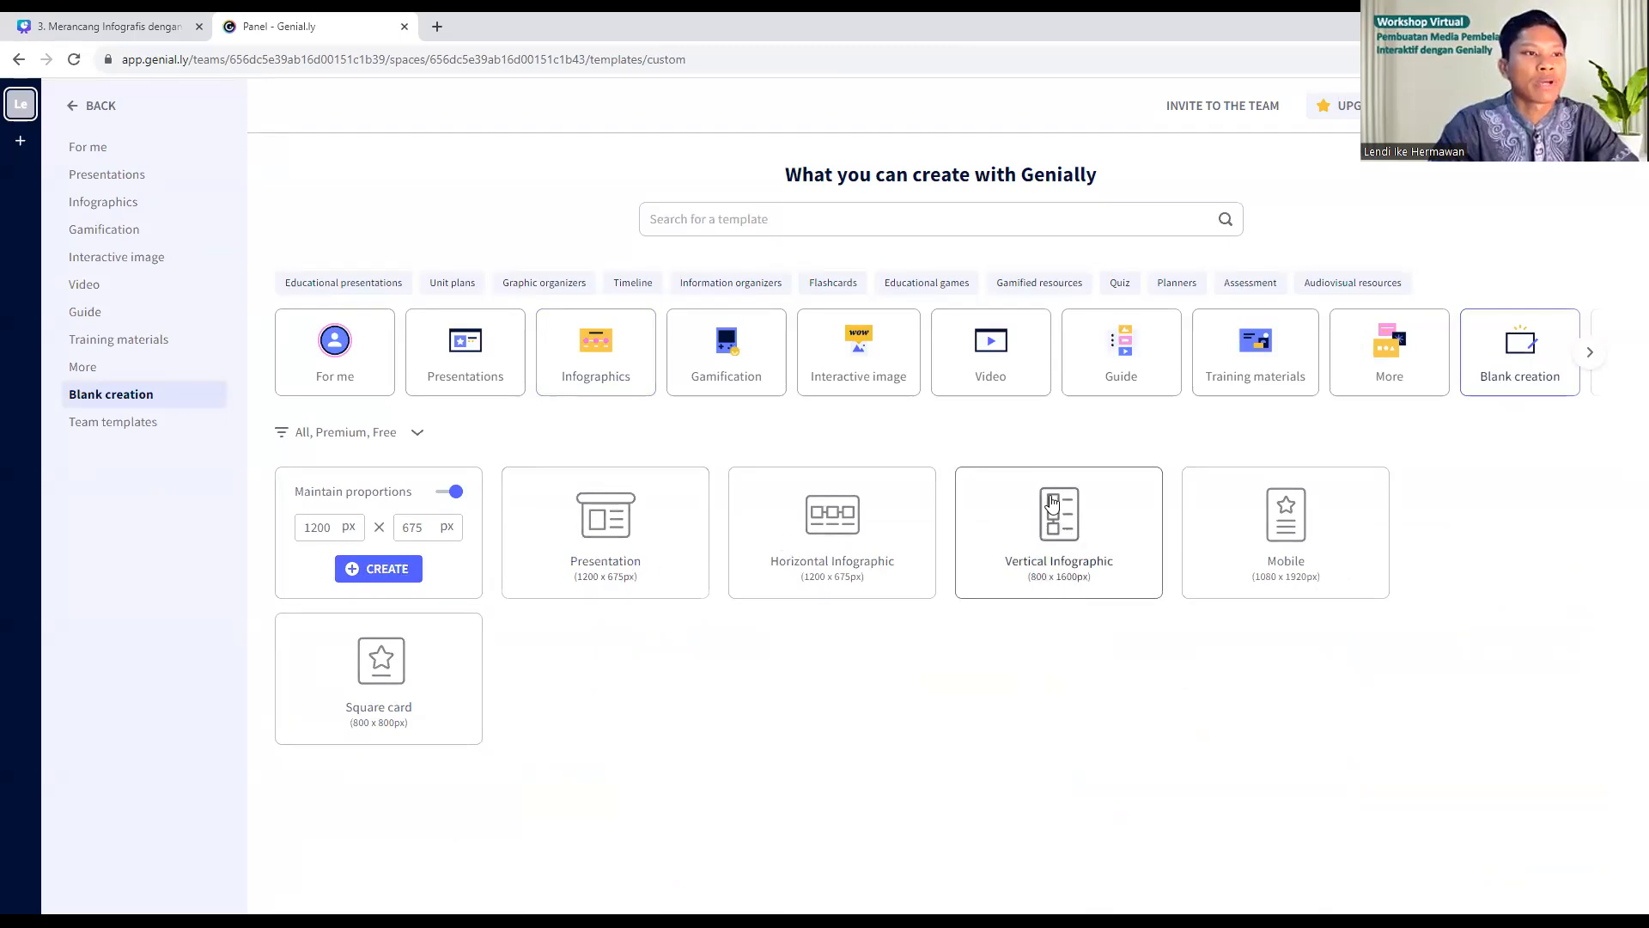
{"action": "left_click", "coordinate": [1051, 543]}
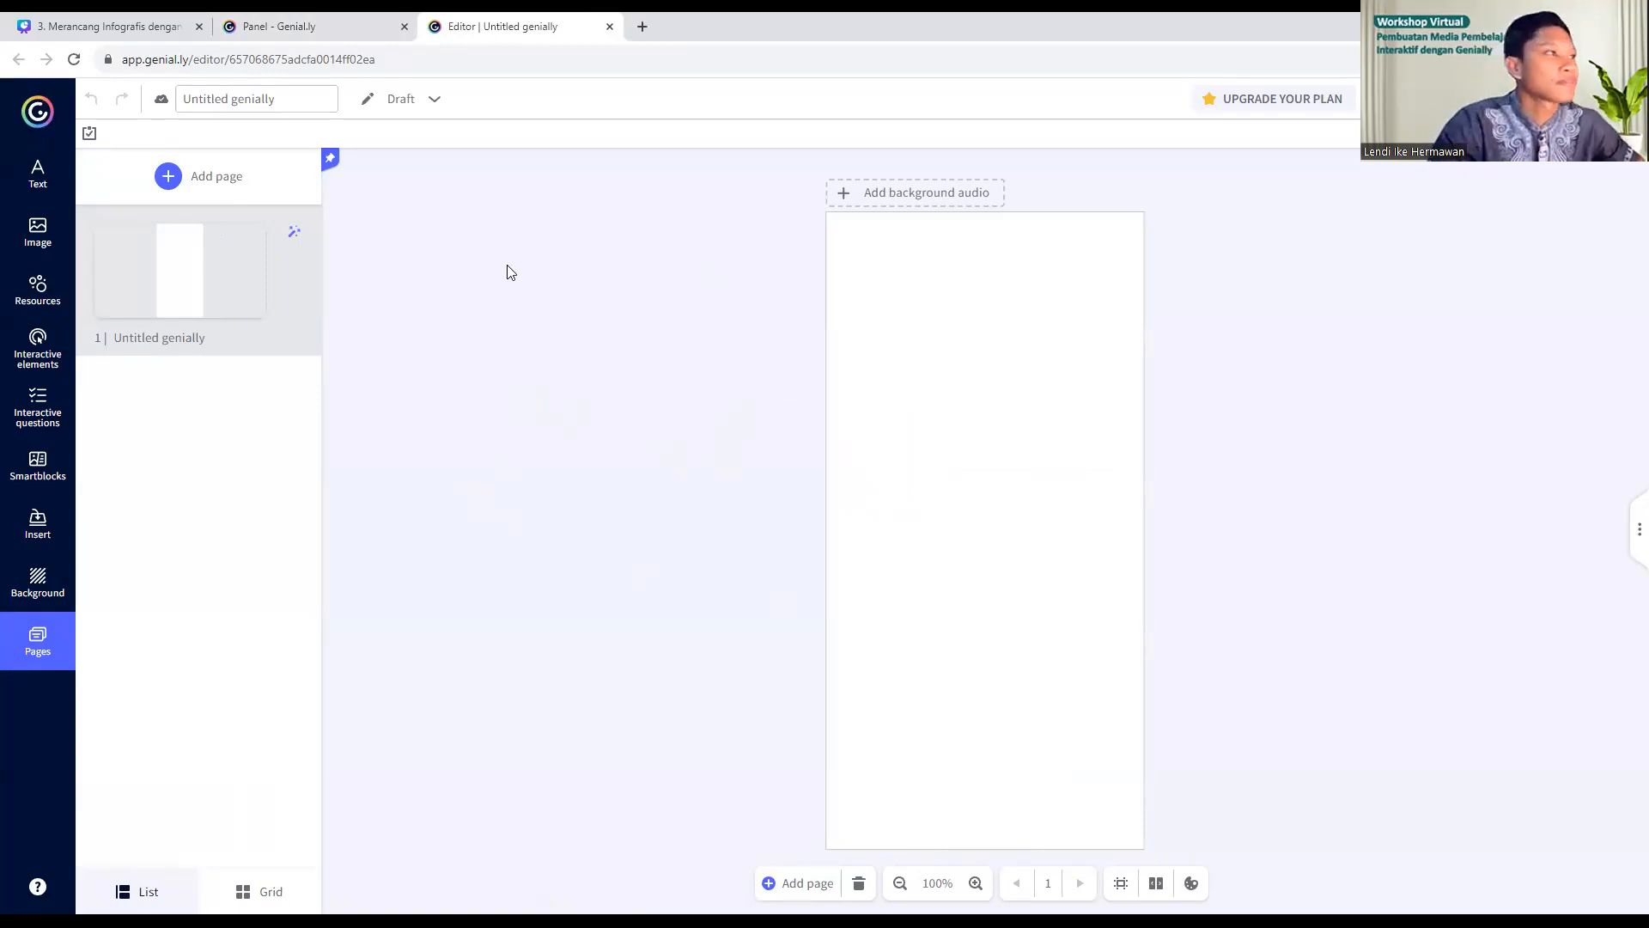
{"action": "left_click", "coordinate": [283, 26]}
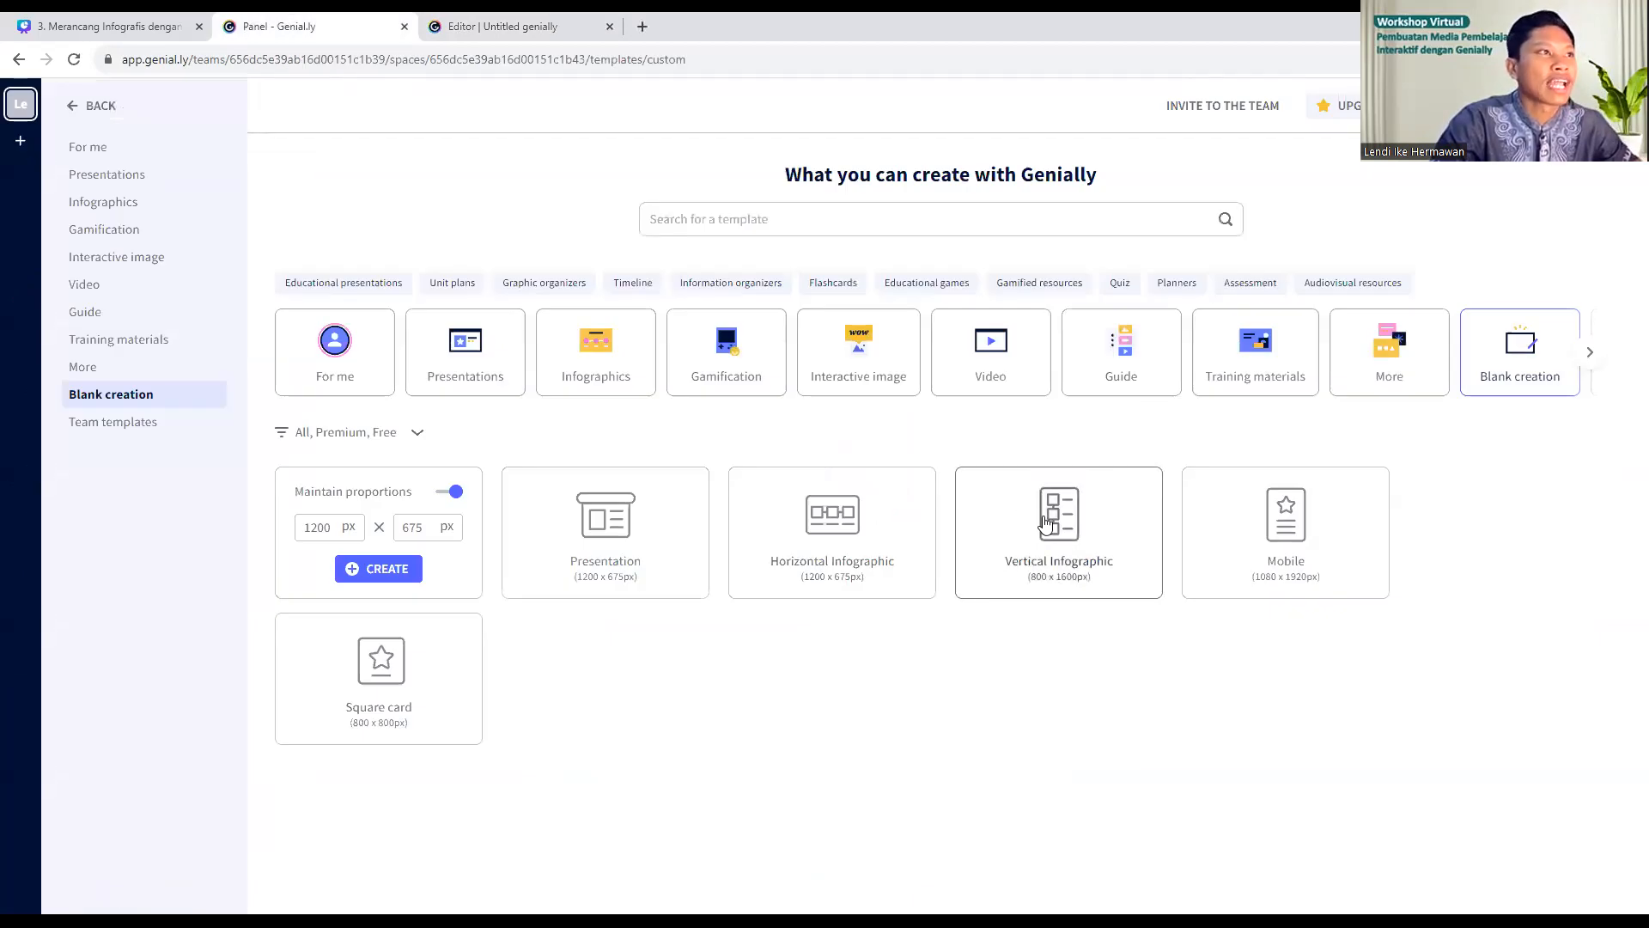
{"action": "left_click", "coordinate": [503, 27]}
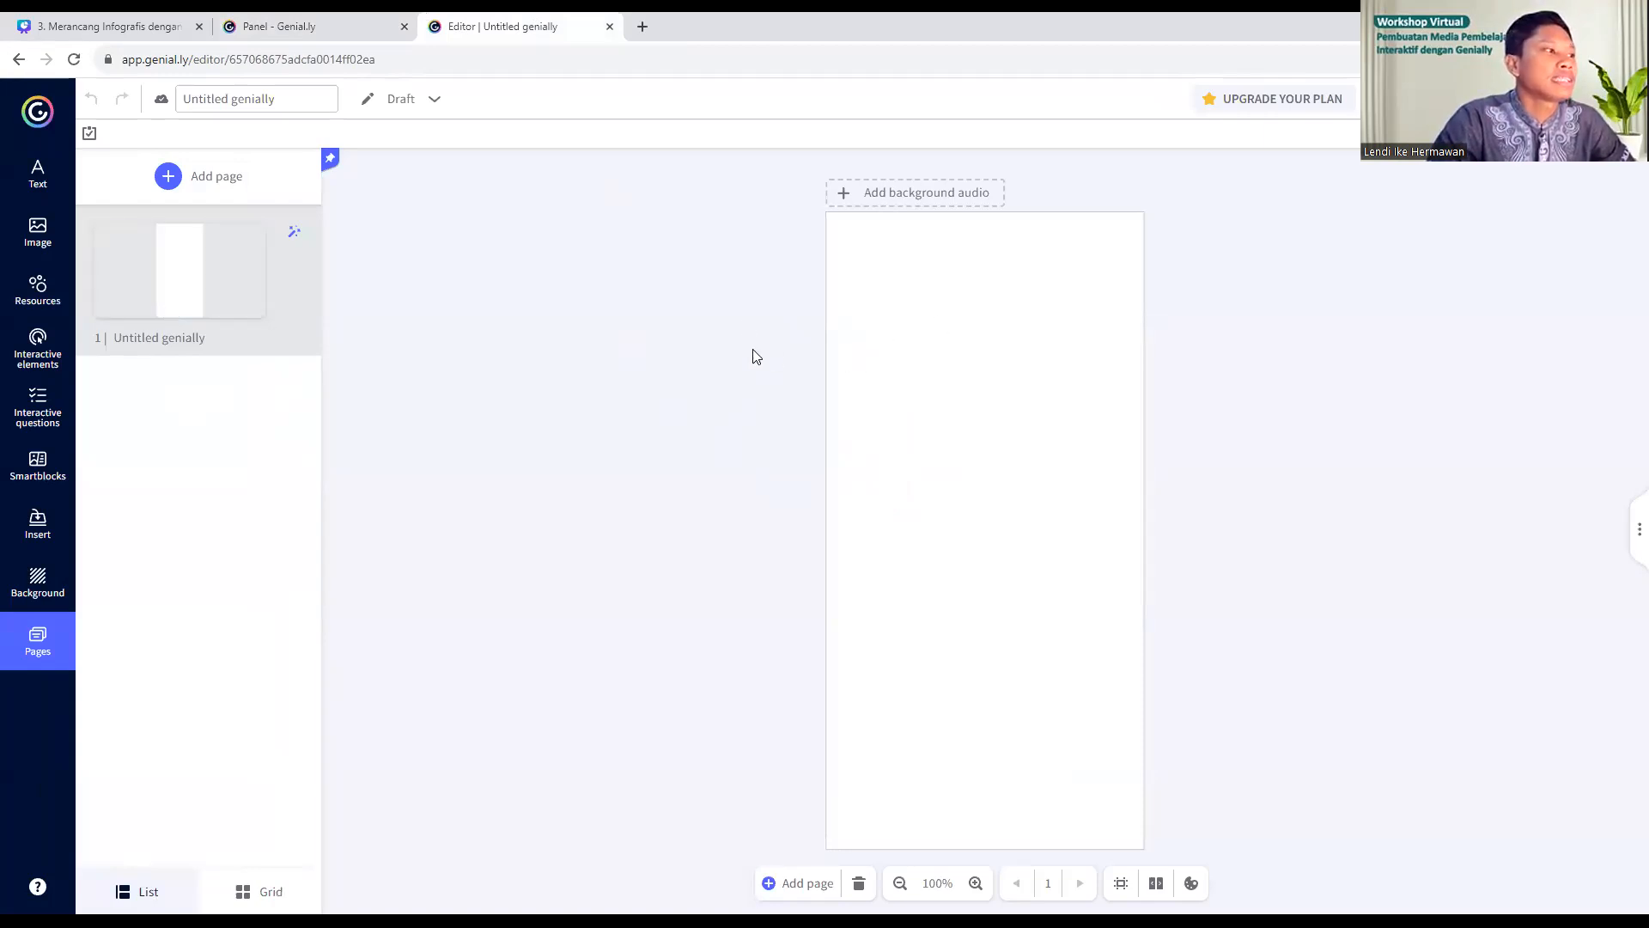
- Apply the dark brown wooden plank image from the background library to the page
{"action": "left_click", "coordinate": [21, 591]}
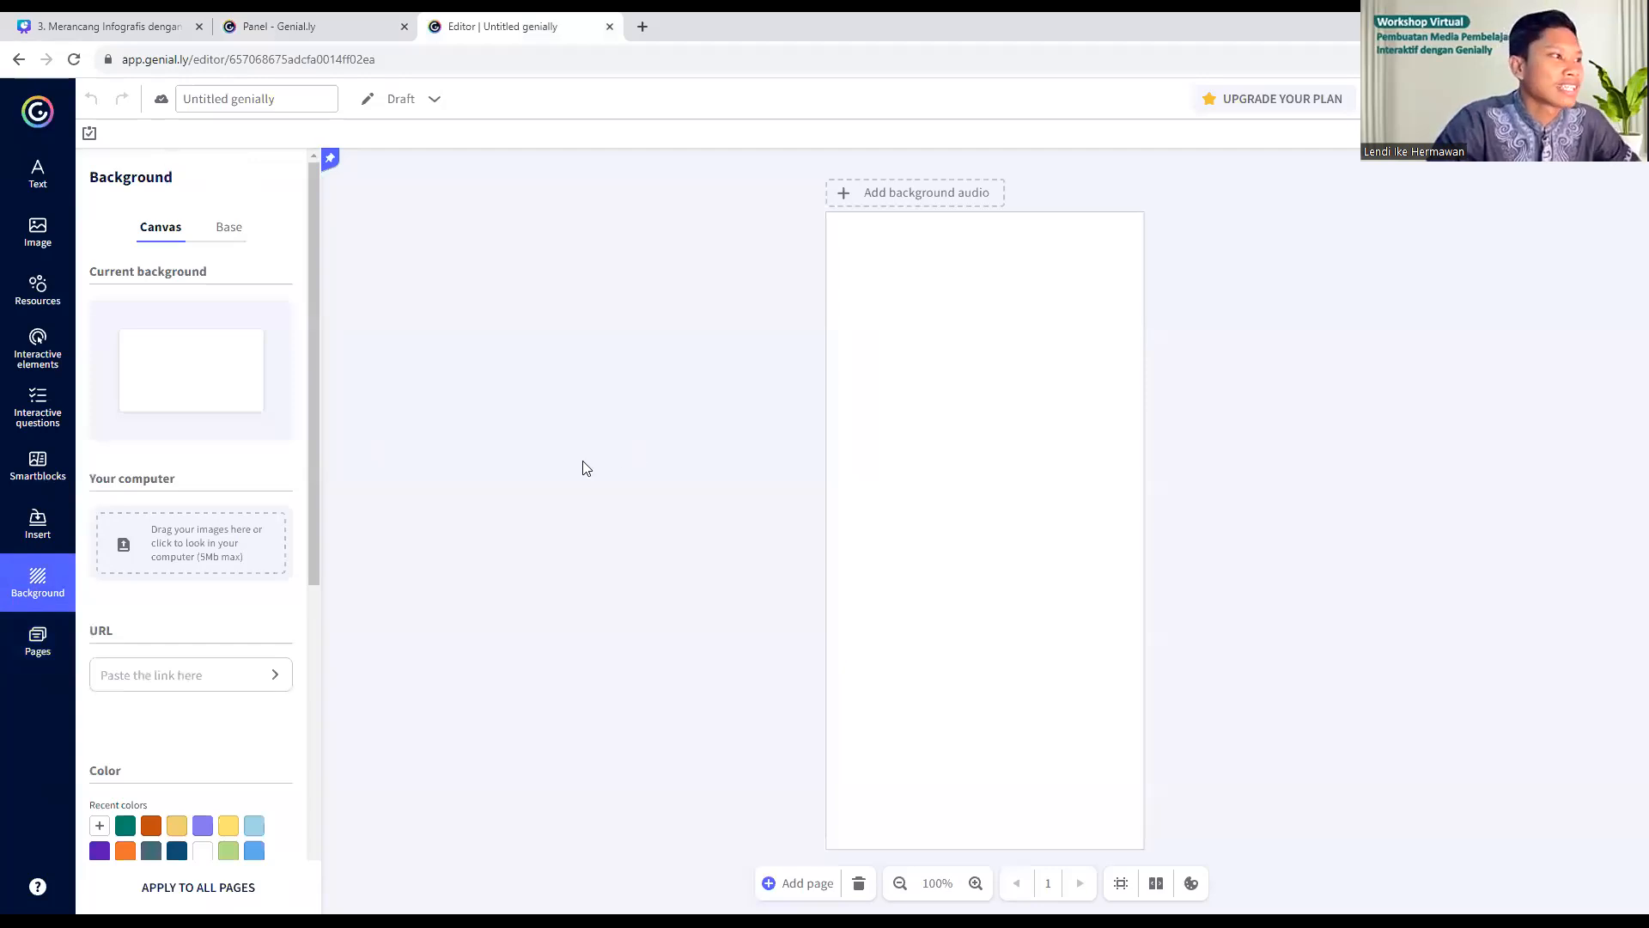
{"action": "scroll", "coordinate": [180, 604], "scroll_direction": "down", "scroll_amount": 8}
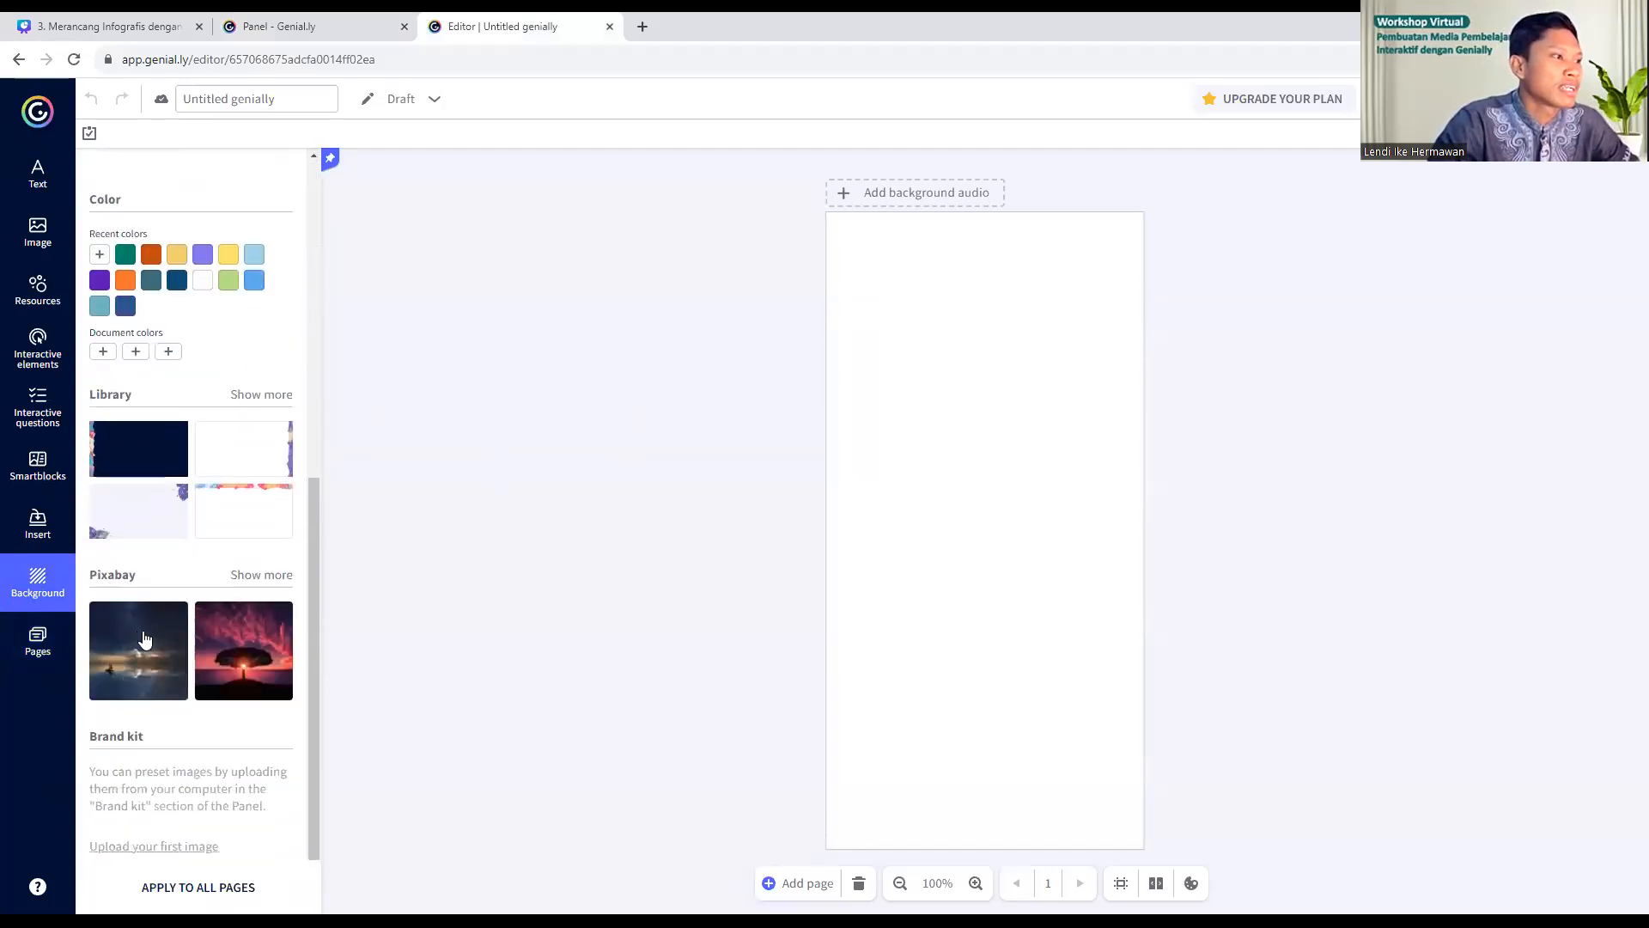
{"action": "left_click", "coordinate": [271, 395]}
{"action": "scroll", "coordinate": [247, 584], "scroll_direction": "down", "scroll_amount": 15}
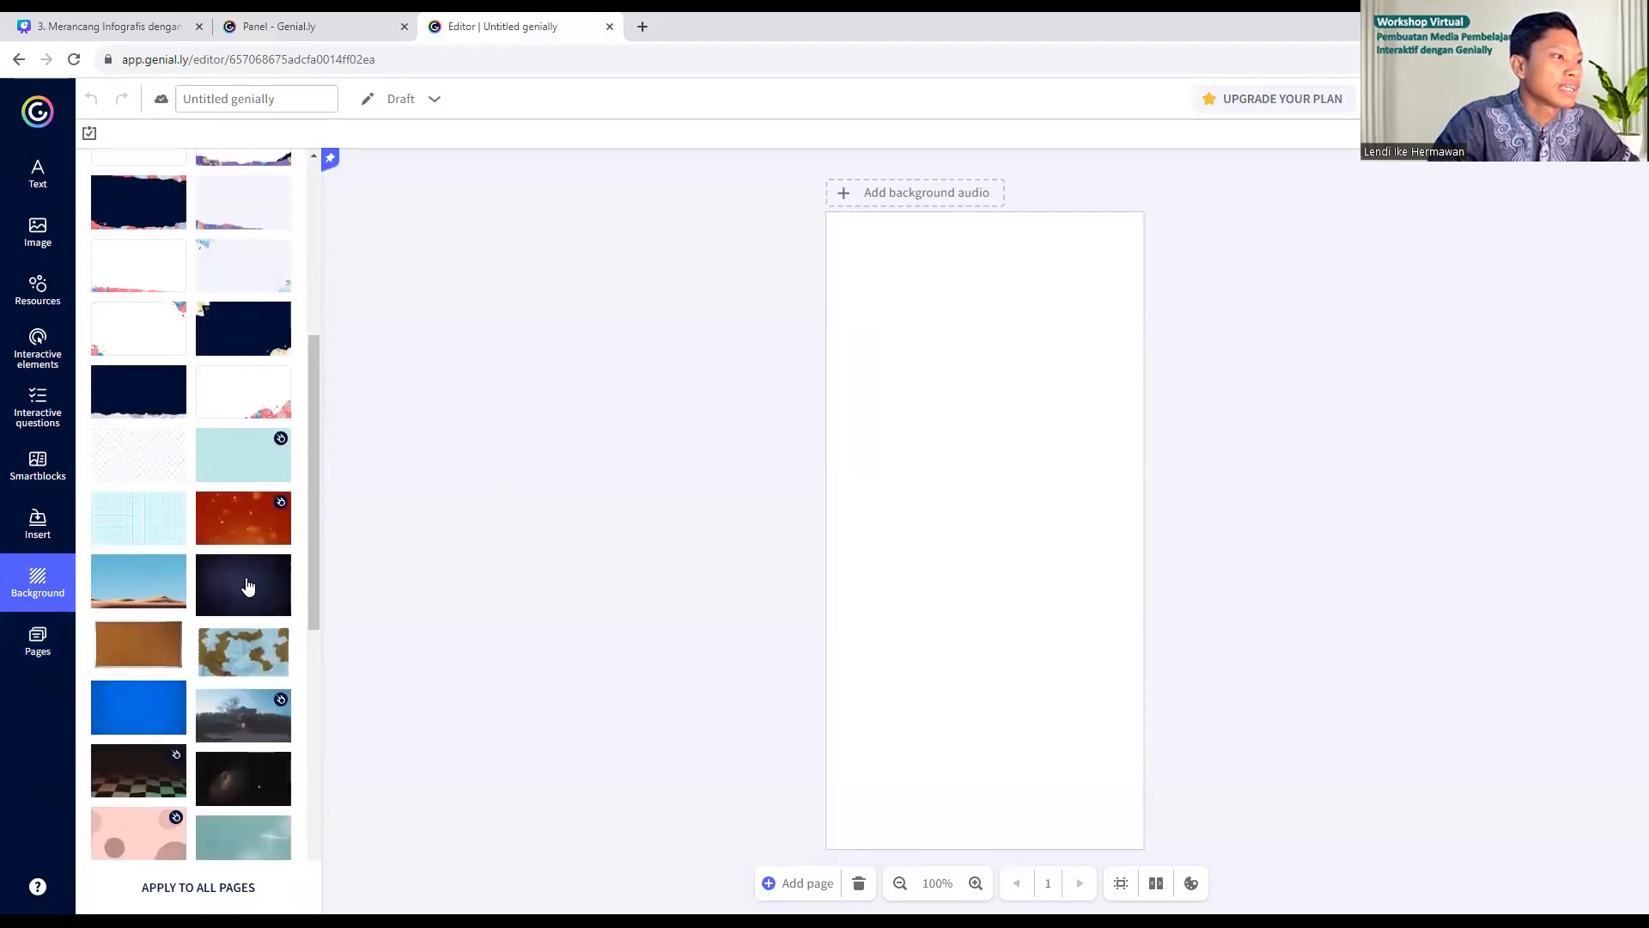
{"action": "scroll", "coordinate": [248, 585], "scroll_direction": "down", "scroll_amount": 15}
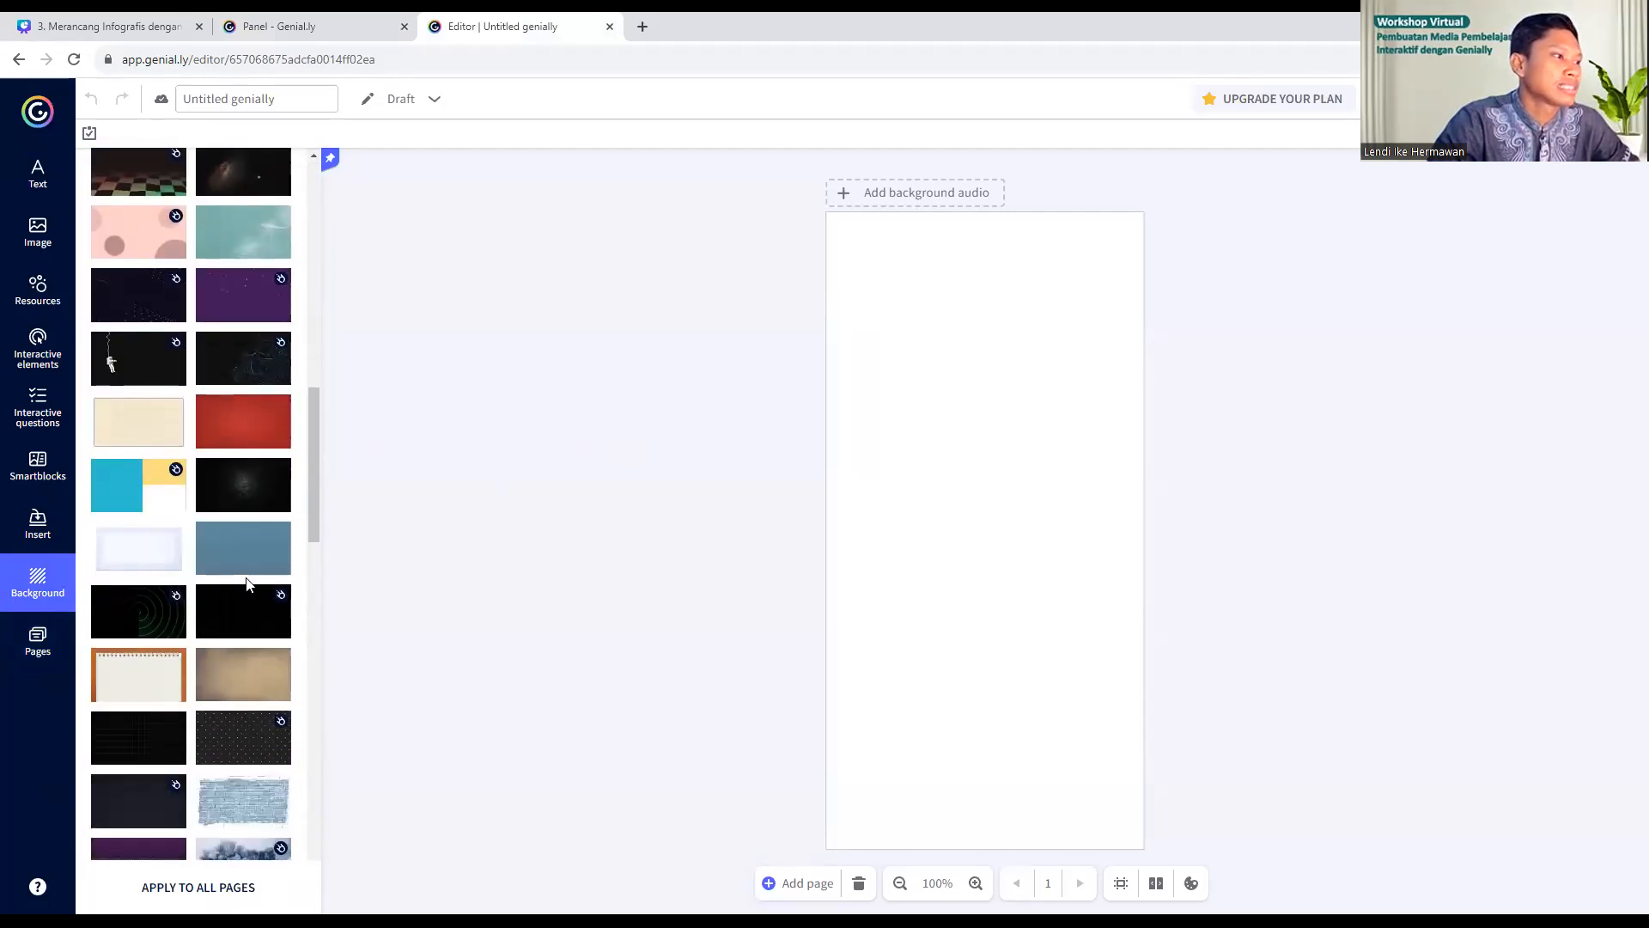
{"action": "scroll", "coordinate": [247, 585], "scroll_direction": "down", "scroll_amount": 5}
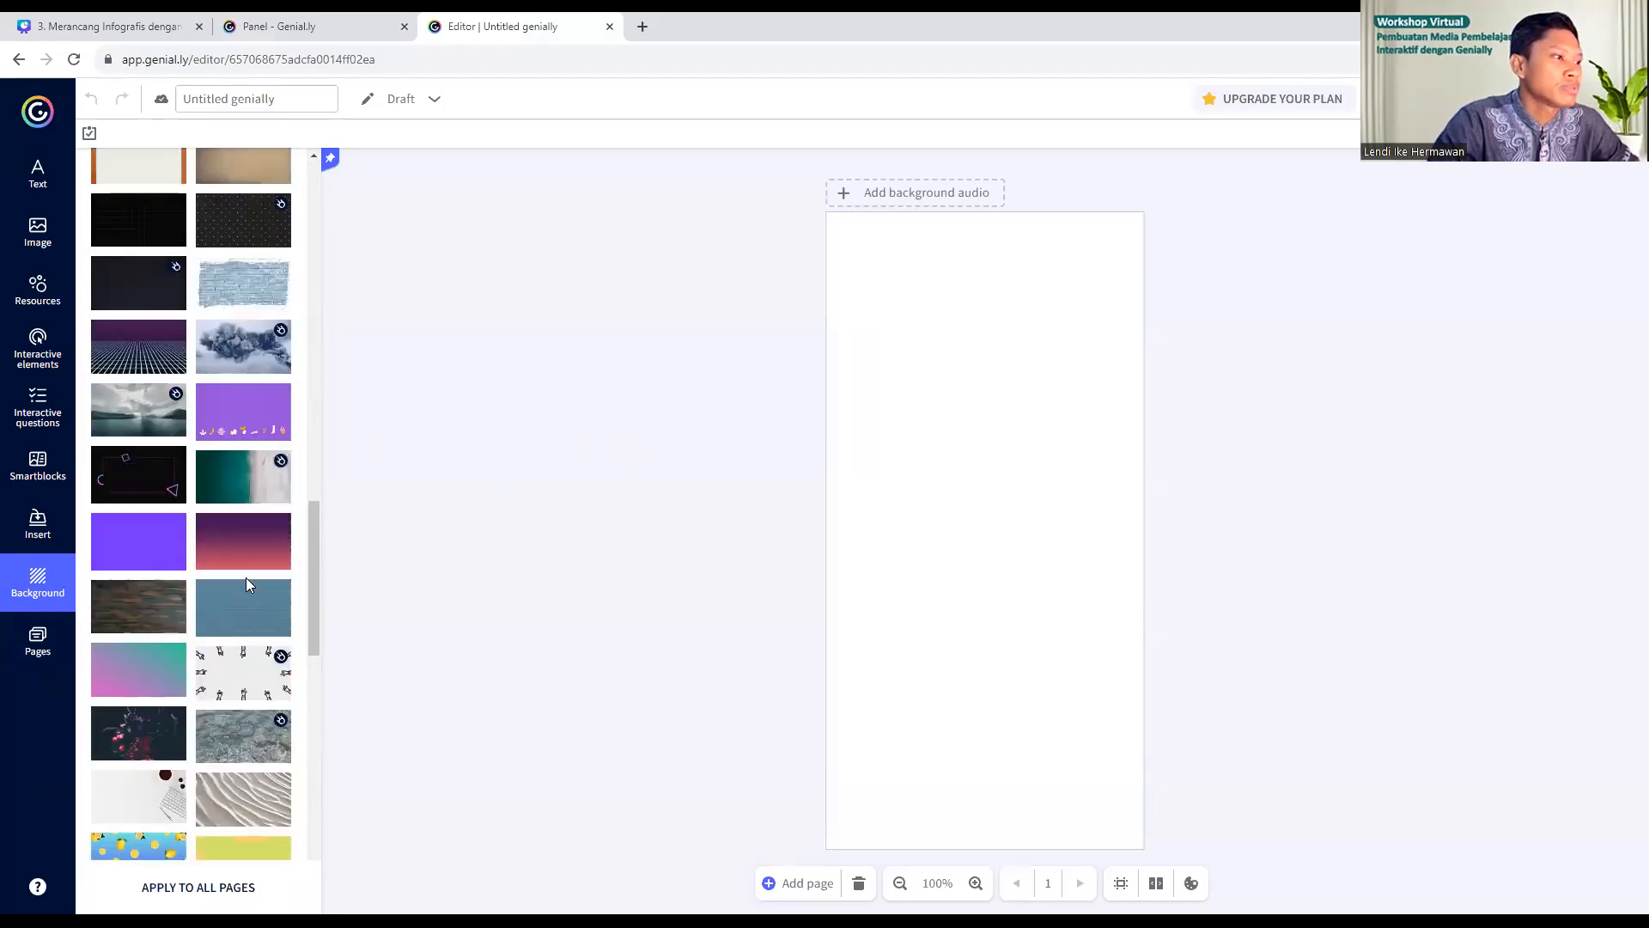
{"action": "scroll", "coordinate": [248, 585], "scroll_direction": "down", "scroll_amount": 8}
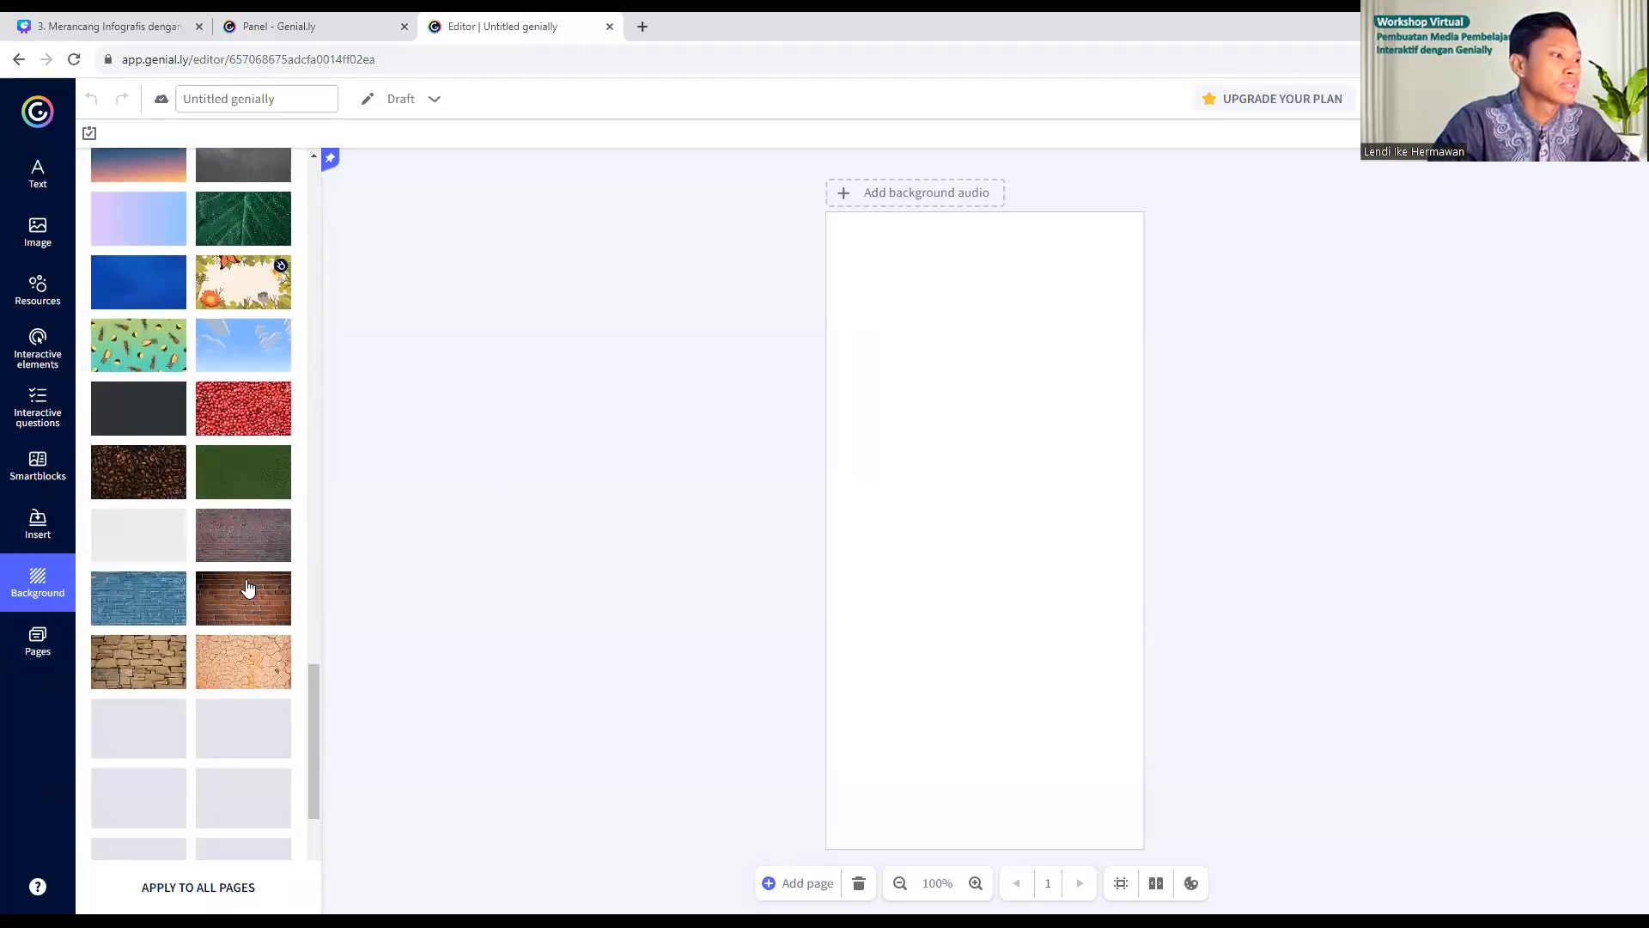
{"action": "scroll", "coordinate": [246, 636], "scroll_direction": "down", "scroll_amount": 4}
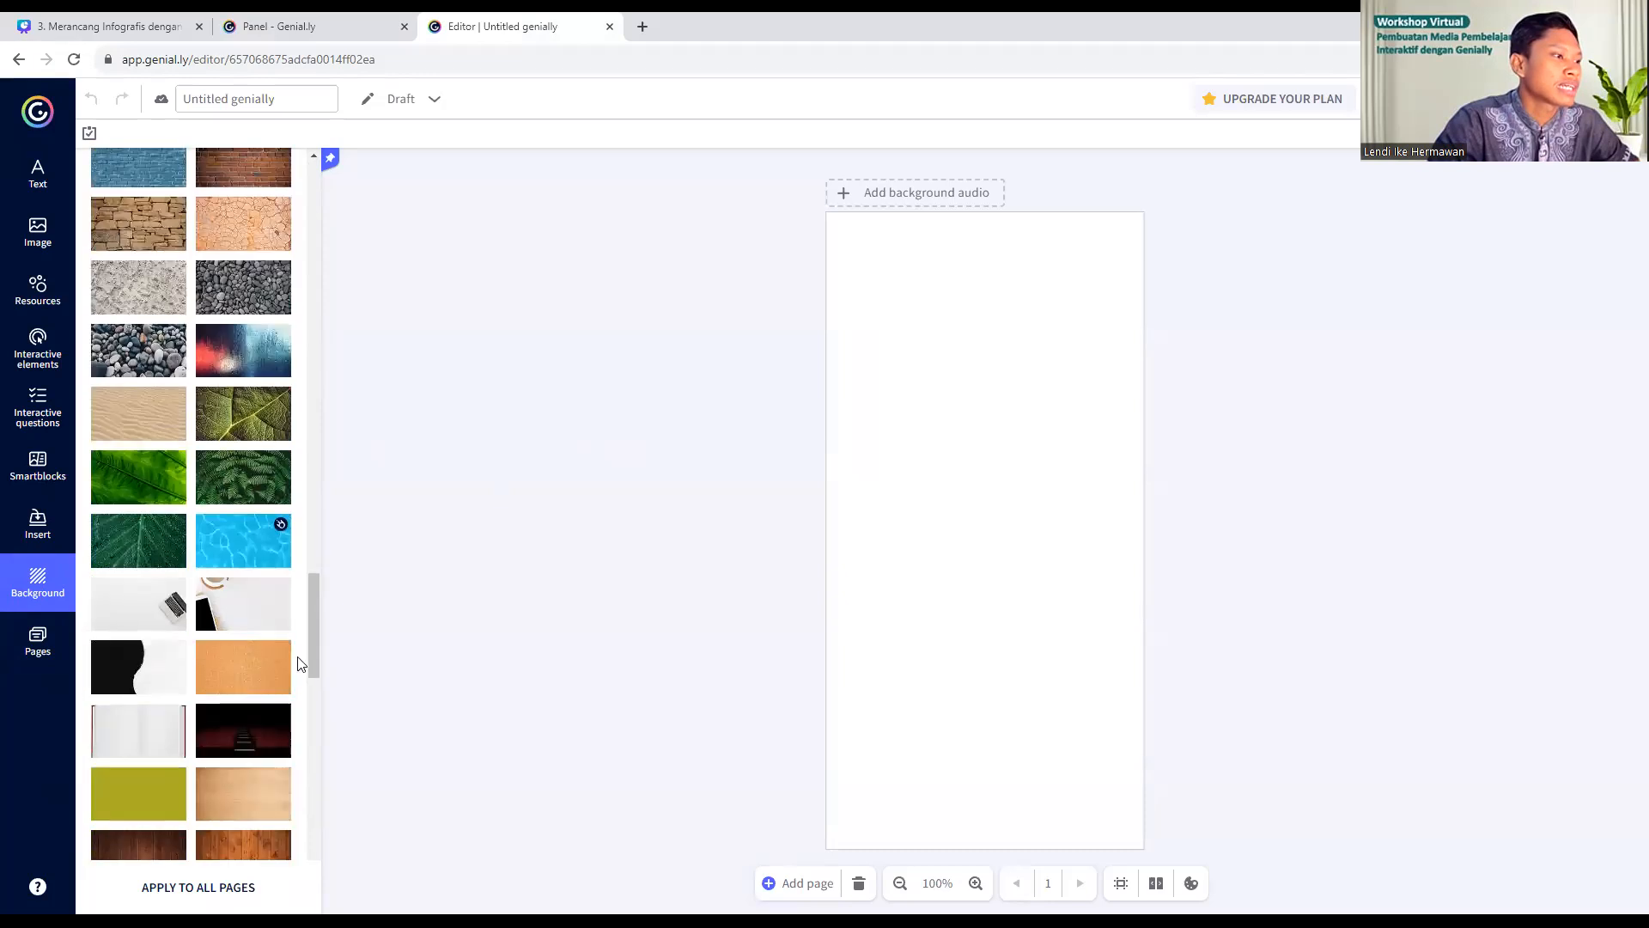
{"action": "scroll", "coordinate": [247, 684], "scroll_direction": "down", "scroll_amount": 2}
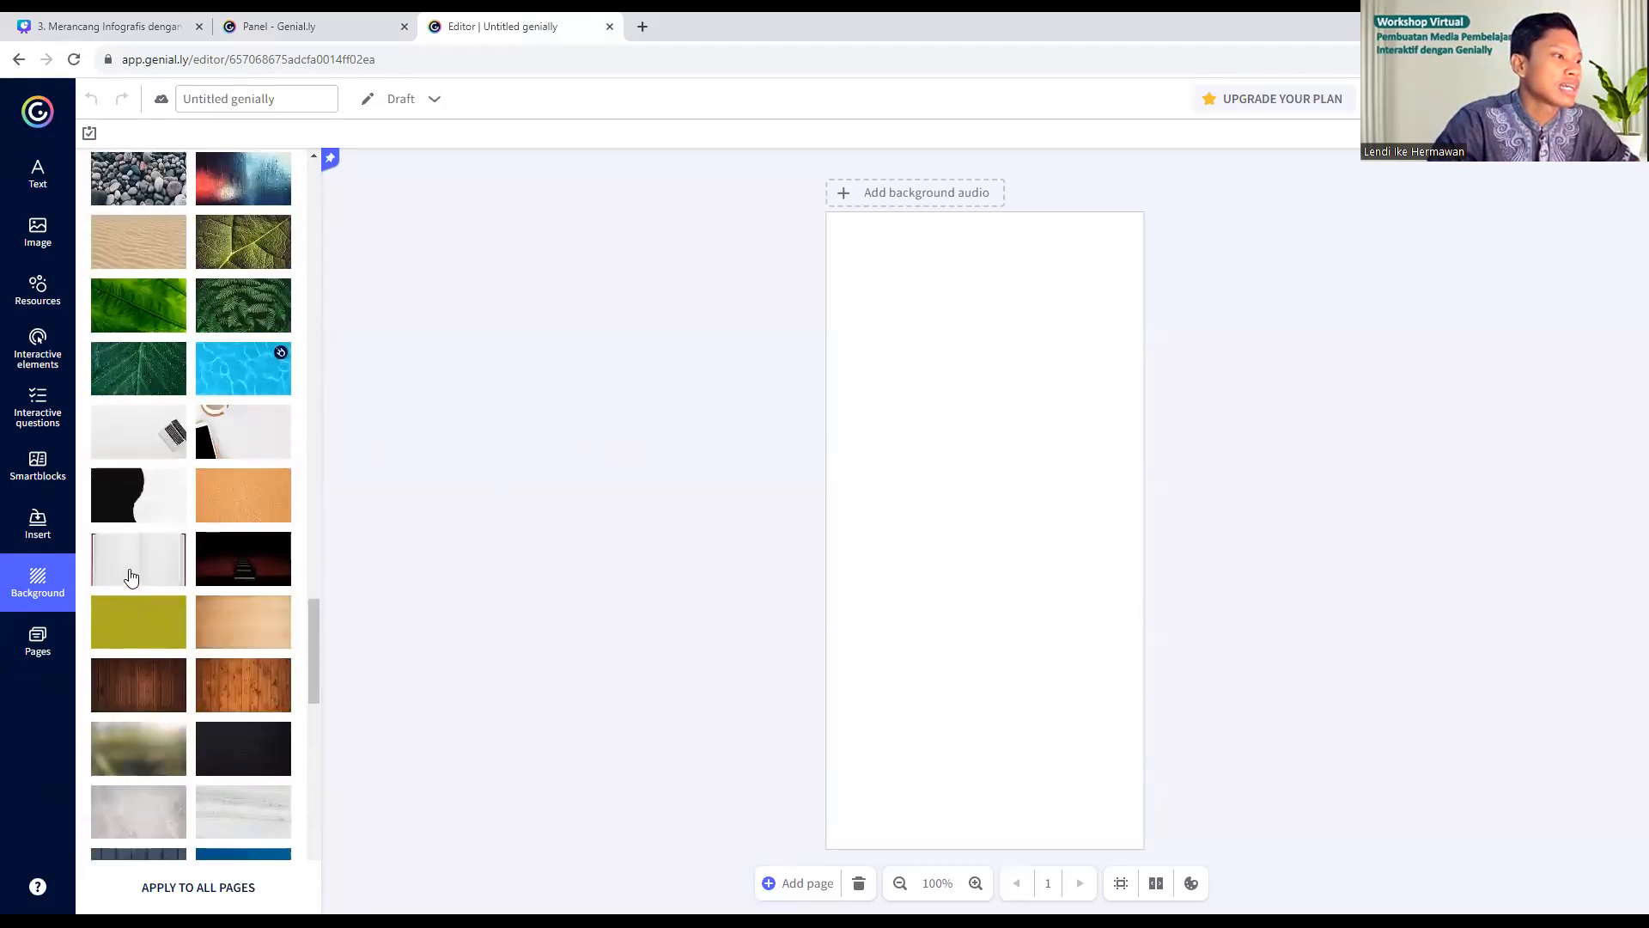
{"action": "scroll", "coordinate": [154, 685], "scroll_direction": "down", "scroll_amount": 1}
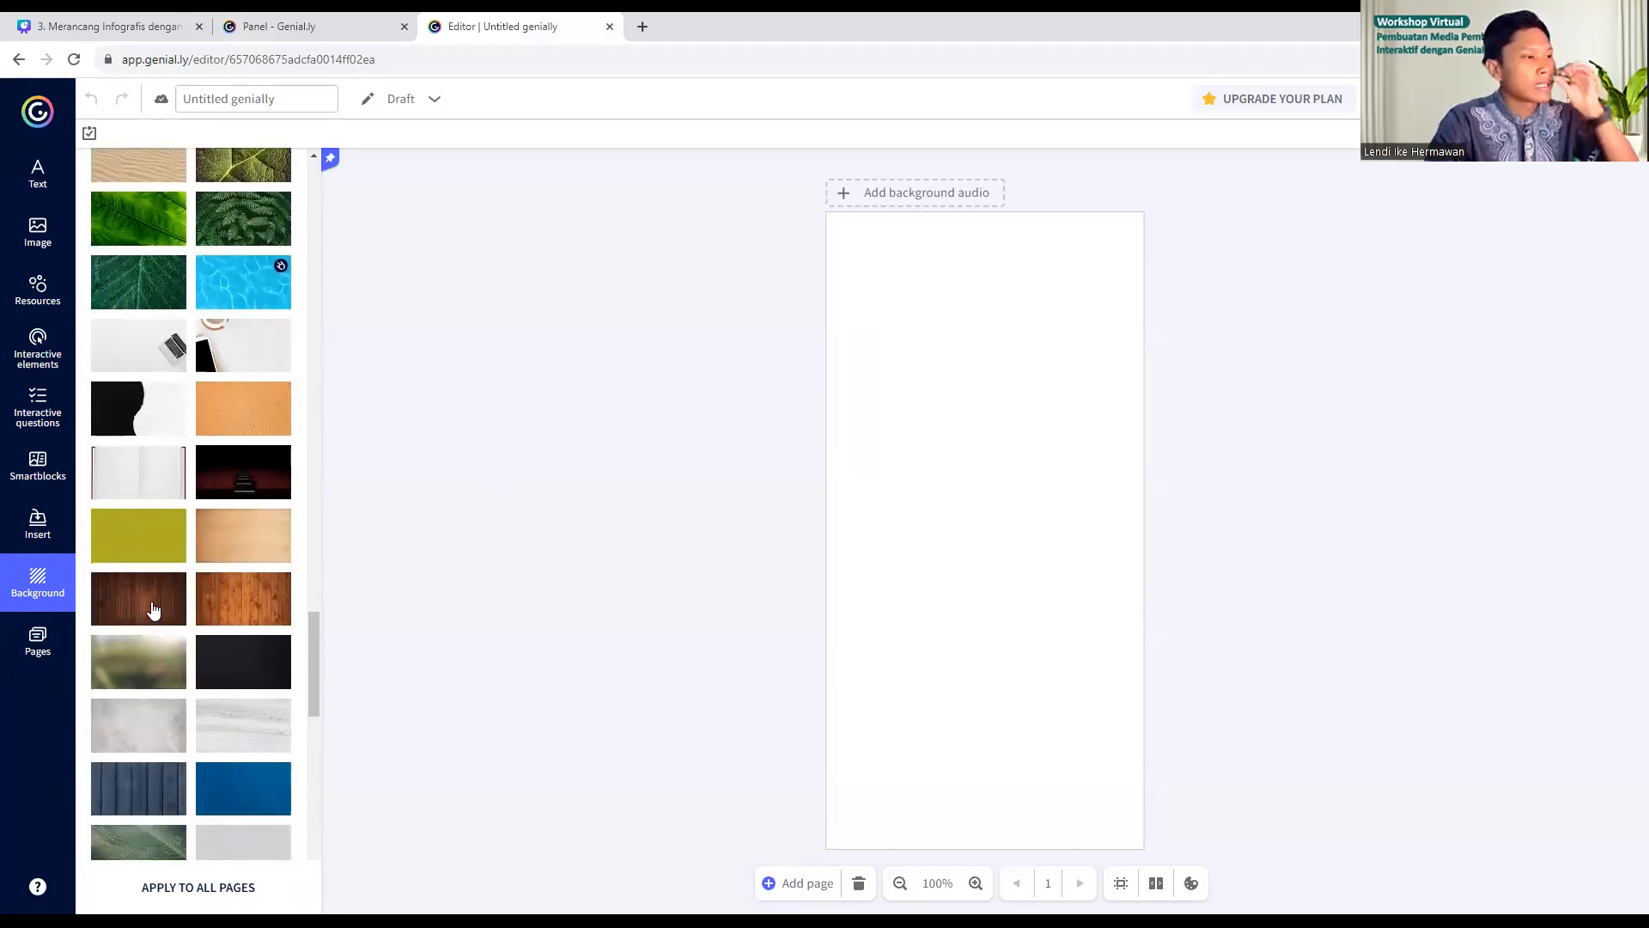
{"action": "left_click", "coordinate": [154, 611]}
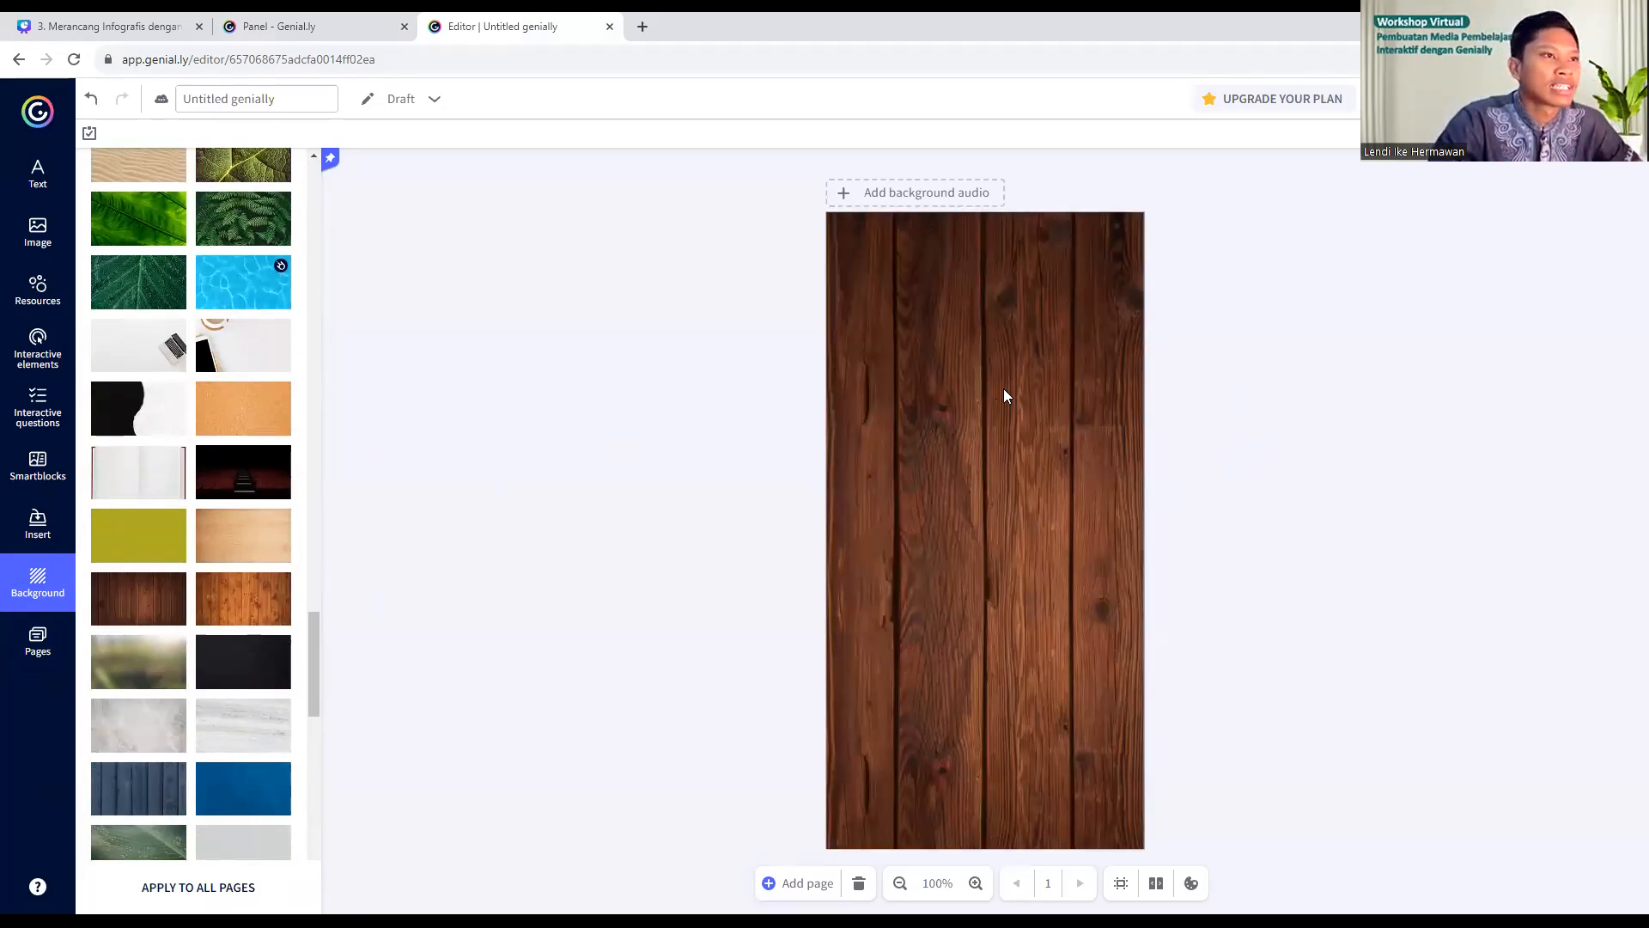
- Delete the wooden plank background from the page
{"action": "left_click", "coordinate": [1010, 392]}
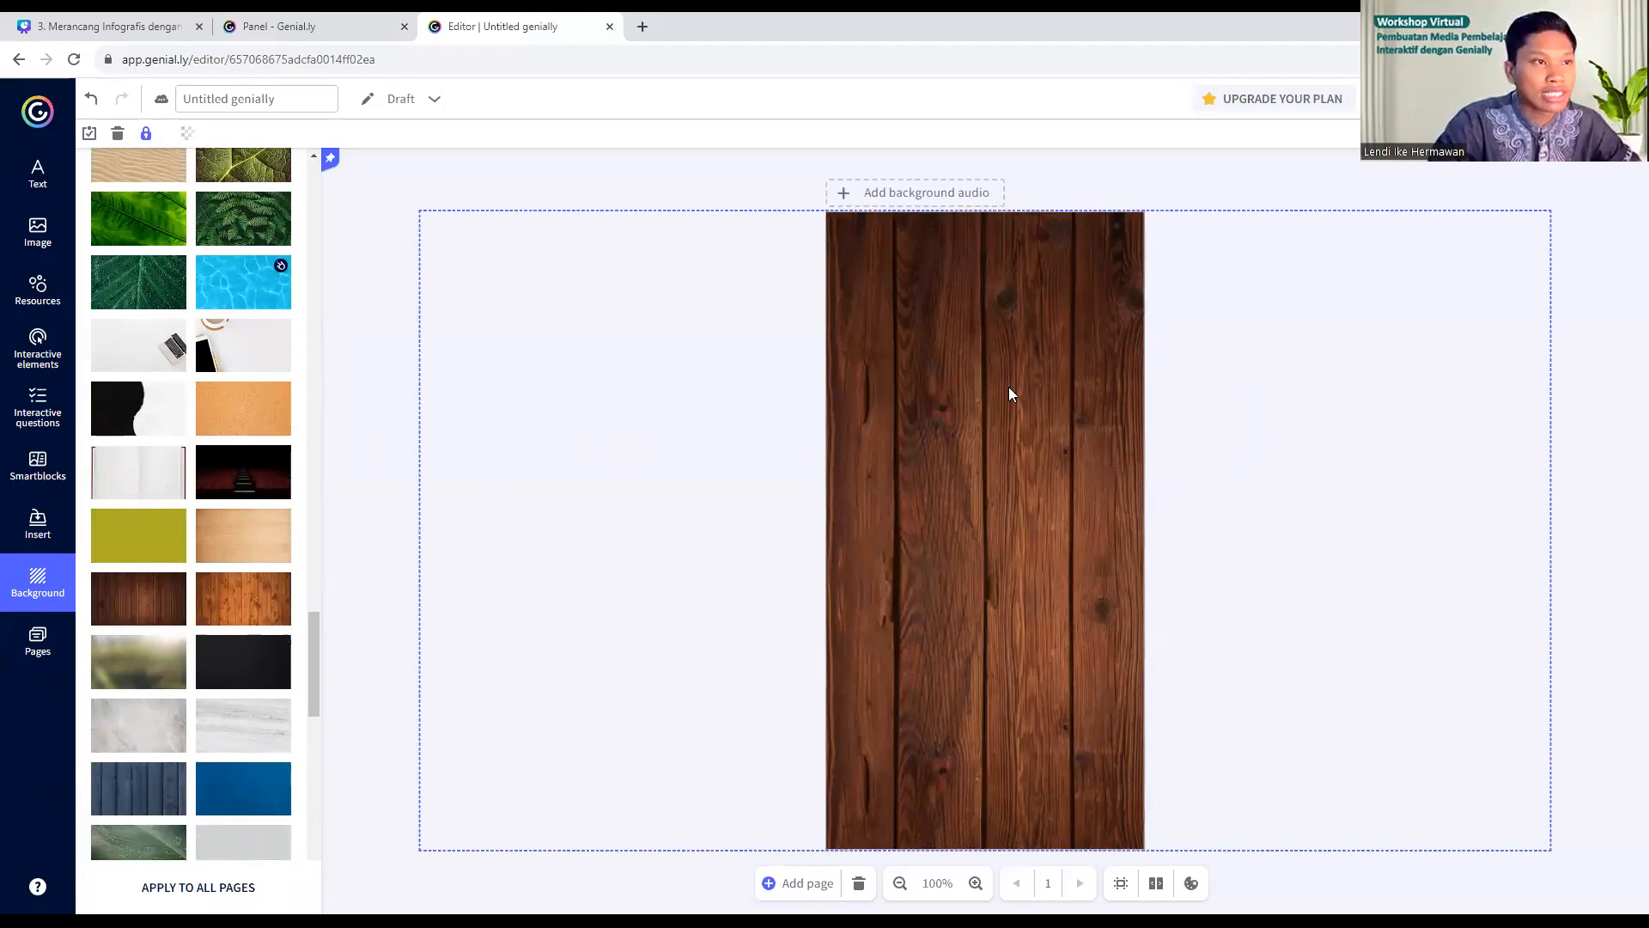
{"action": "key", "text": "Delete"}
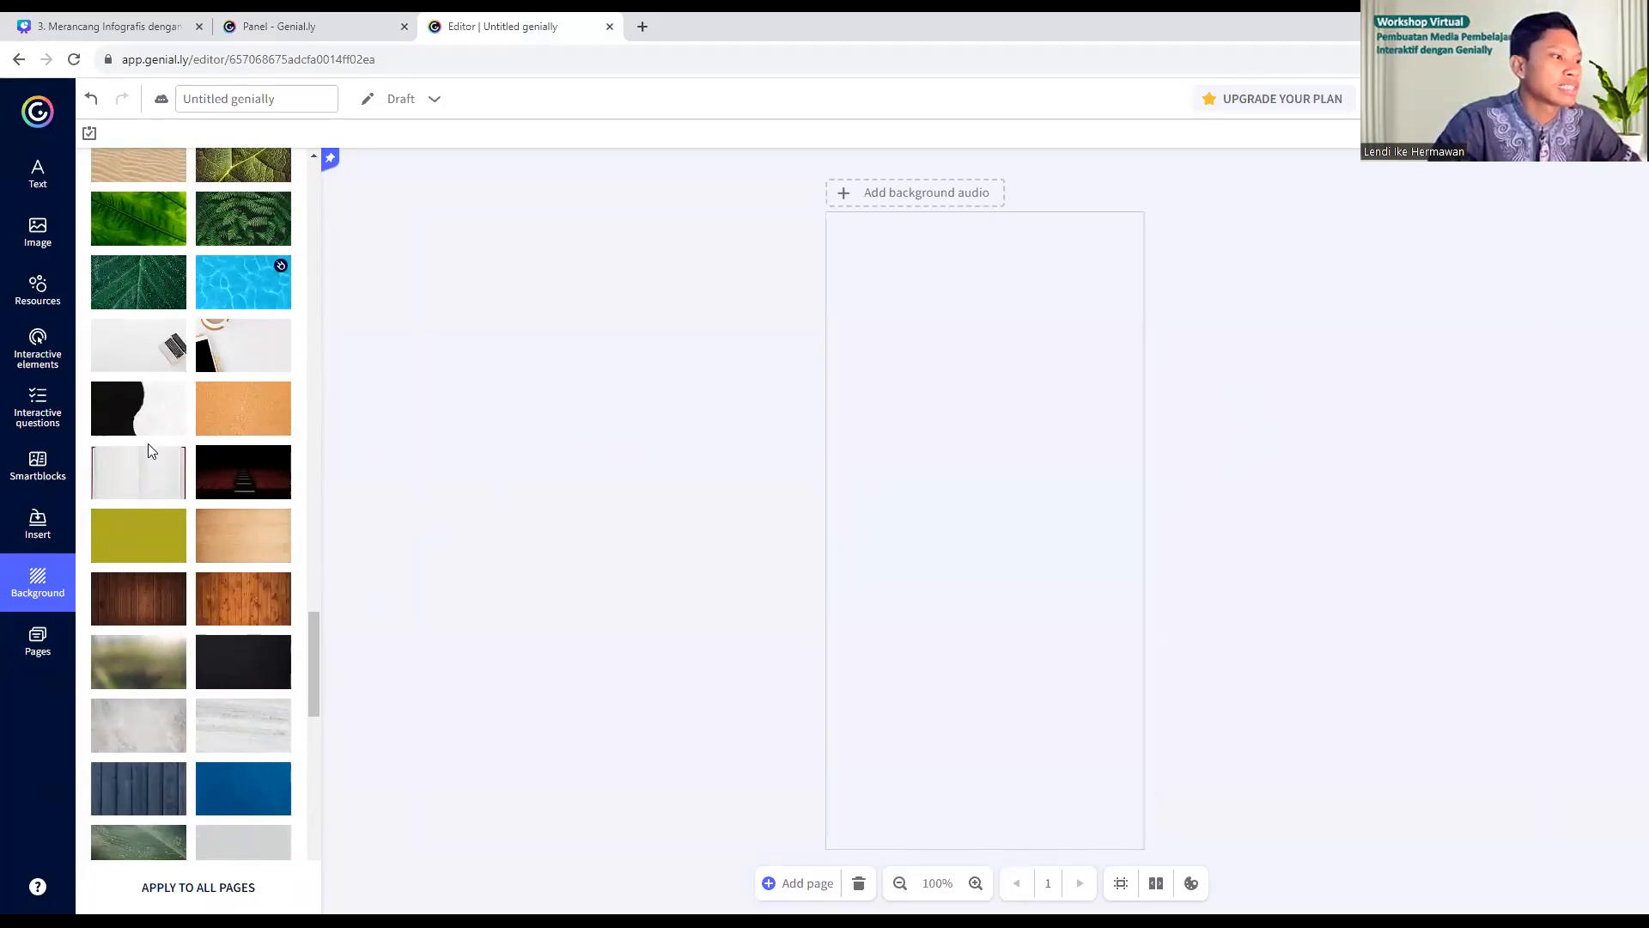
{"action": "scroll", "coordinate": [129, 644], "scroll_direction": "down", "scroll_amount": 5}
{"action": "scroll", "coordinate": [235, 748], "scroll_direction": "up", "scroll_amount": 15}
{"action": "scroll", "coordinate": [304, 512], "scroll_direction": "up", "scroll_amount": 10}
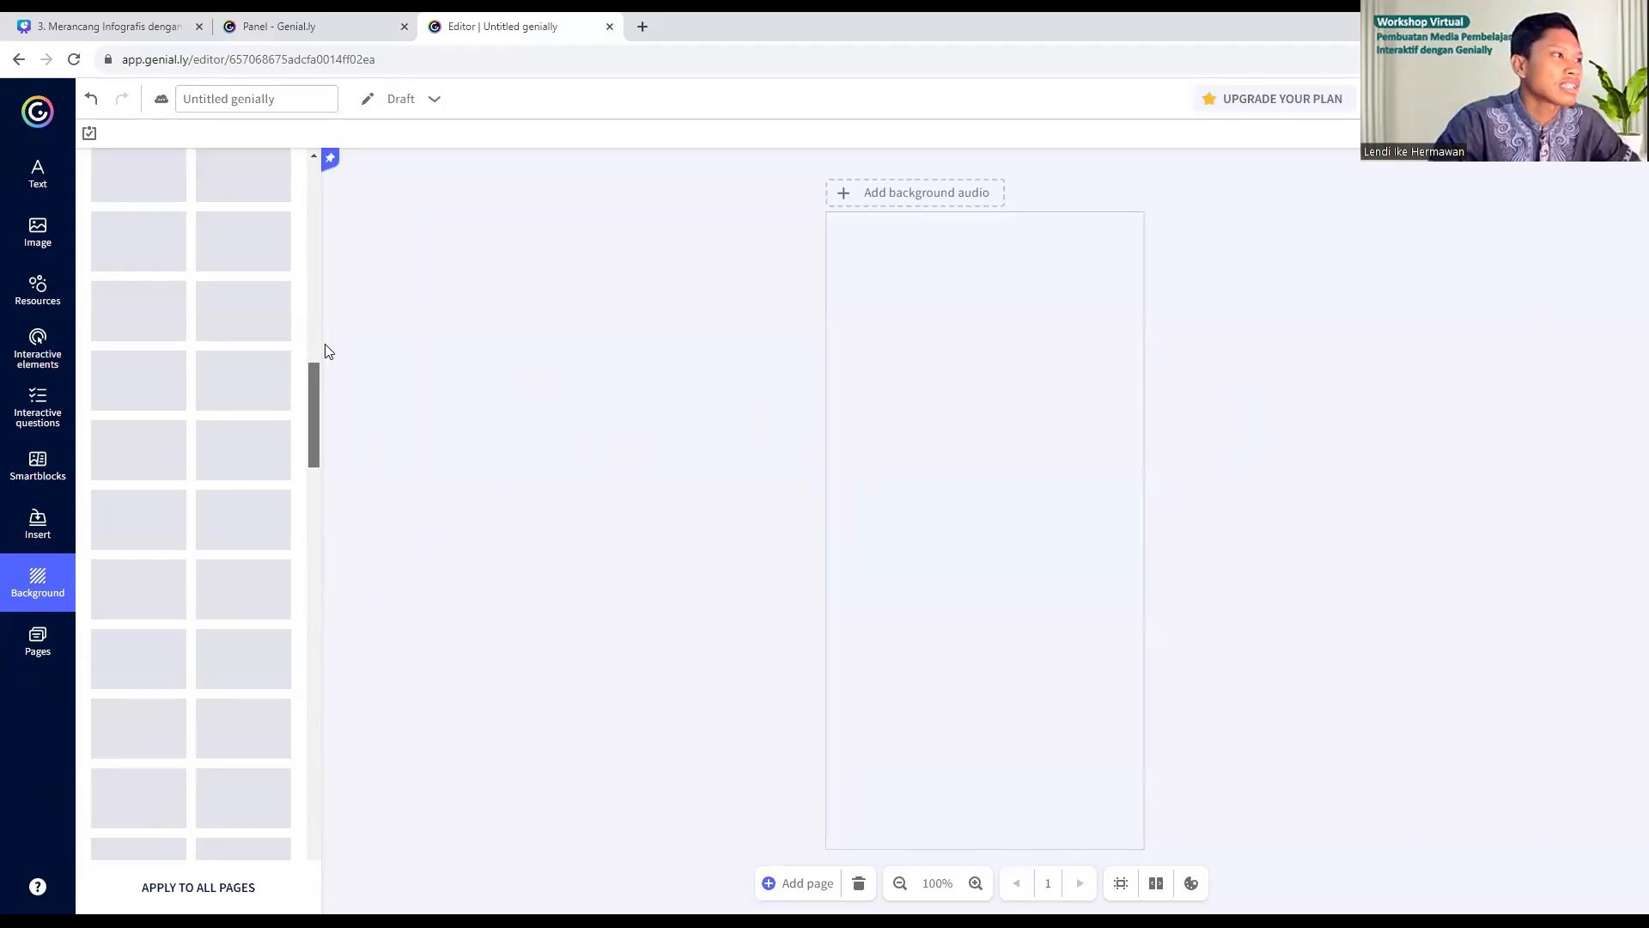
- Add a square from the Shapes resources and place it in the page's top-left corner
{"action": "left_click", "coordinate": [25, 241]}
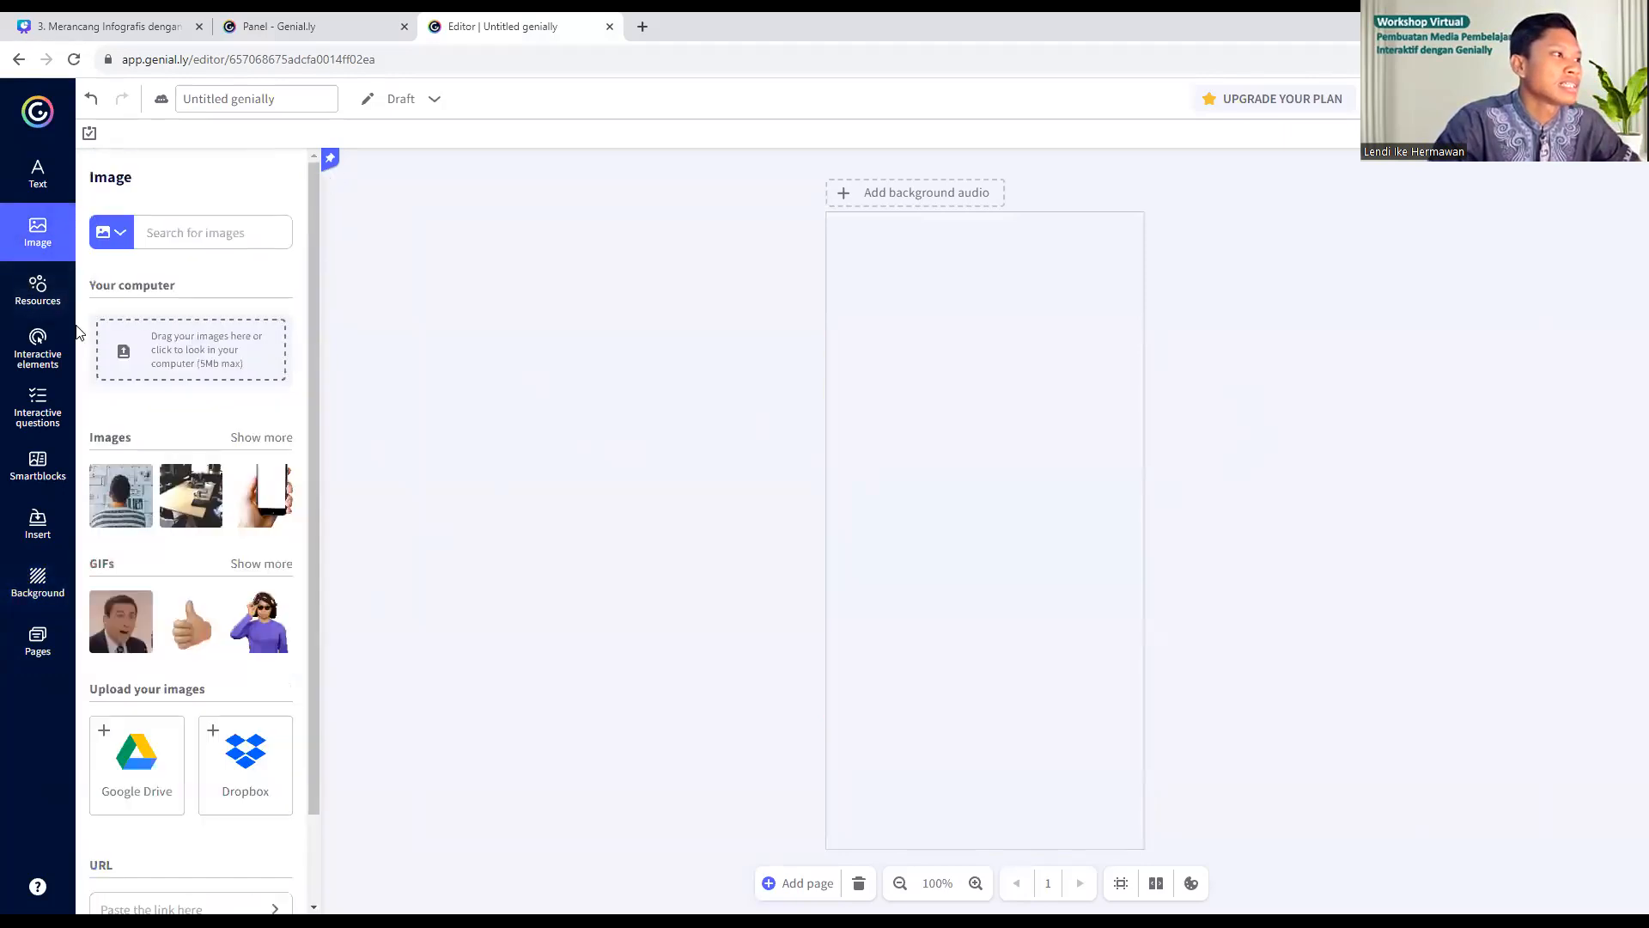
{"action": "left_click", "coordinate": [37, 291]}
{"action": "scroll", "coordinate": [122, 410], "scroll_direction": "down", "scroll_amount": 1}
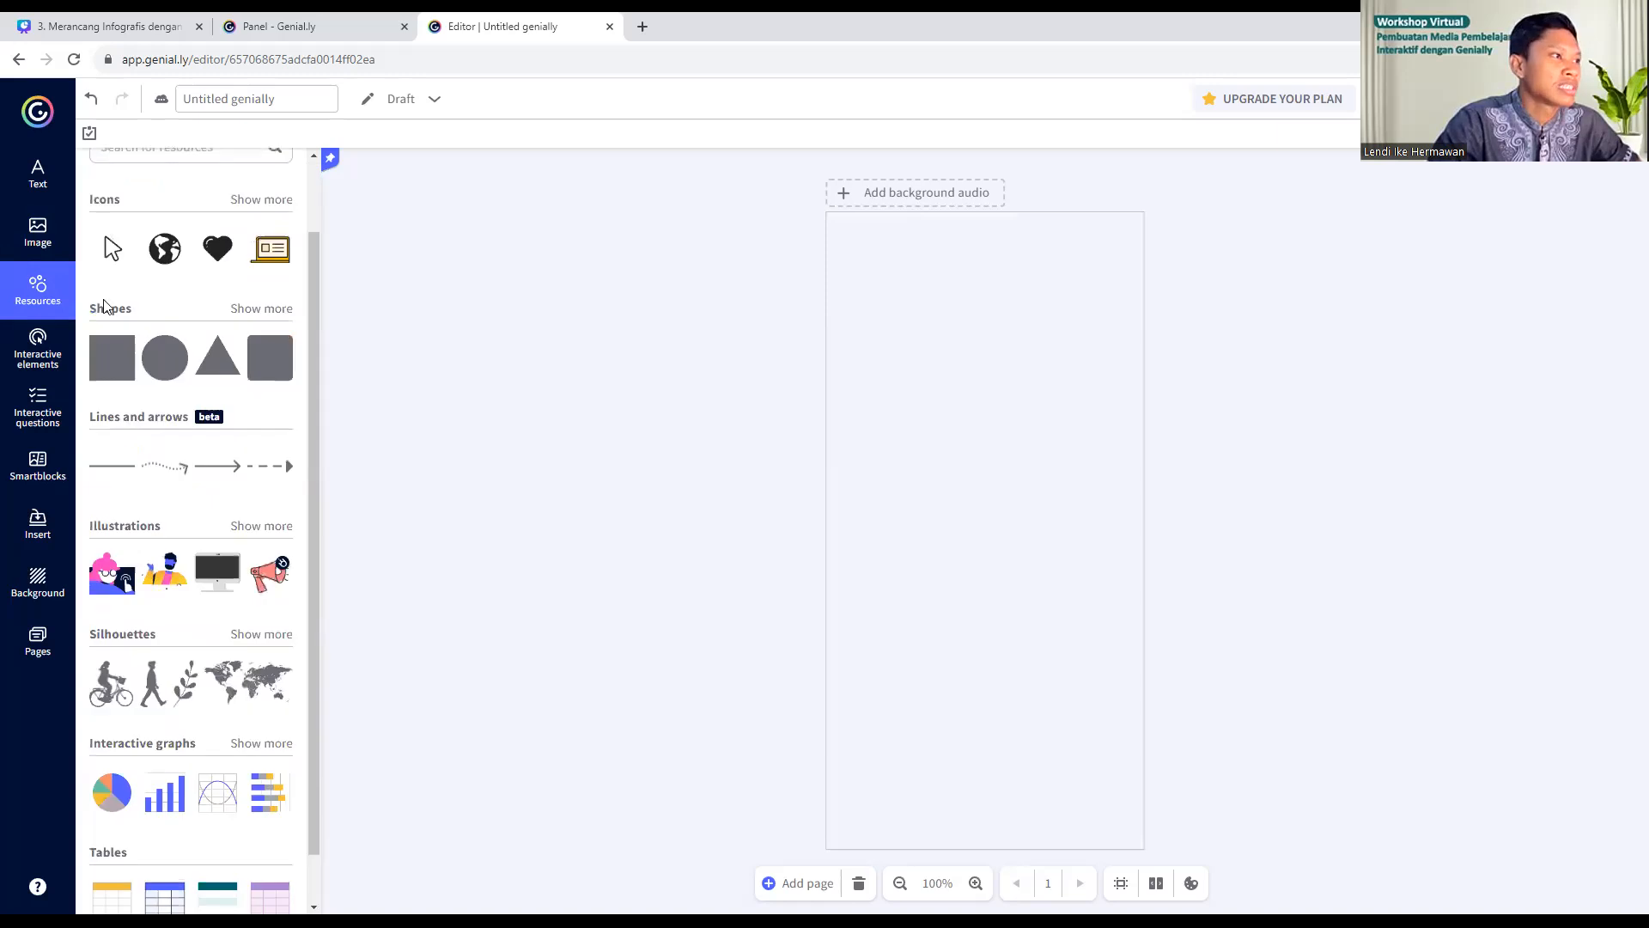
{"action": "scroll", "coordinate": [227, 352], "scroll_direction": "down", "scroll_amount": 1}
{"action": "scroll", "coordinate": [244, 370], "scroll_direction": "up", "scroll_amount": 2}
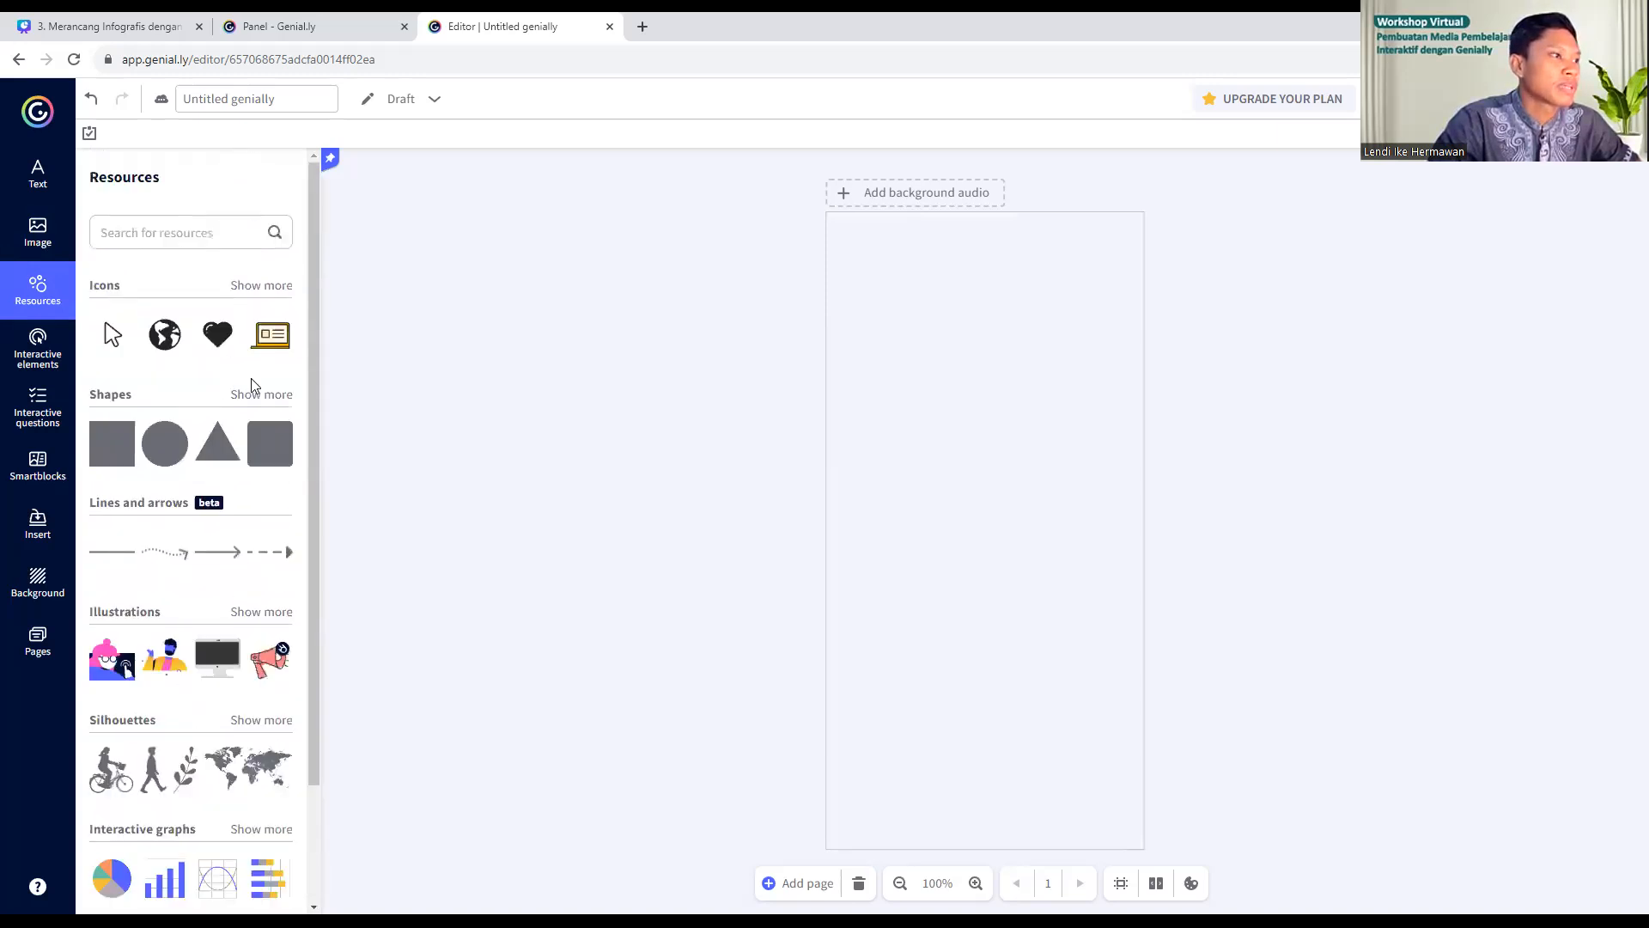
{"action": "left_click", "coordinate": [259, 397]}
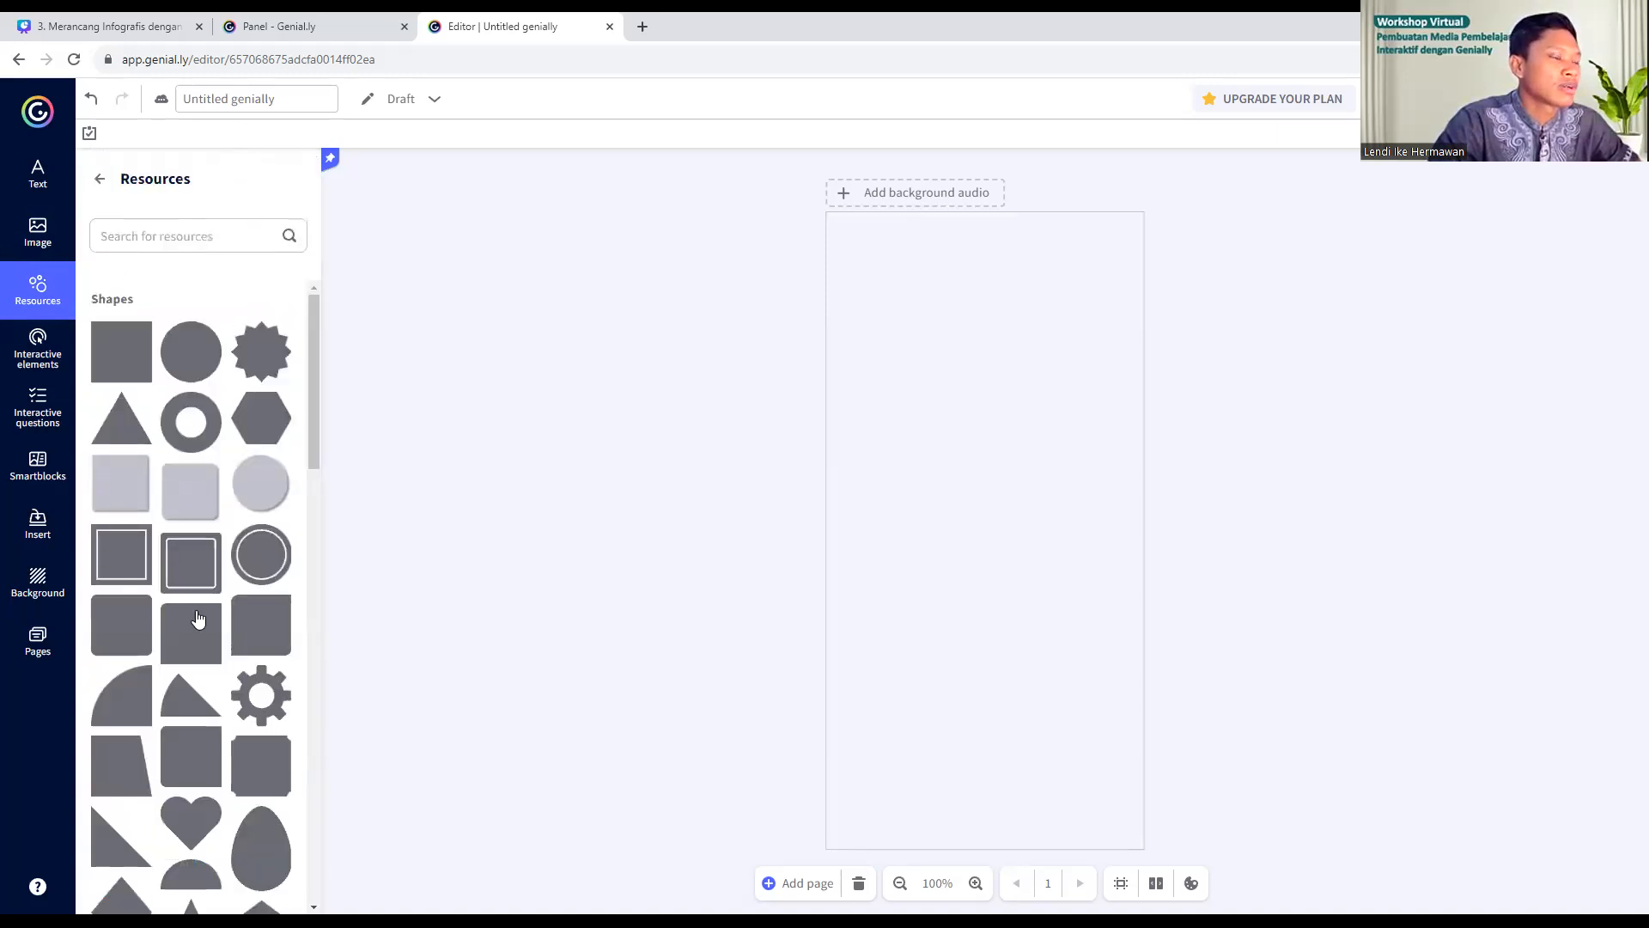
{"action": "scroll", "coordinate": [176, 682], "scroll_direction": "down", "scroll_amount": 1}
{"action": "scroll", "coordinate": [170, 705], "scroll_direction": "down", "scroll_amount": 1}
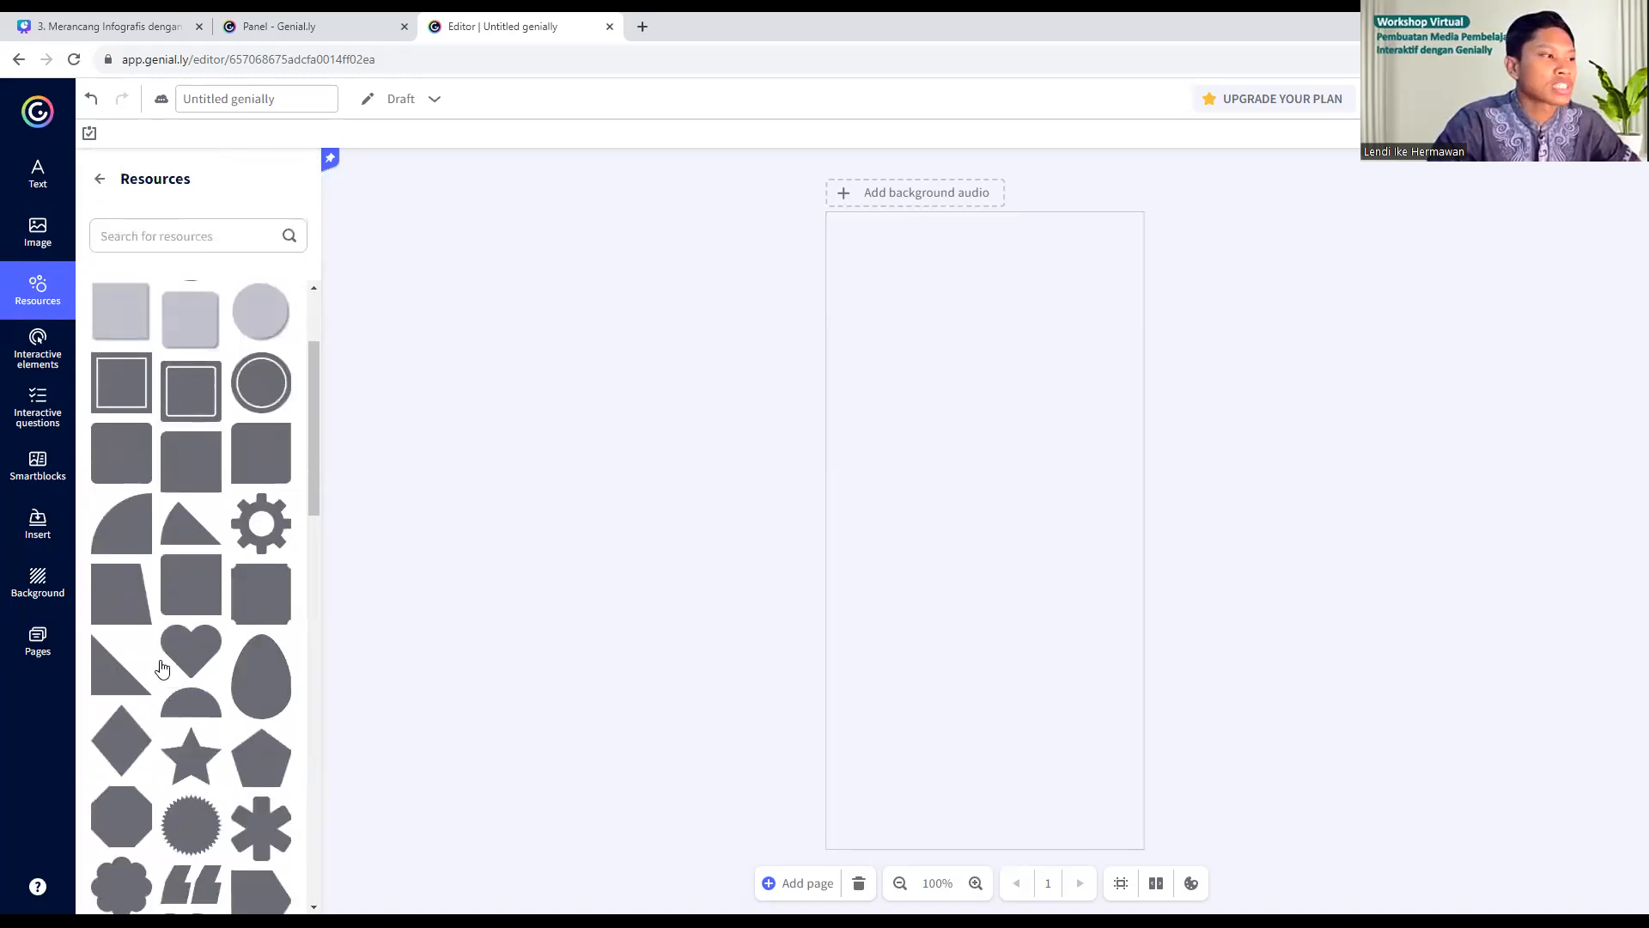
{"action": "left_click", "coordinate": [191, 596]}
{"action": "left_click_drag", "start_coordinate": [987, 549], "coordinate": [870, 272]}
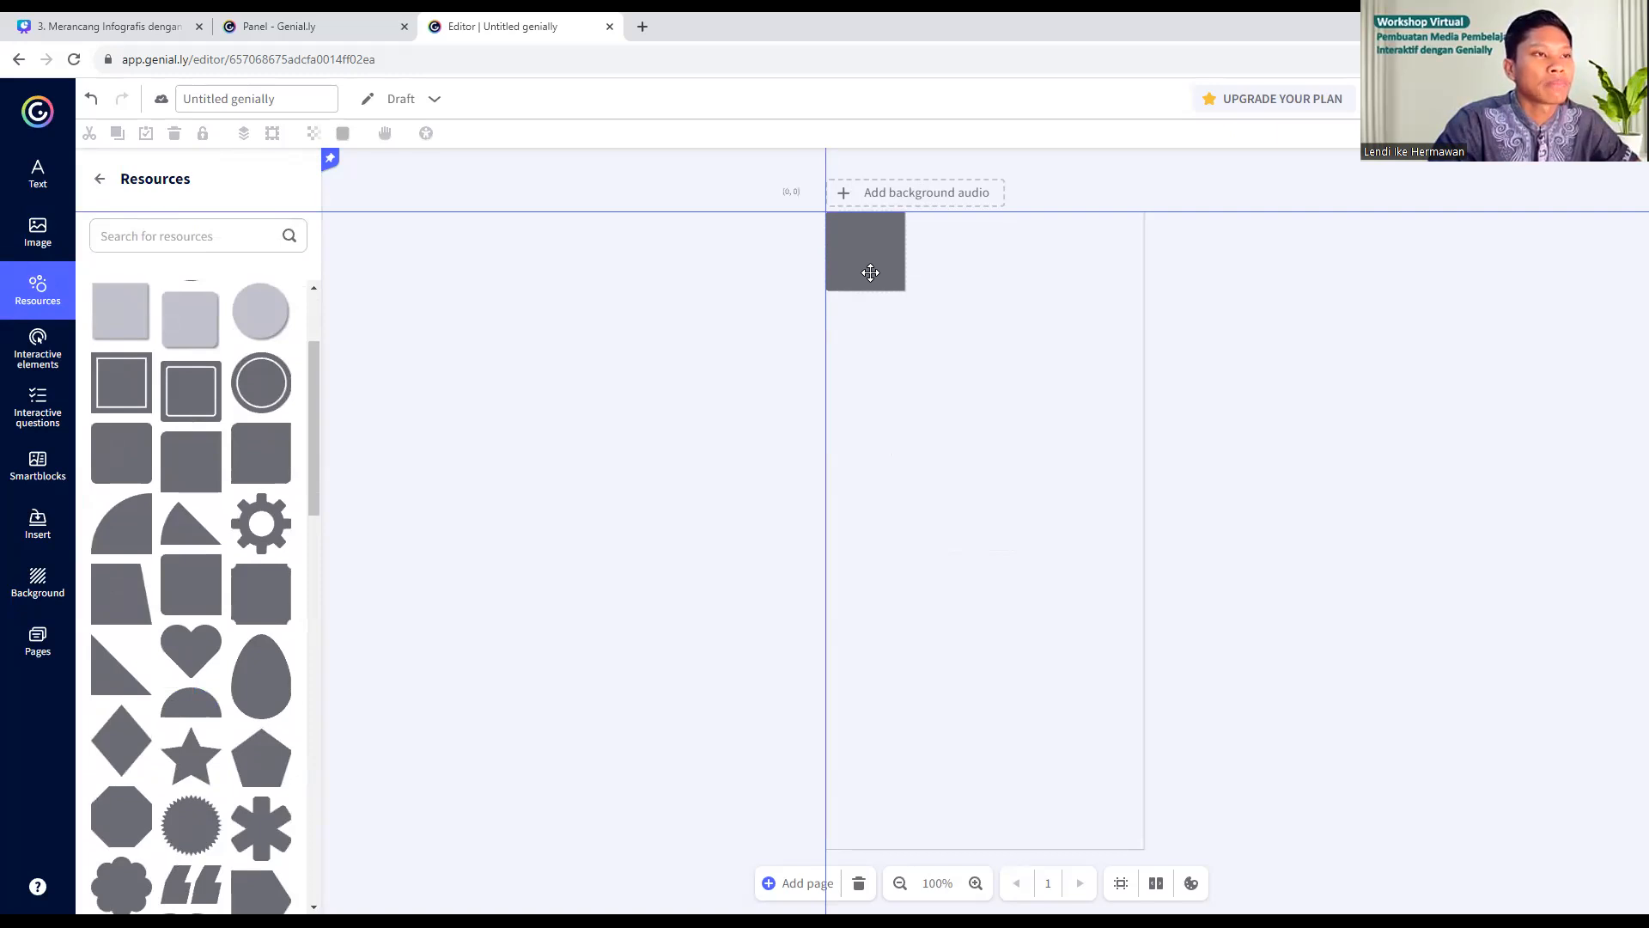
- Stretch the square to the full page height and about four fifths of the page width
{"action": "left_click", "coordinate": [870, 273]}
{"action": "left_click_drag", "start_coordinate": [866, 292], "coordinate": [808, 853]}
{"action": "left_click", "coordinate": [840, 752]}
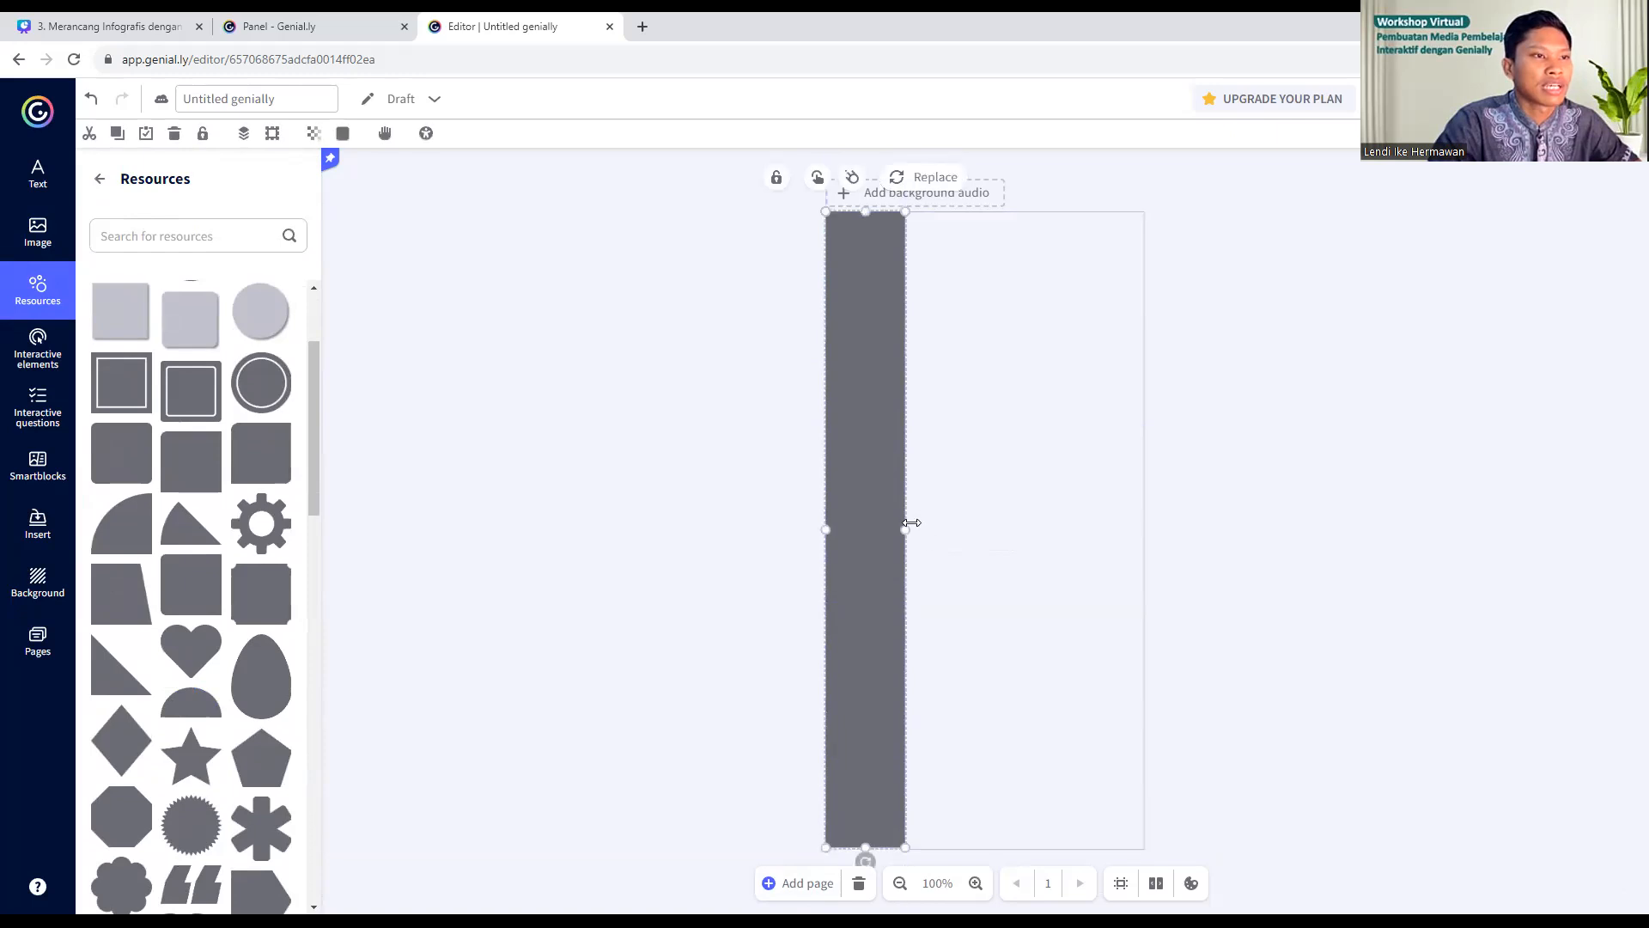
{"action": "left_click_drag", "start_coordinate": [988, 533], "coordinate": [1085, 543]}
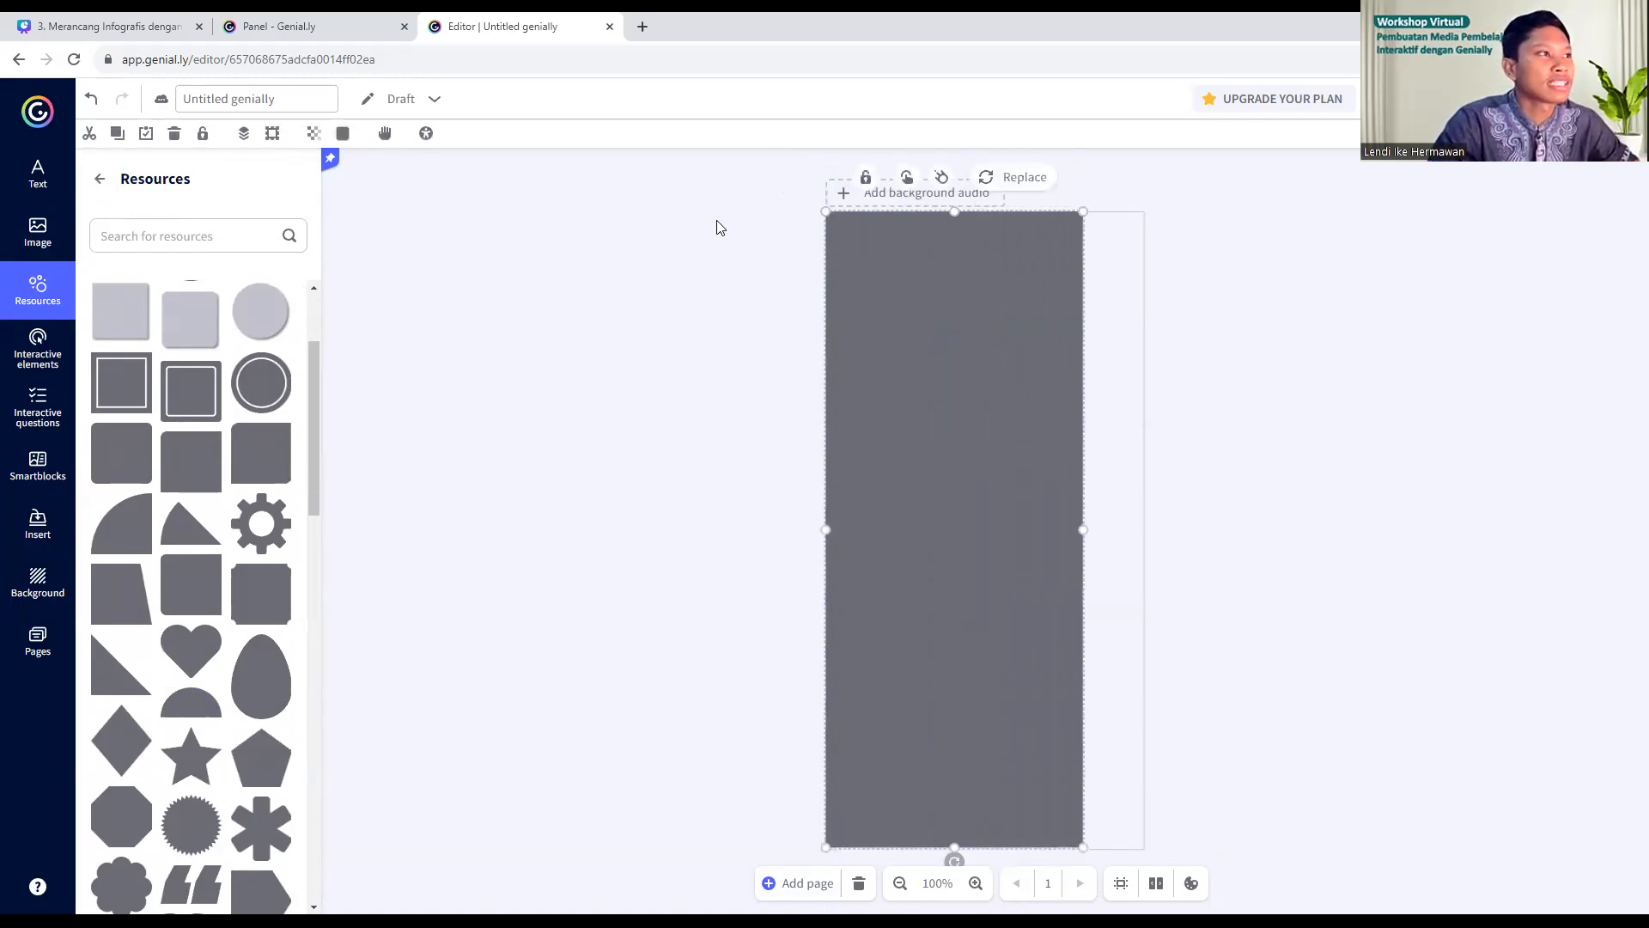
- Recolor the rectangle with the recent dark green #00876C
{"action": "left_click", "coordinate": [344, 138]}
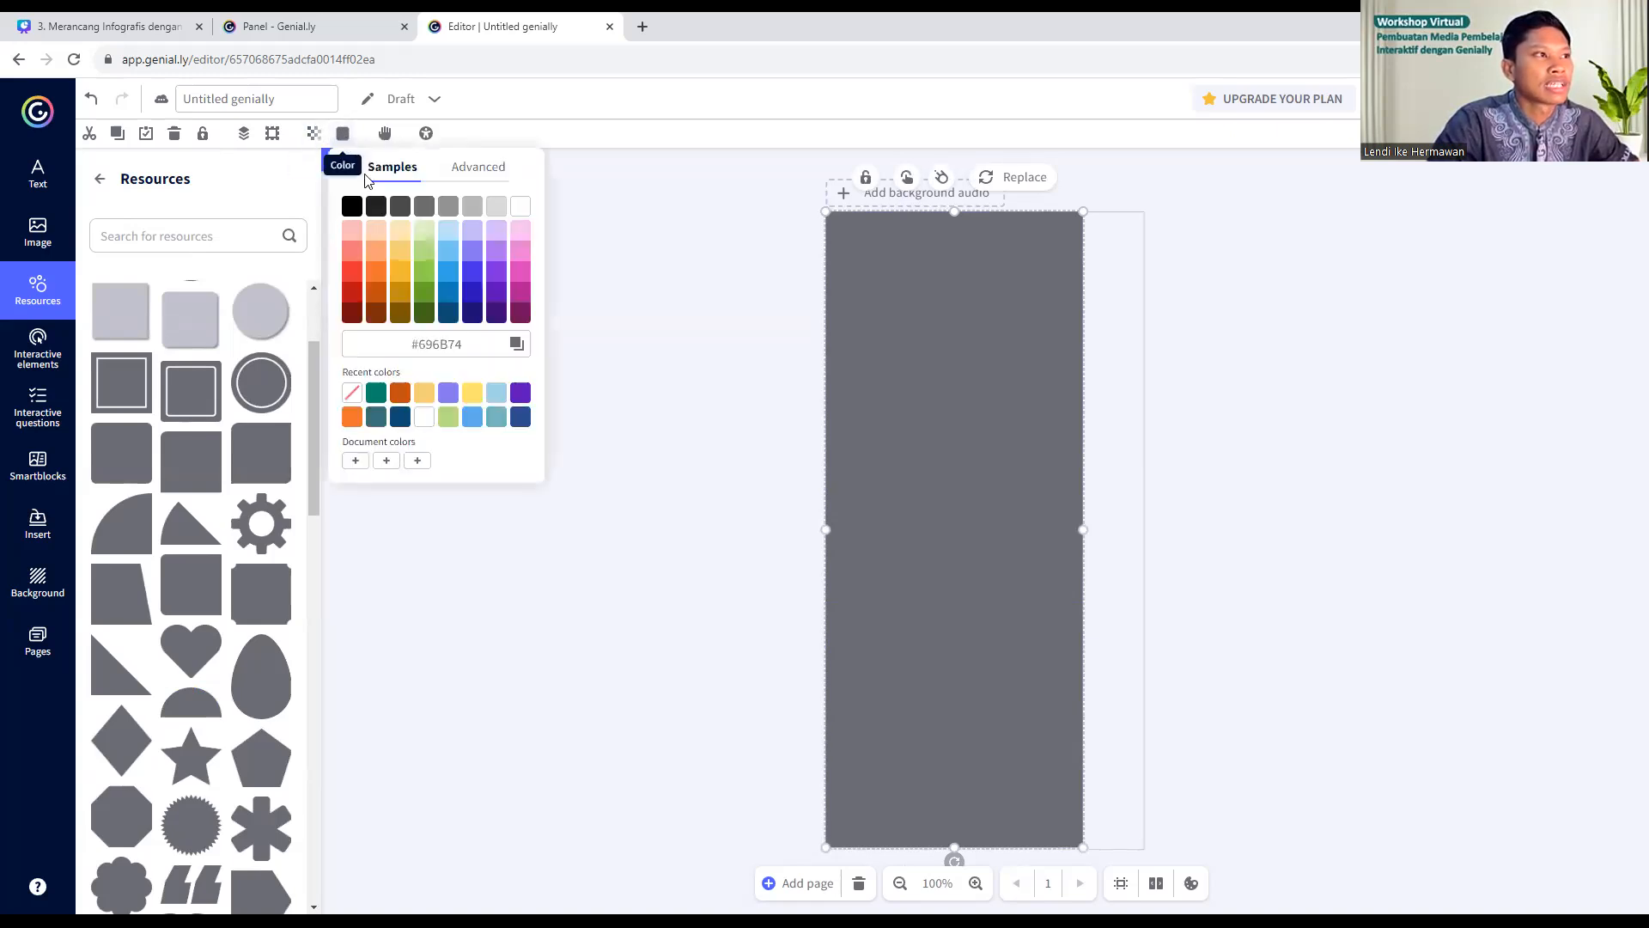
{"action": "left_click", "coordinate": [376, 393]}
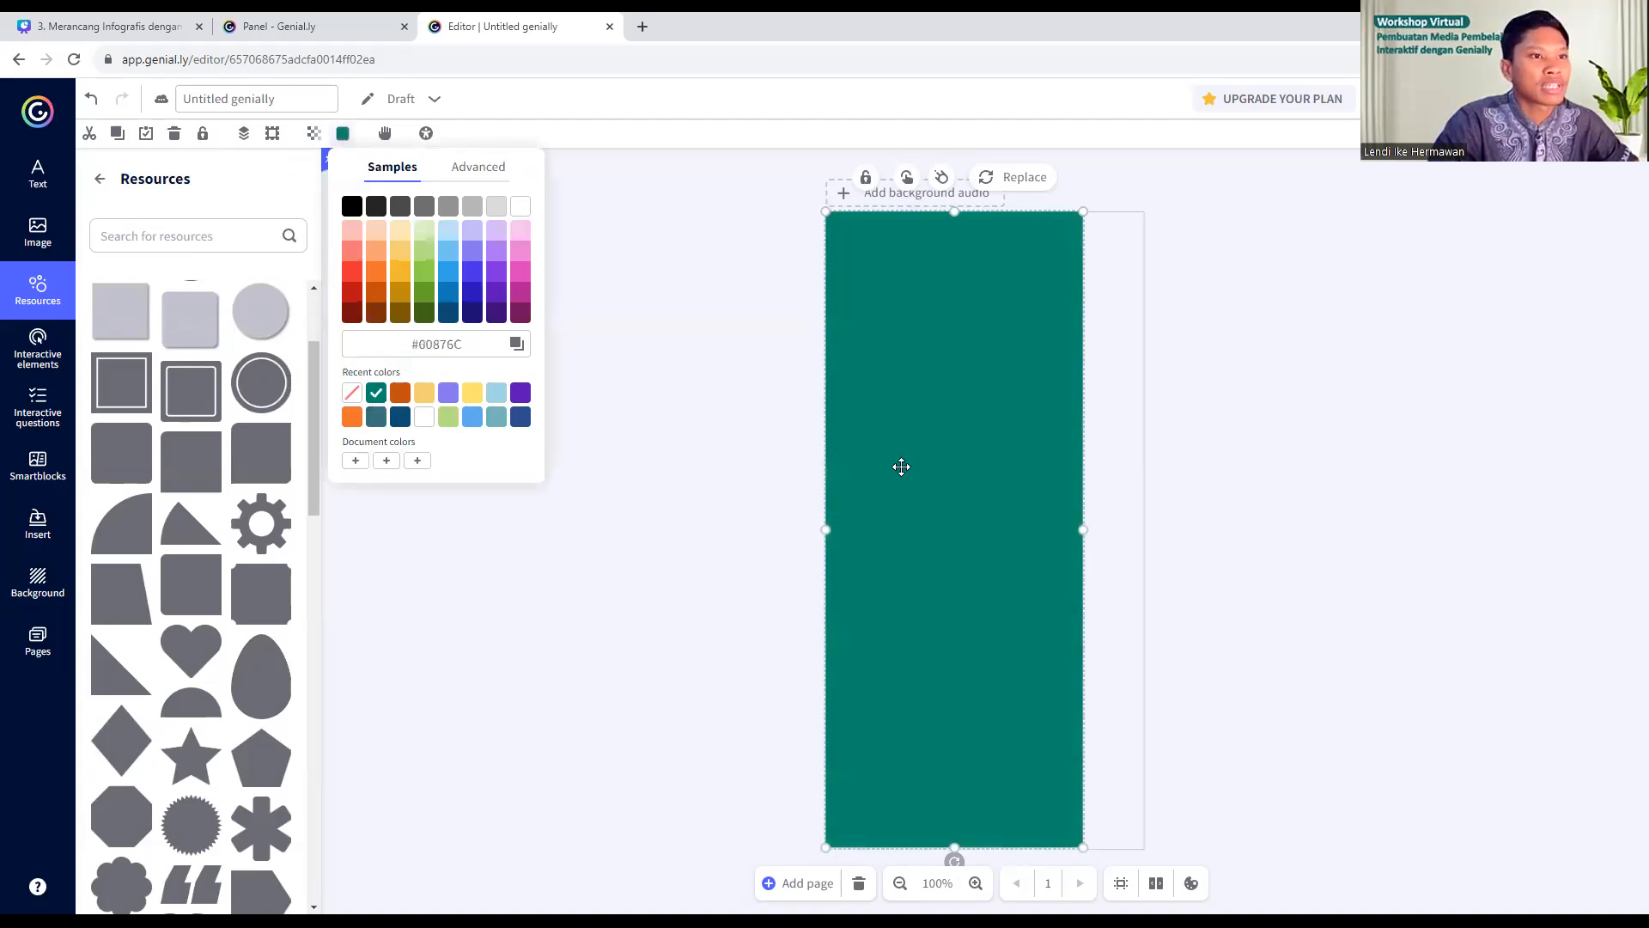
{"action": "left_click", "coordinate": [1224, 527]}
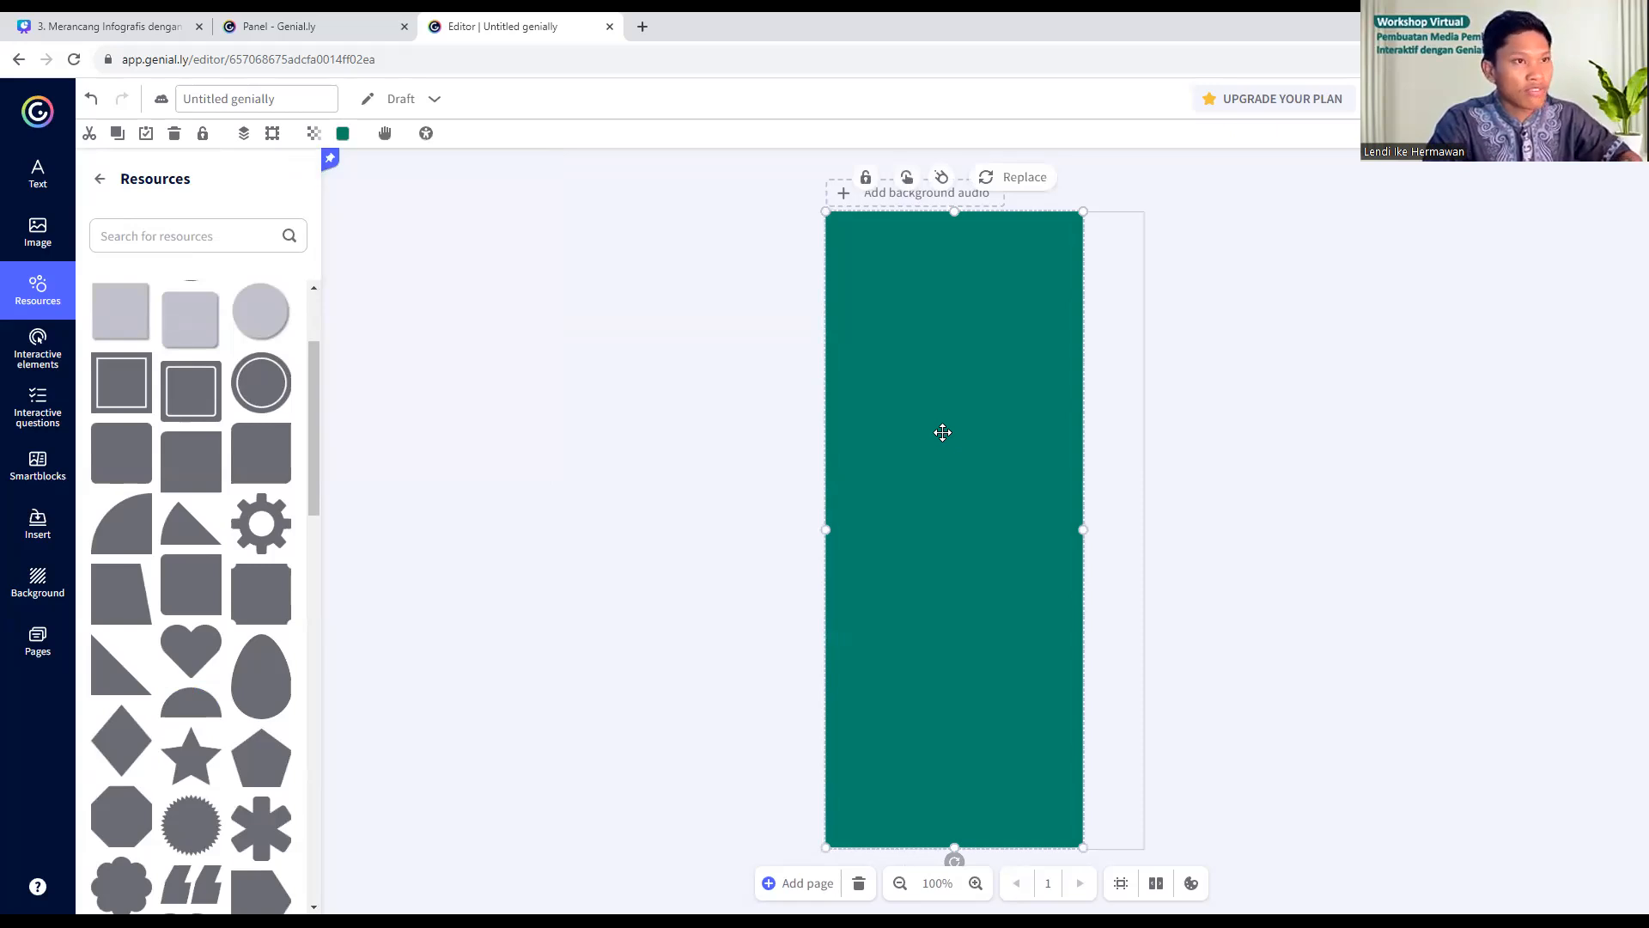
- Duplicate the green rectangle and align the copy to the page's top-right corner
{"action": "left_click_drag", "start_coordinate": [945, 432], "coordinate": [1010, 454]}
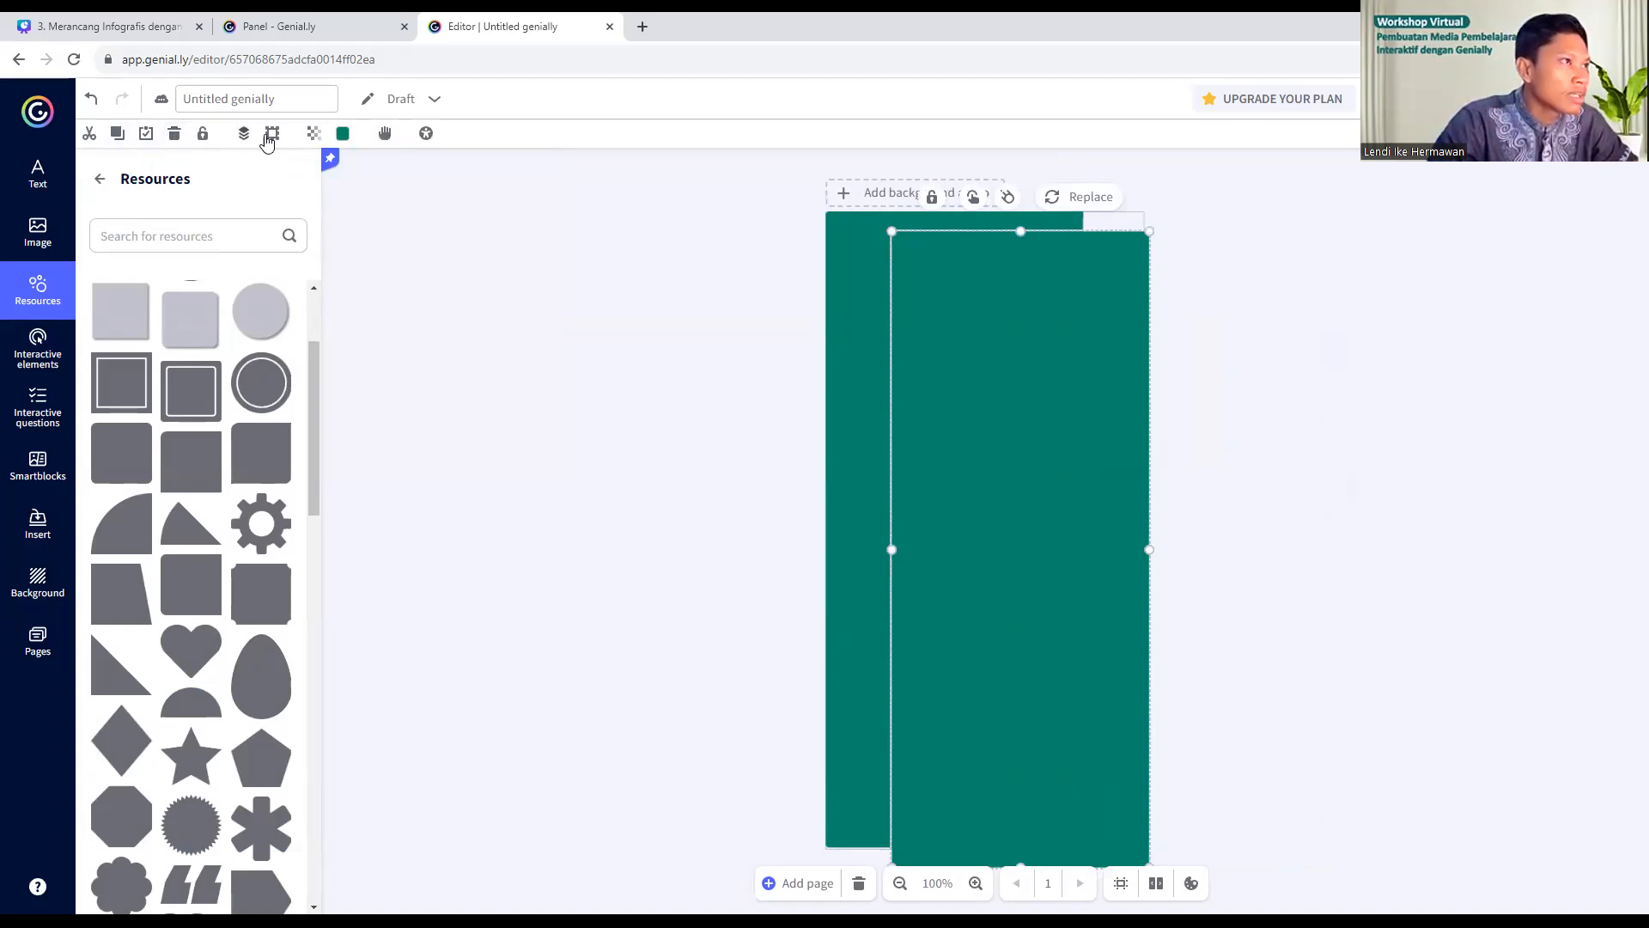
{"action": "left_click", "coordinate": [275, 136]}
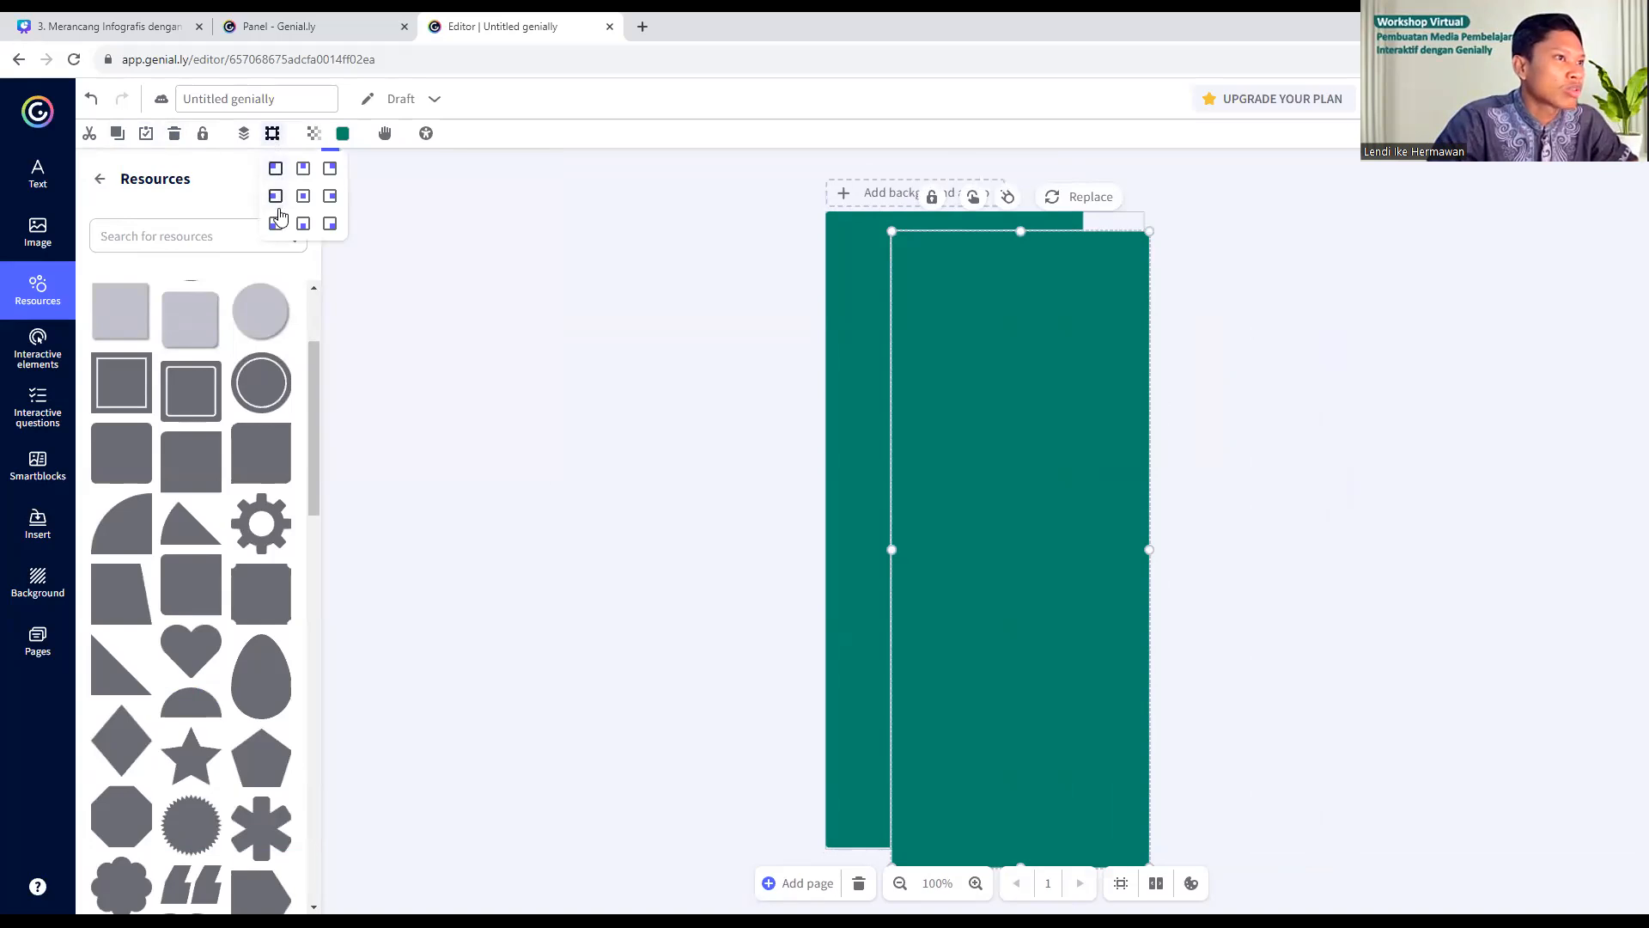
{"action": "left_click", "coordinate": [329, 172]}
{"action": "left_click", "coordinate": [1177, 404]}
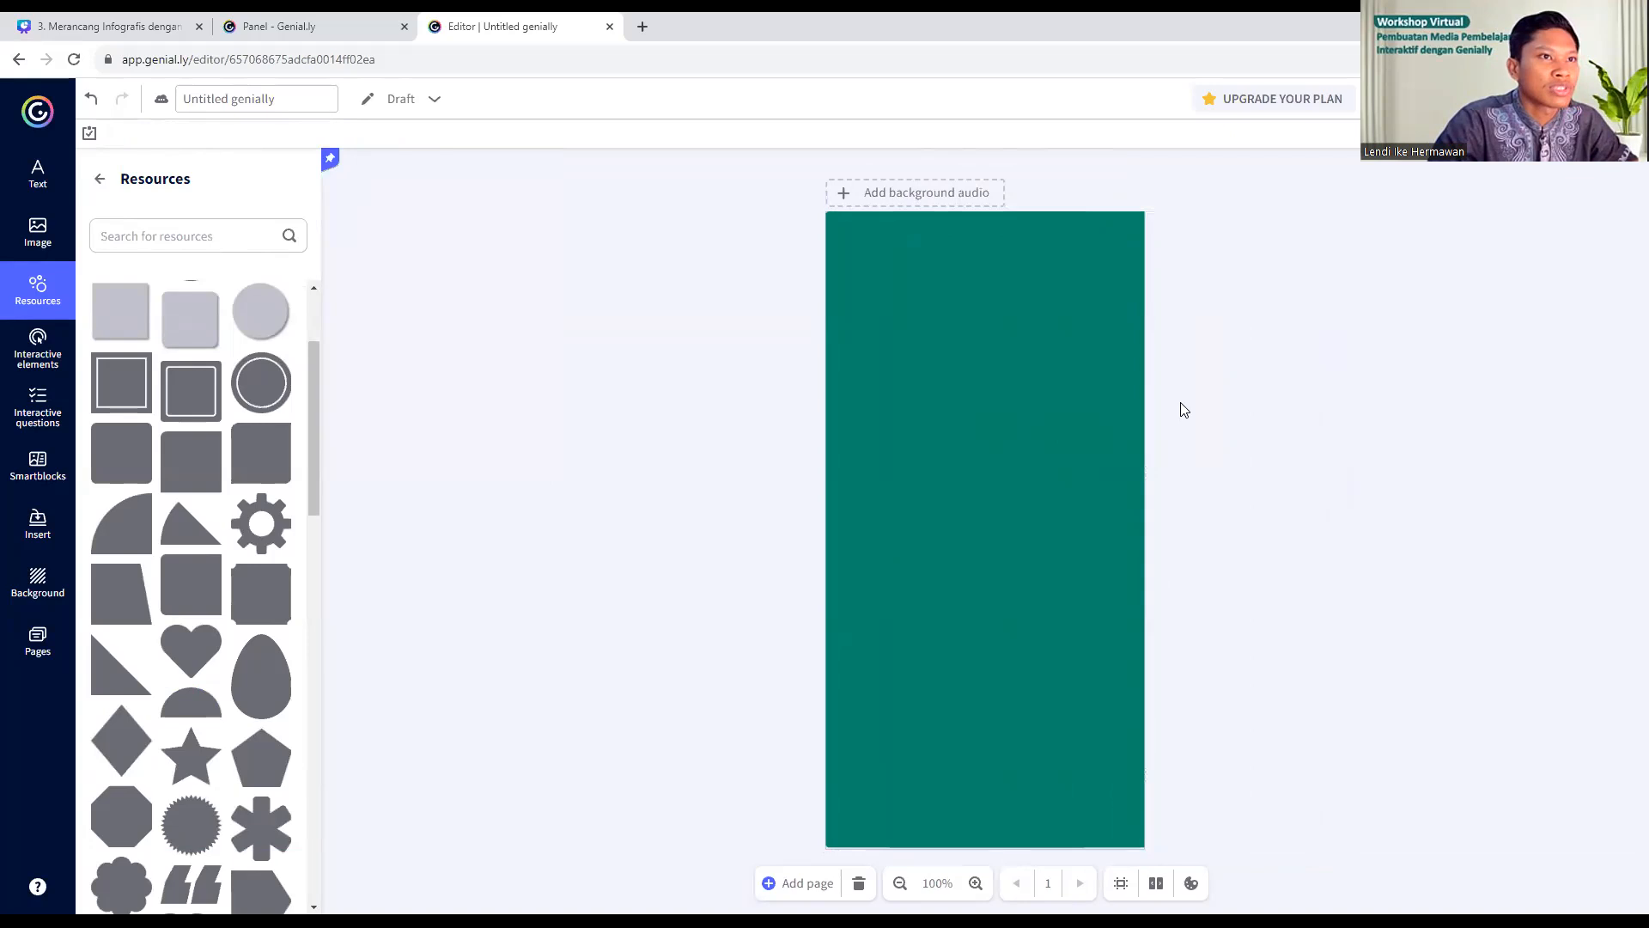
- Recolor the duplicated rectangle with the recent dark blue #0D4D72
{"action": "left_click_drag", "start_coordinate": [1082, 372], "coordinate": [1053, 381]}
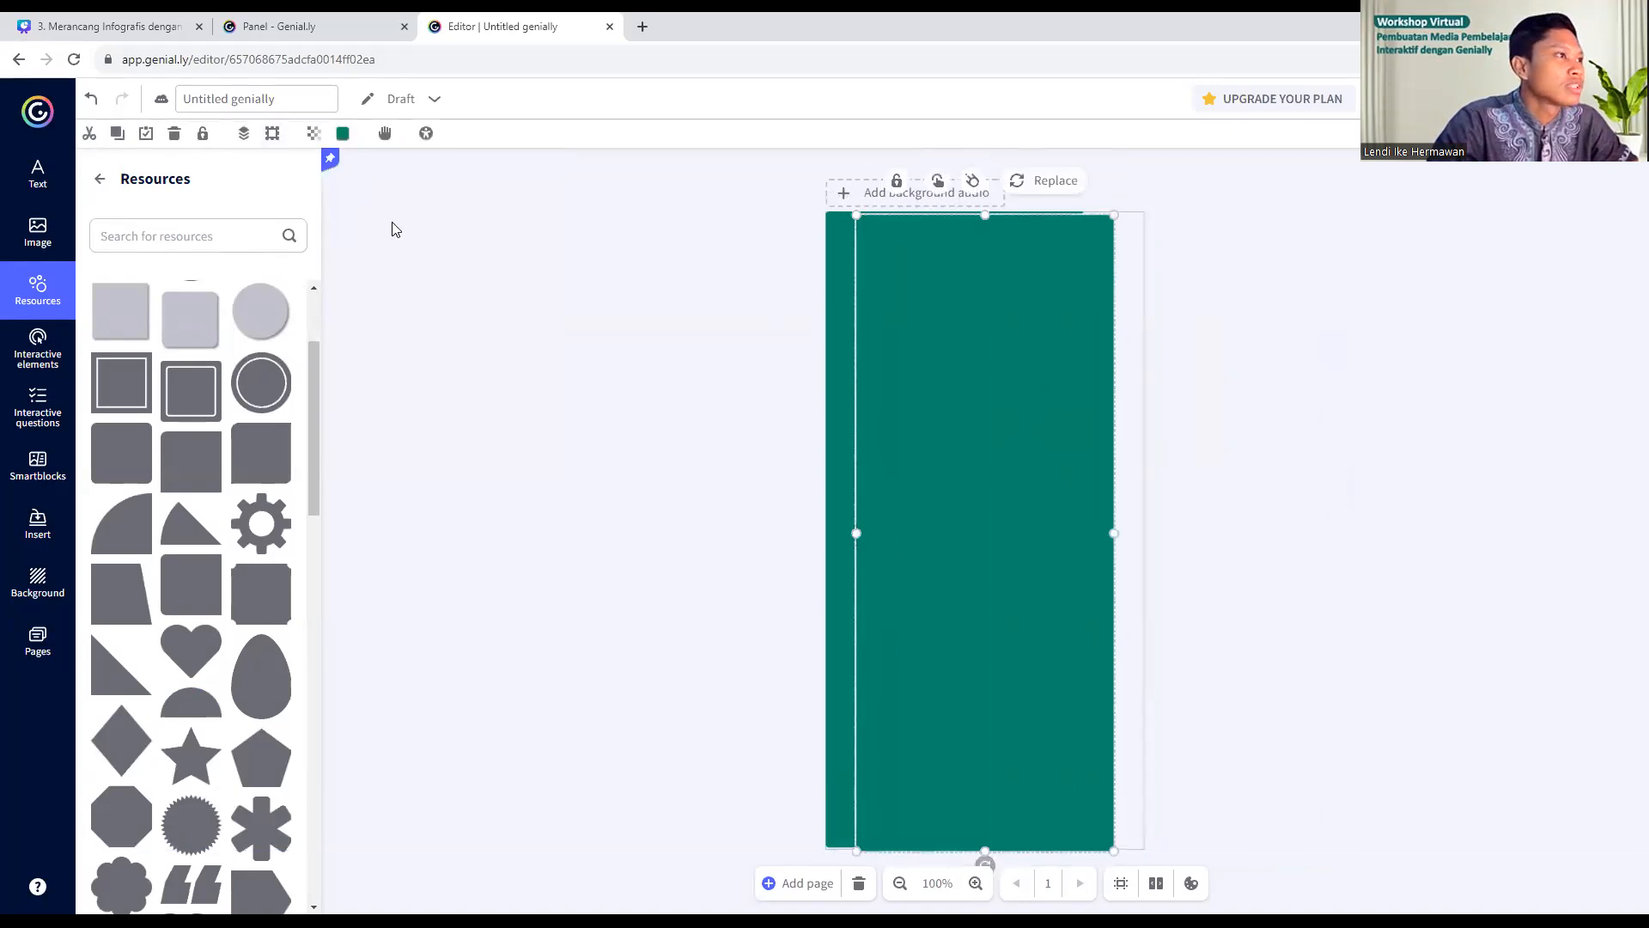
{"action": "left_click_drag", "start_coordinate": [980, 566], "coordinate": [962, 555]}
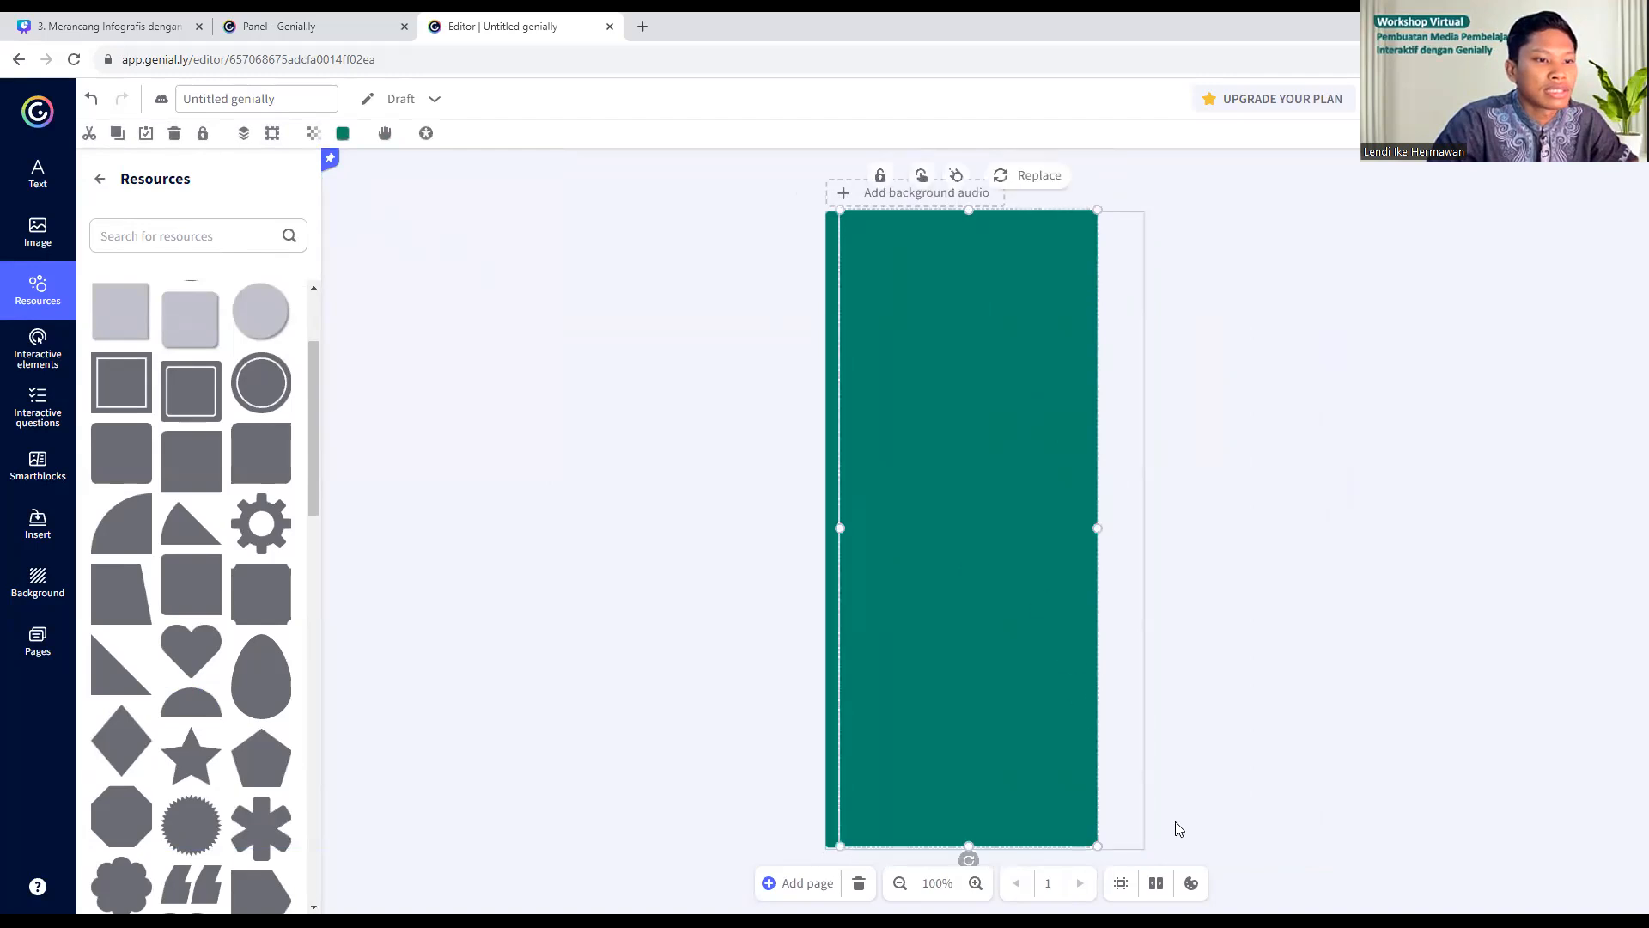
{"action": "left_click", "coordinate": [1156, 883]}
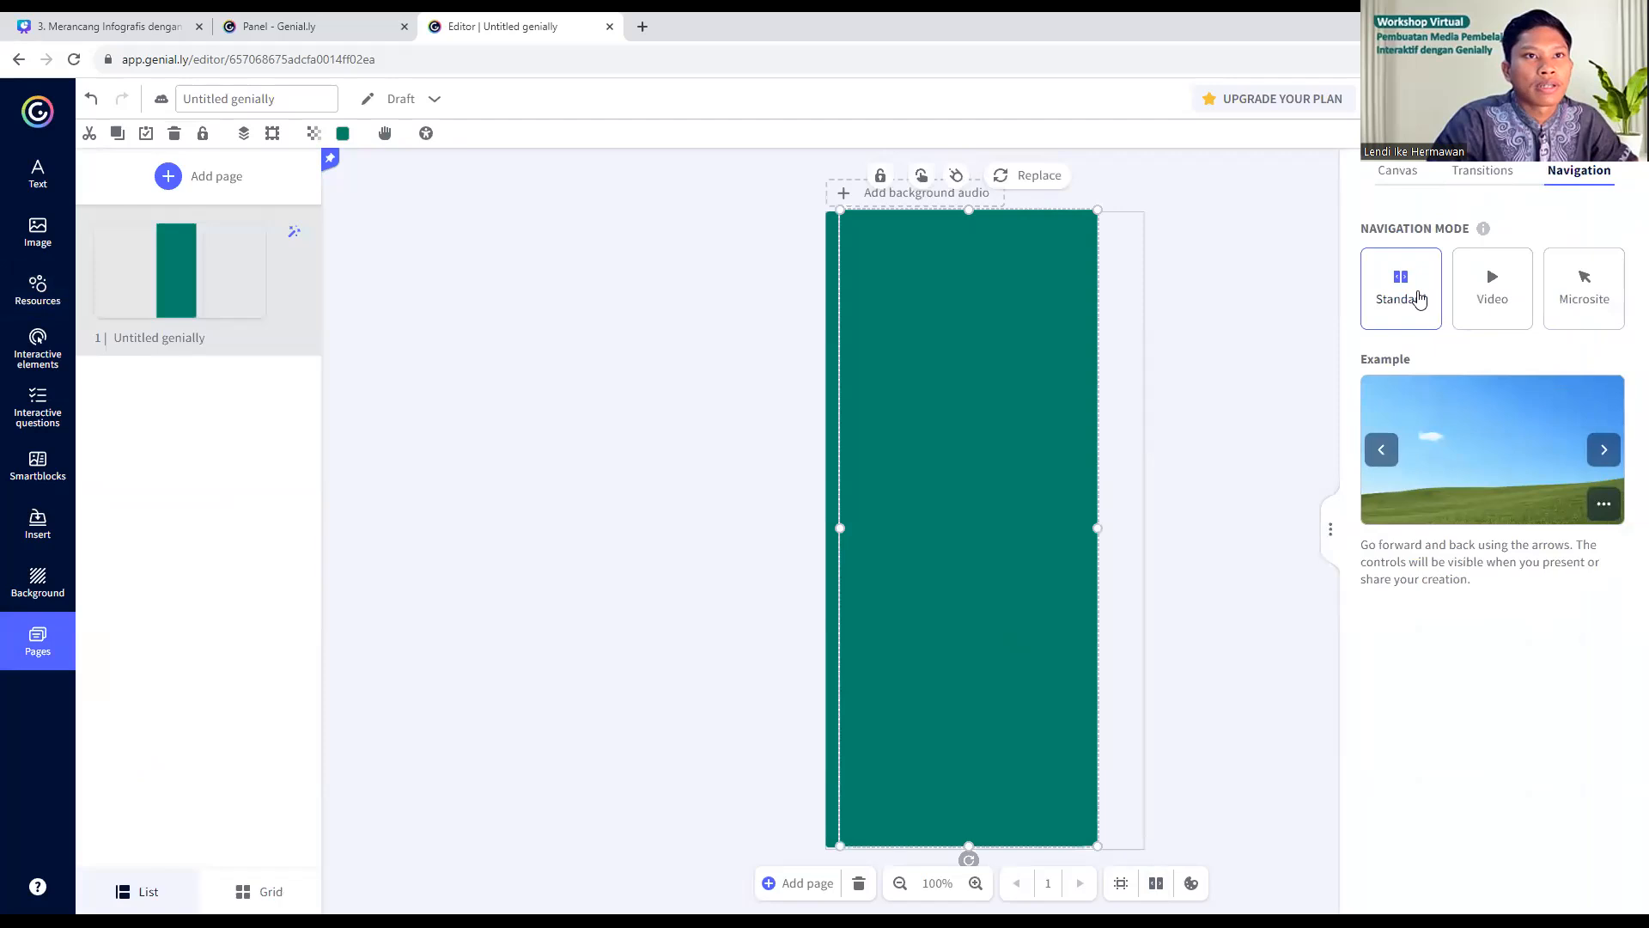
{"action": "left_click", "coordinate": [342, 134]}
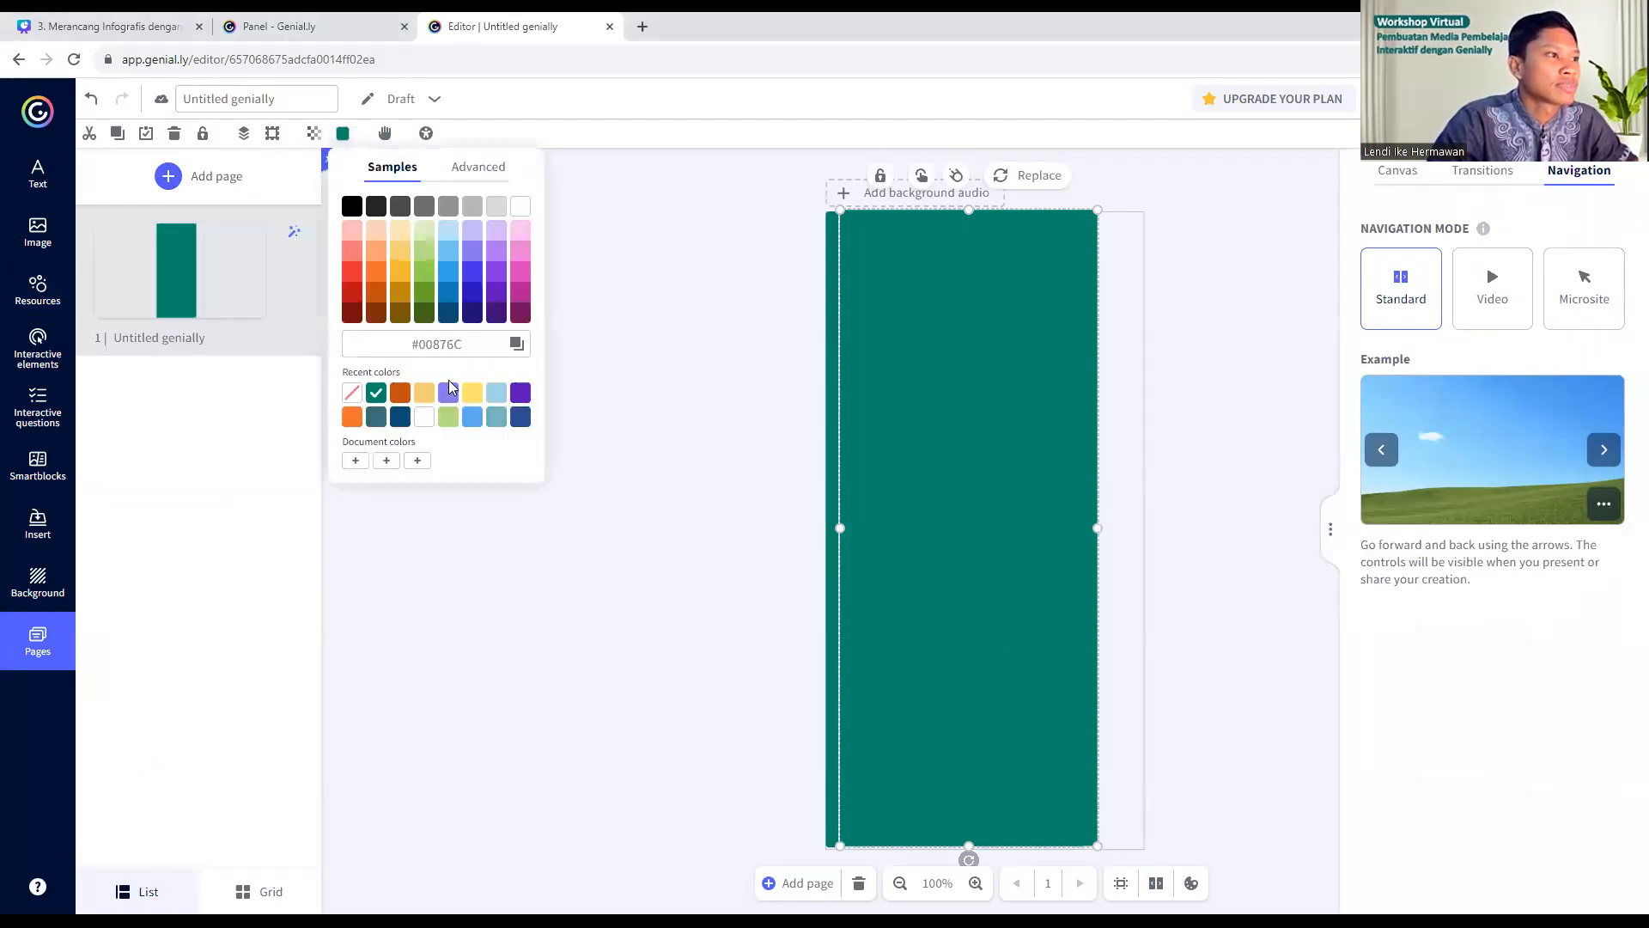
{"action": "left_click", "coordinate": [400, 418]}
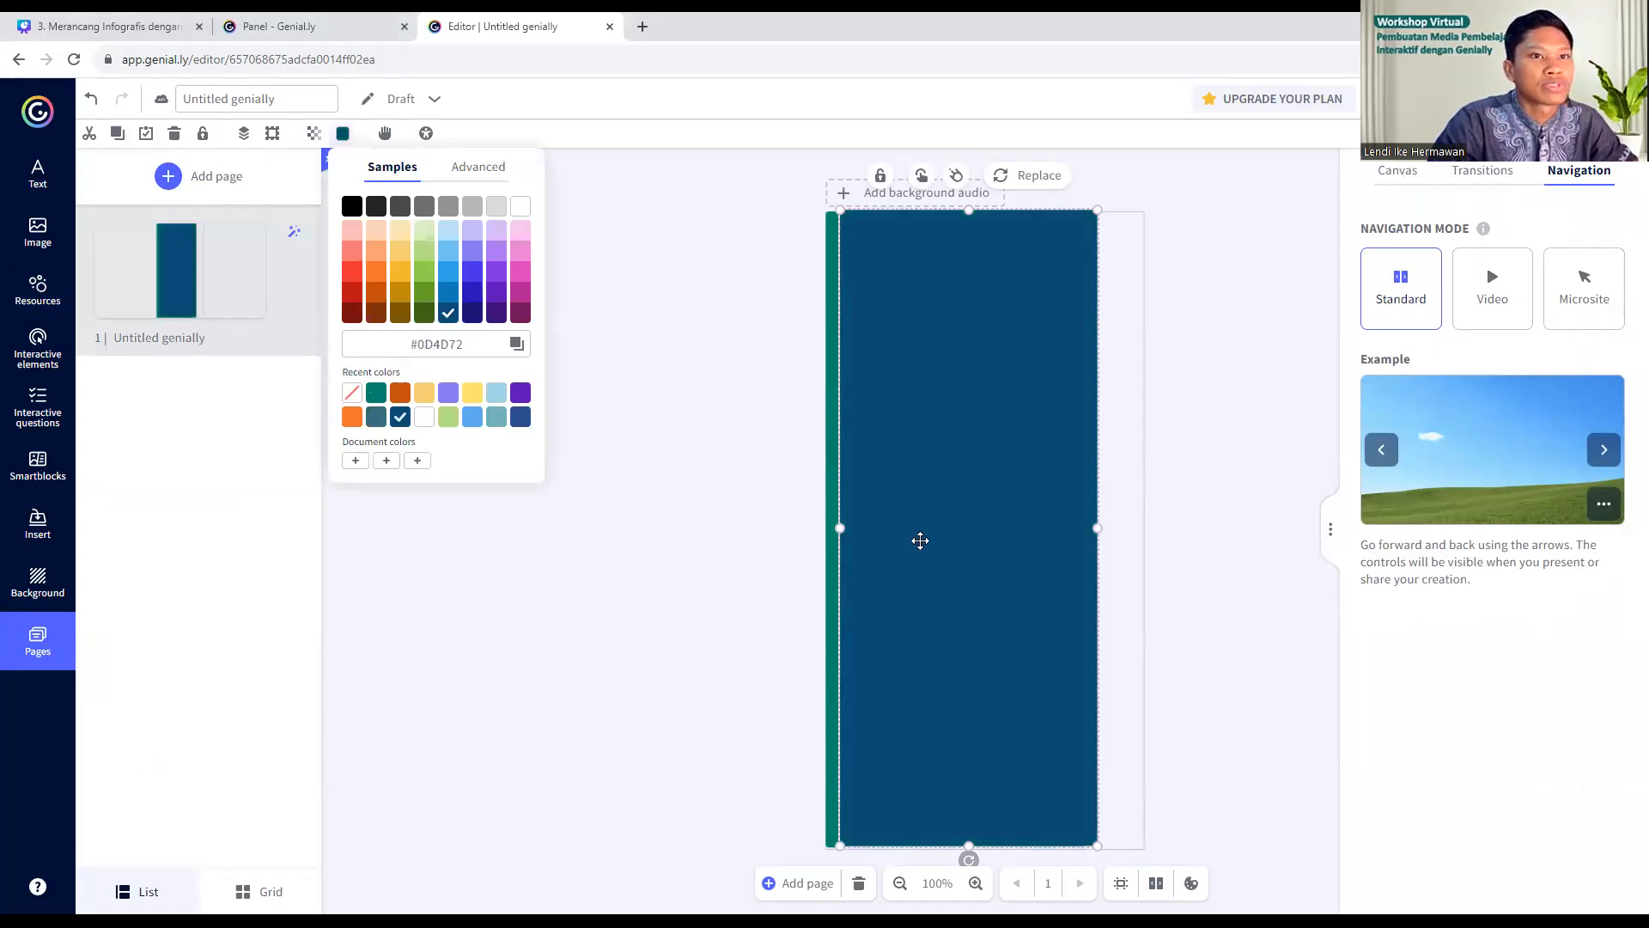
{"action": "left_click", "coordinate": [920, 541]}
{"action": "left_click", "coordinate": [1331, 442]}
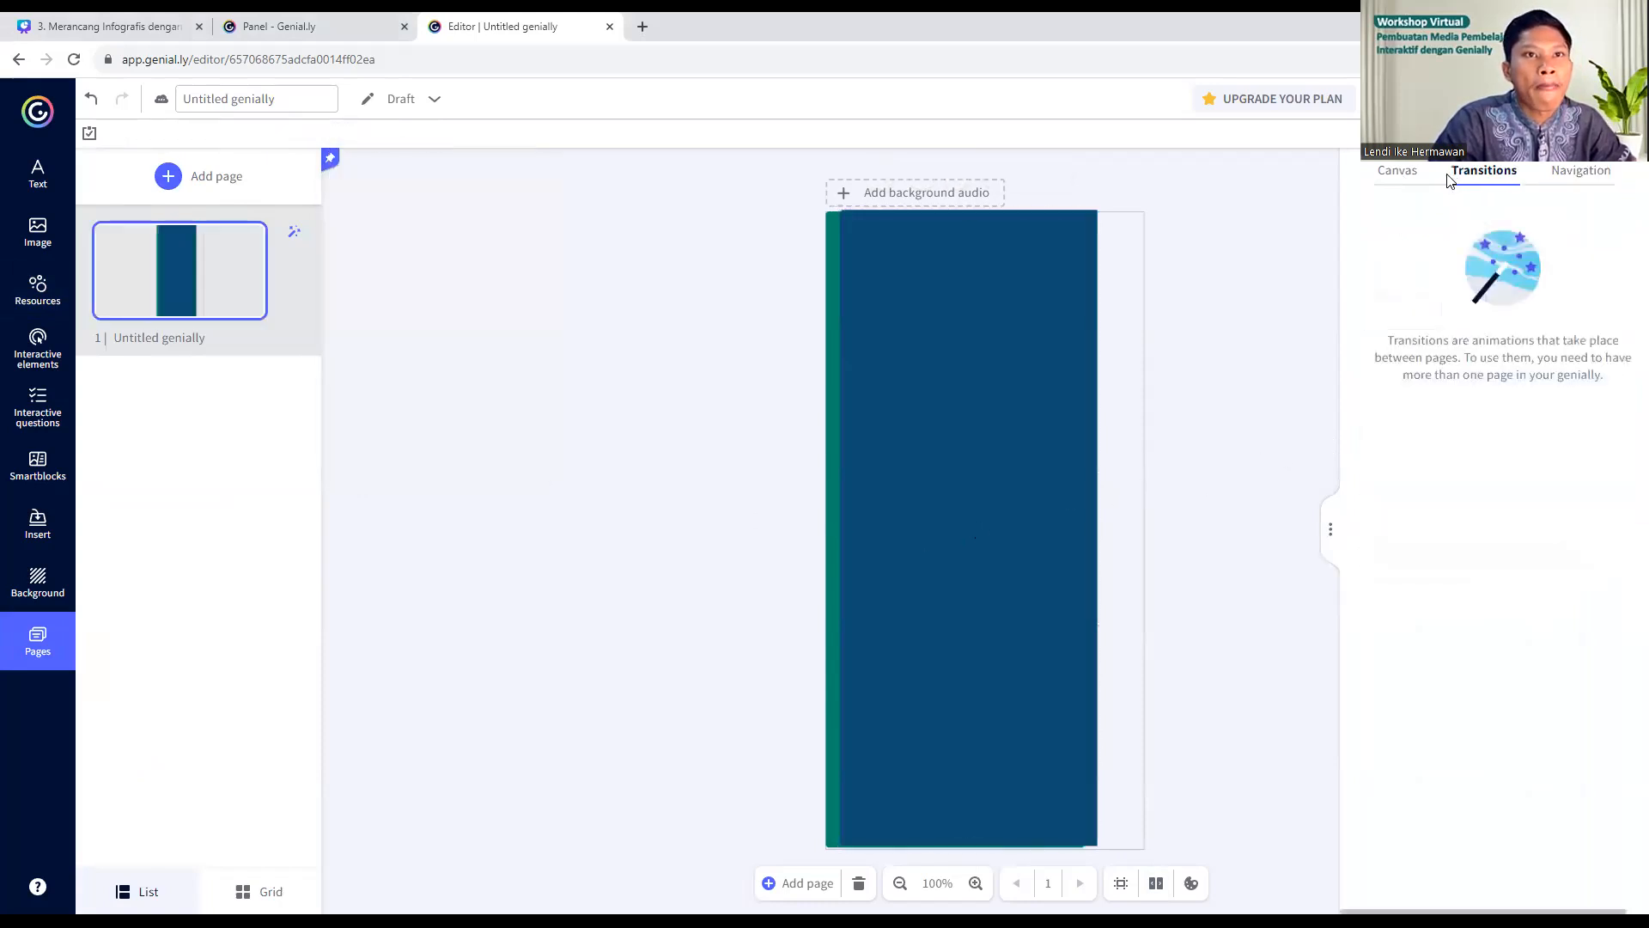
{"action": "left_click", "coordinate": [1398, 170]}
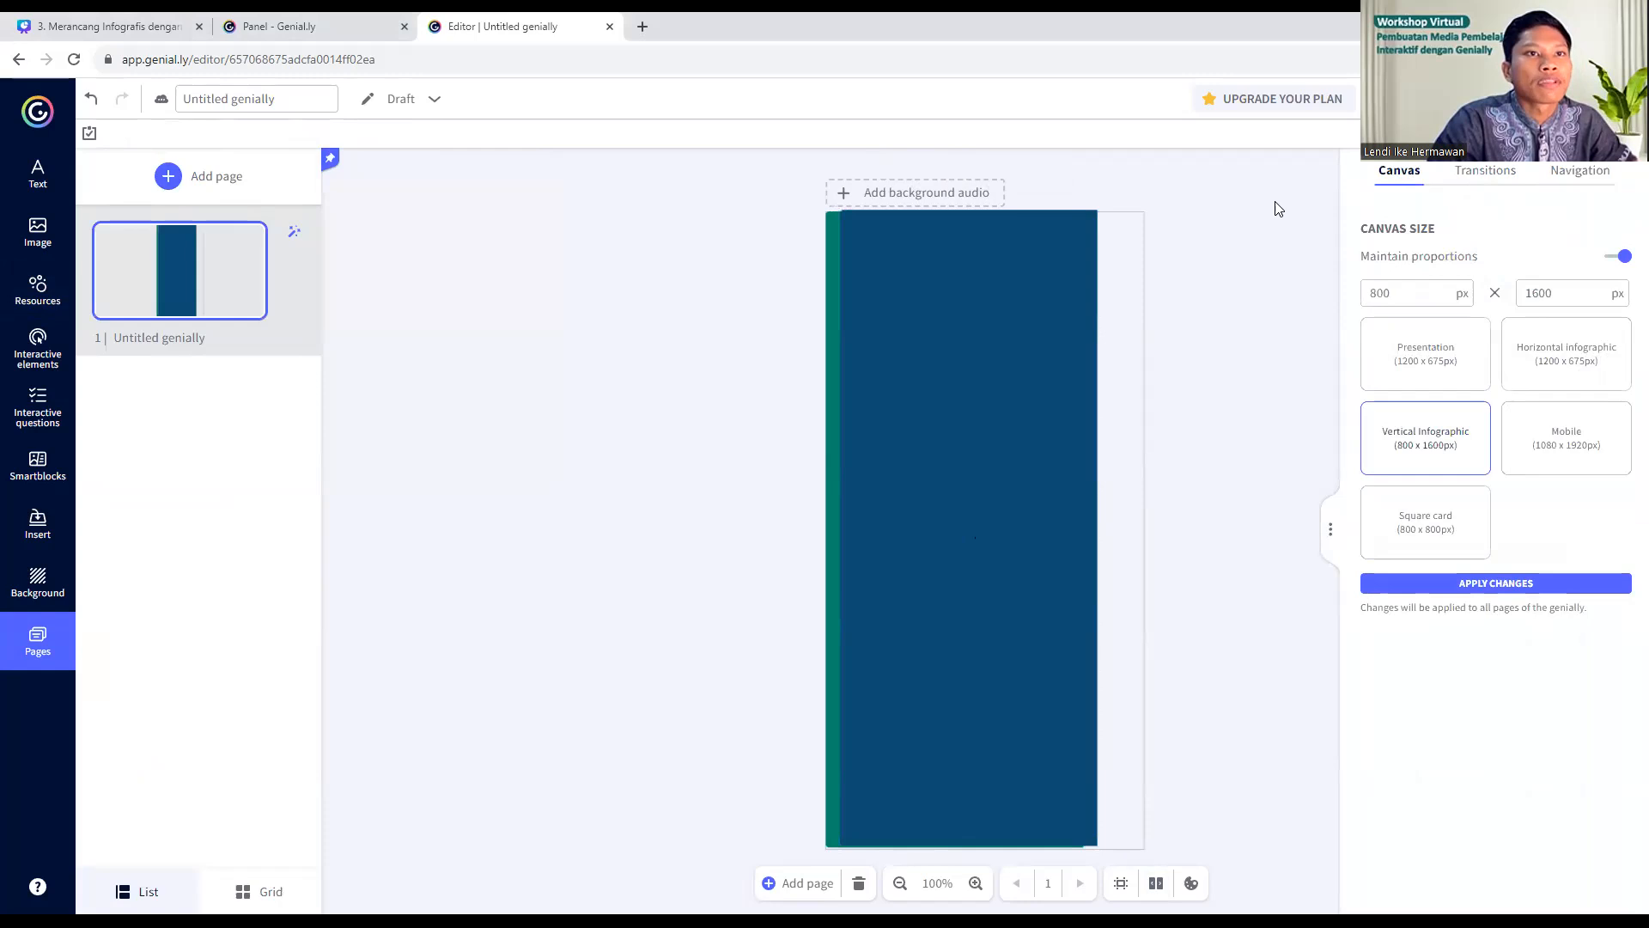
{"action": "left_click", "coordinate": [1277, 209]}
- Move the blue rectangle to the page's right edge and narrow it to about 275 px wide
{"action": "left_click", "coordinate": [905, 390]}
{"action": "left_click_drag", "start_coordinate": [916, 392], "coordinate": [960, 391]}
{"action": "left_click_drag", "start_coordinate": [887, 527], "coordinate": [1036, 529]}
{"action": "left_click", "coordinate": [1264, 580]}
{"action": "left_click", "coordinate": [1097, 537]}
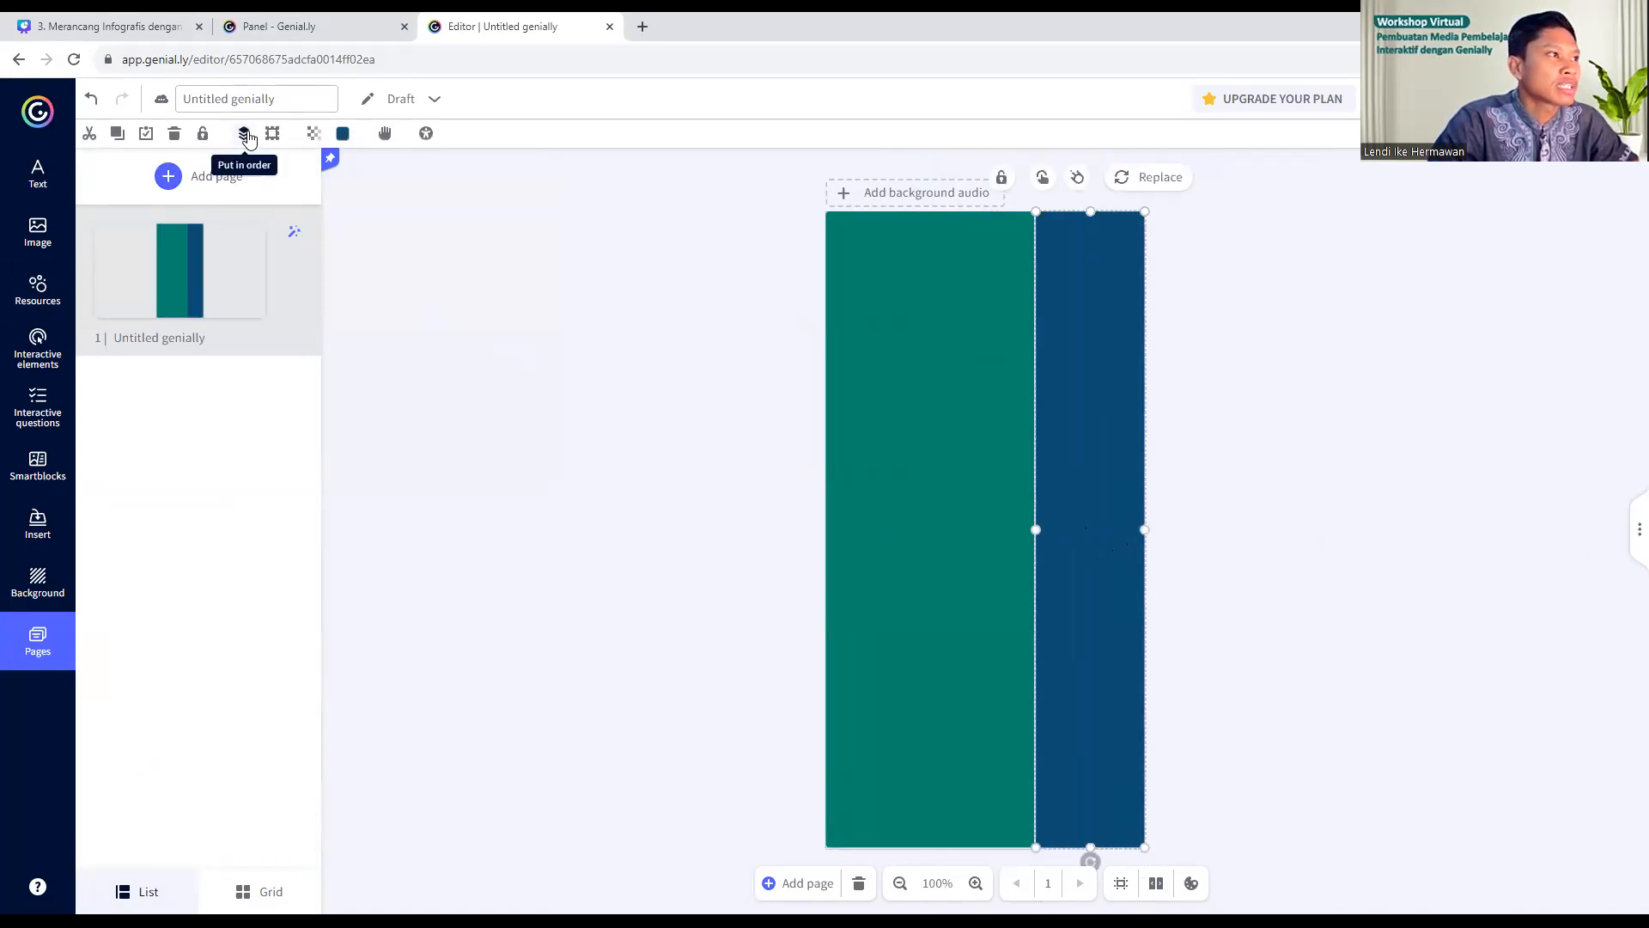
- Send the blue rectangle to the back, behind the green rectangle
{"action": "left_click", "coordinate": [246, 135]}
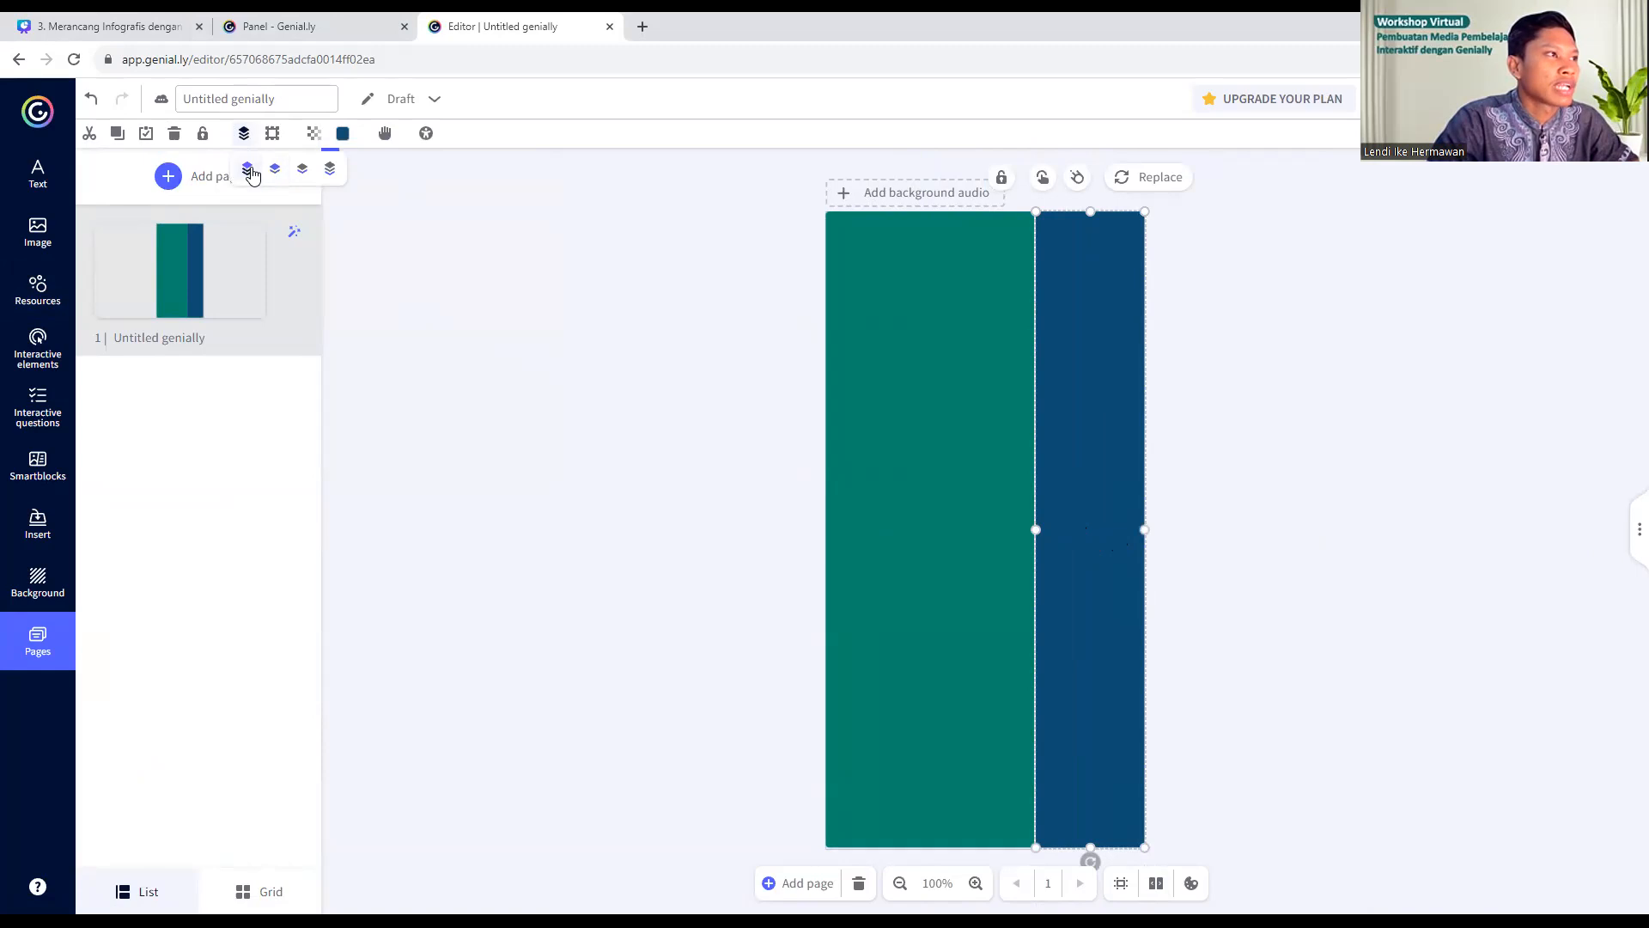
{"action": "left_click", "coordinate": [330, 169]}
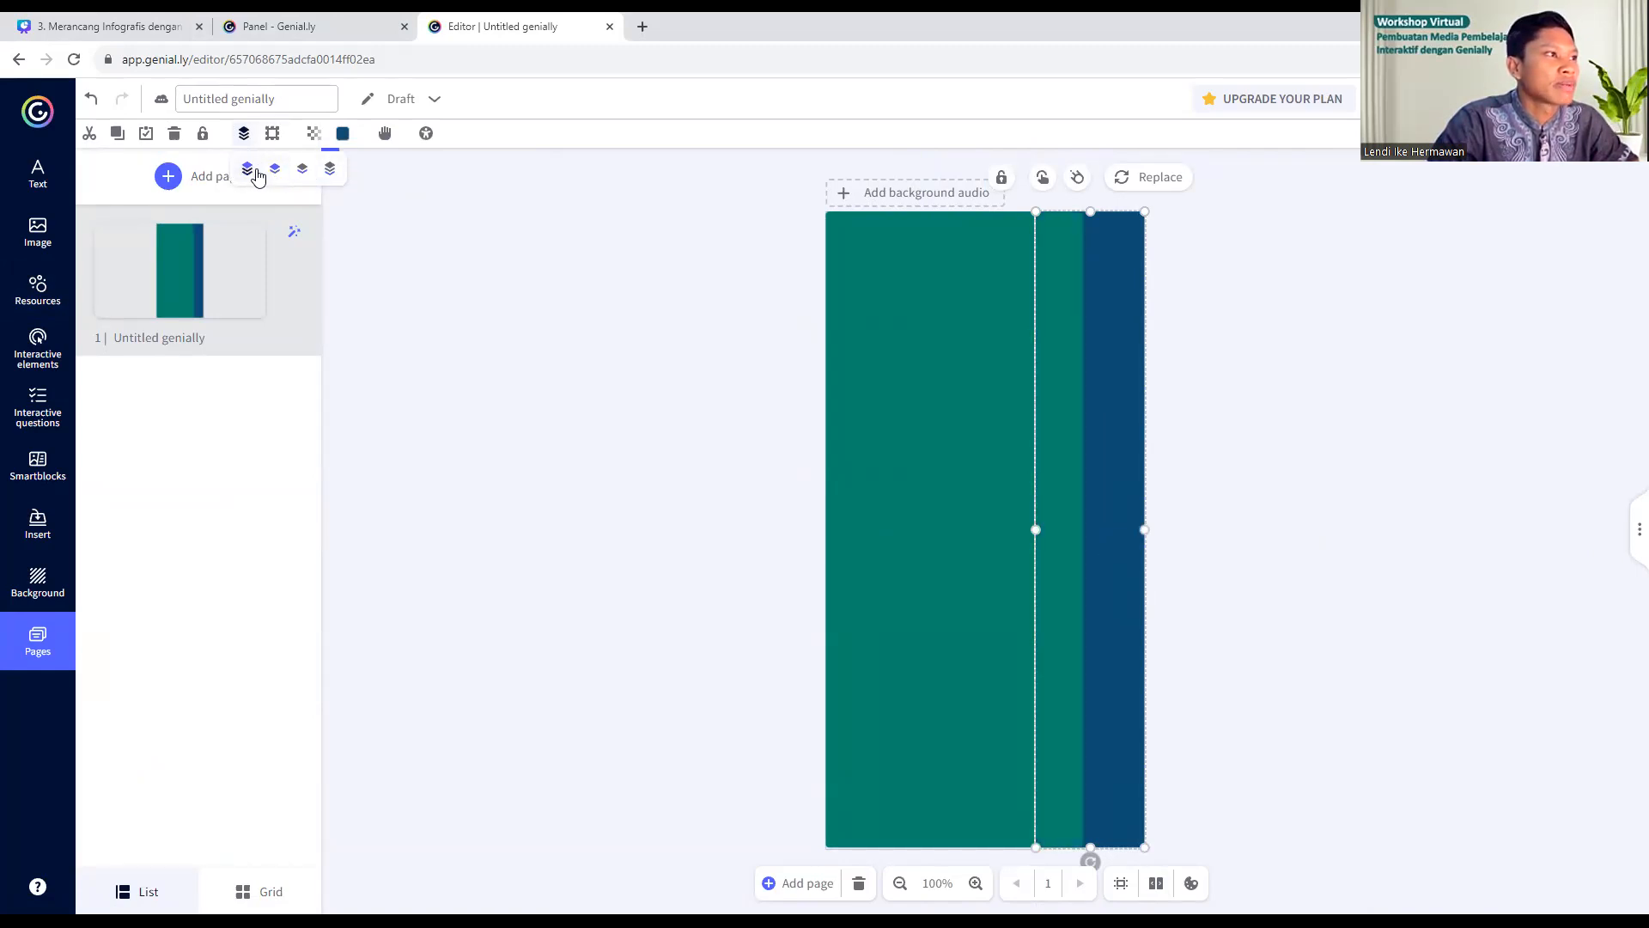
{"action": "left_click", "coordinate": [256, 171]}
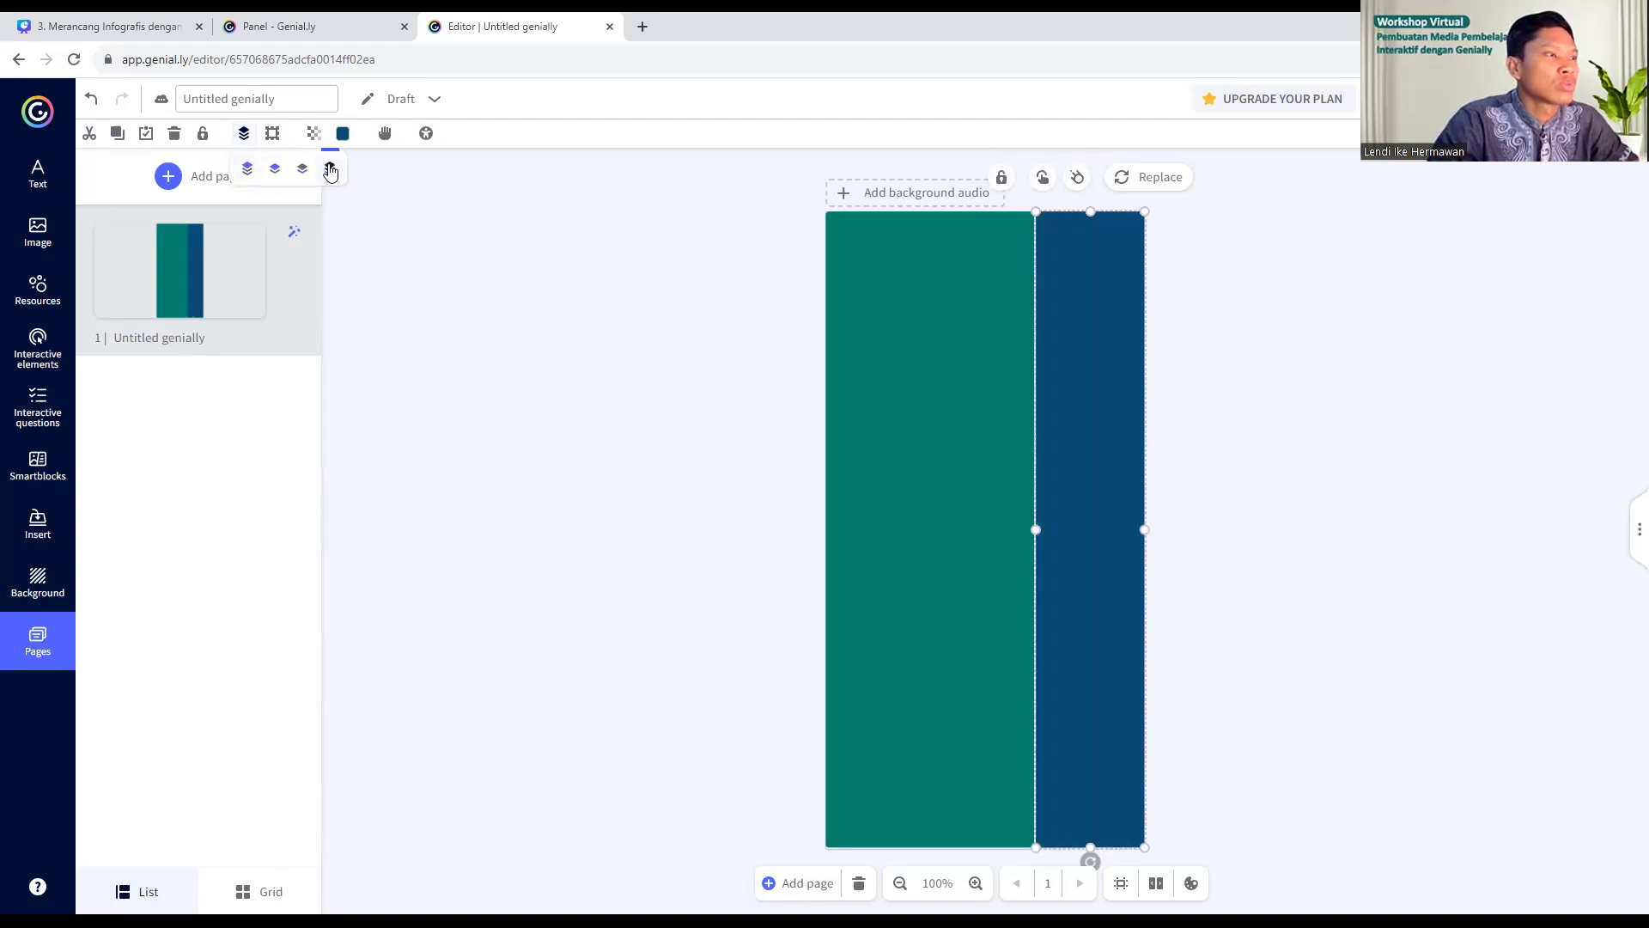
{"action": "left_click", "coordinate": [330, 170]}
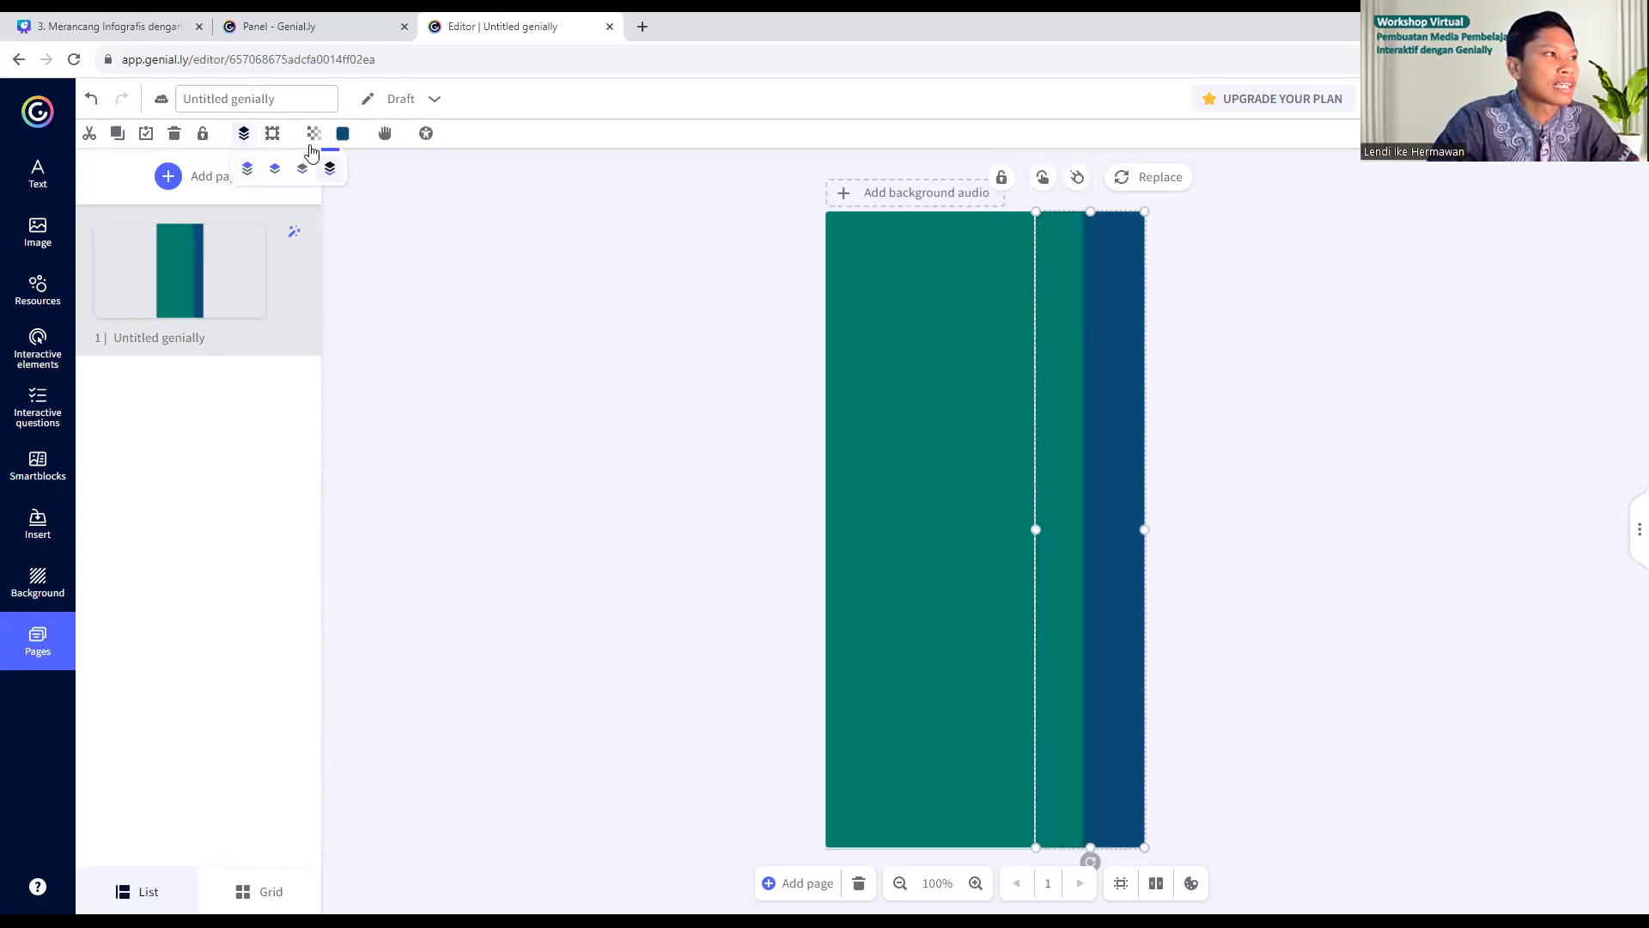
{"action": "left_click", "coordinate": [314, 133]}
{"action": "left_click_drag", "start_coordinate": [387, 166], "coordinate": [422, 177]}
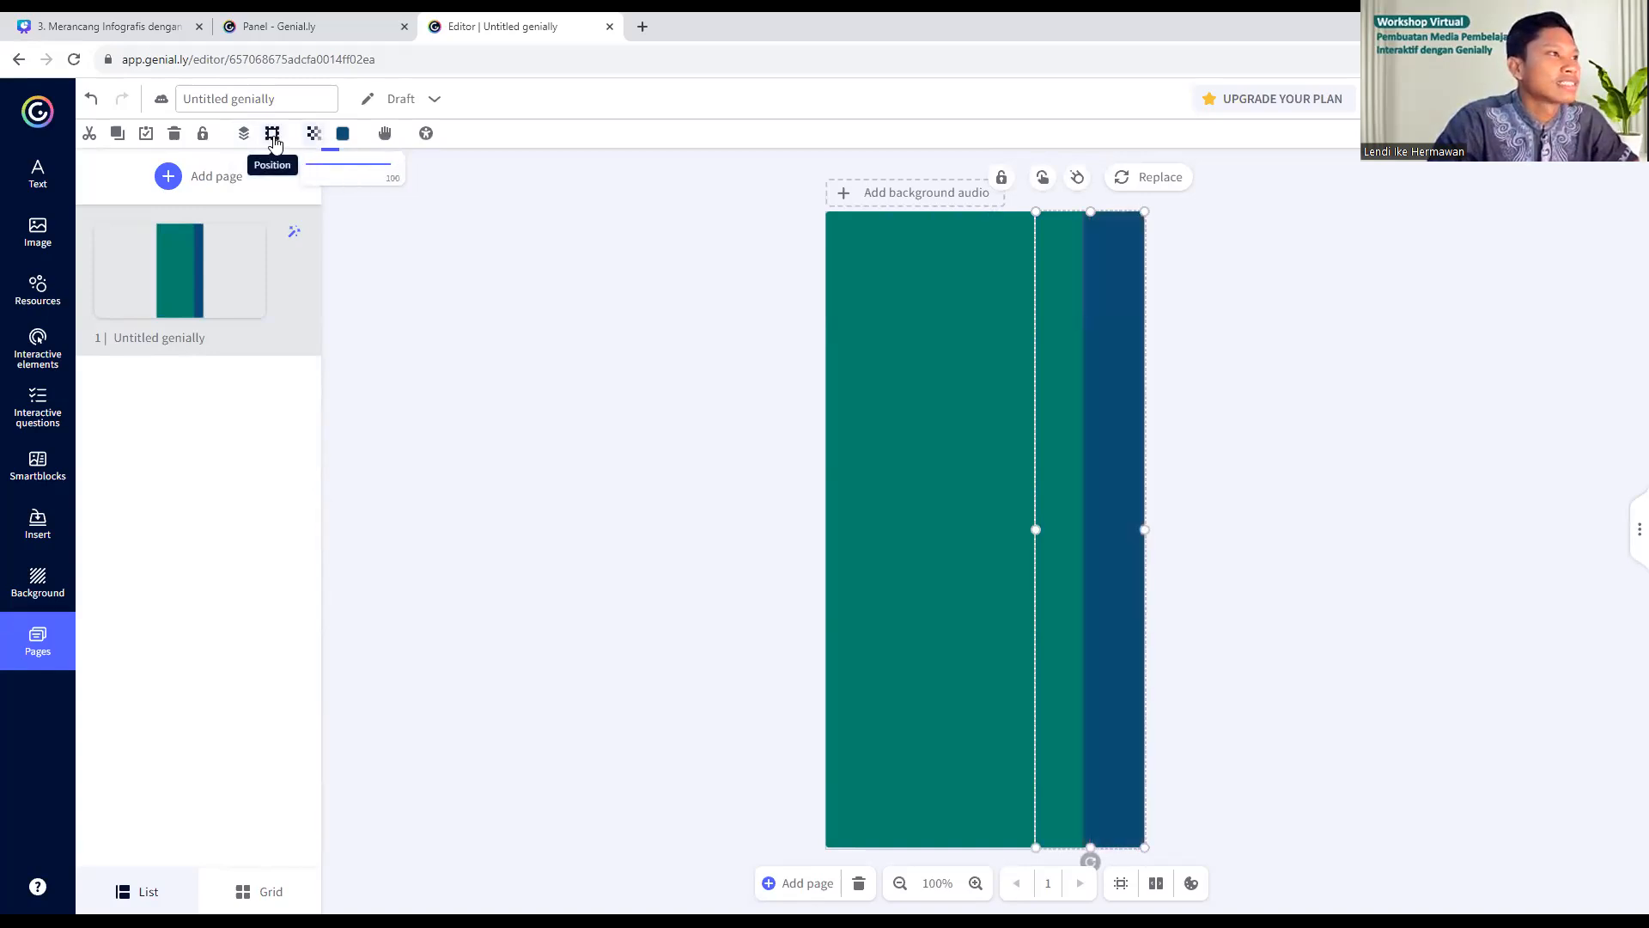
{"action": "left_click", "coordinate": [273, 136]}
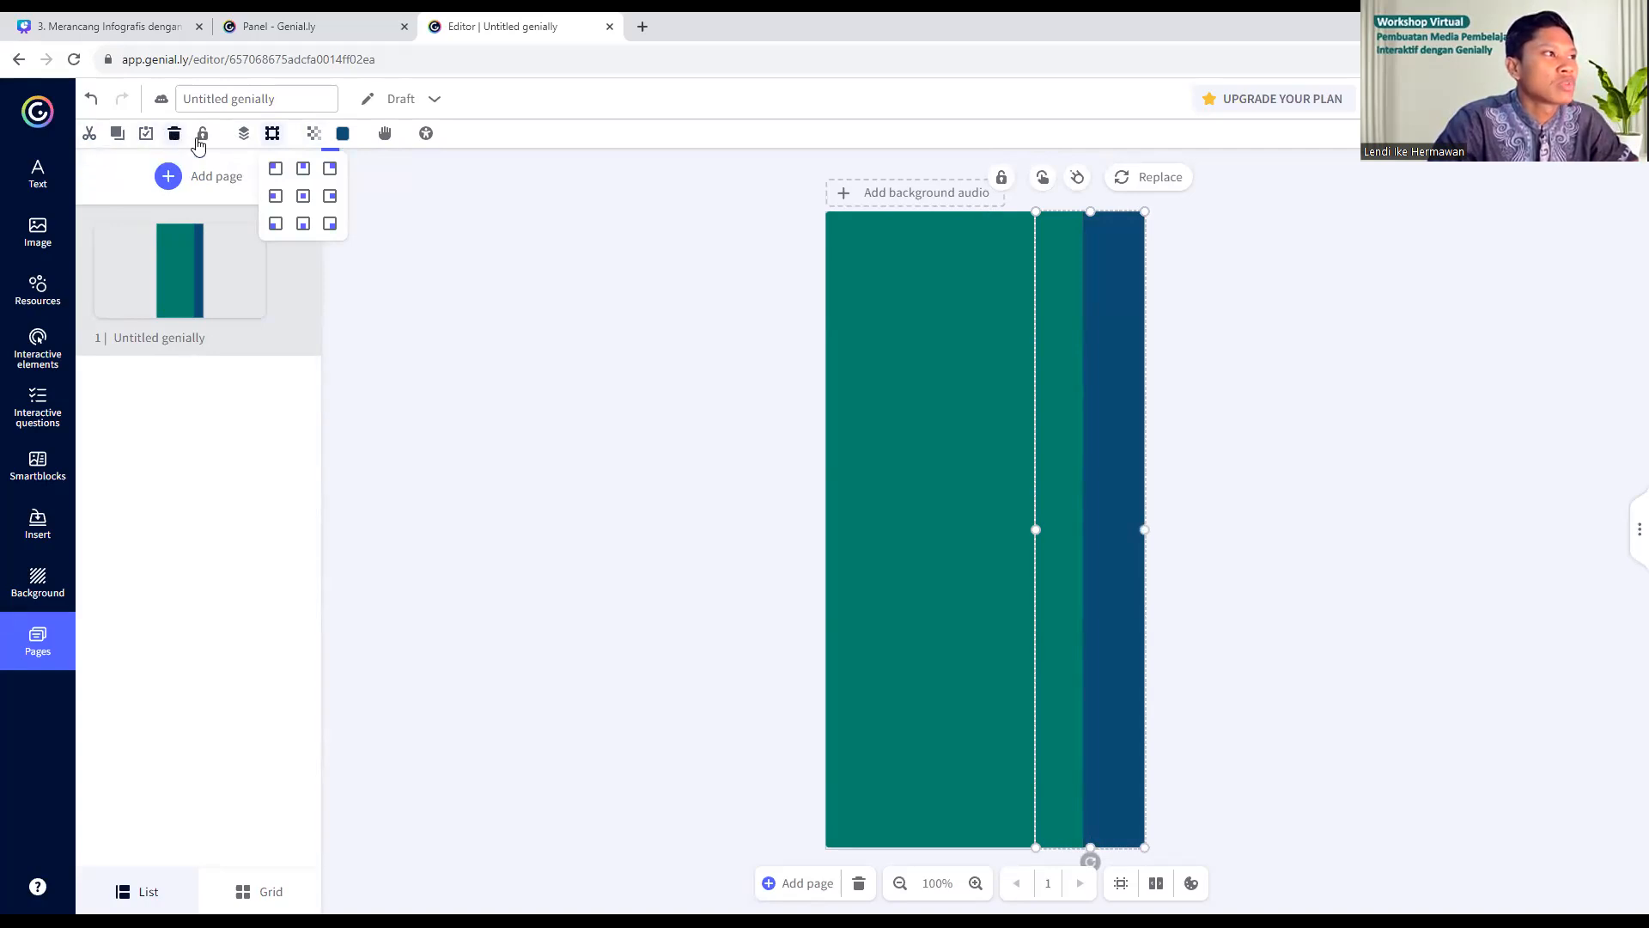
- Lock the green rectangle and release the lock again
{"action": "left_click", "coordinate": [984, 344]}
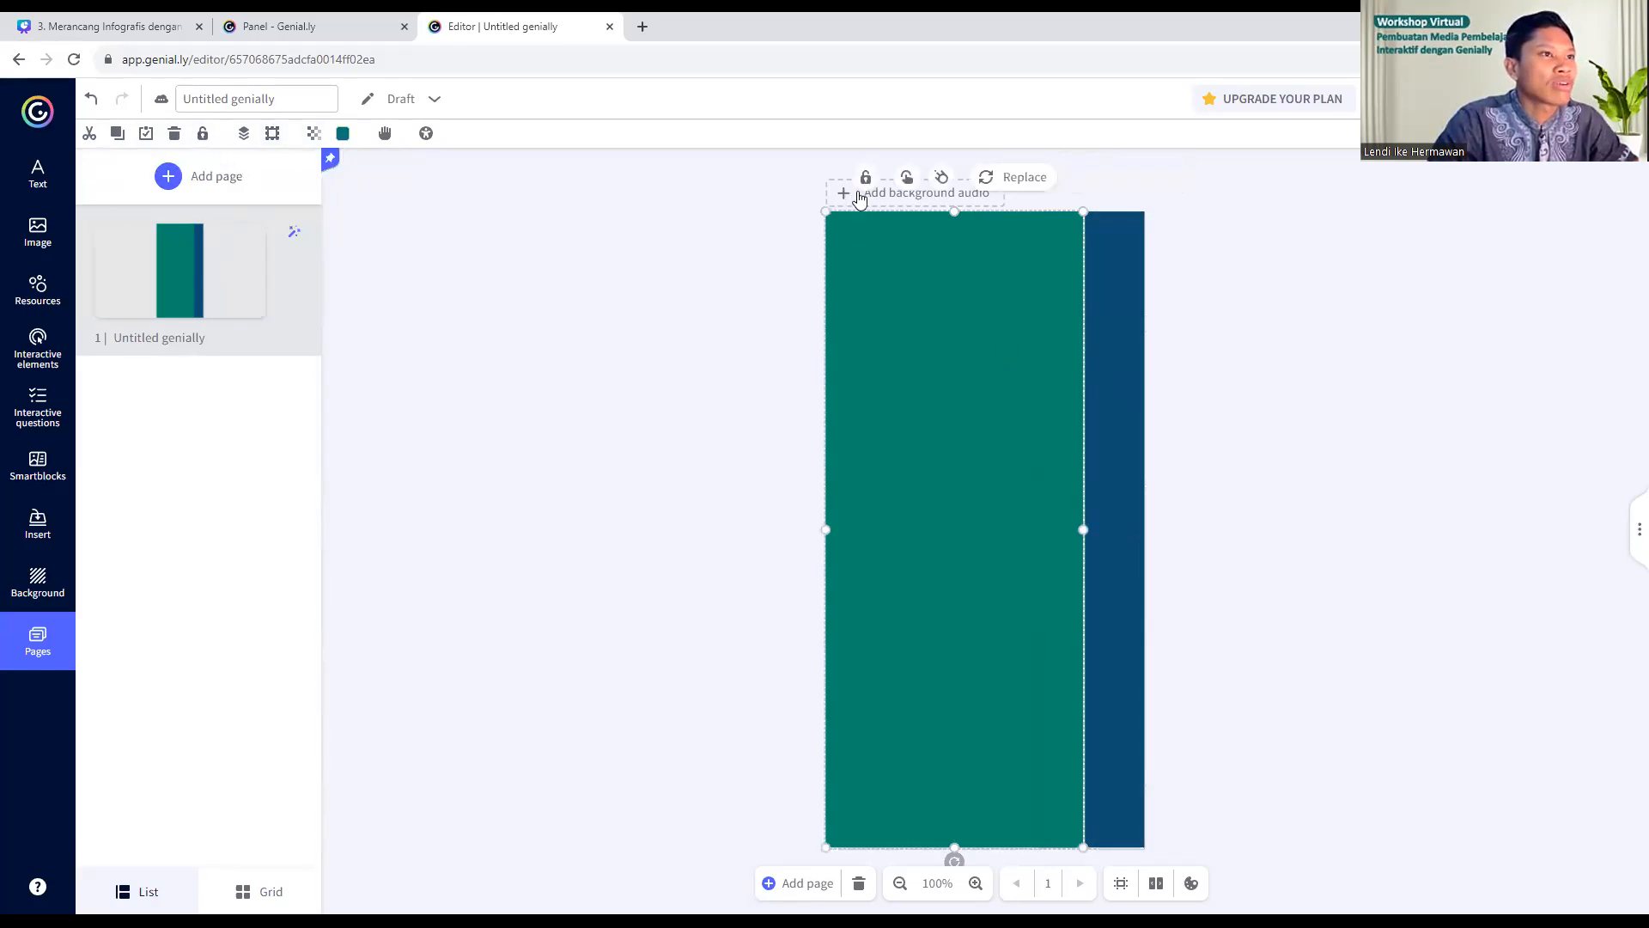
{"action": "left_click", "coordinate": [204, 136]}
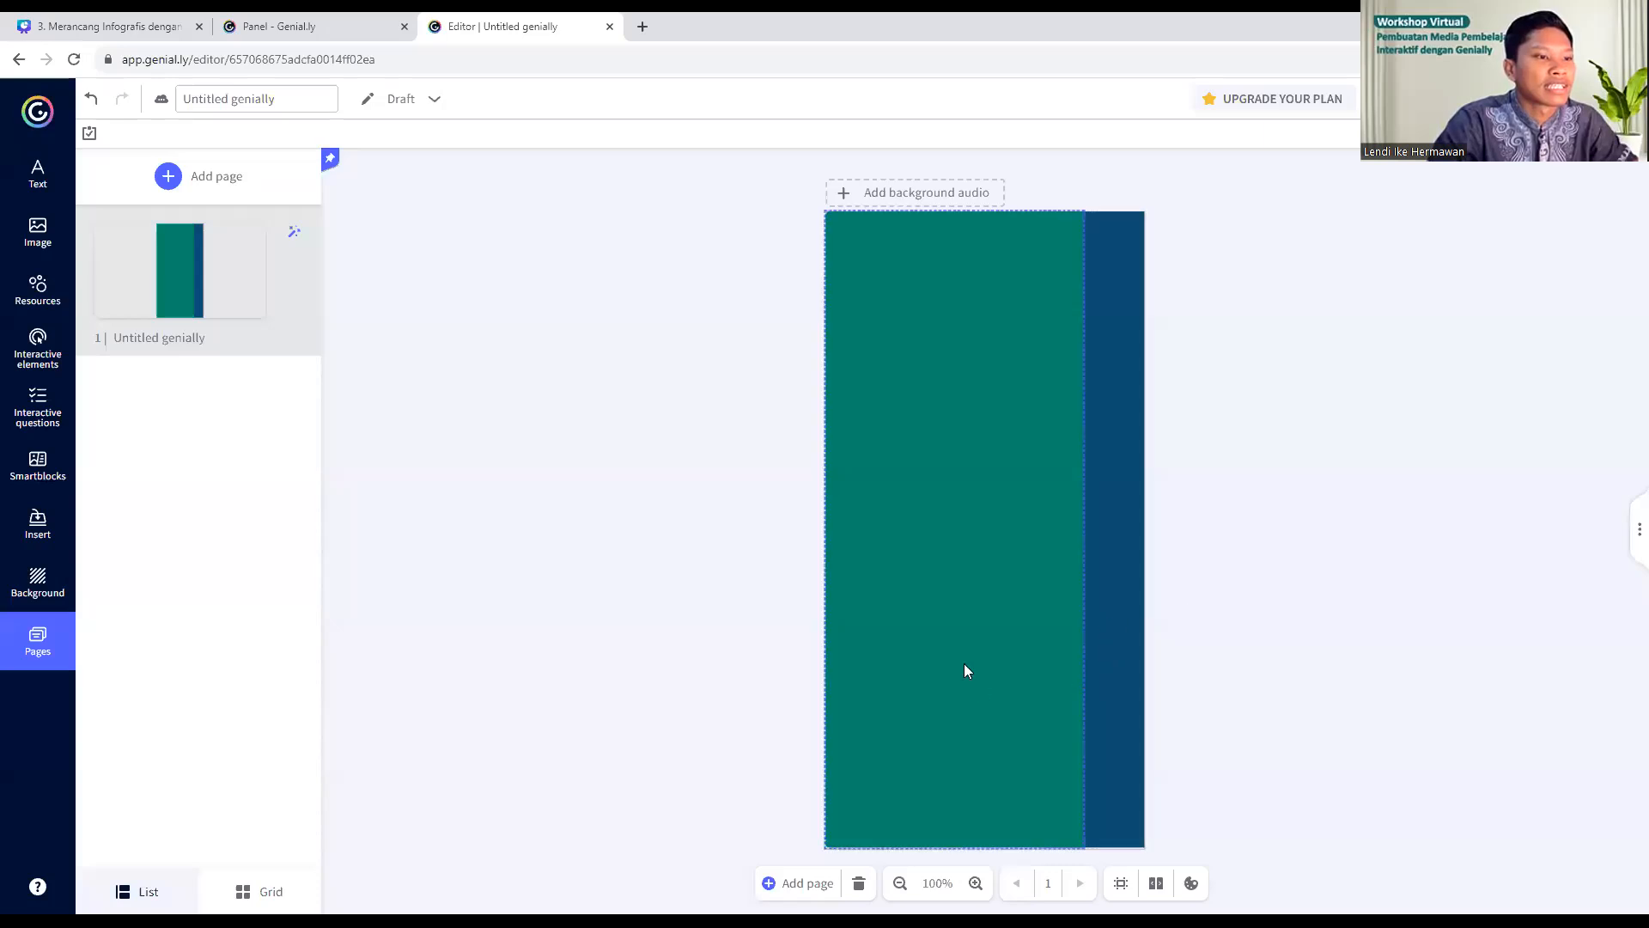
{"action": "left_click", "coordinate": [1037, 630]}
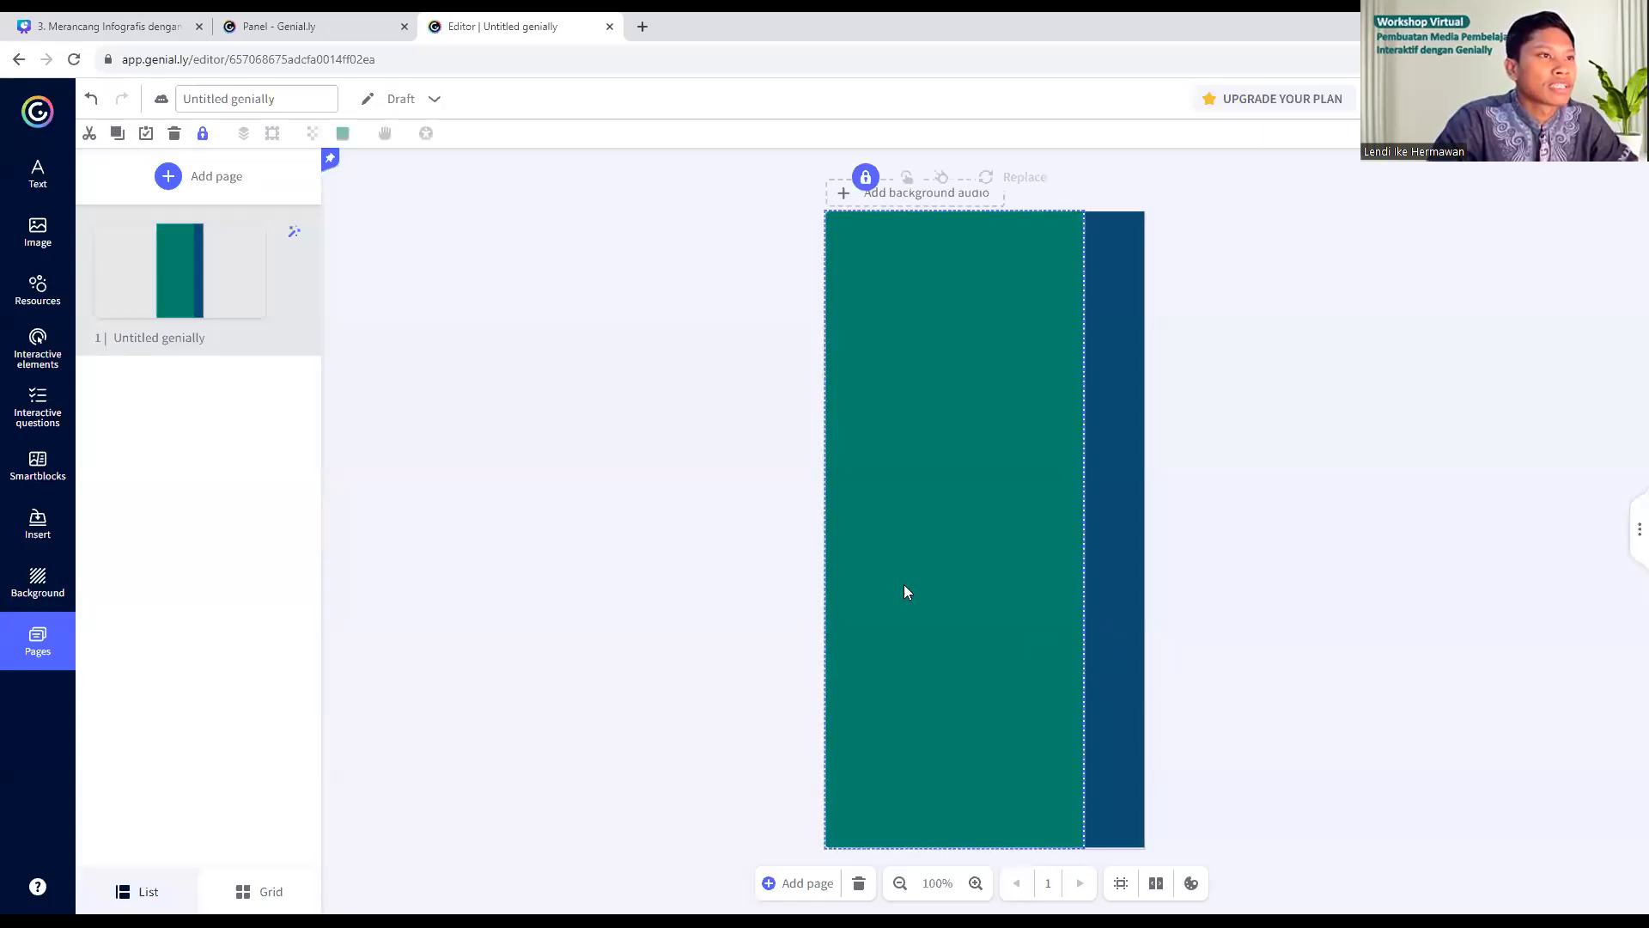
{"action": "left_click", "coordinate": [865, 178]}
- Stretch the green and blue rectangles slightly downward so both reach the page's bottom edge
{"action": "left_click_drag", "start_coordinate": [948, 856], "coordinate": [952, 852]}
{"action": "left_click_drag", "start_coordinate": [1051, 813], "coordinate": [1098, 856]}
{"action": "left_click", "coordinate": [1121, 812]}
{"action": "left_click", "coordinate": [1172, 781]}
{"action": "left_click", "coordinate": [1093, 823]}
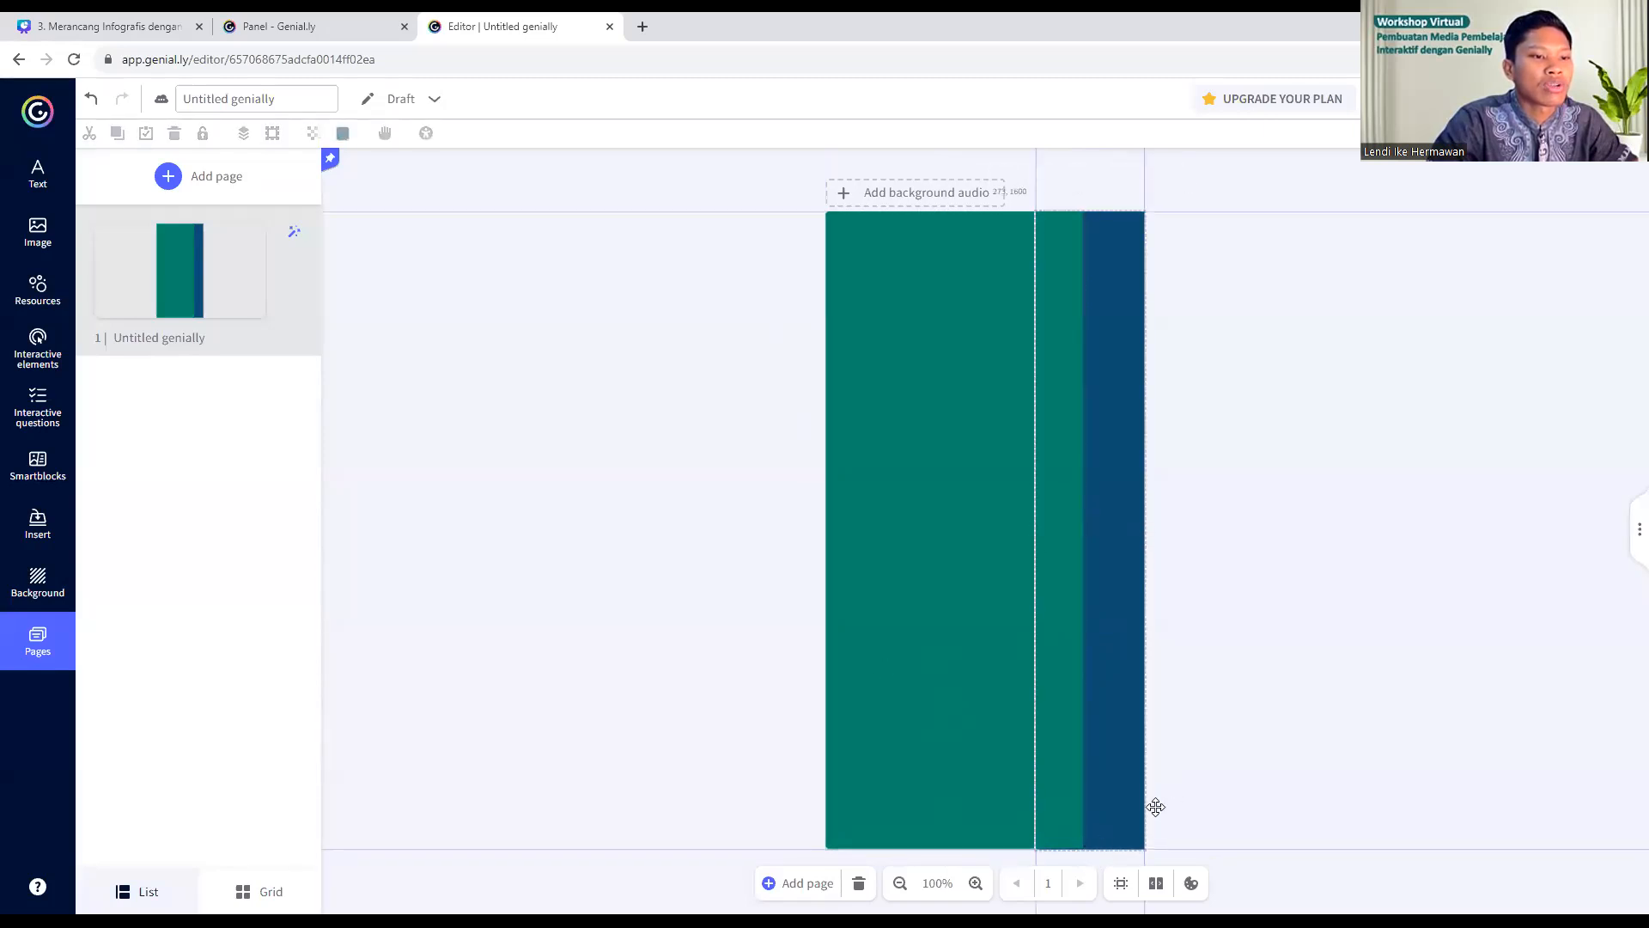
{"action": "left_click", "coordinate": [1200, 796]}
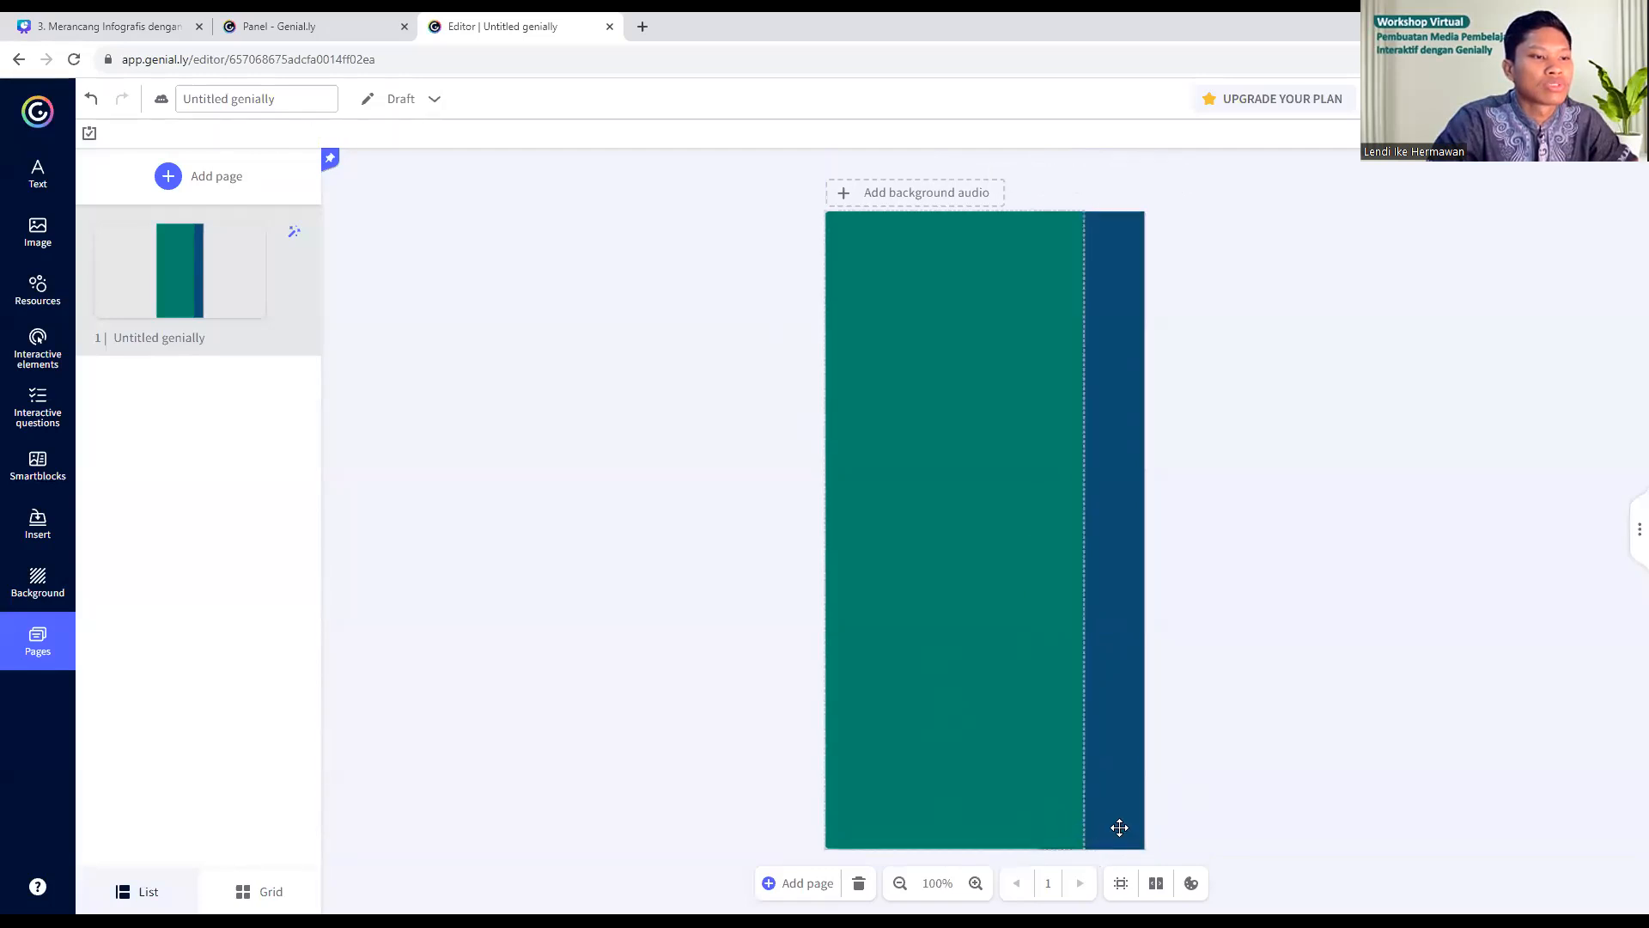
{"action": "left_click", "coordinate": [1012, 820]}
{"action": "left_click_drag", "start_coordinate": [955, 850], "coordinate": [959, 852]}
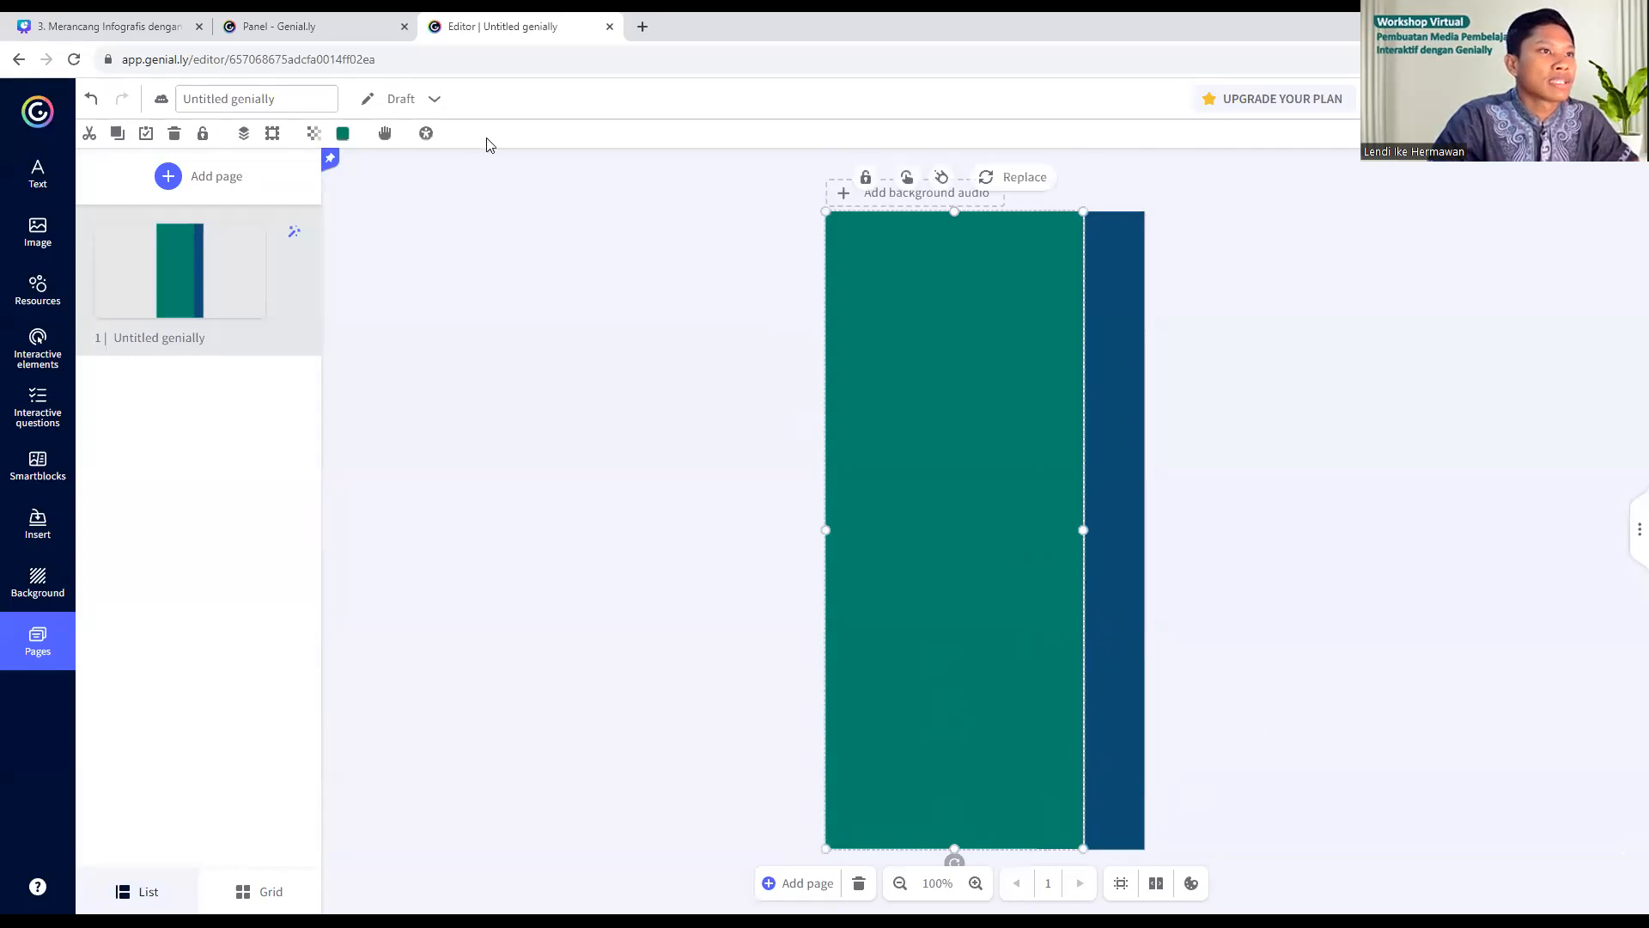
{"action": "left_click", "coordinate": [1105, 301]}
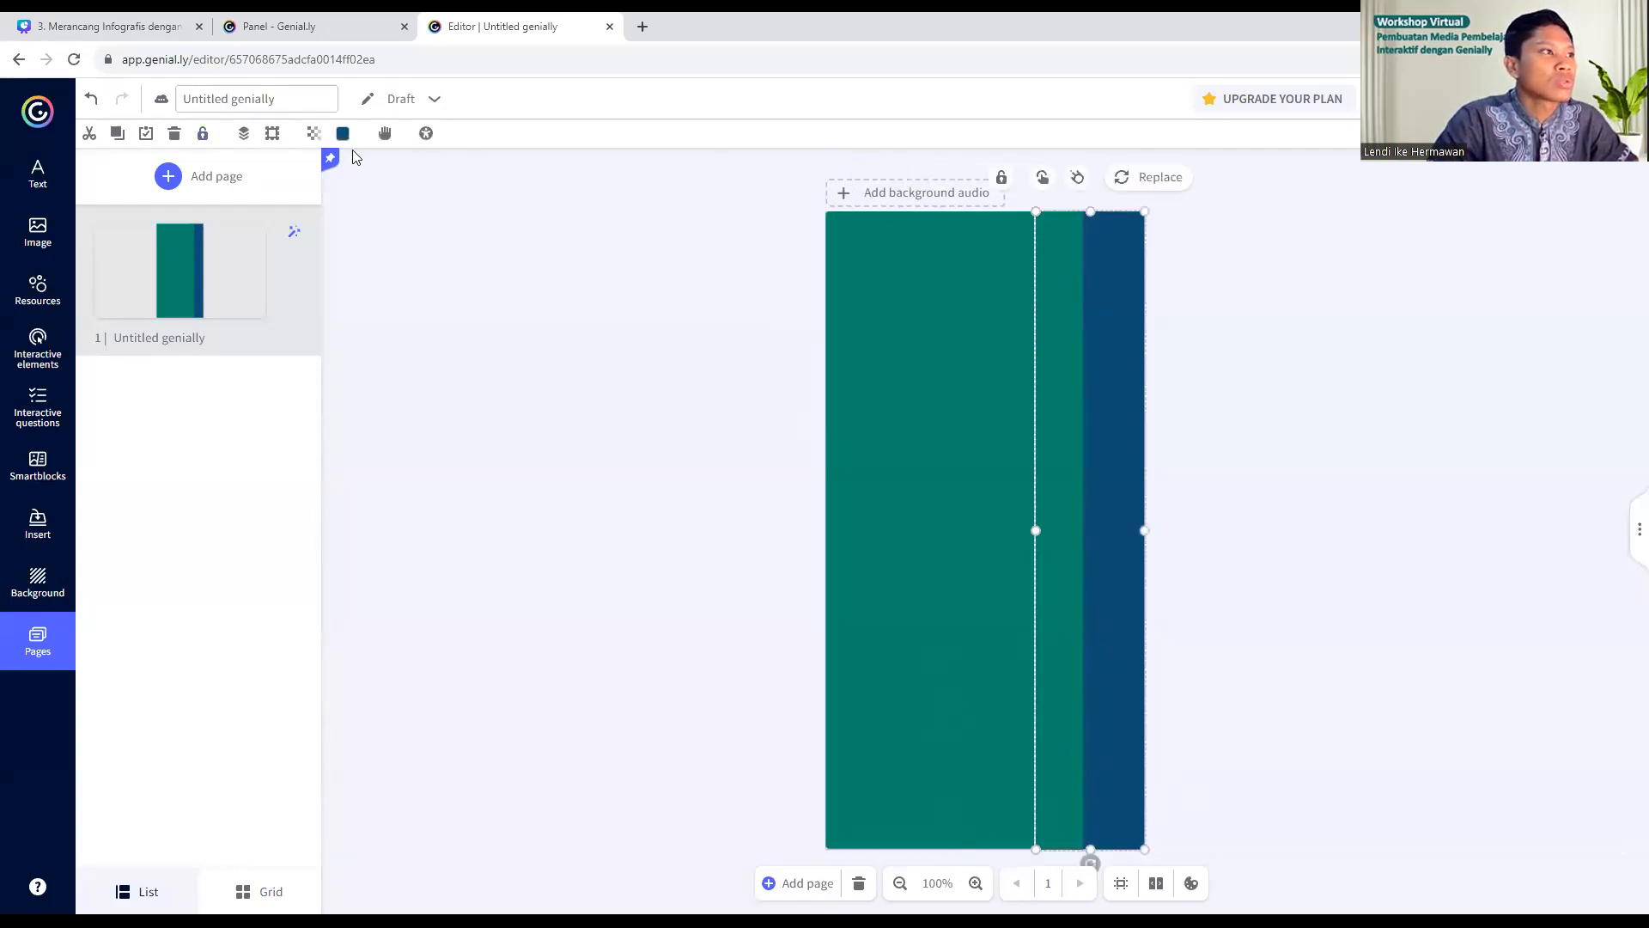
{"action": "left_click", "coordinate": [1214, 456]}
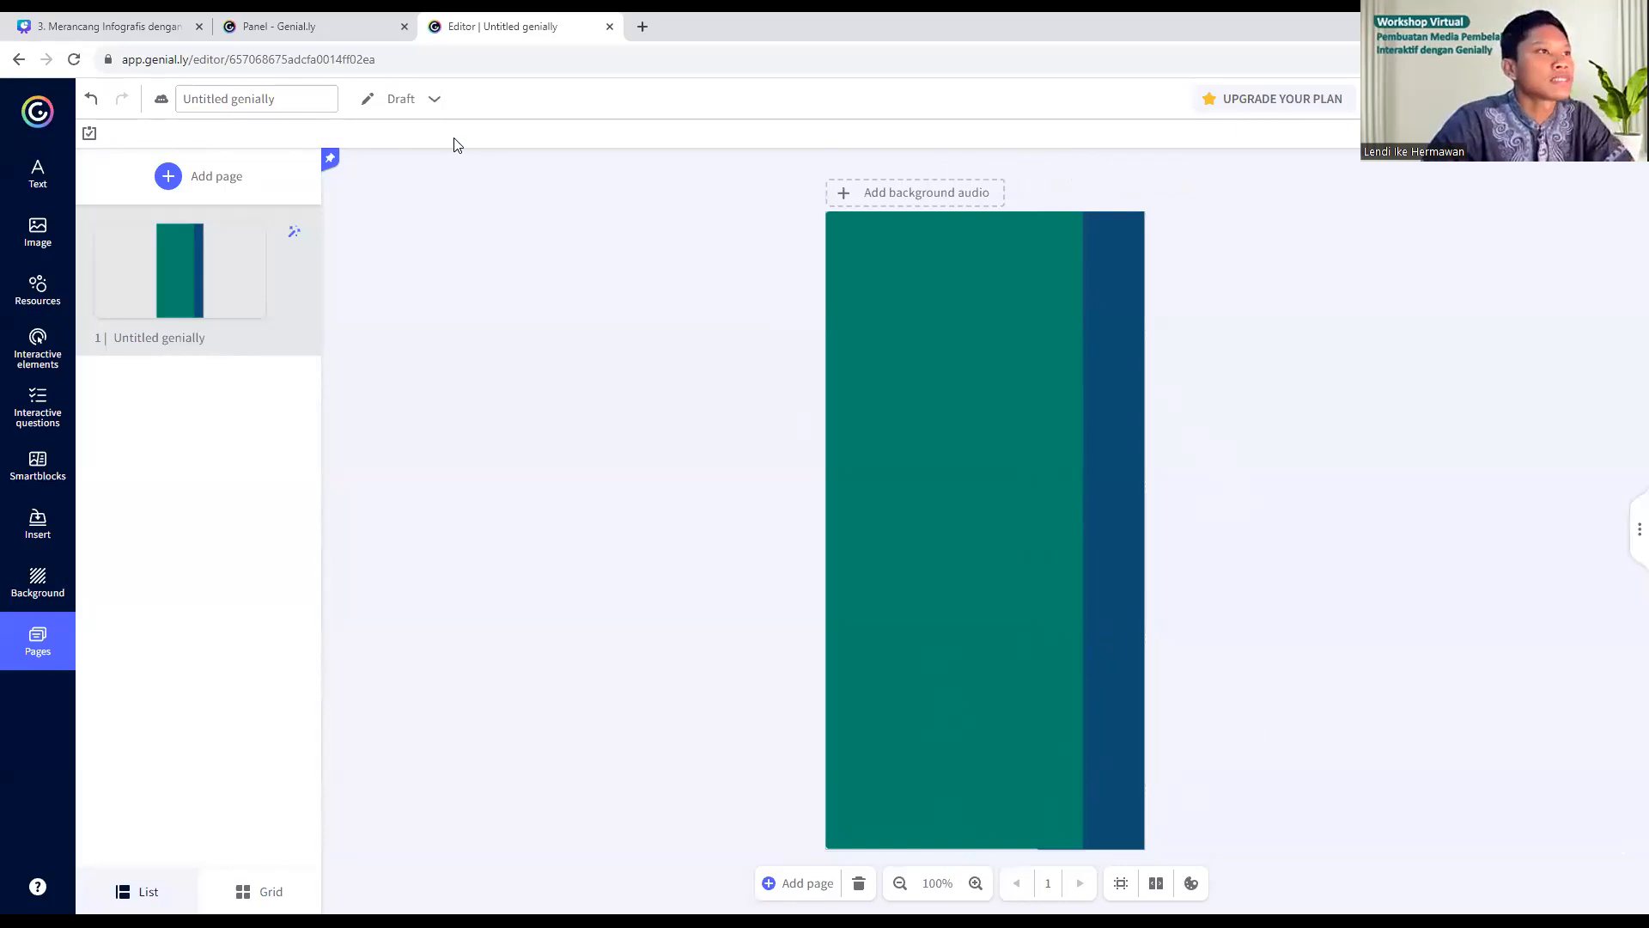
- Search Google Images for "profil pelajar pancasila" in a new browser tab
{"action": "left_click", "coordinate": [642, 26]}
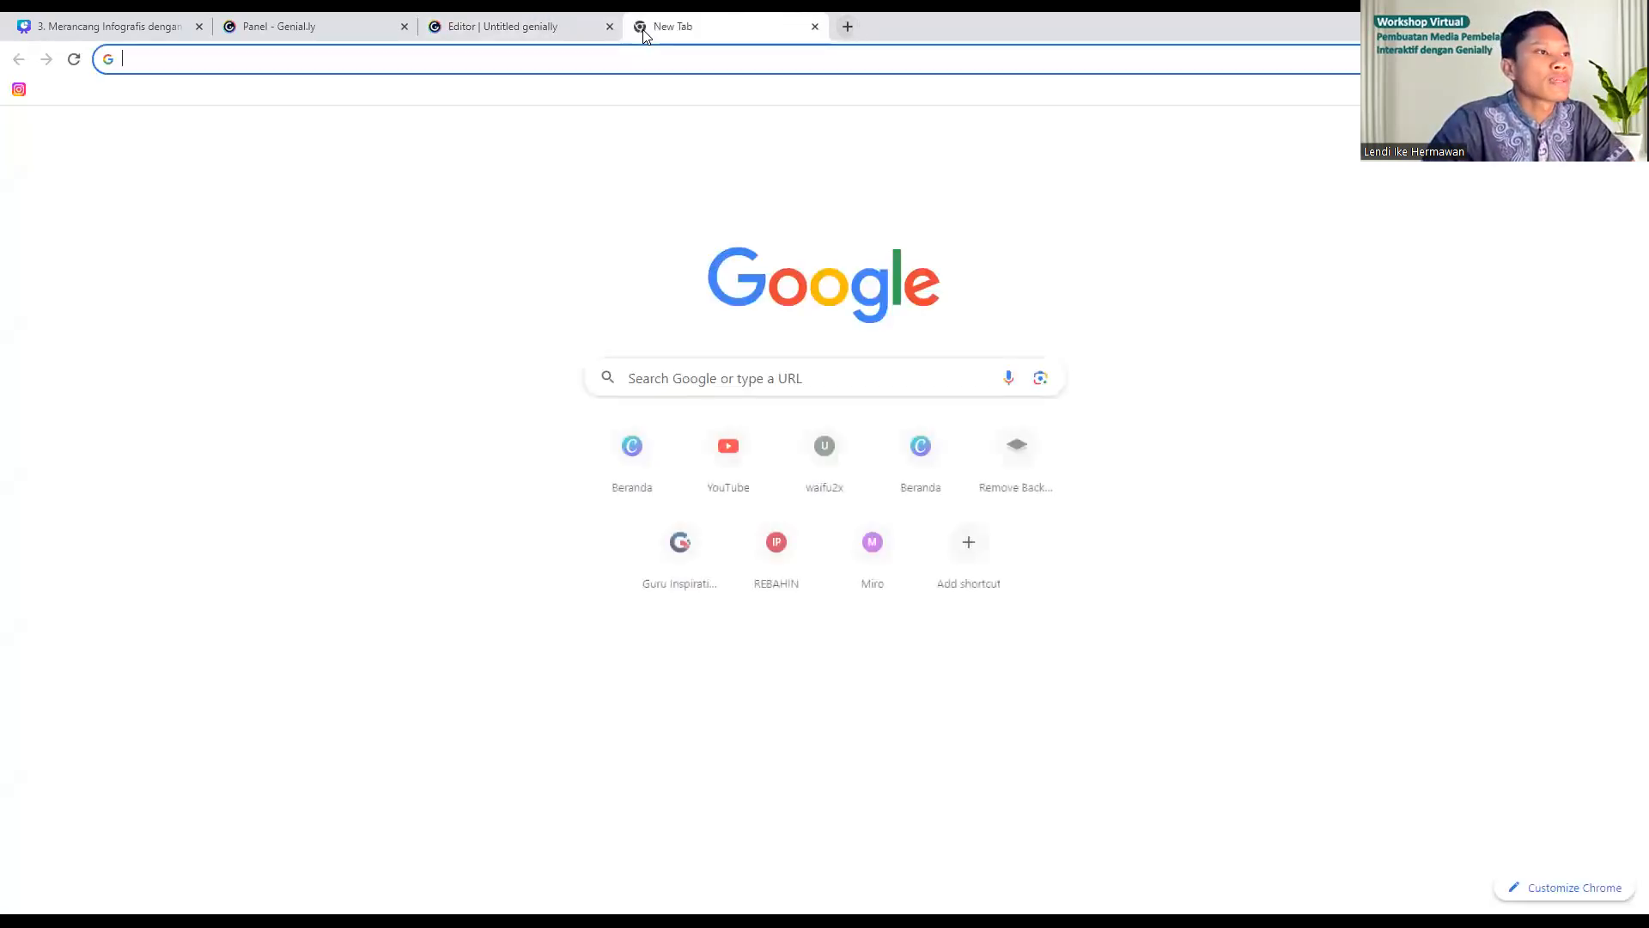
{"action": "left_click", "coordinate": [825, 378]}
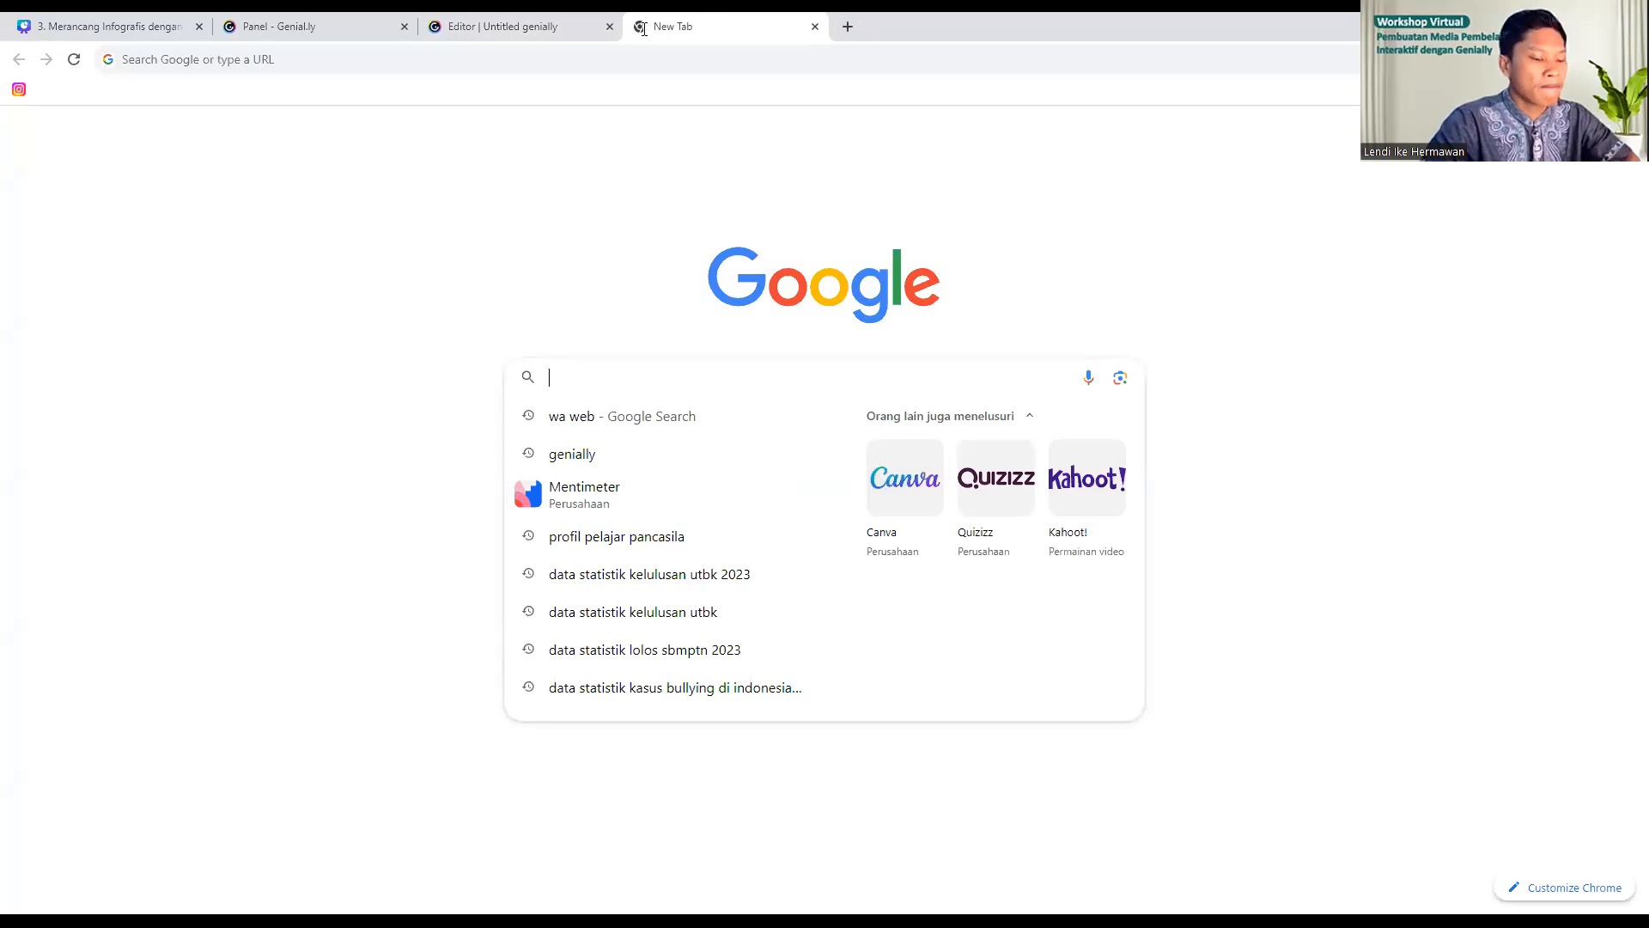
{"action": "type", "text": "prof"}
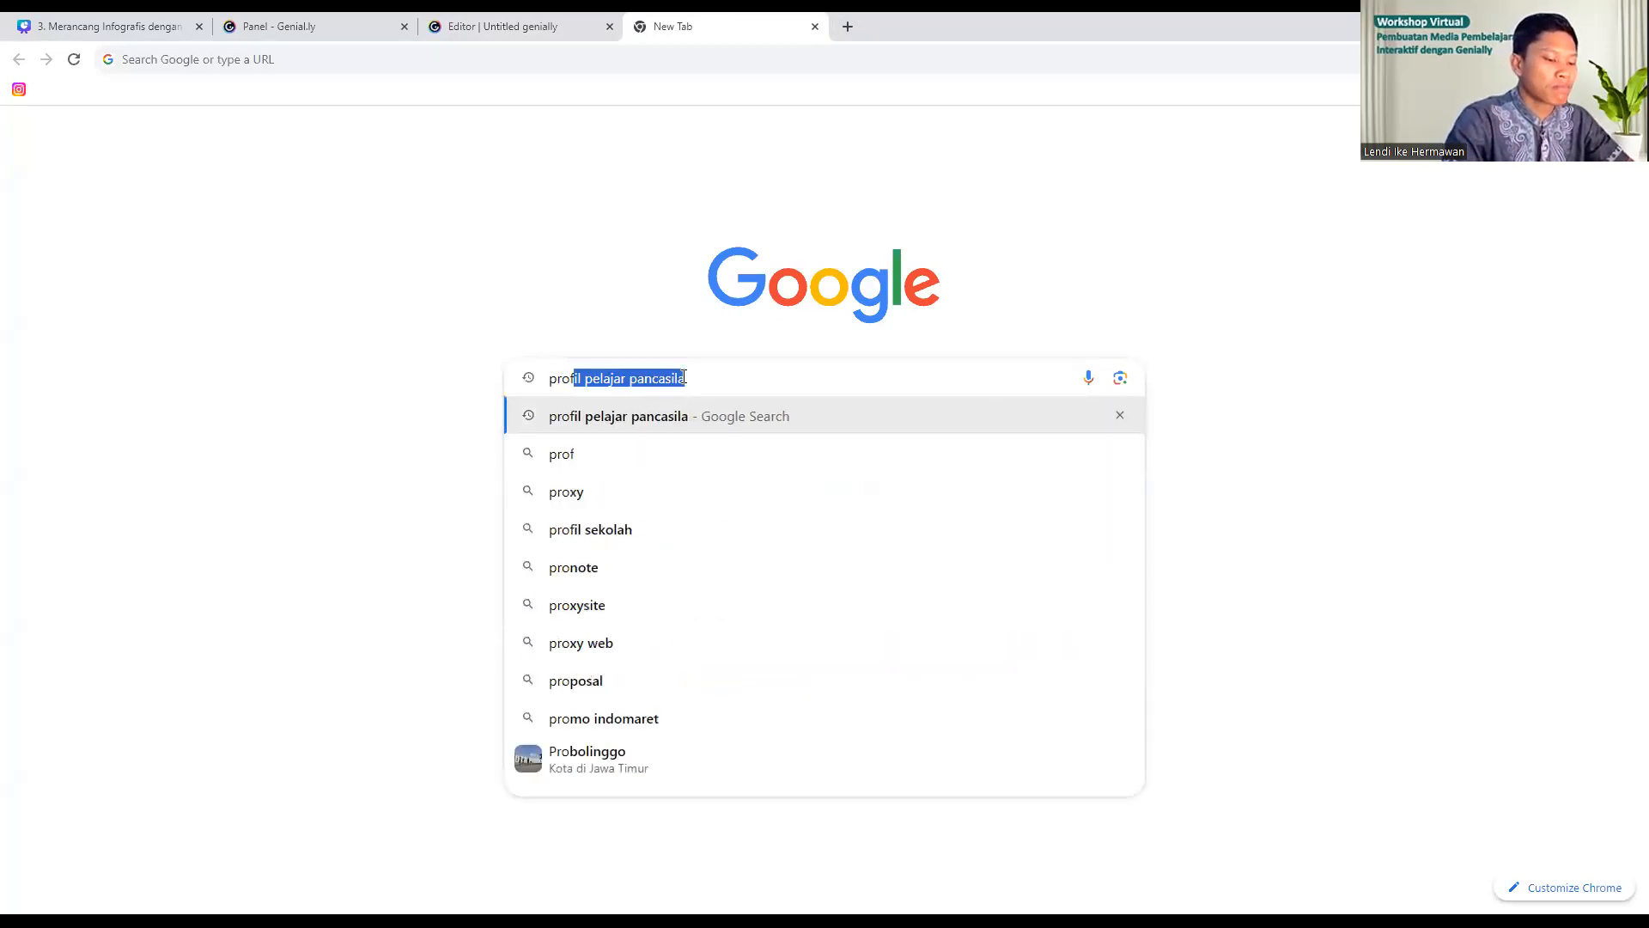
{"action": "type", "text": "il pelajar"}
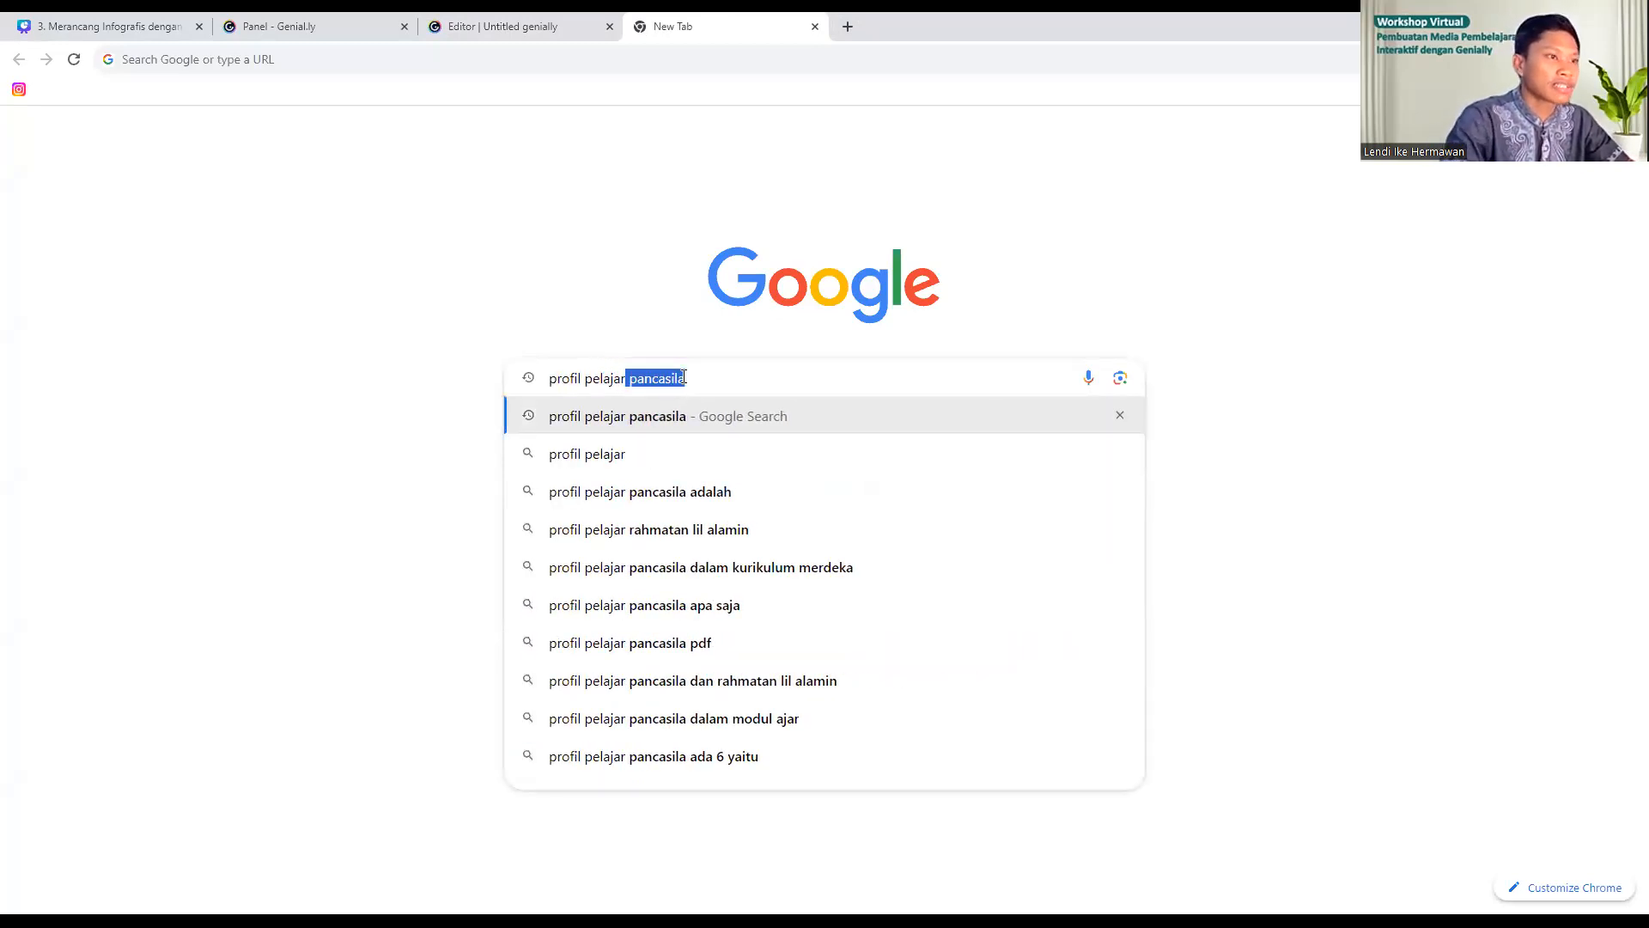
{"action": "type", "text": " pancasil"}
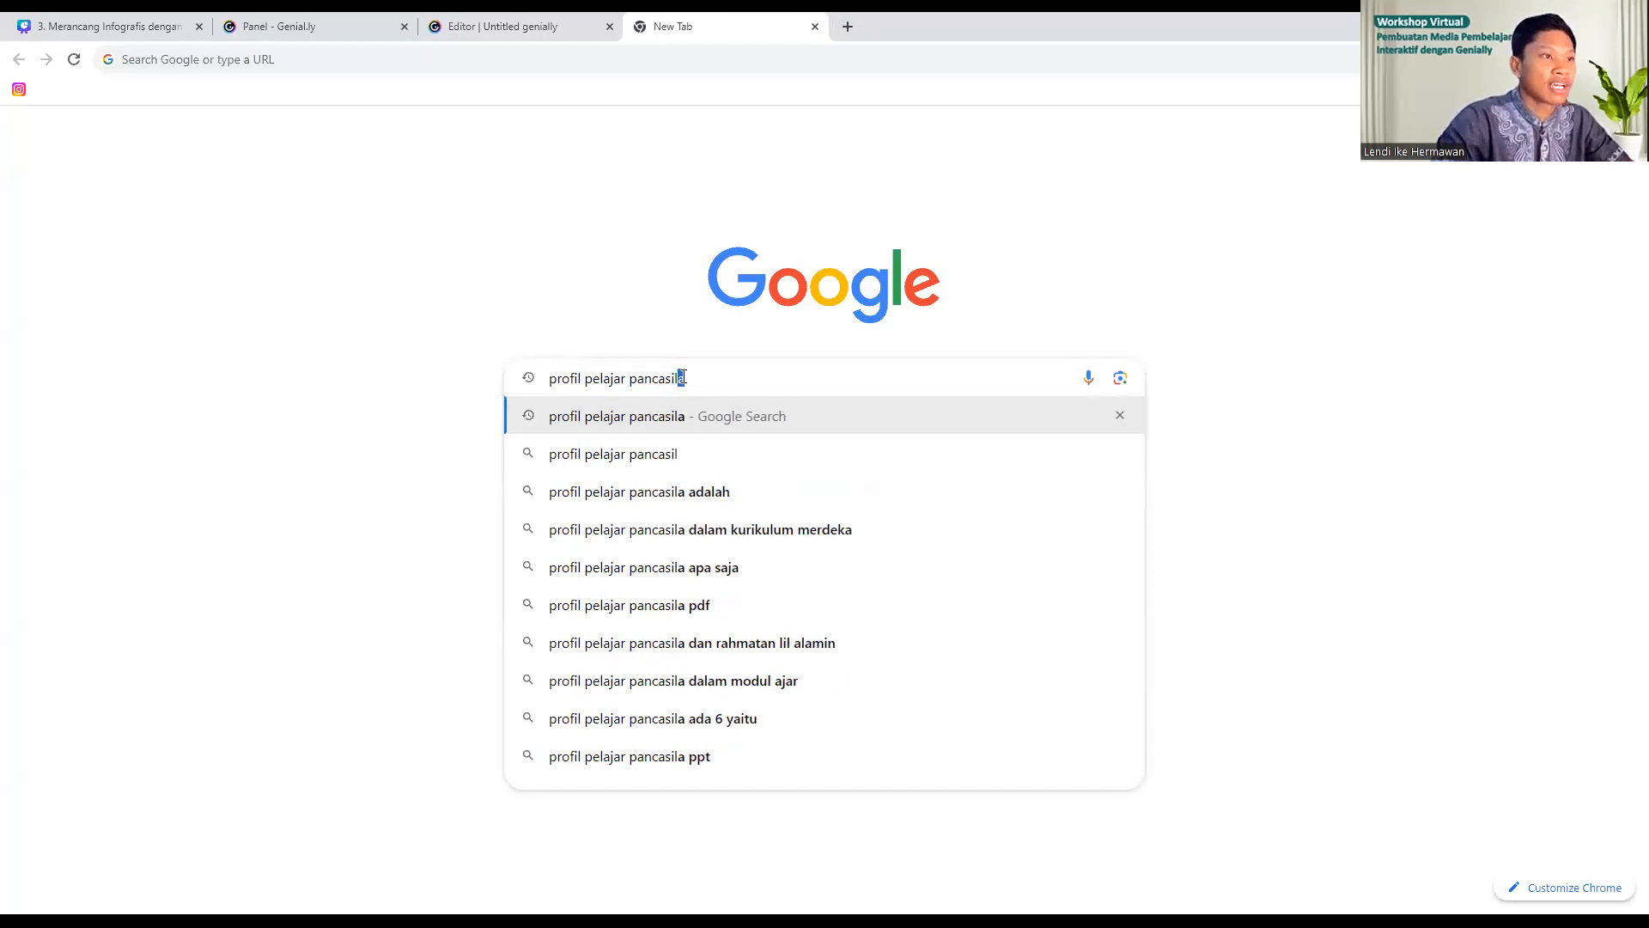
{"action": "key", "text": "Return"}
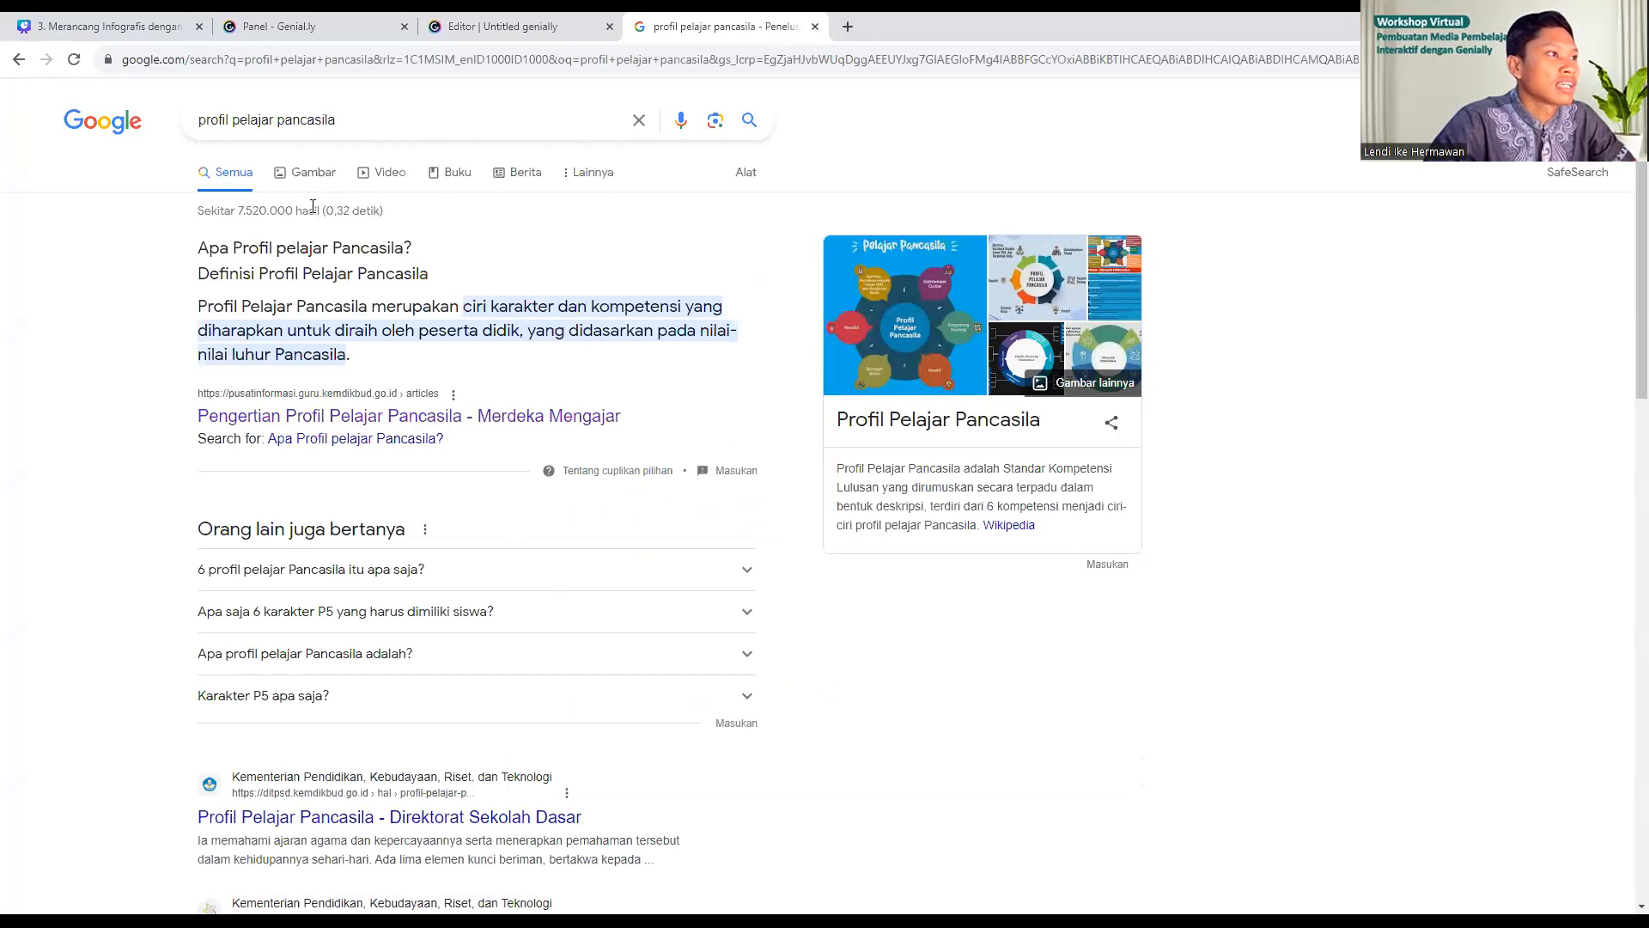
{"action": "left_click", "coordinate": [300, 176]}
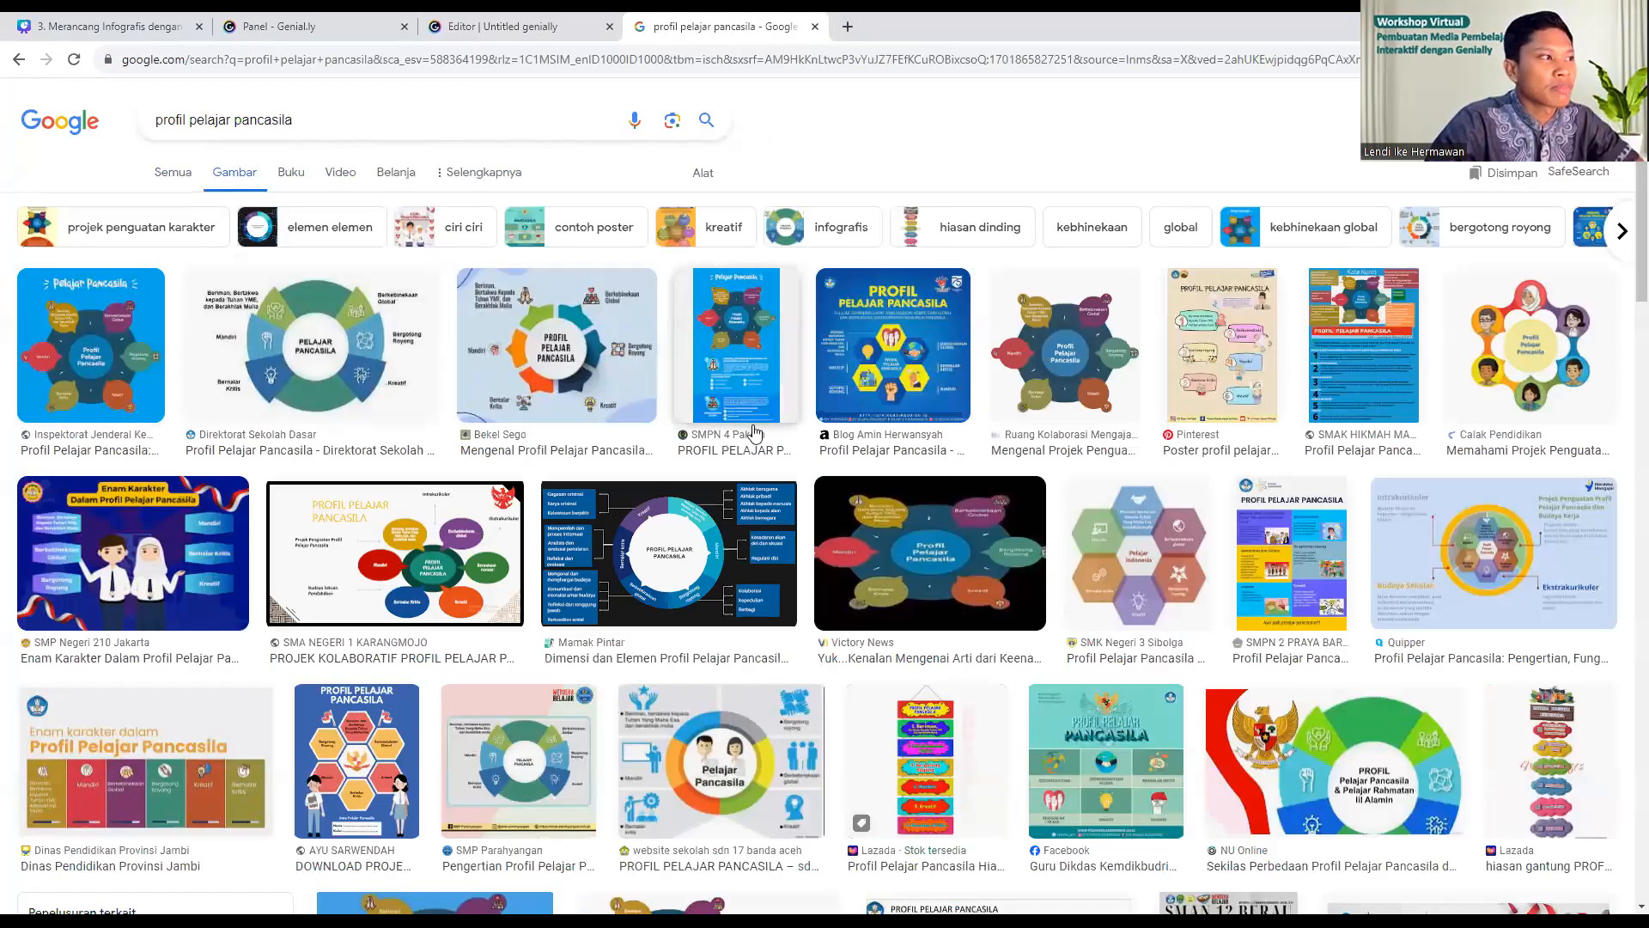
- Save the Ruang Kolaborasi Mengajar Merdeka diagram to Downloads as PNG "unnamed (2)" and return to the Genially editor
{"action": "scroll", "coordinate": [302, 432], "scroll_direction": "down", "scroll_amount": 1}
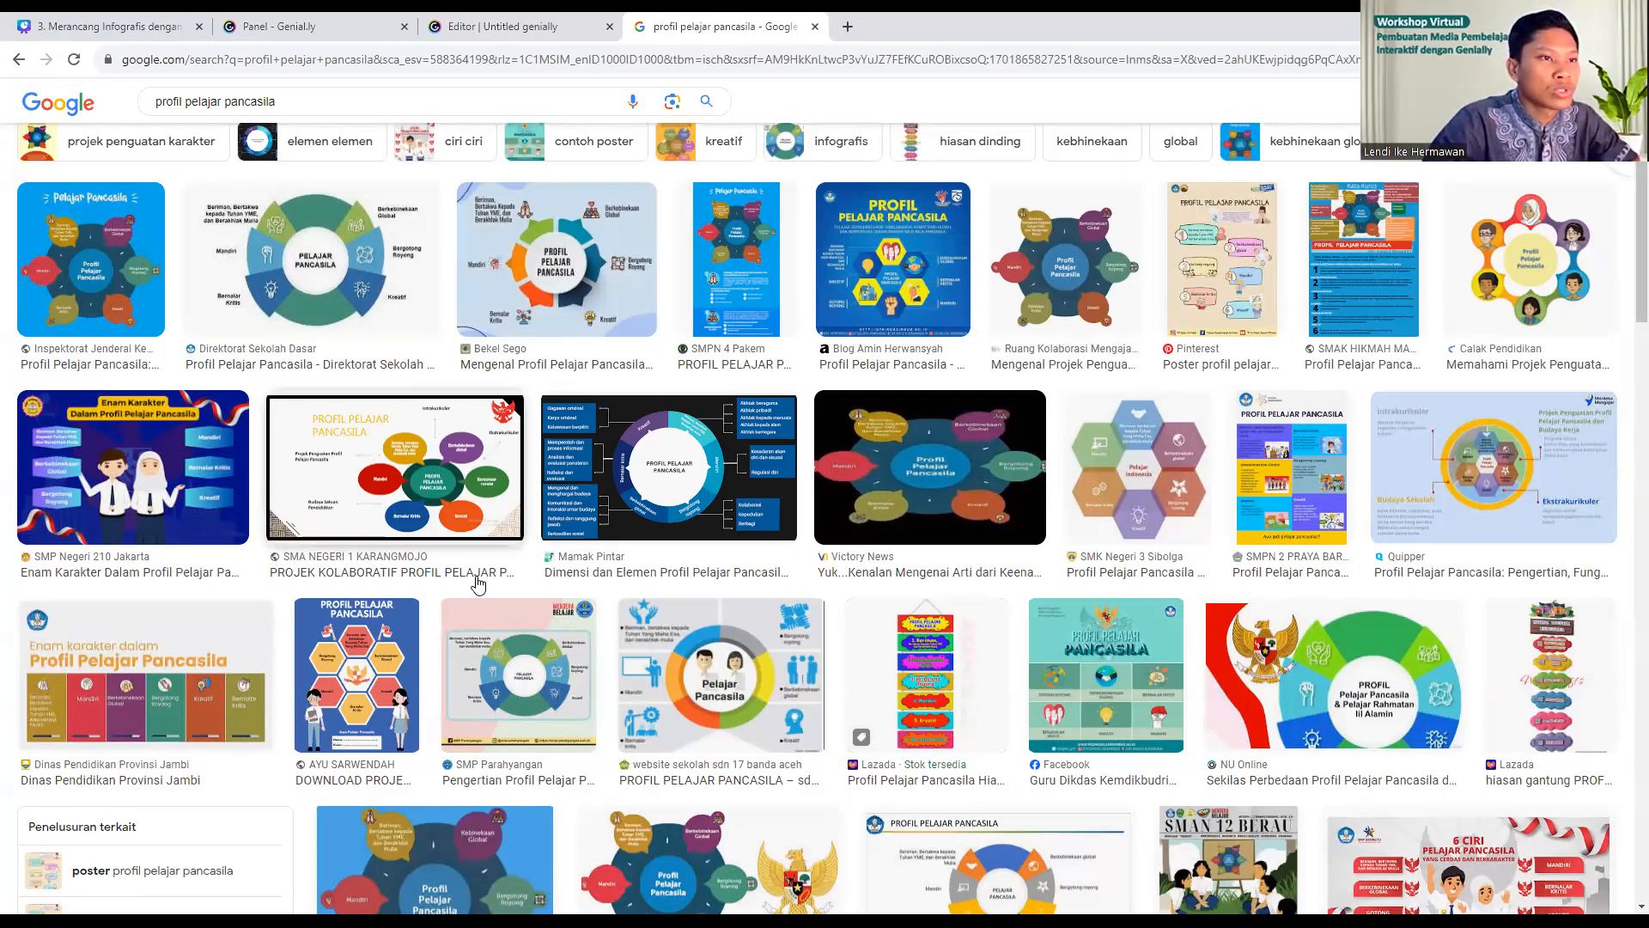
{"action": "left_click", "coordinate": [1062, 276]}
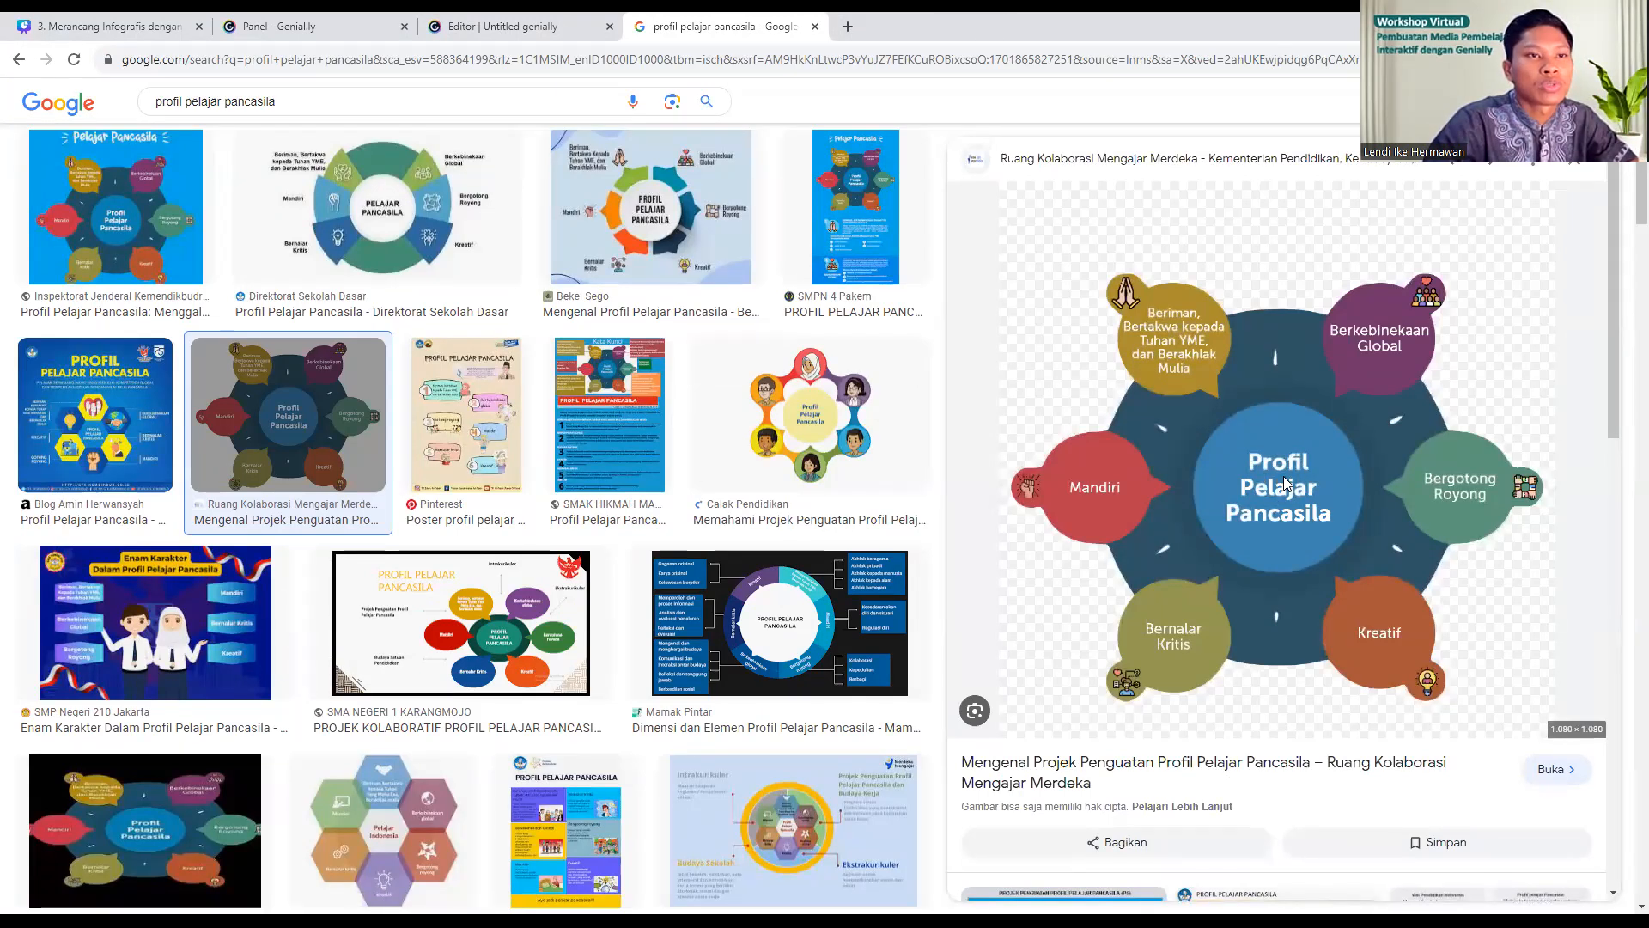
{"action": "right_click", "coordinate": [1347, 567]}
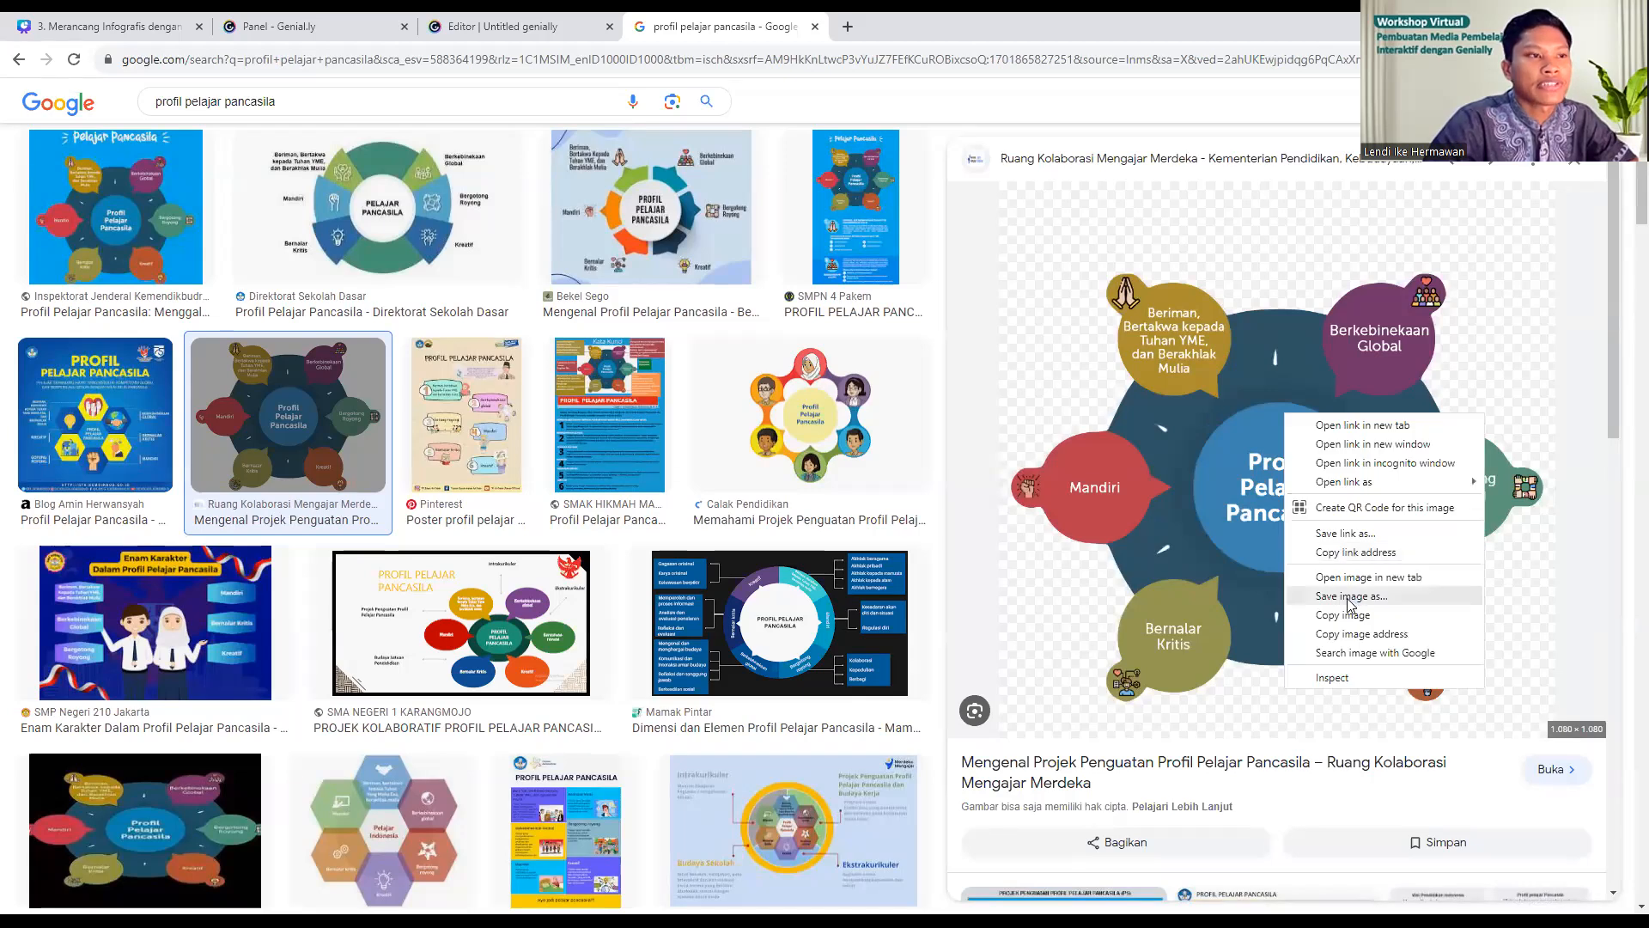
{"action": "left_click", "coordinate": [1346, 596]}
{"action": "left_click", "coordinate": [736, 591]}
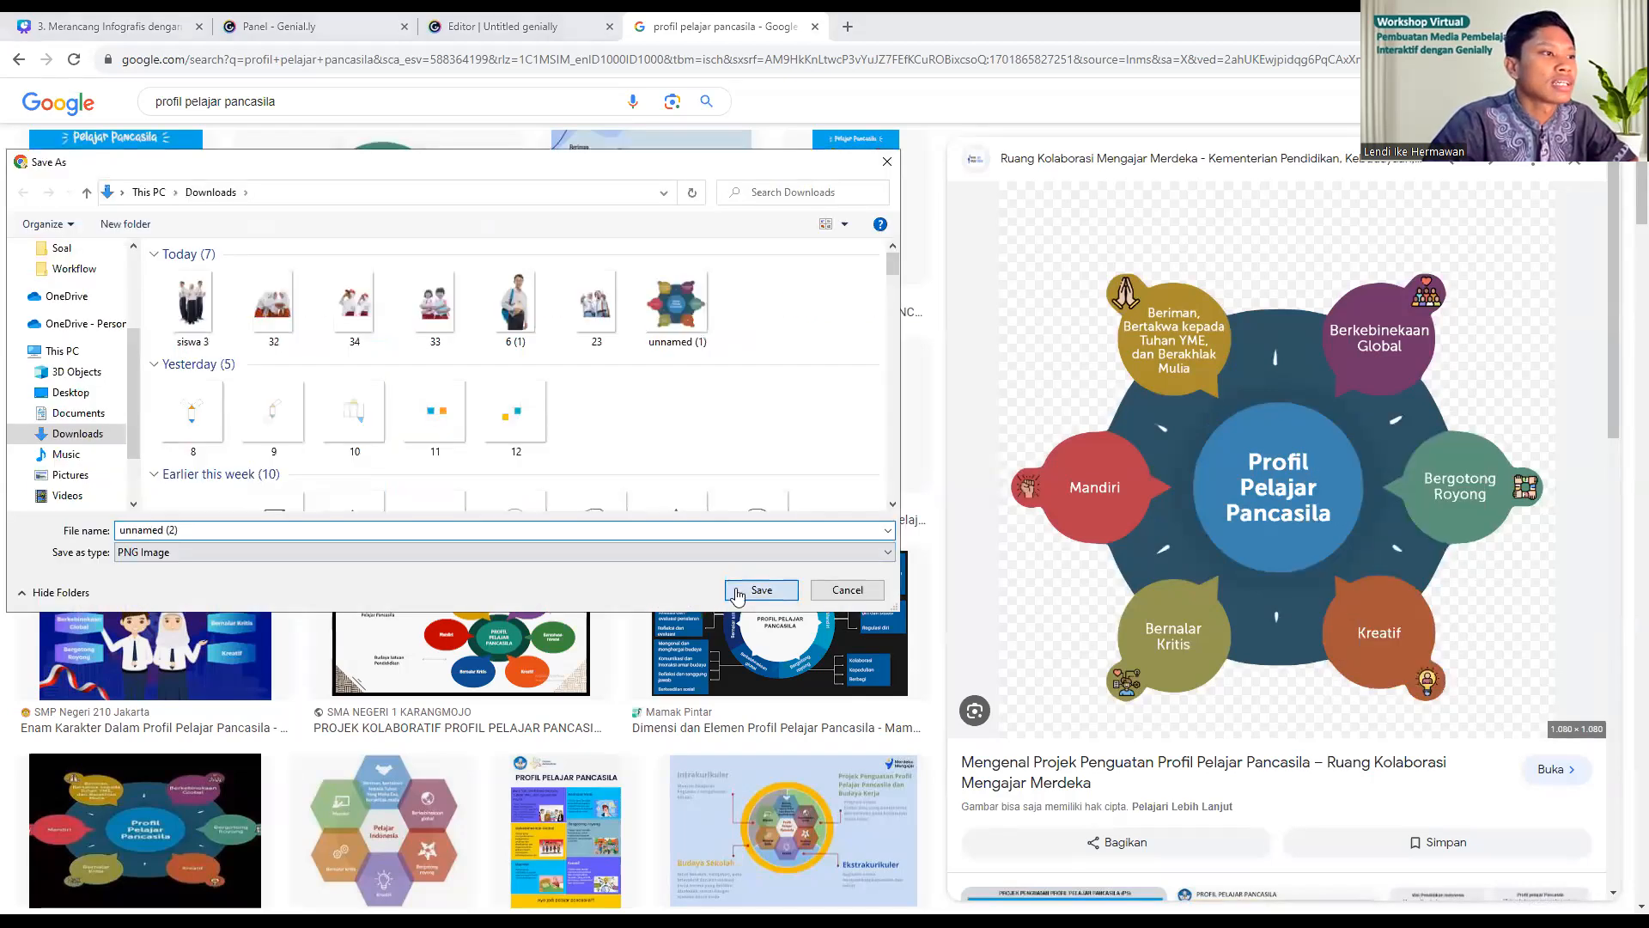
{"action": "scroll", "coordinate": [547, 443], "scroll_direction": "up", "scroll_amount": 2}
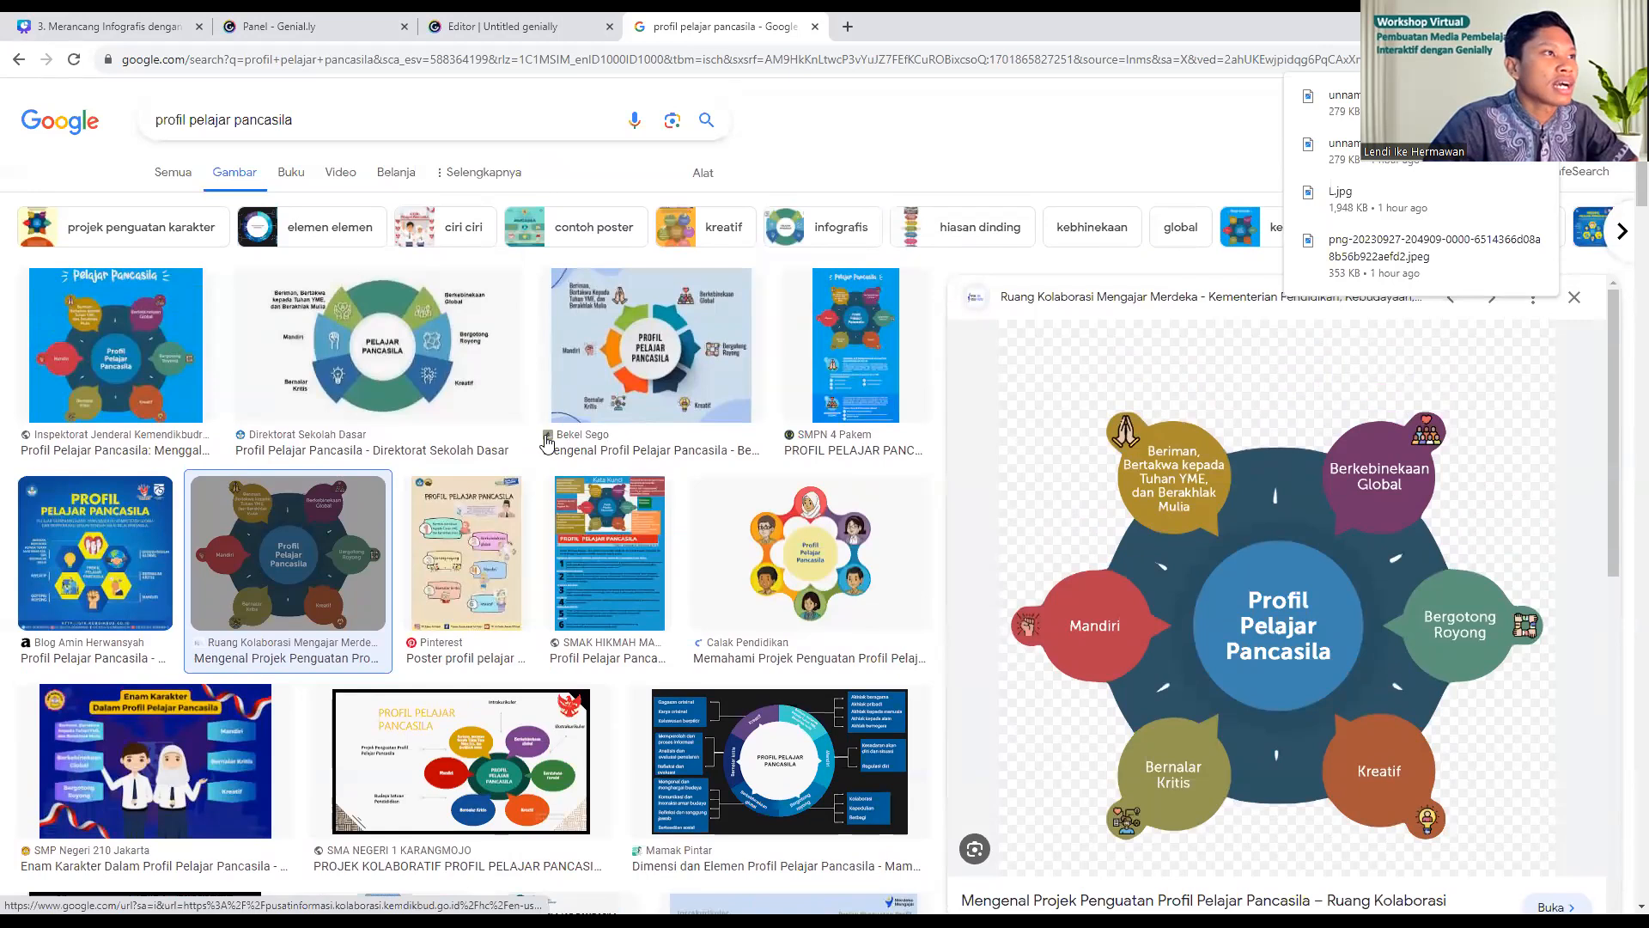
{"action": "left_click", "coordinate": [516, 26]}
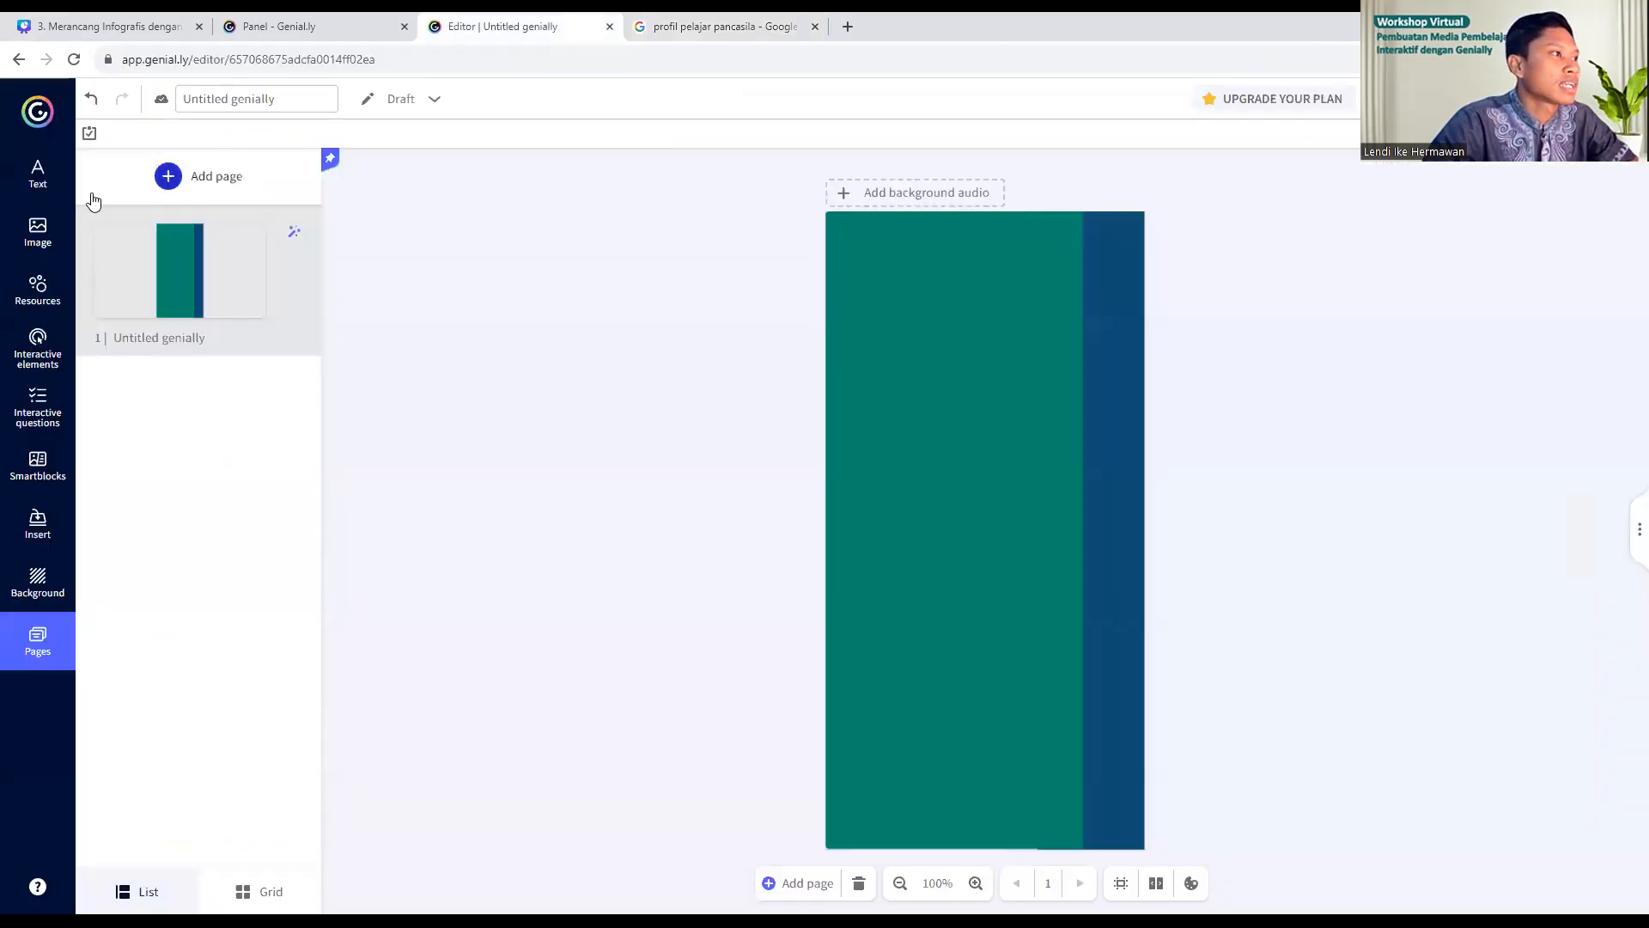
- Upload the diagram image "unnamed (2)" from the Downloads folder to the image library
{"action": "left_click", "coordinate": [38, 230]}
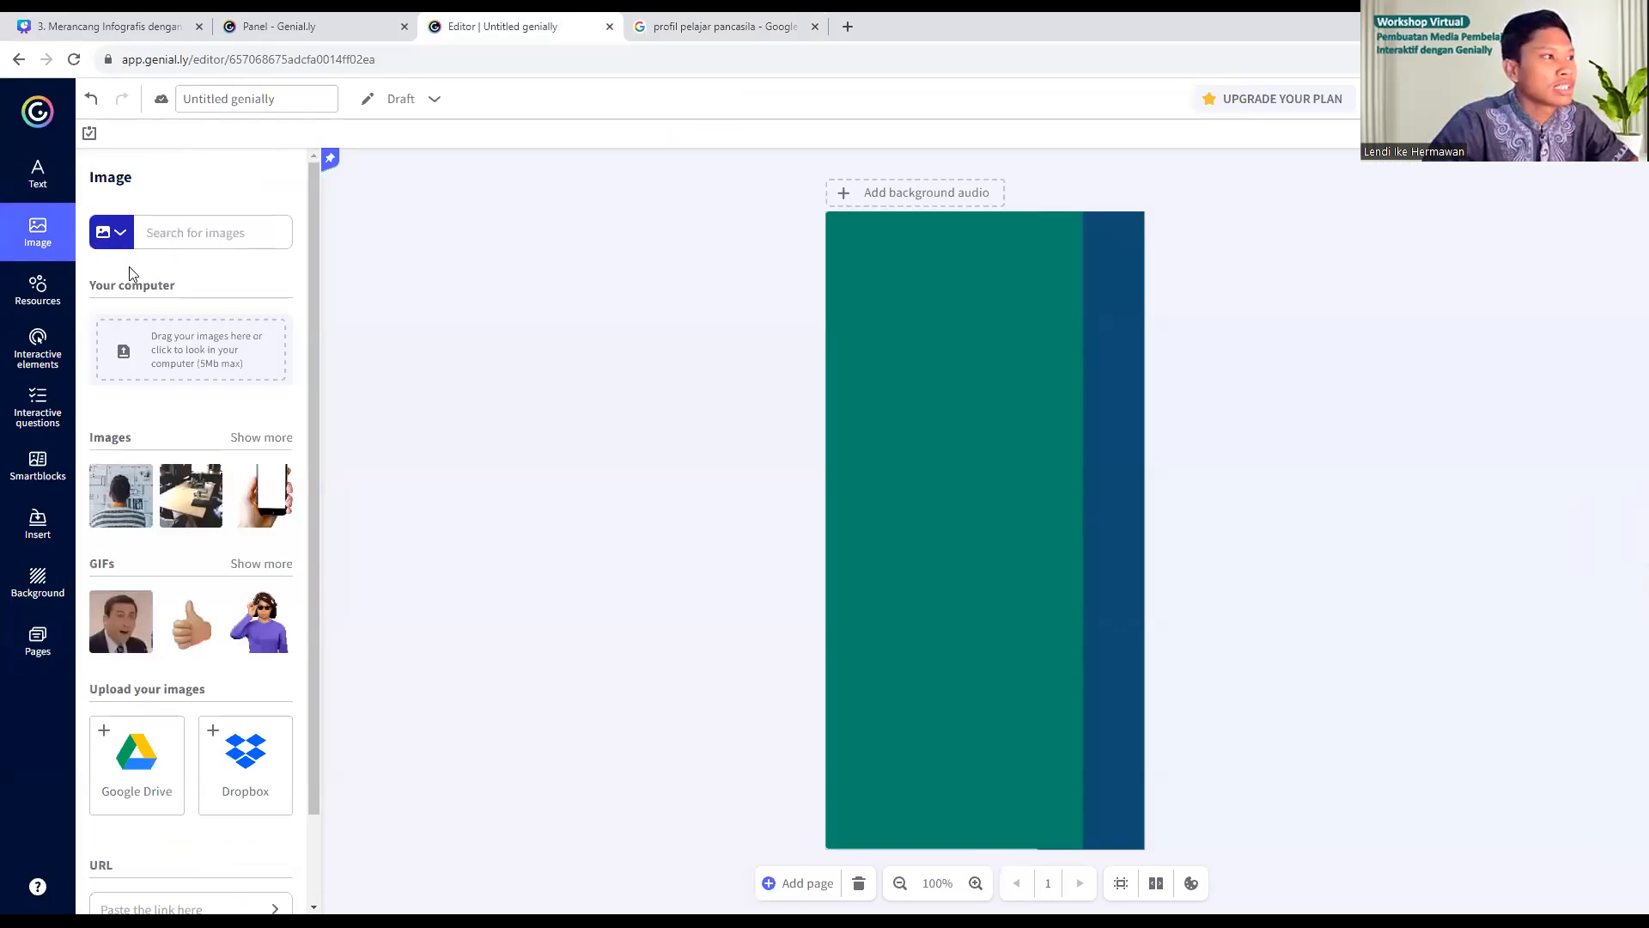
{"action": "left_click", "coordinate": [225, 314]}
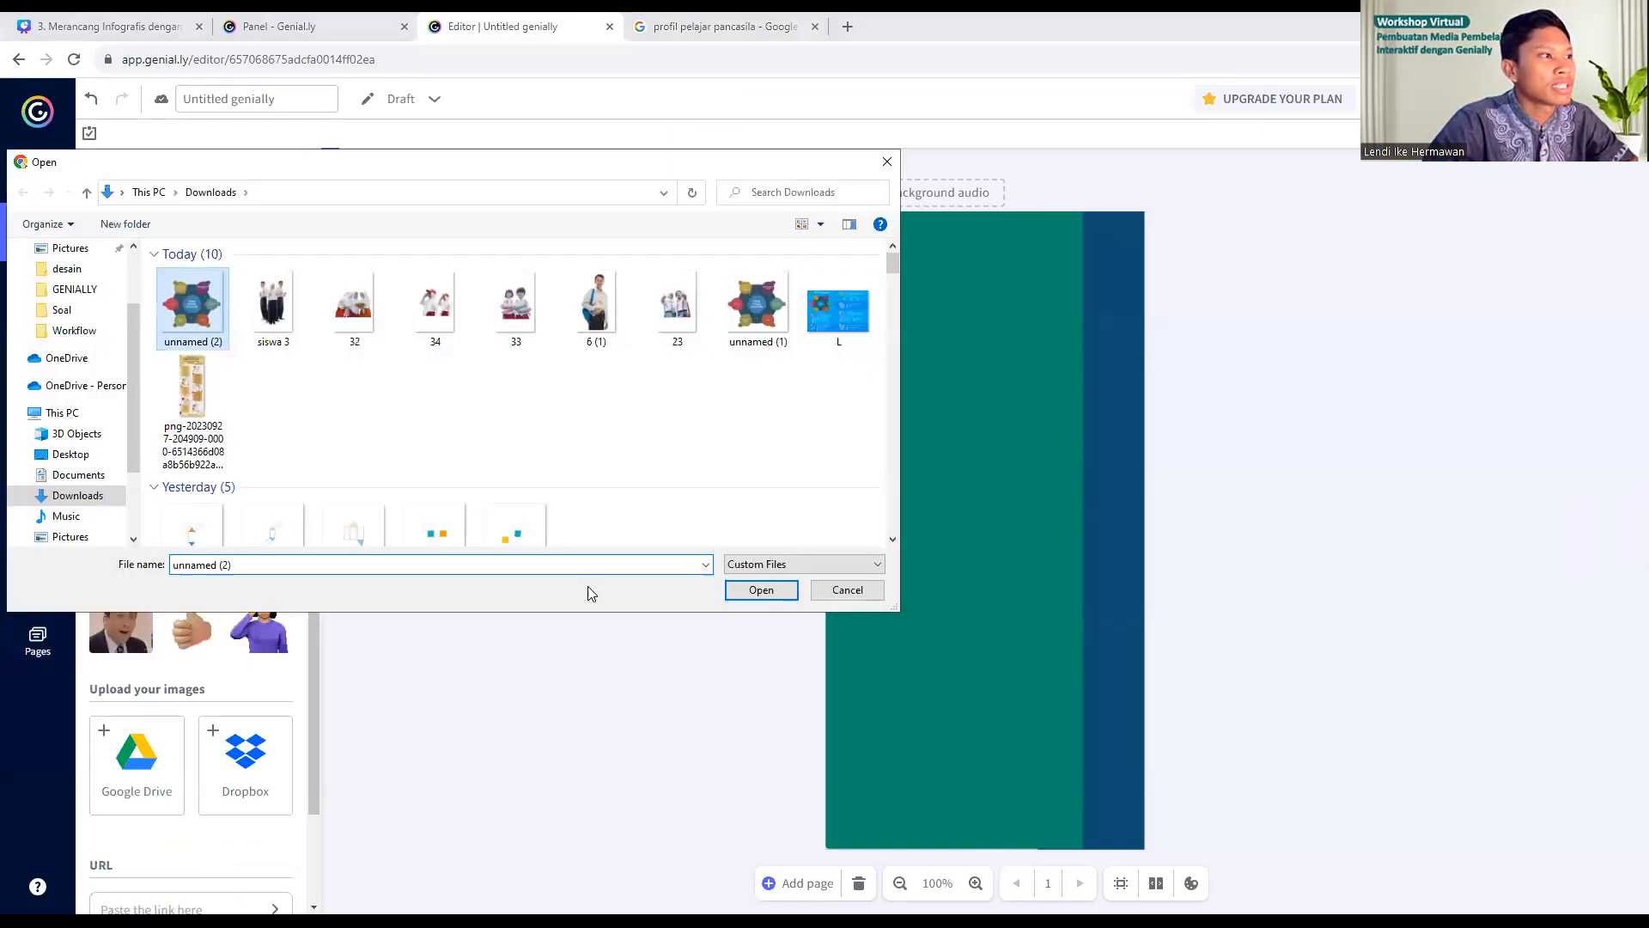
{"action": "left_click", "coordinate": [760, 590]}
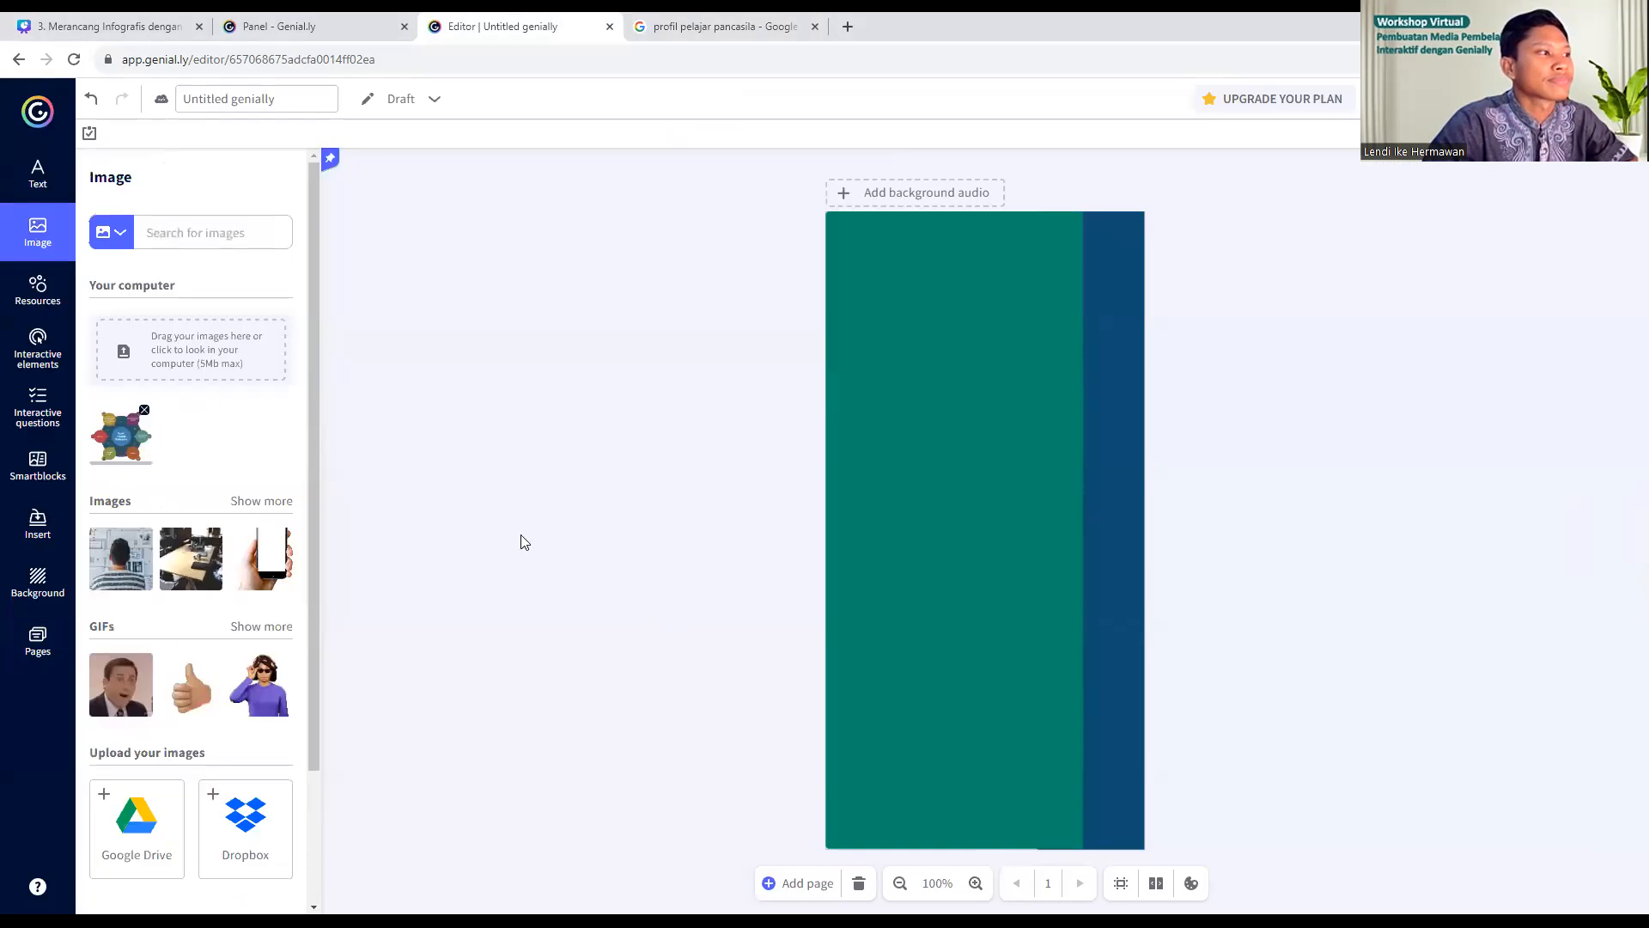
- Insert the uploaded diagram, move it to the middle of the page and scale it down to fit the page width
{"action": "left_click", "coordinate": [124, 445]}
{"action": "left_click_drag", "start_coordinate": [1053, 577], "coordinate": [996, 601]}
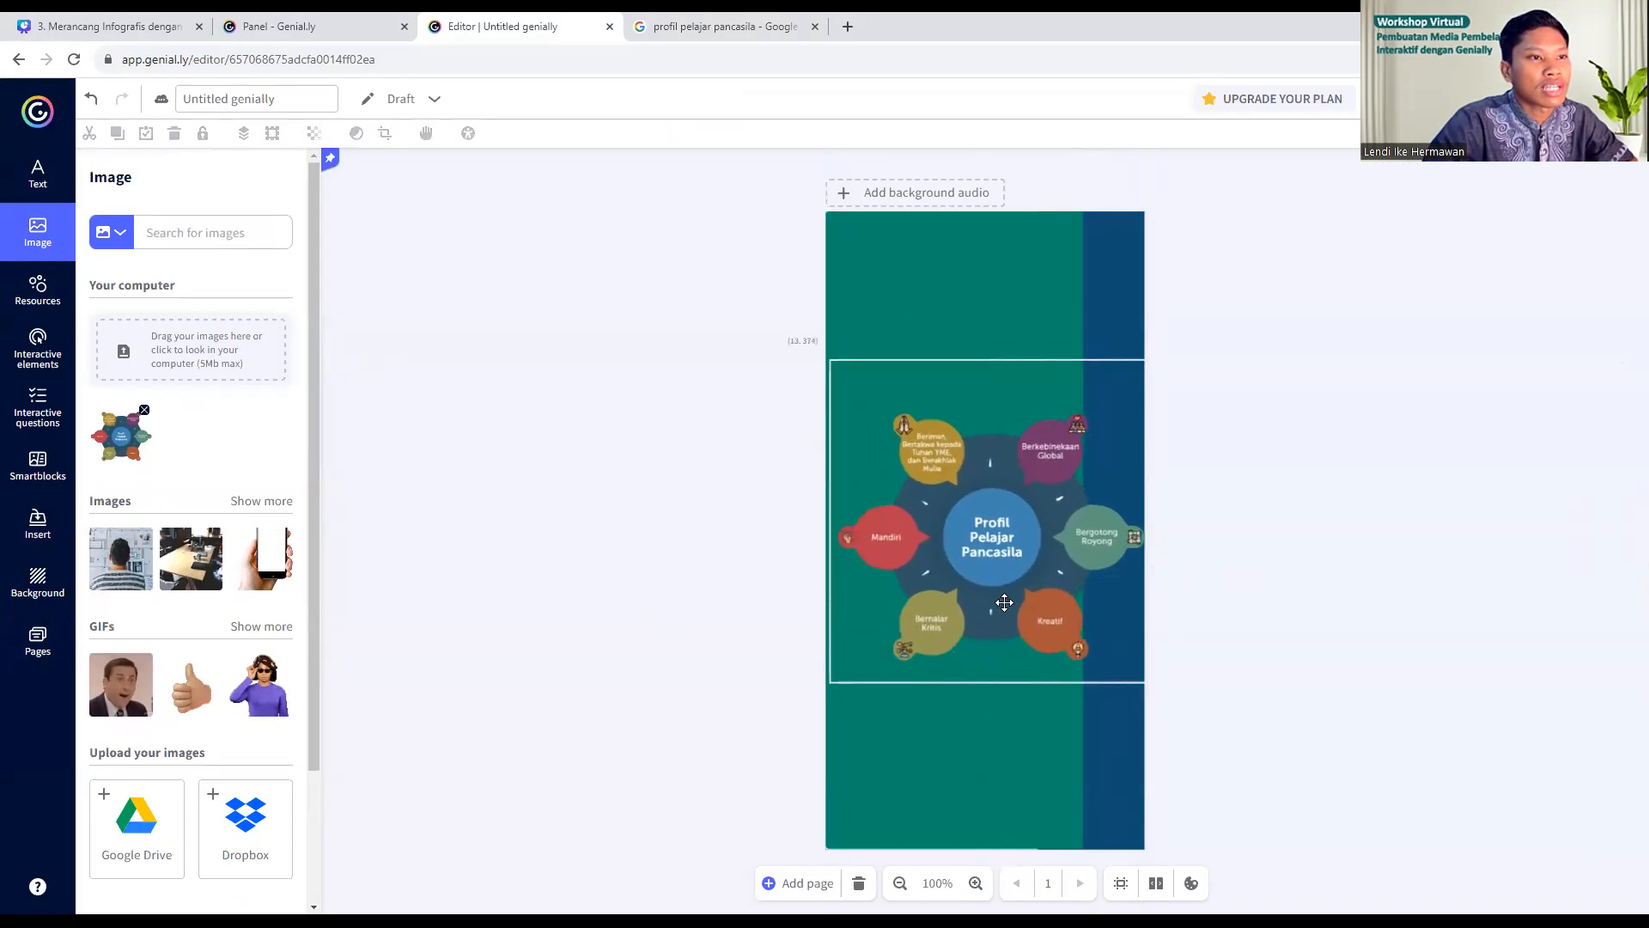
{"action": "left_click_drag", "start_coordinate": [1149, 685], "coordinate": [1135, 665]}
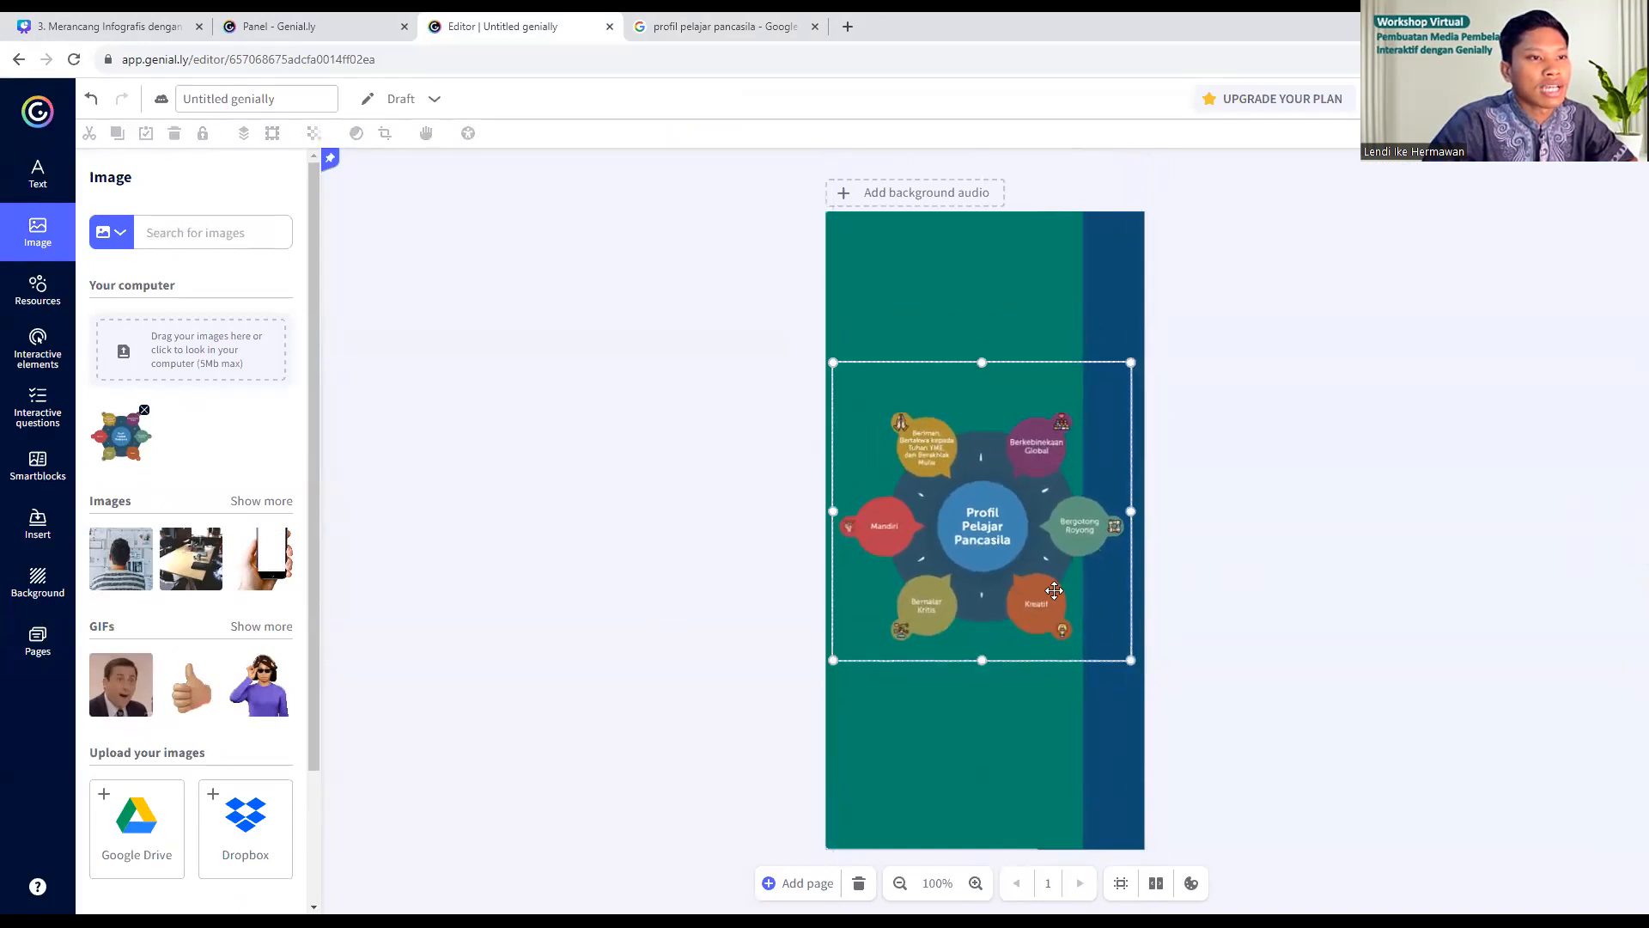
- Unlock the green background rectangle and change its fill to light green #D8F0C1
{"action": "left_click", "coordinate": [1004, 756]}
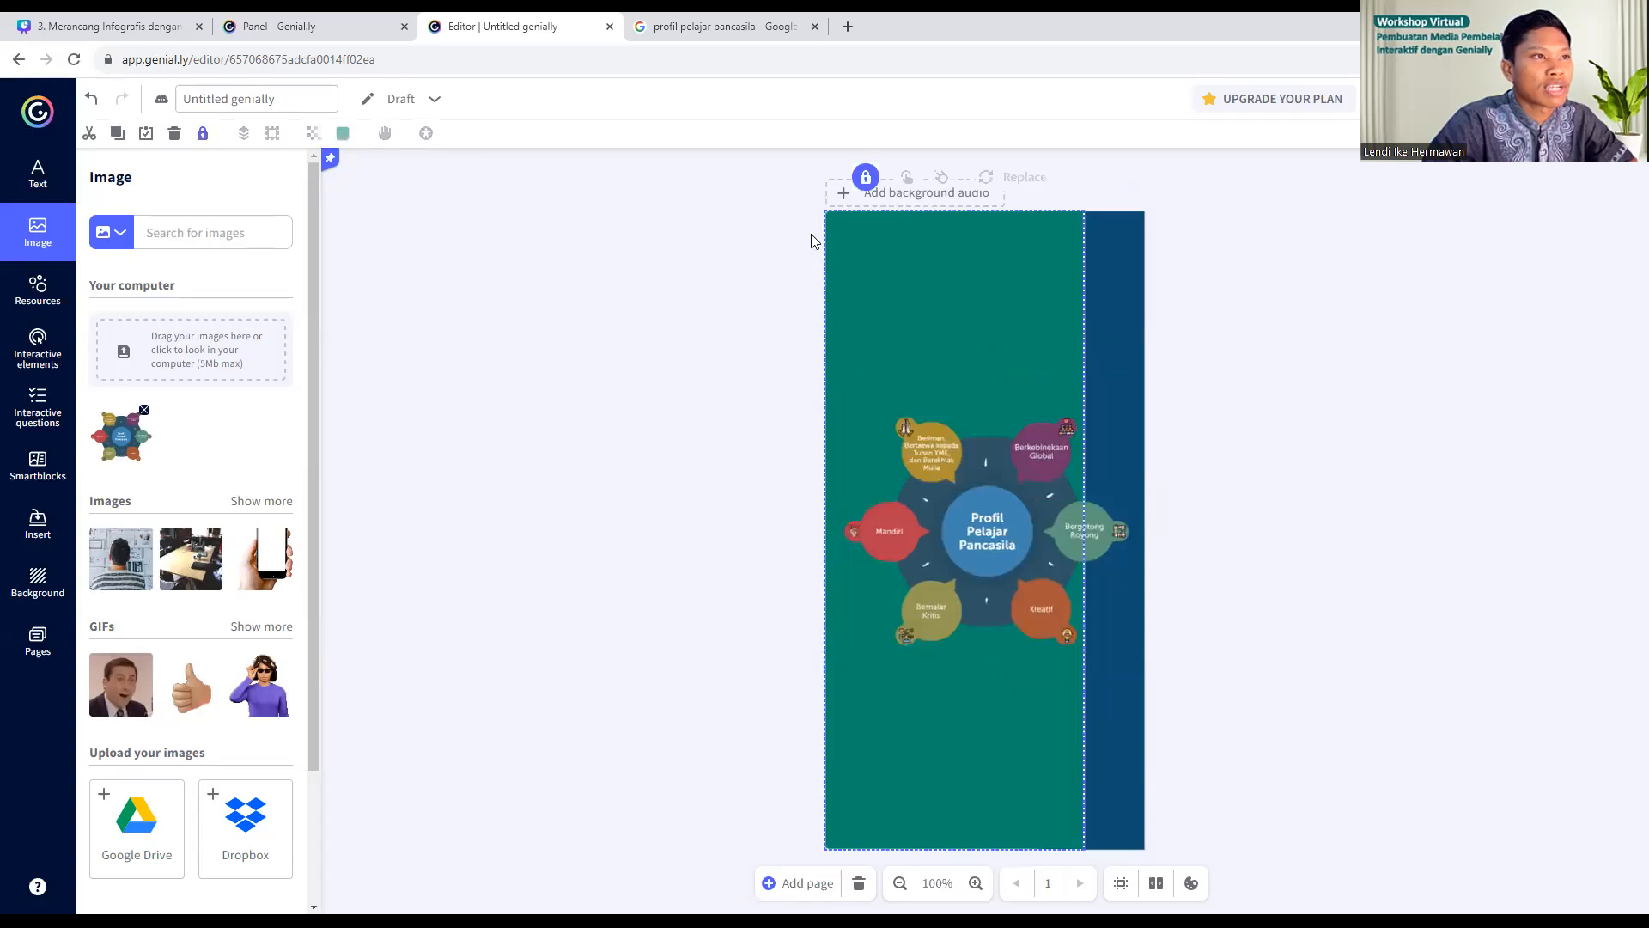
{"action": "left_click", "coordinate": [345, 133]}
{"action": "left_click", "coordinate": [400, 249]}
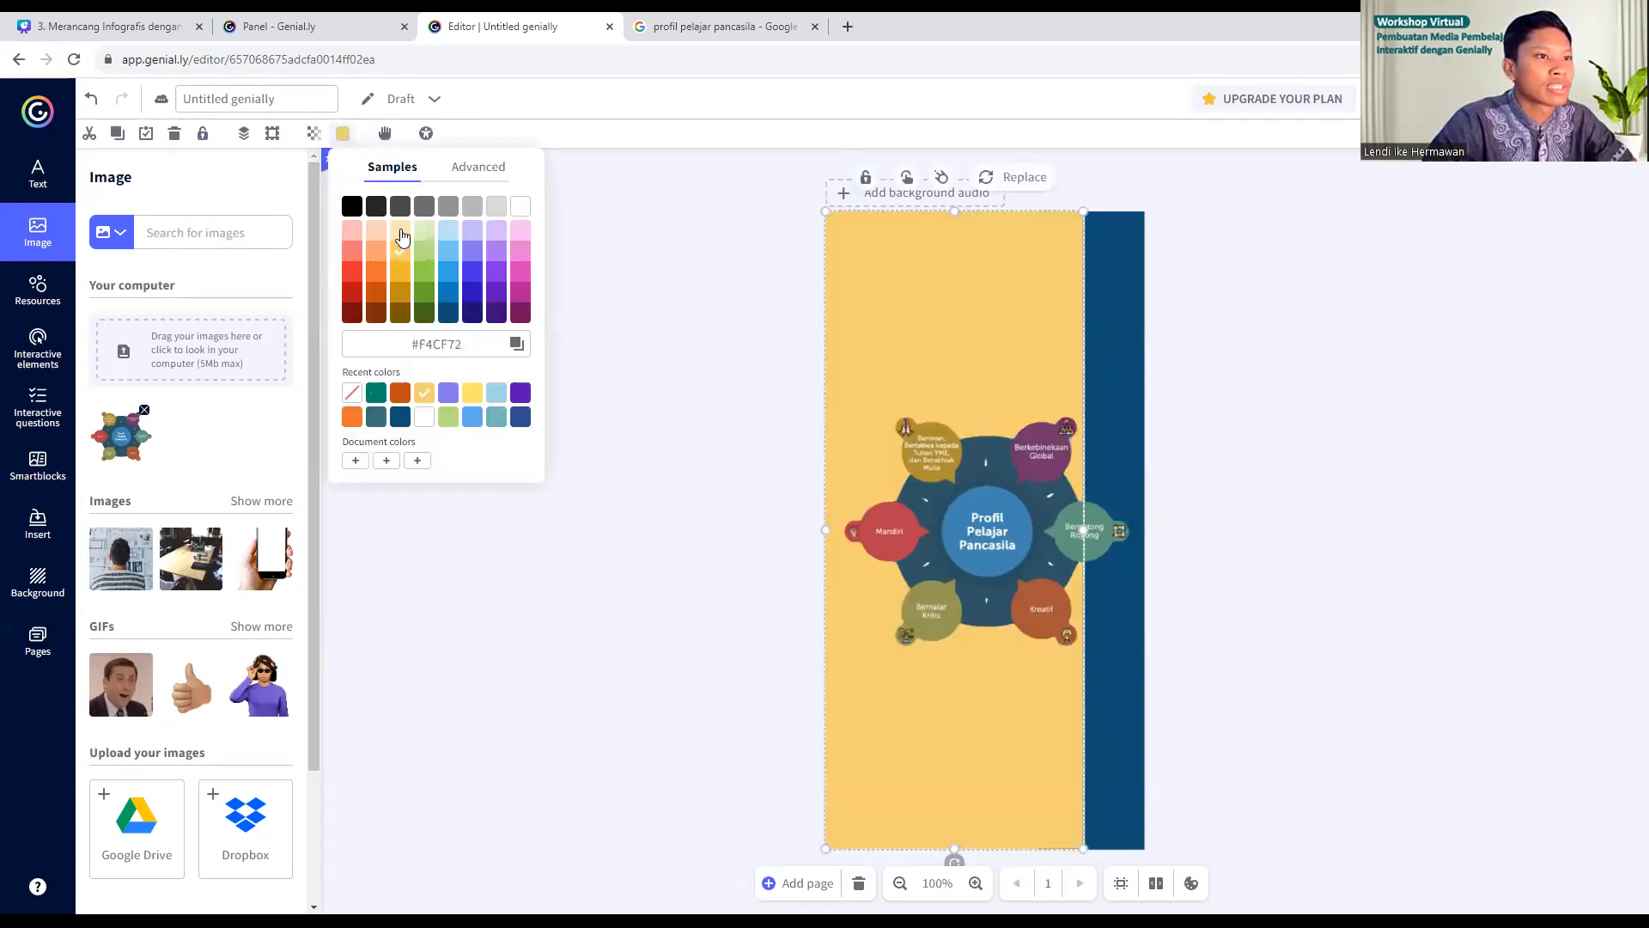
{"action": "left_click", "coordinate": [401, 231]}
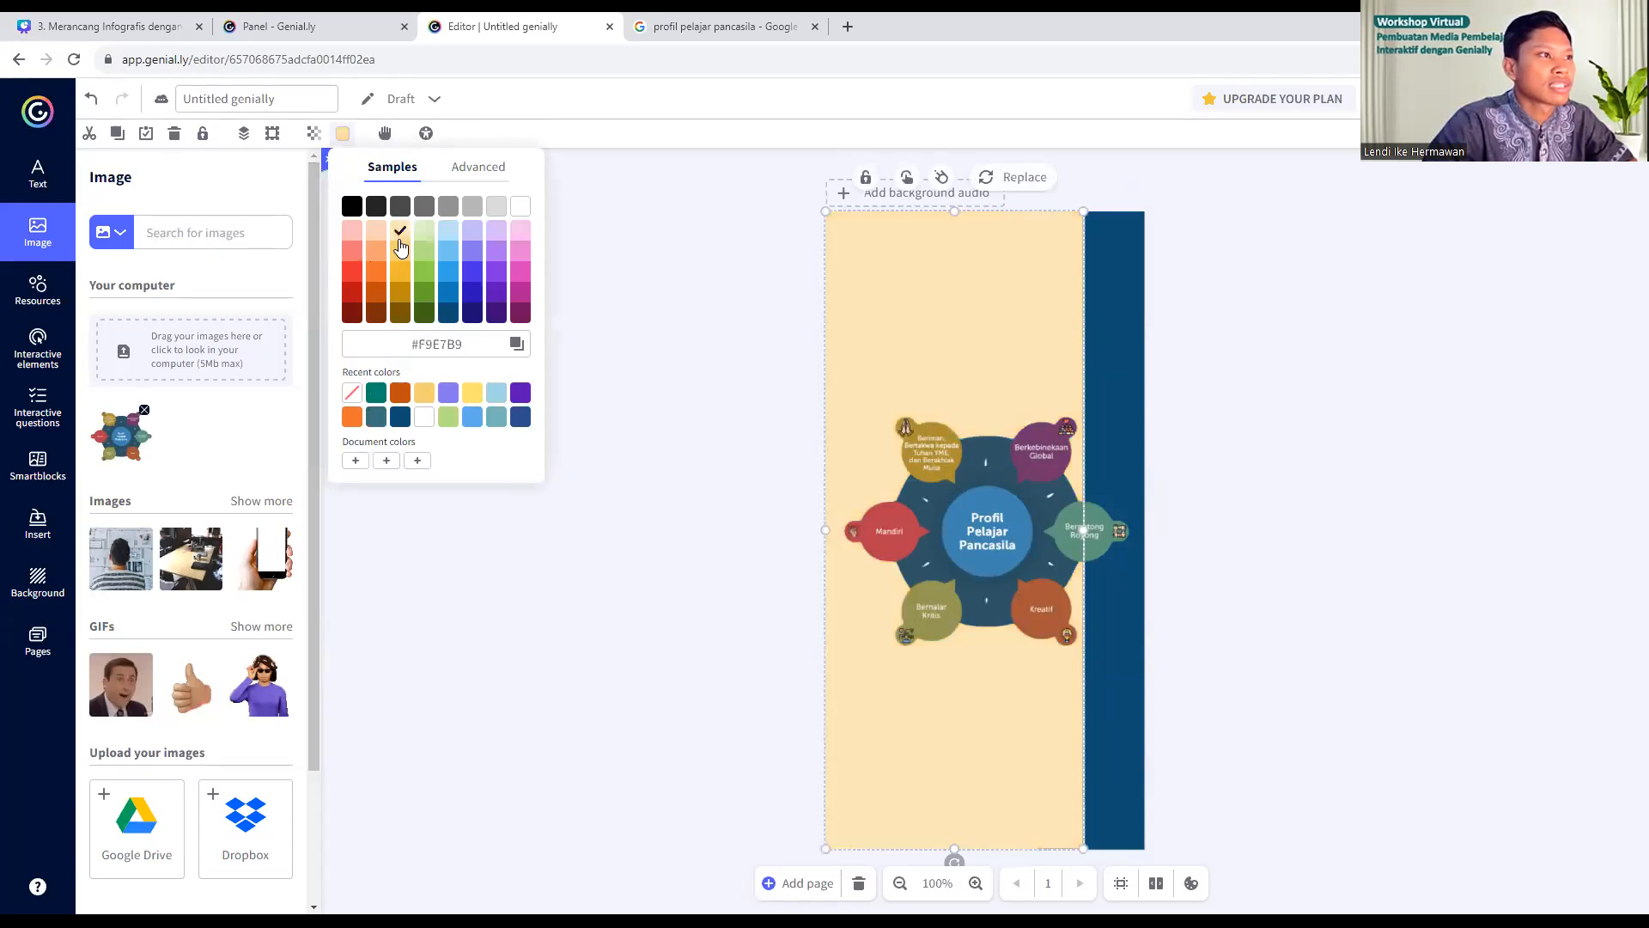
{"action": "left_click", "coordinate": [425, 230]}
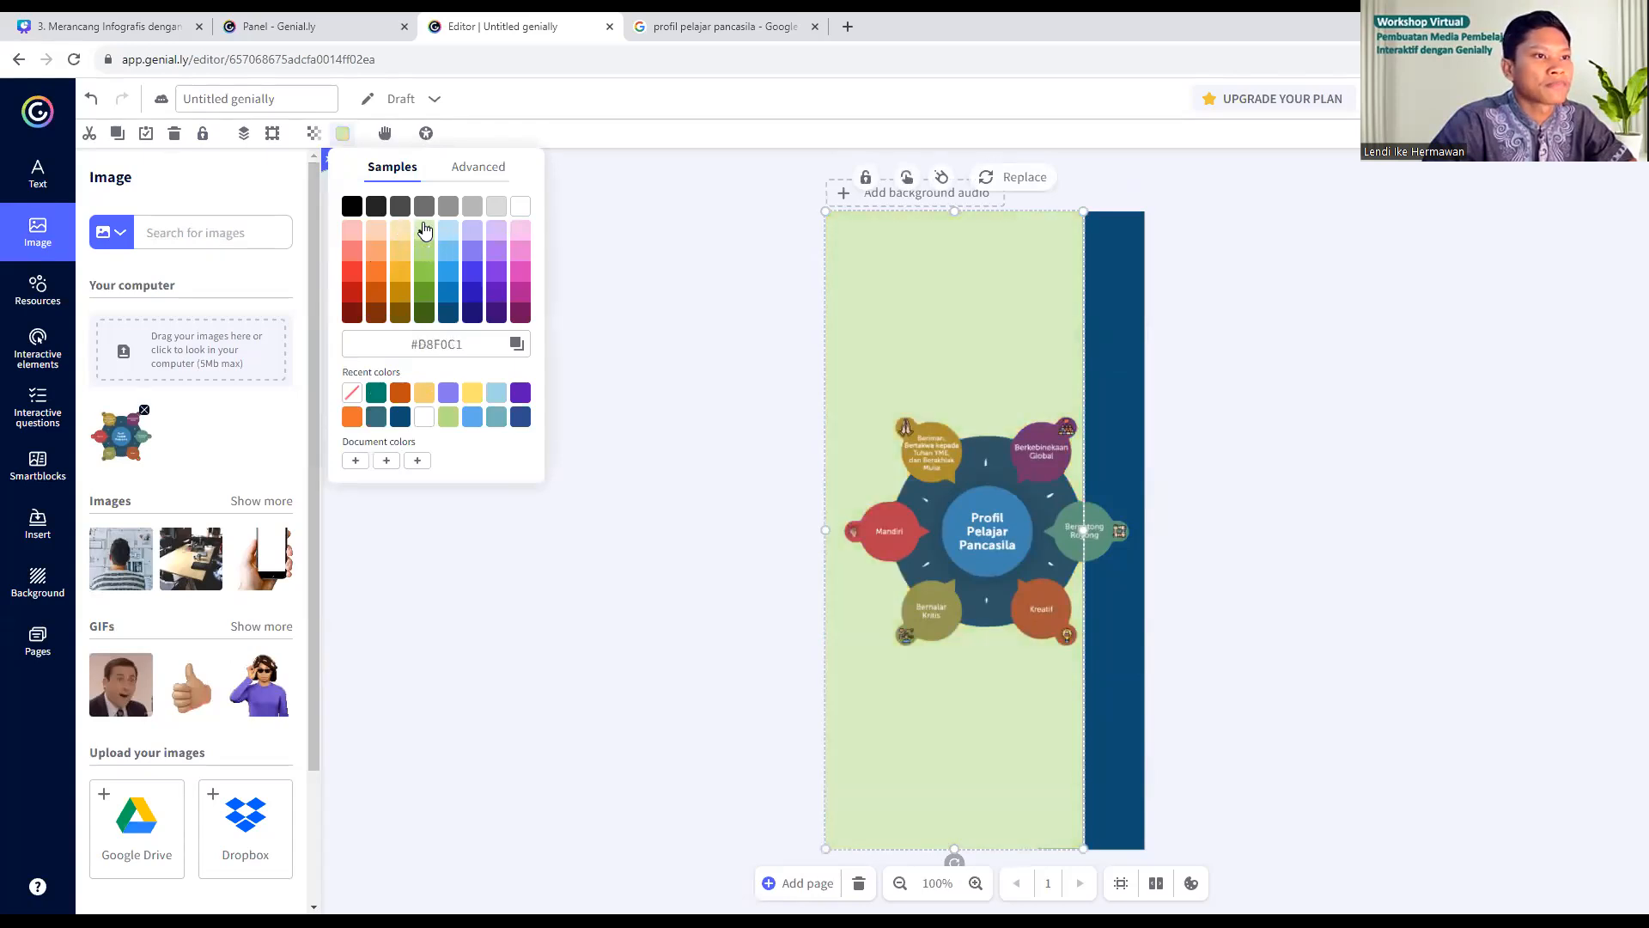
{"action": "left_click", "coordinate": [1304, 421]}
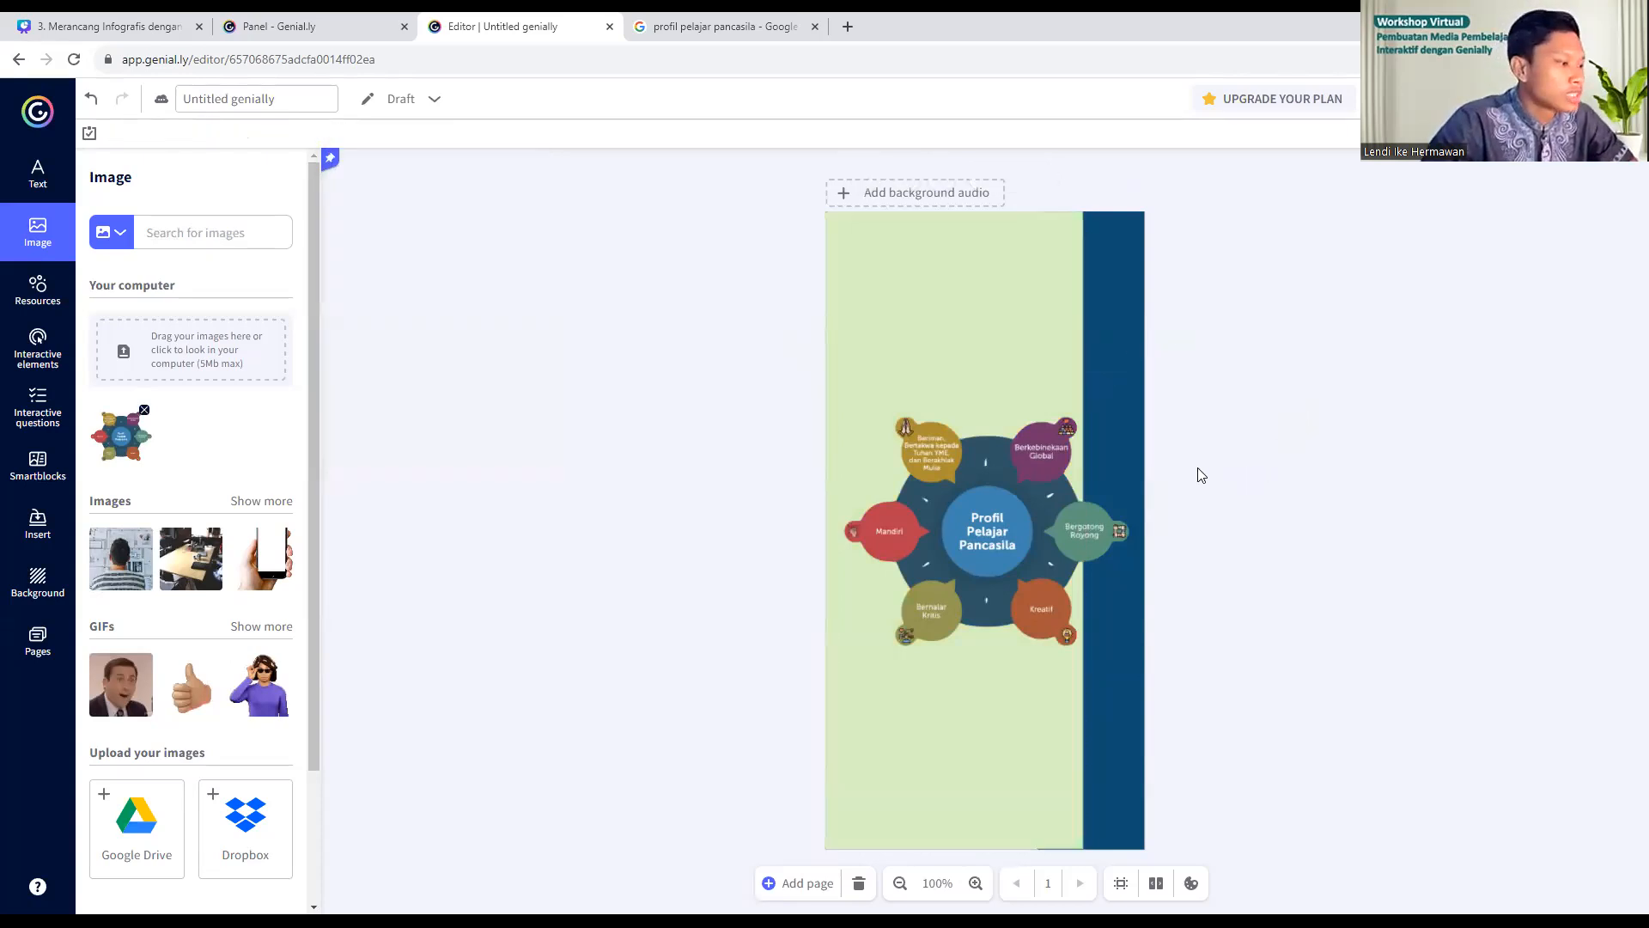
{"action": "left_click", "coordinate": [959, 524]}
{"action": "left_click", "coordinate": [1251, 534]}
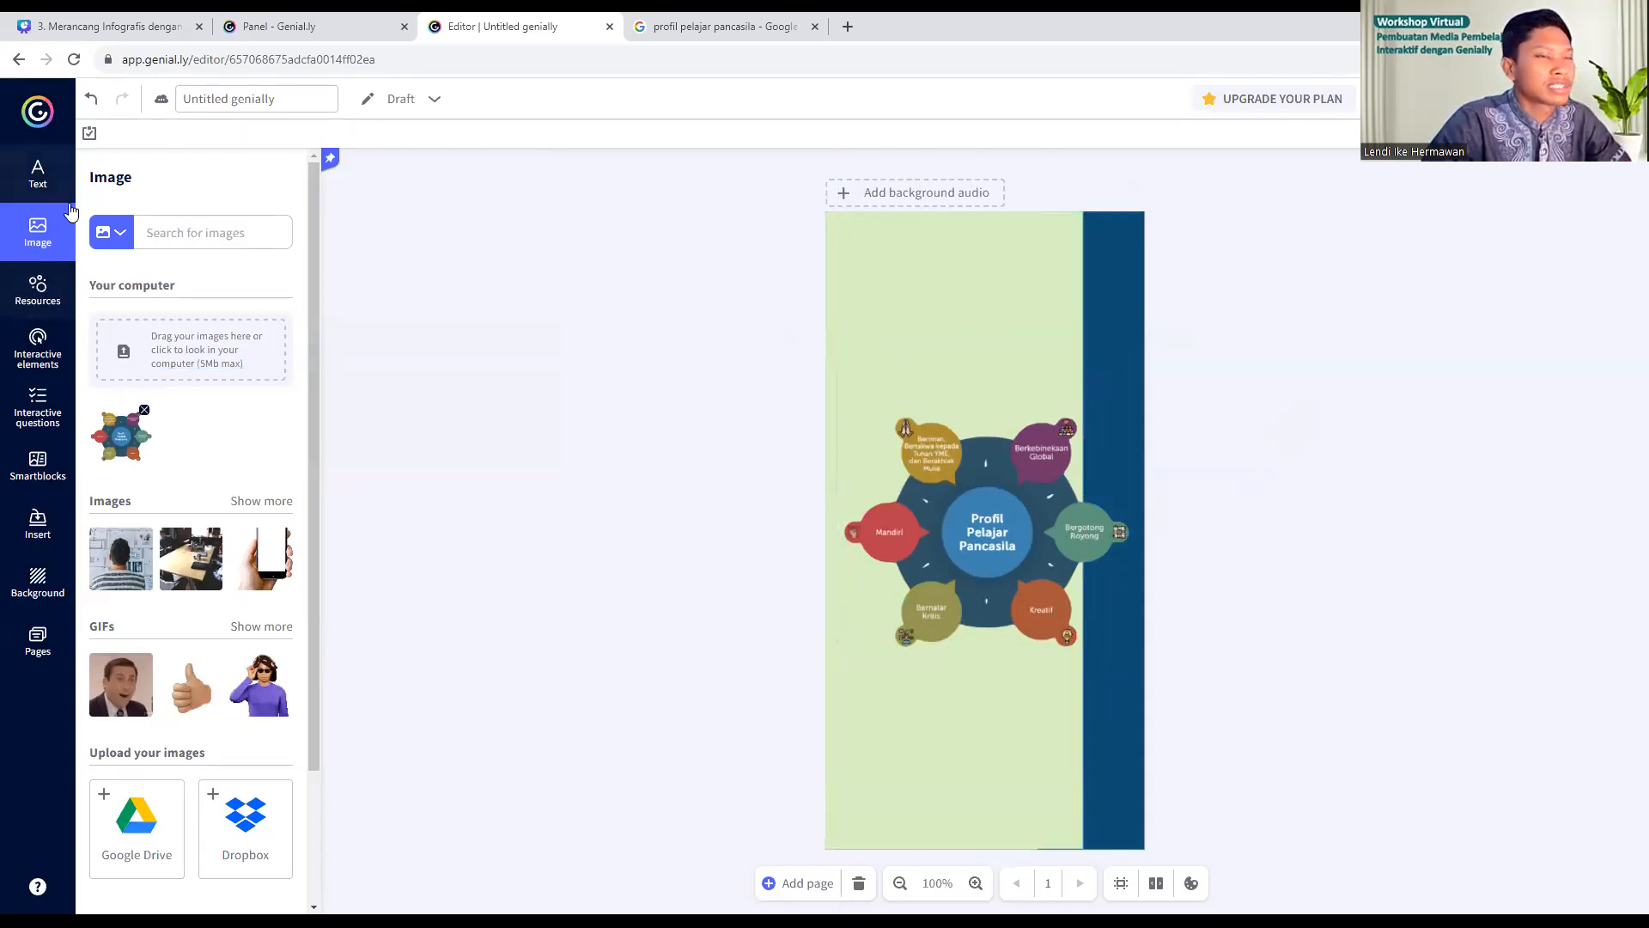
- Add a Title 1 text above the diagram and write "Profil Pelajar Pancasila" in it over two lines
{"action": "left_click", "coordinate": [37, 176]}
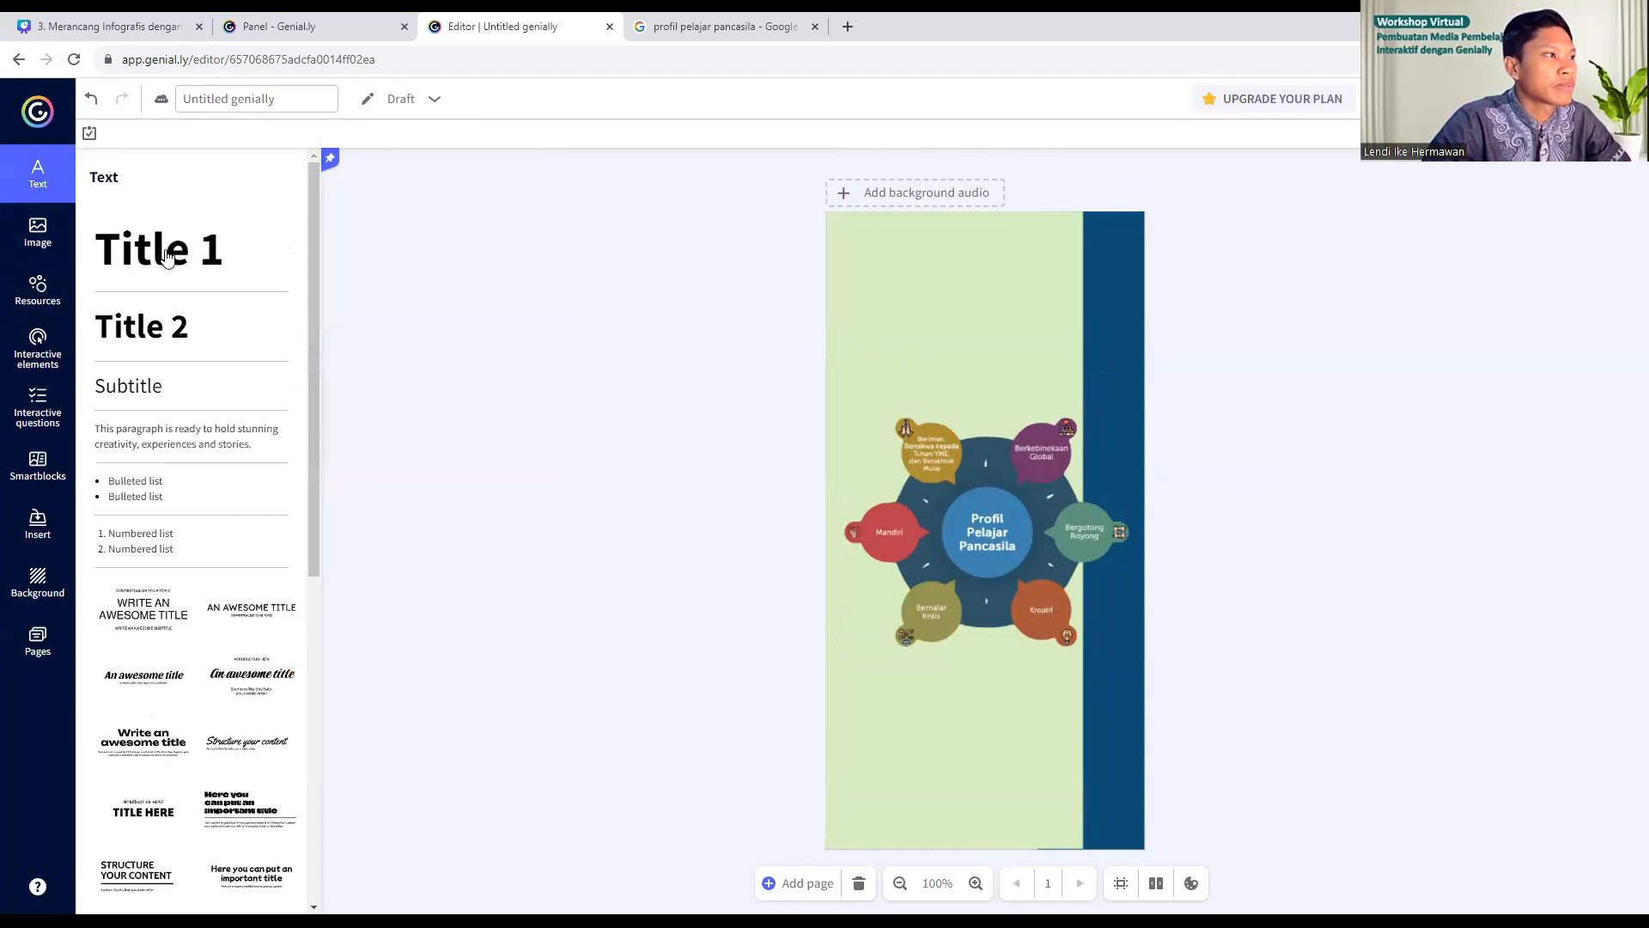
{"action": "left_click", "coordinate": [171, 260]}
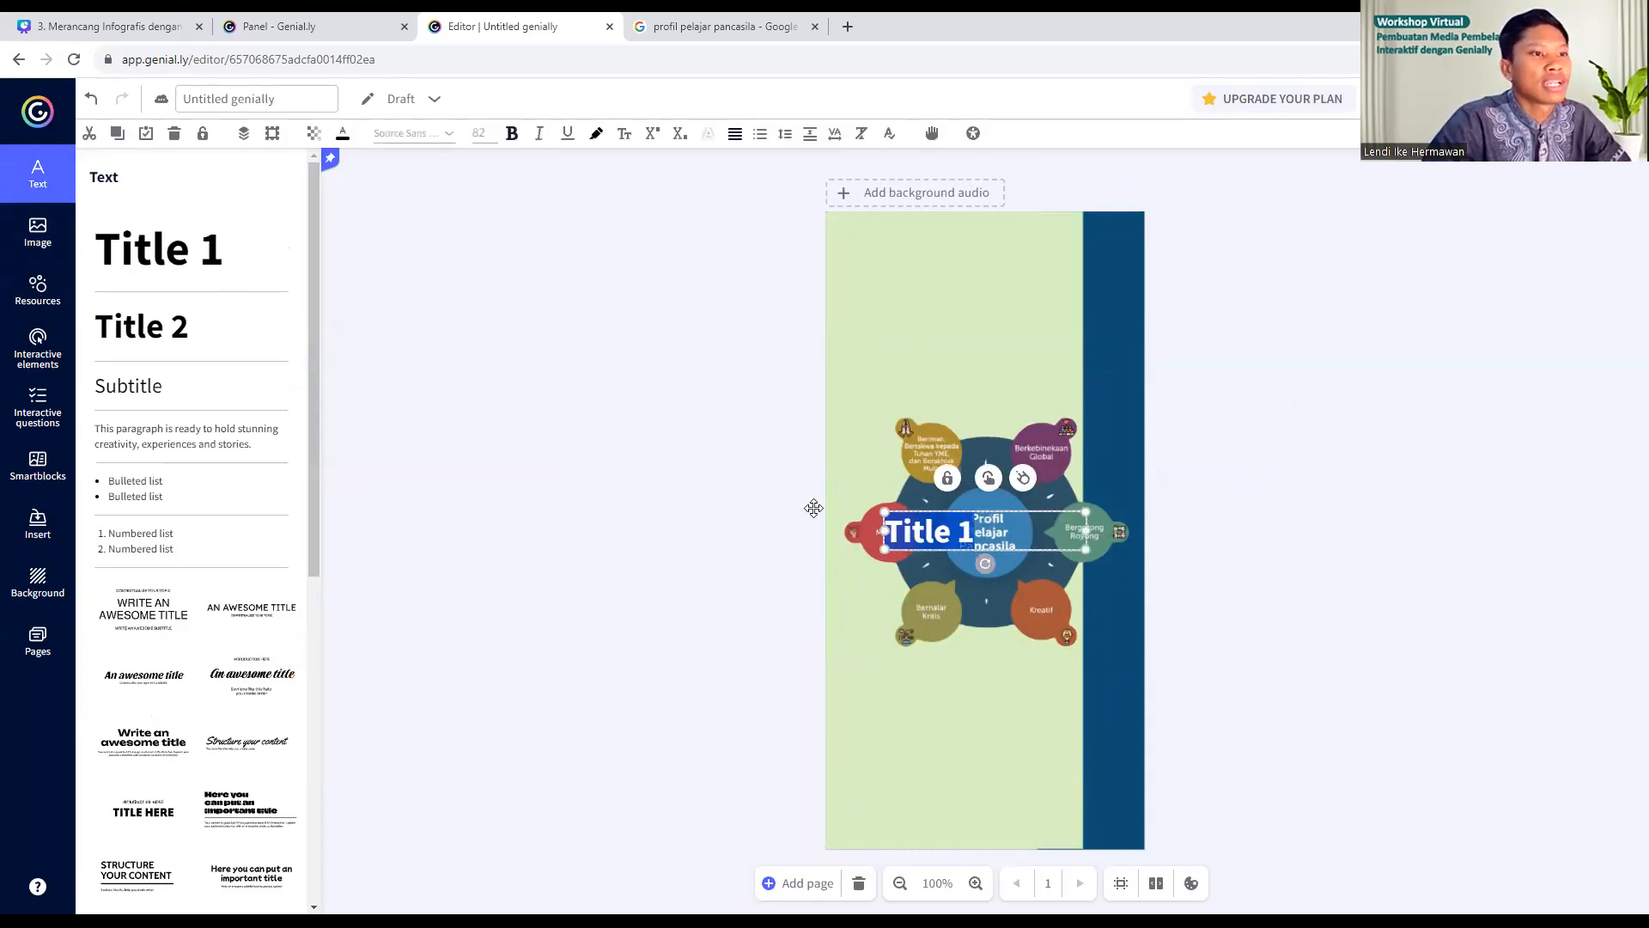
{"action": "left_click_drag", "start_coordinate": [997, 545], "coordinate": [1003, 292]}
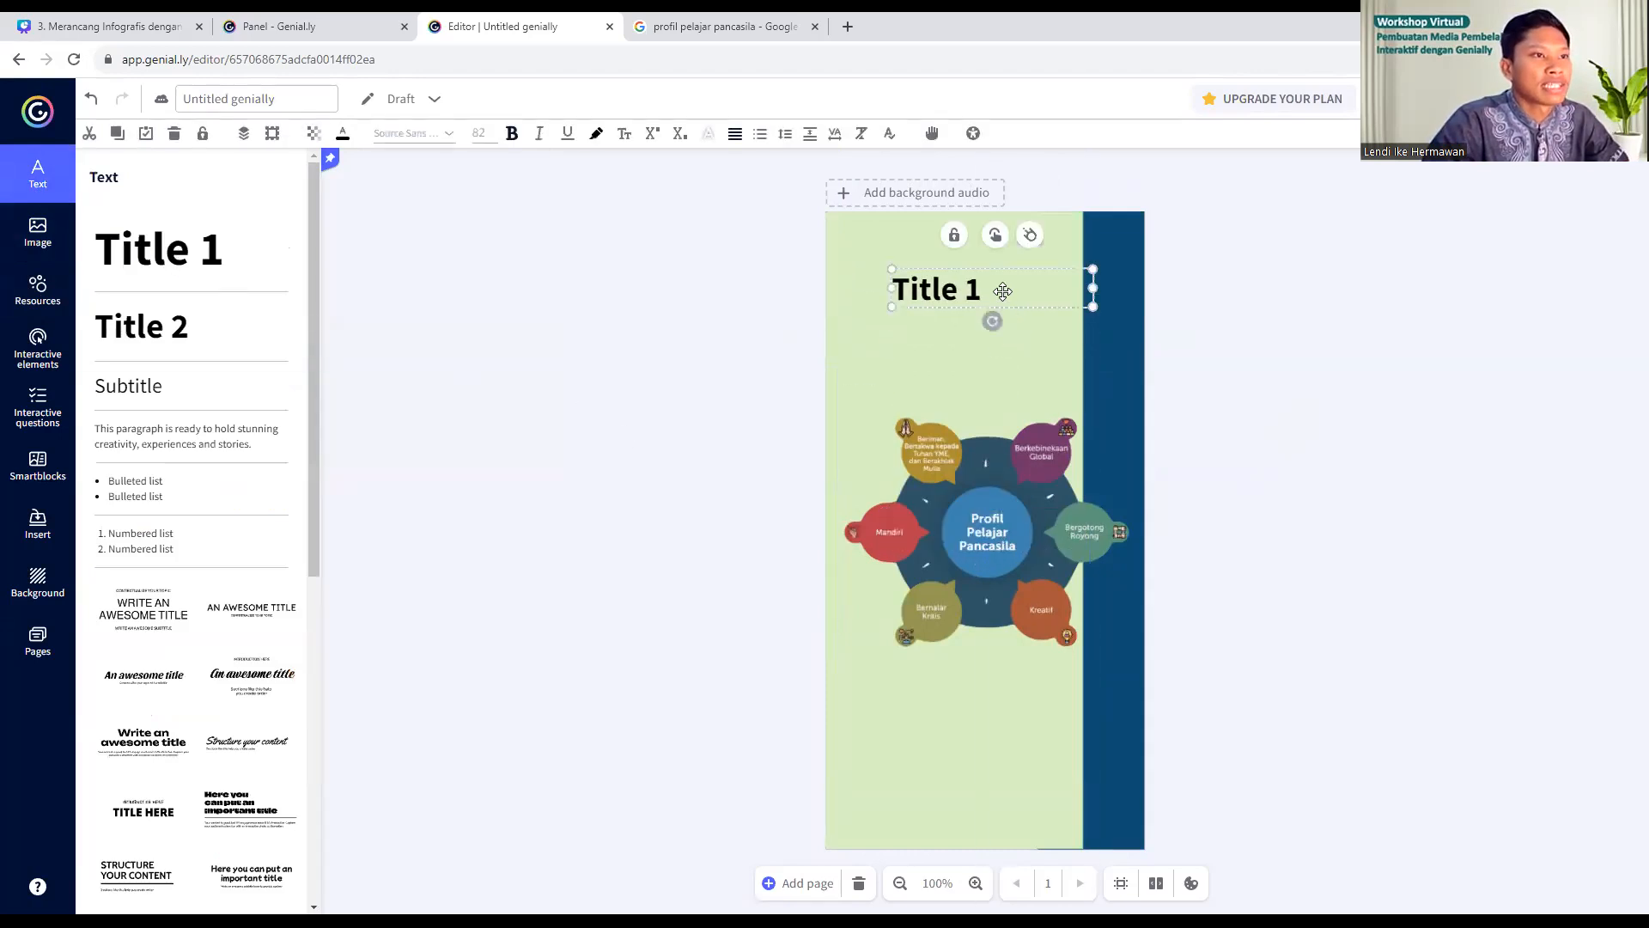
{"action": "double_click", "coordinate": [1001, 290]}
{"action": "type", "text": "pro"}
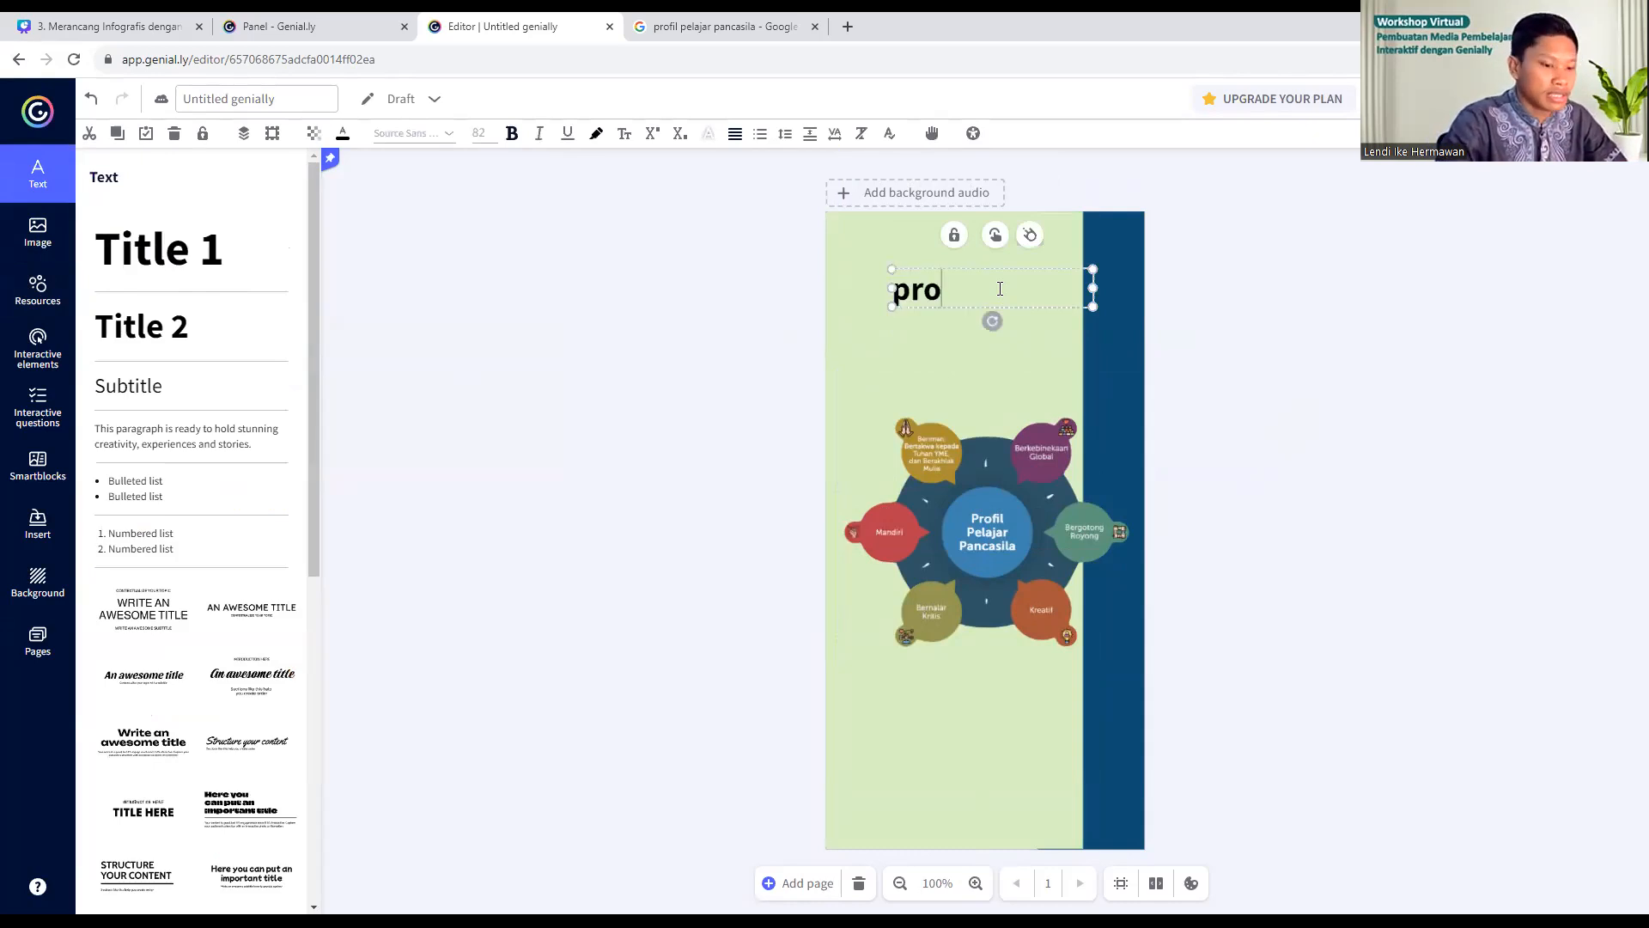
{"action": "type", "text": "ofil Pel"}
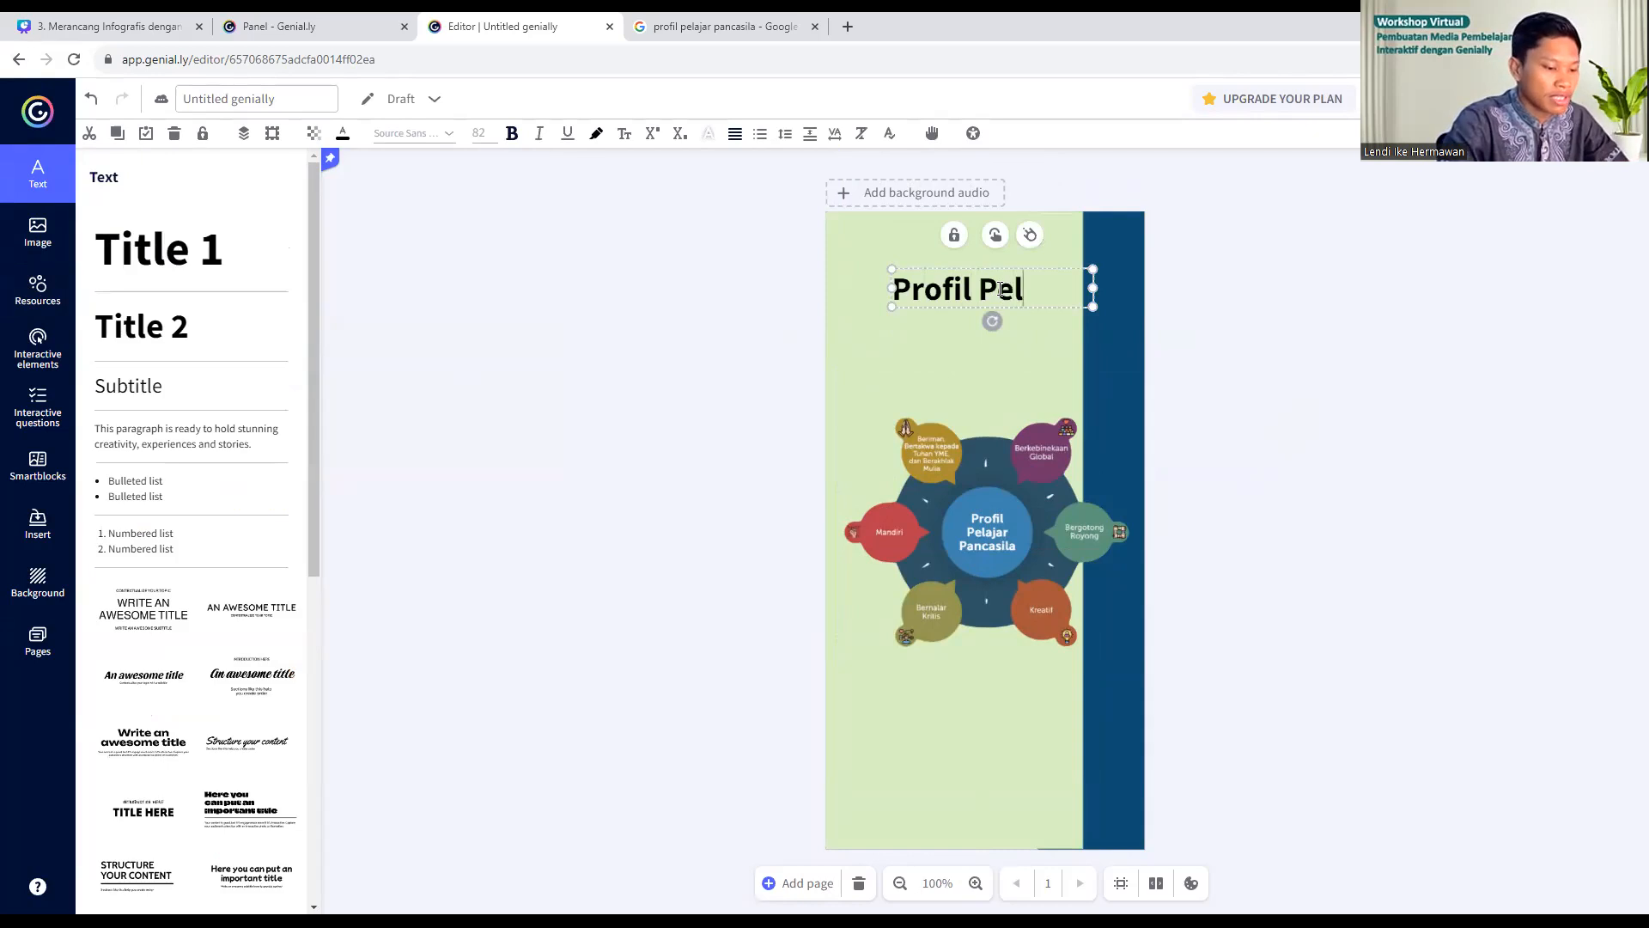
{"action": "type", "text": "ajar"}
{"action": "key", "text": "Return"}
{"action": "type", "text": "P"}
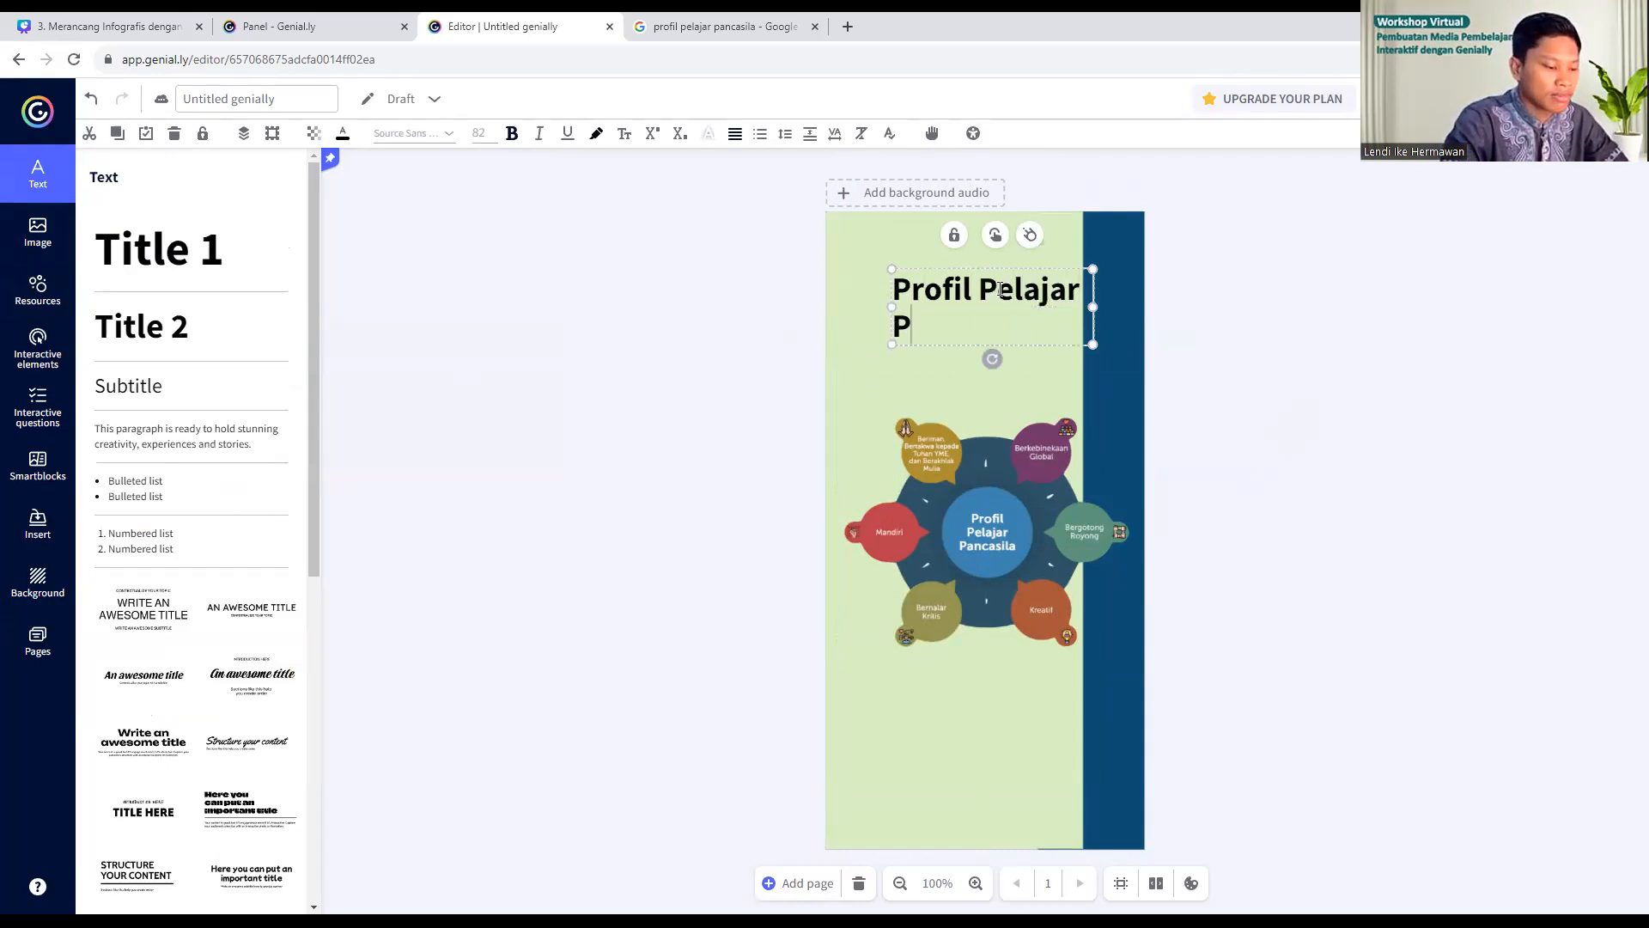
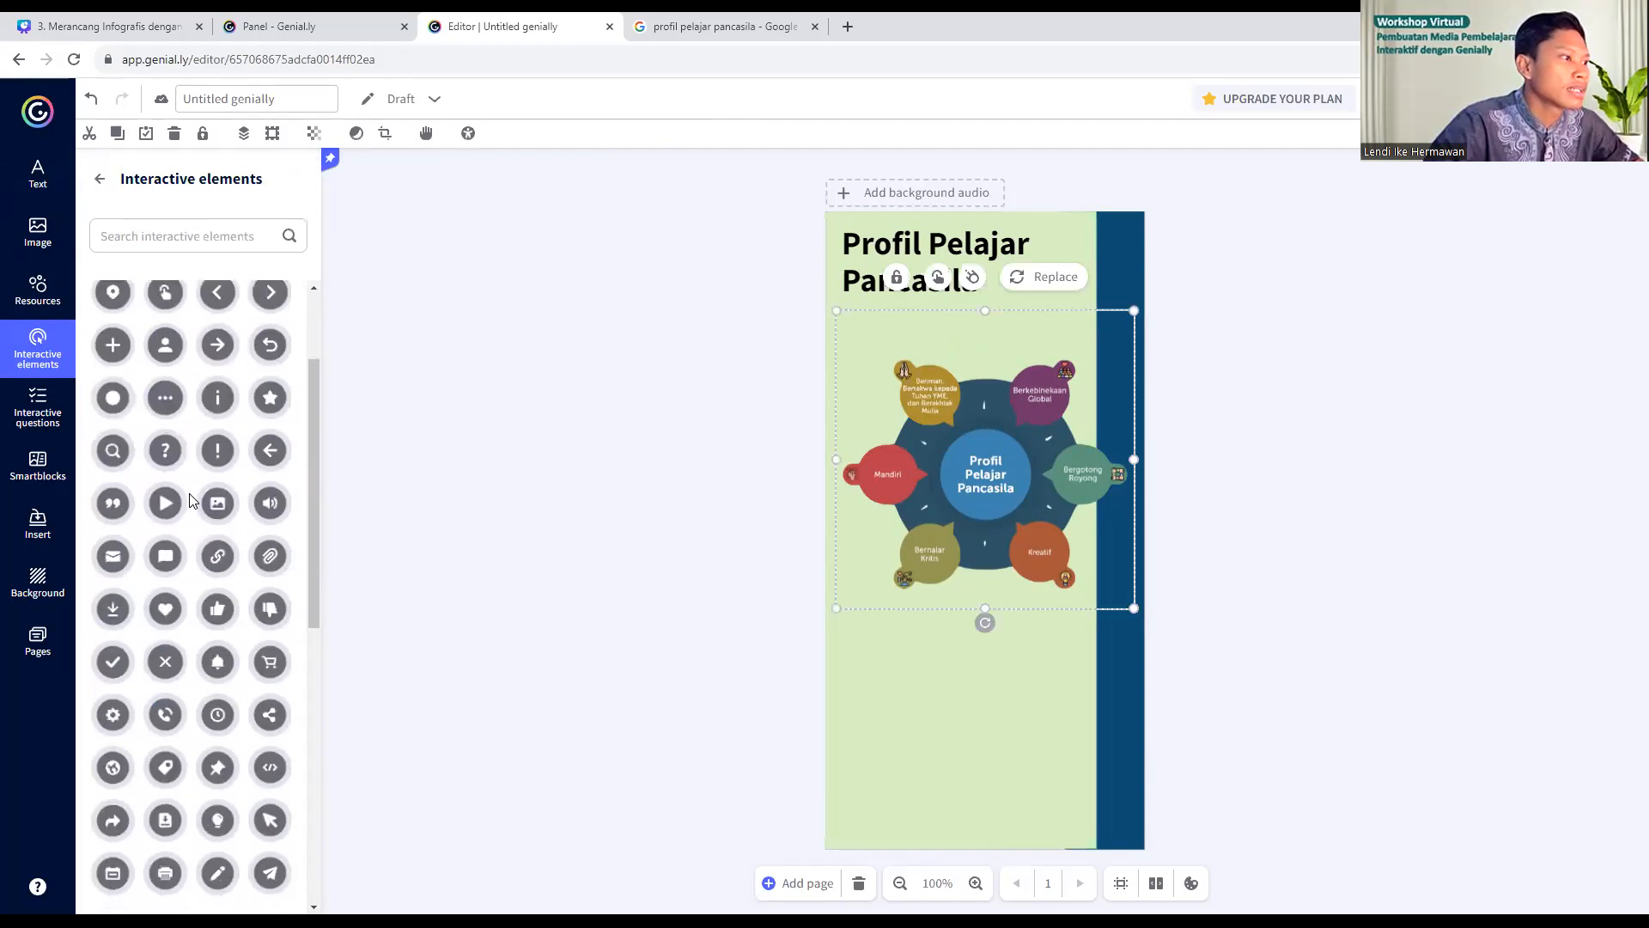
- Insert the round blue info button from the interactive elements and place it on the upper edge of the Berkebinekaan Global bubble
{"action": "scroll", "coordinate": [191, 500], "scroll_direction": "down", "scroll_amount": 4}
{"action": "scroll", "coordinate": [191, 501], "scroll_direction": "down", "scroll_amount": 2}
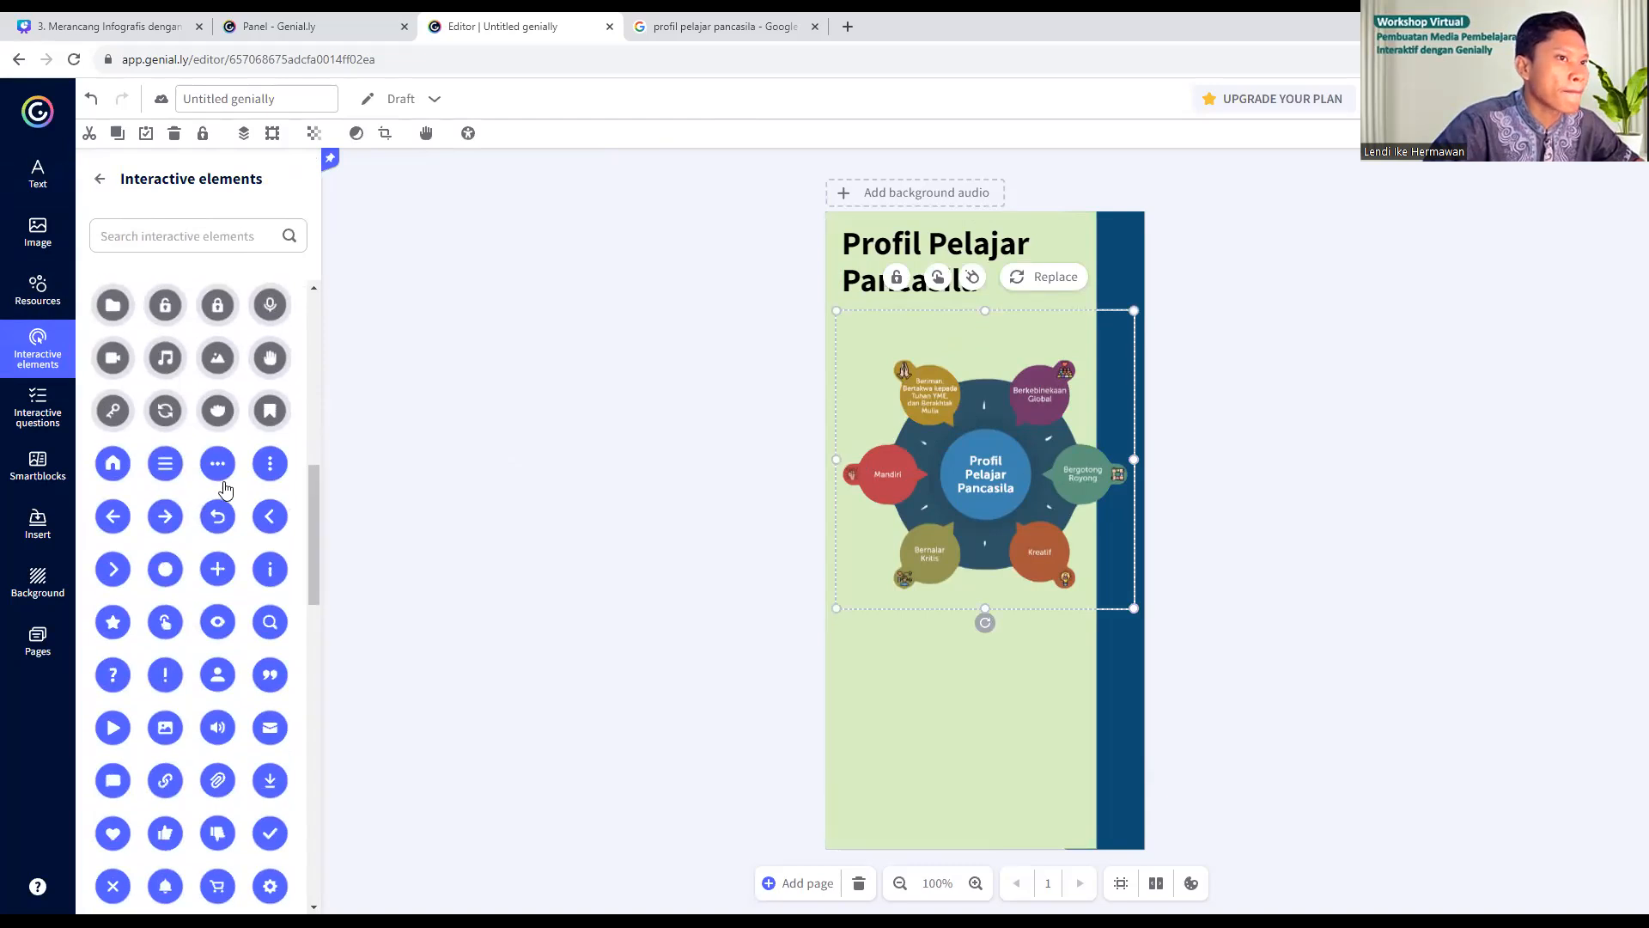
{"action": "scroll", "coordinate": [256, 539], "scroll_direction": "down", "scroll_amount": 3}
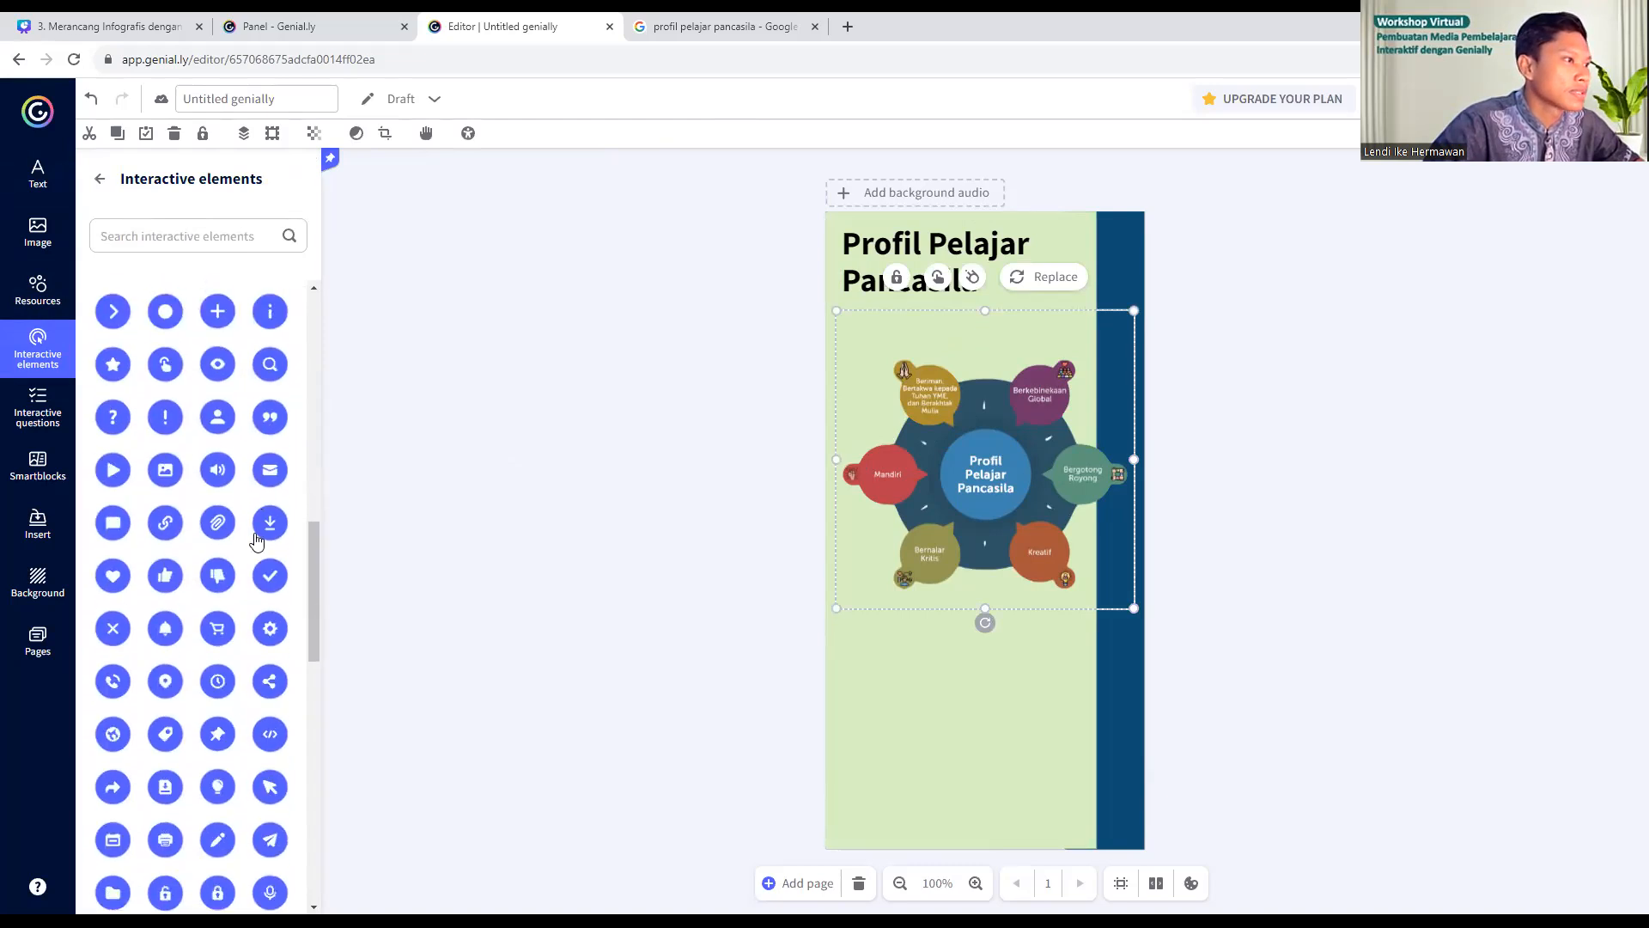
{"action": "scroll", "coordinate": [163, 515], "scroll_direction": "down", "scroll_amount": 4}
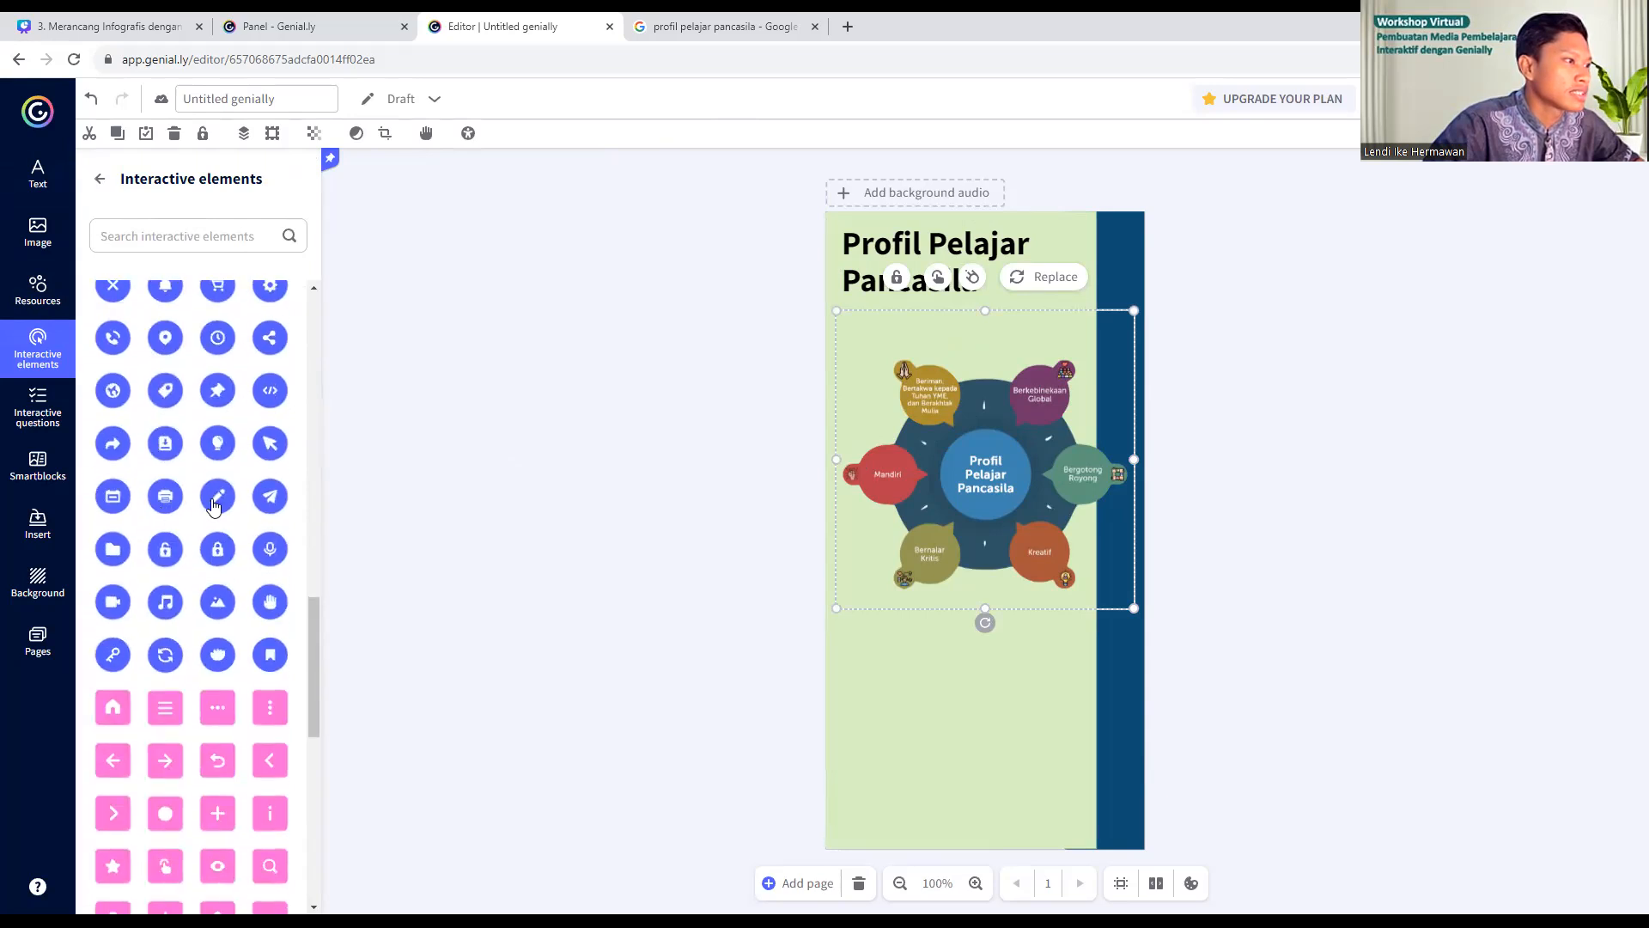
{"action": "scroll", "coordinate": [191, 540], "scroll_direction": "down", "scroll_amount": 2}
{"action": "scroll", "coordinate": [190, 539], "scroll_direction": "down", "scroll_amount": 1}
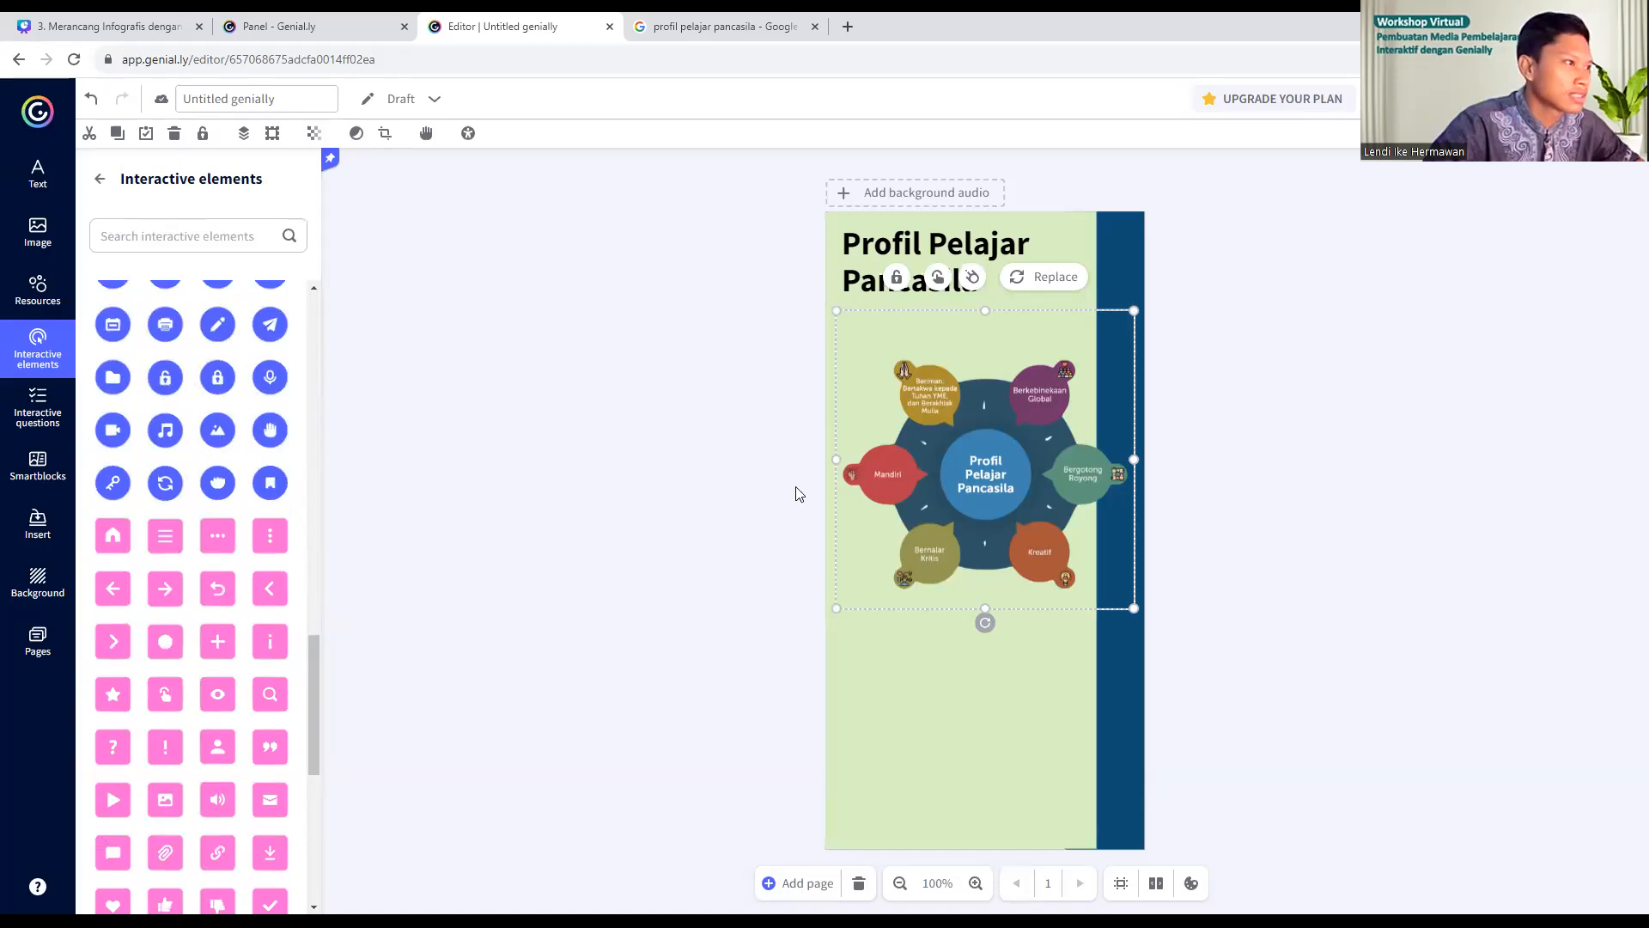
{"action": "scroll", "coordinate": [247, 481], "scroll_direction": "up", "scroll_amount": 4}
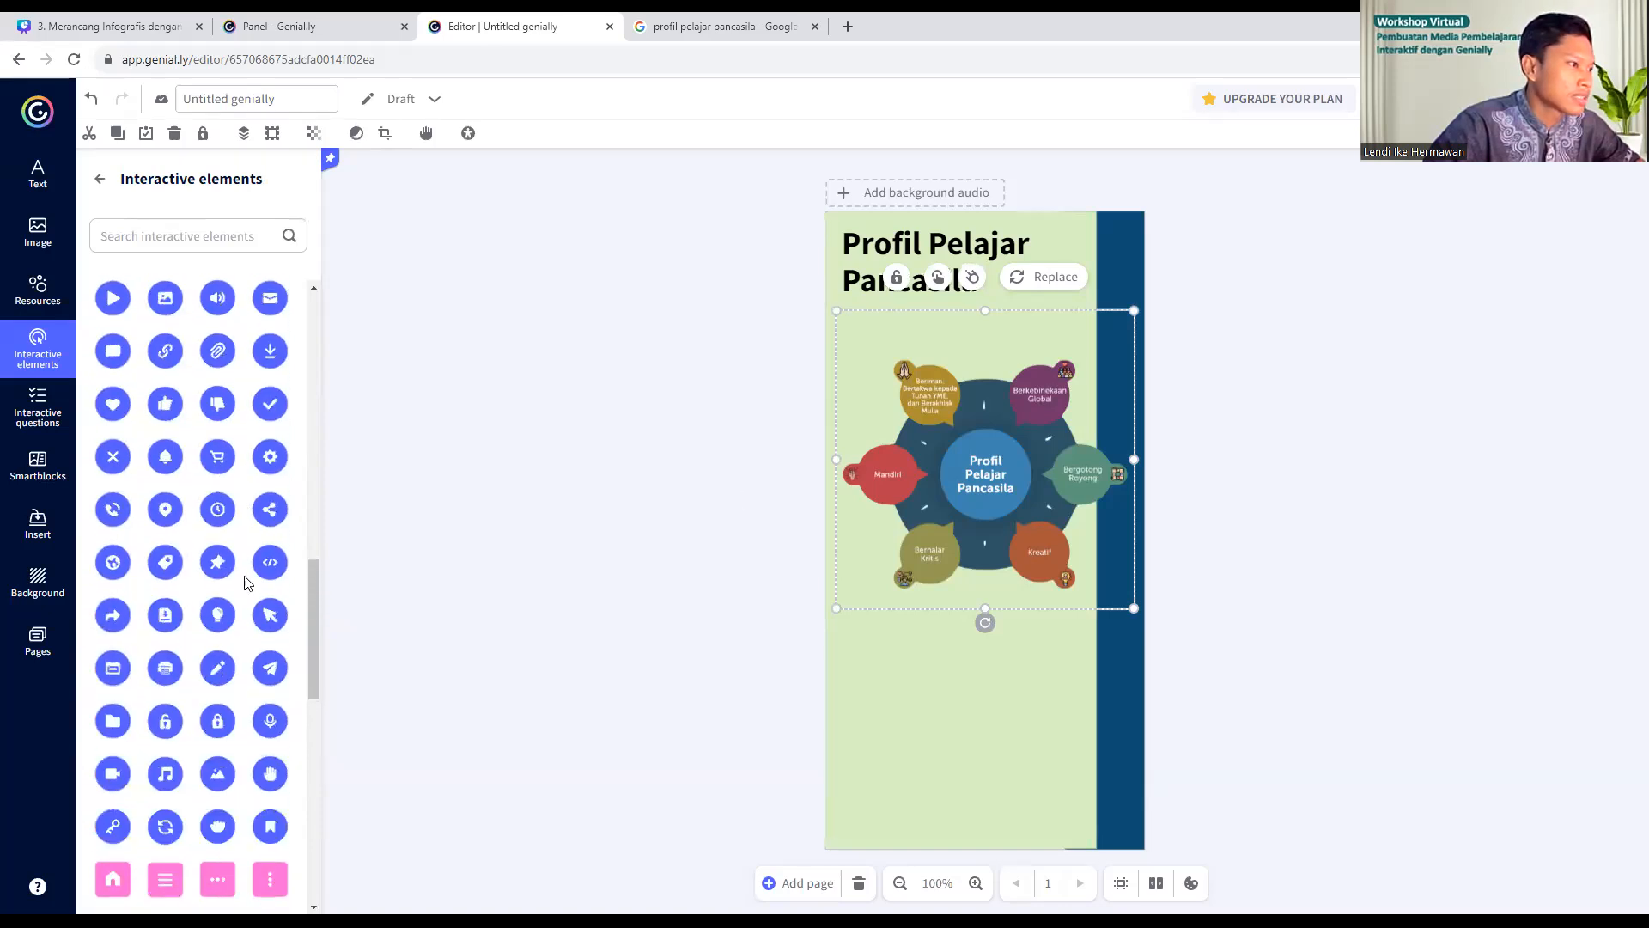
{"action": "scroll", "coordinate": [214, 627], "scroll_direction": "down", "scroll_amount": 4}
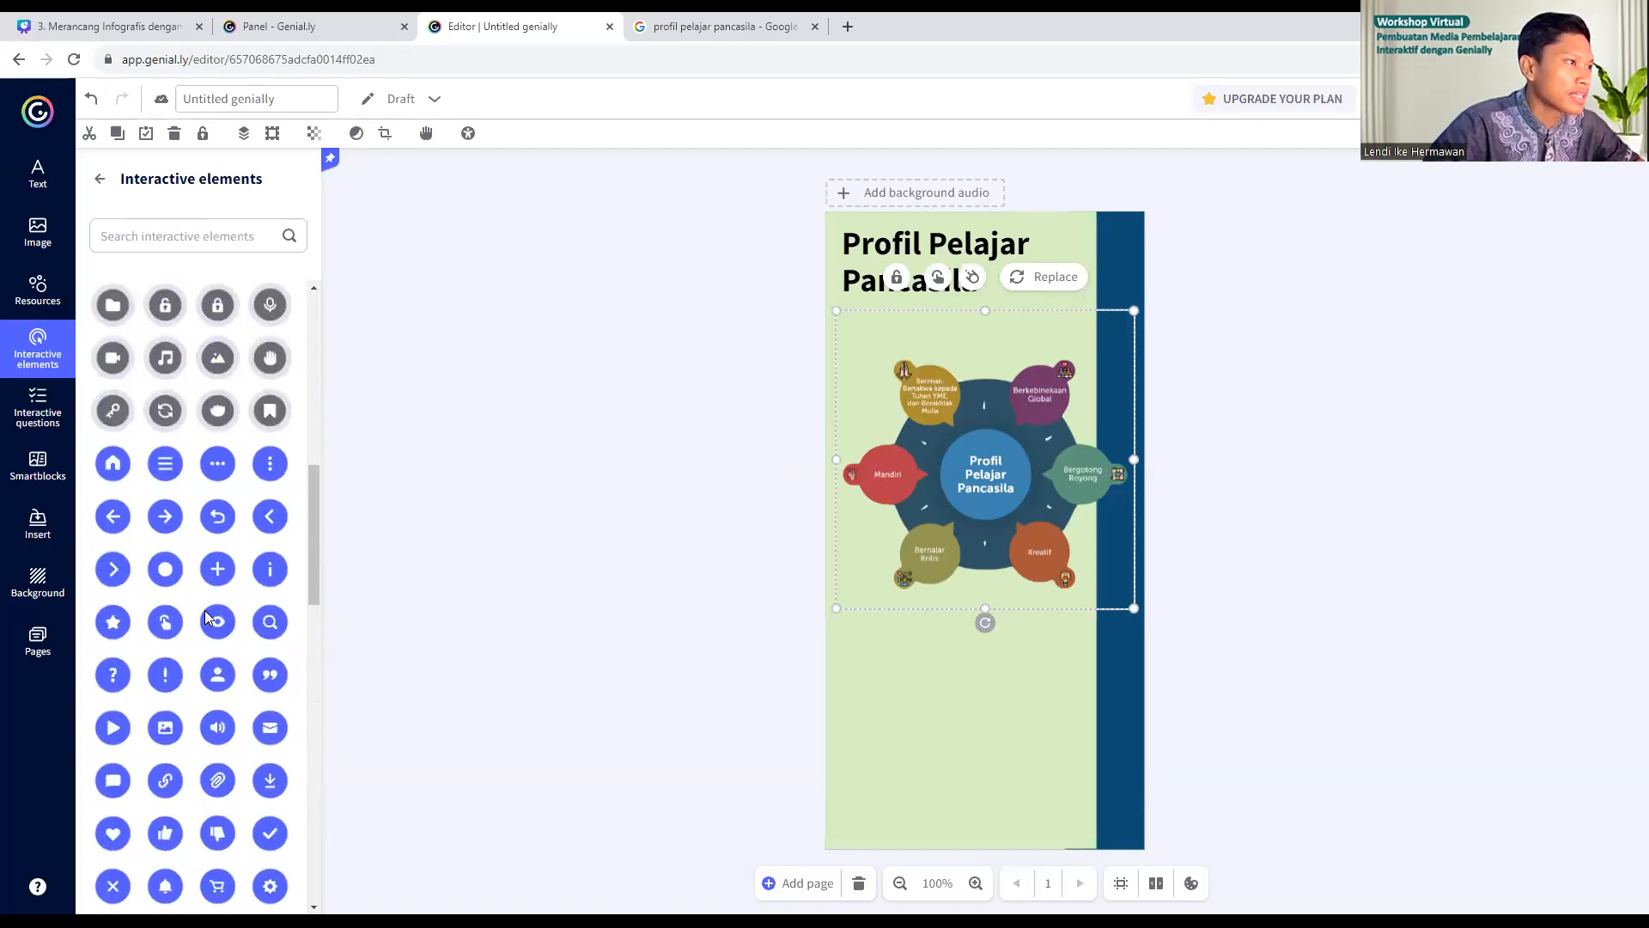
{"action": "scroll", "coordinate": [206, 617], "scroll_direction": "down", "scroll_amount": 2}
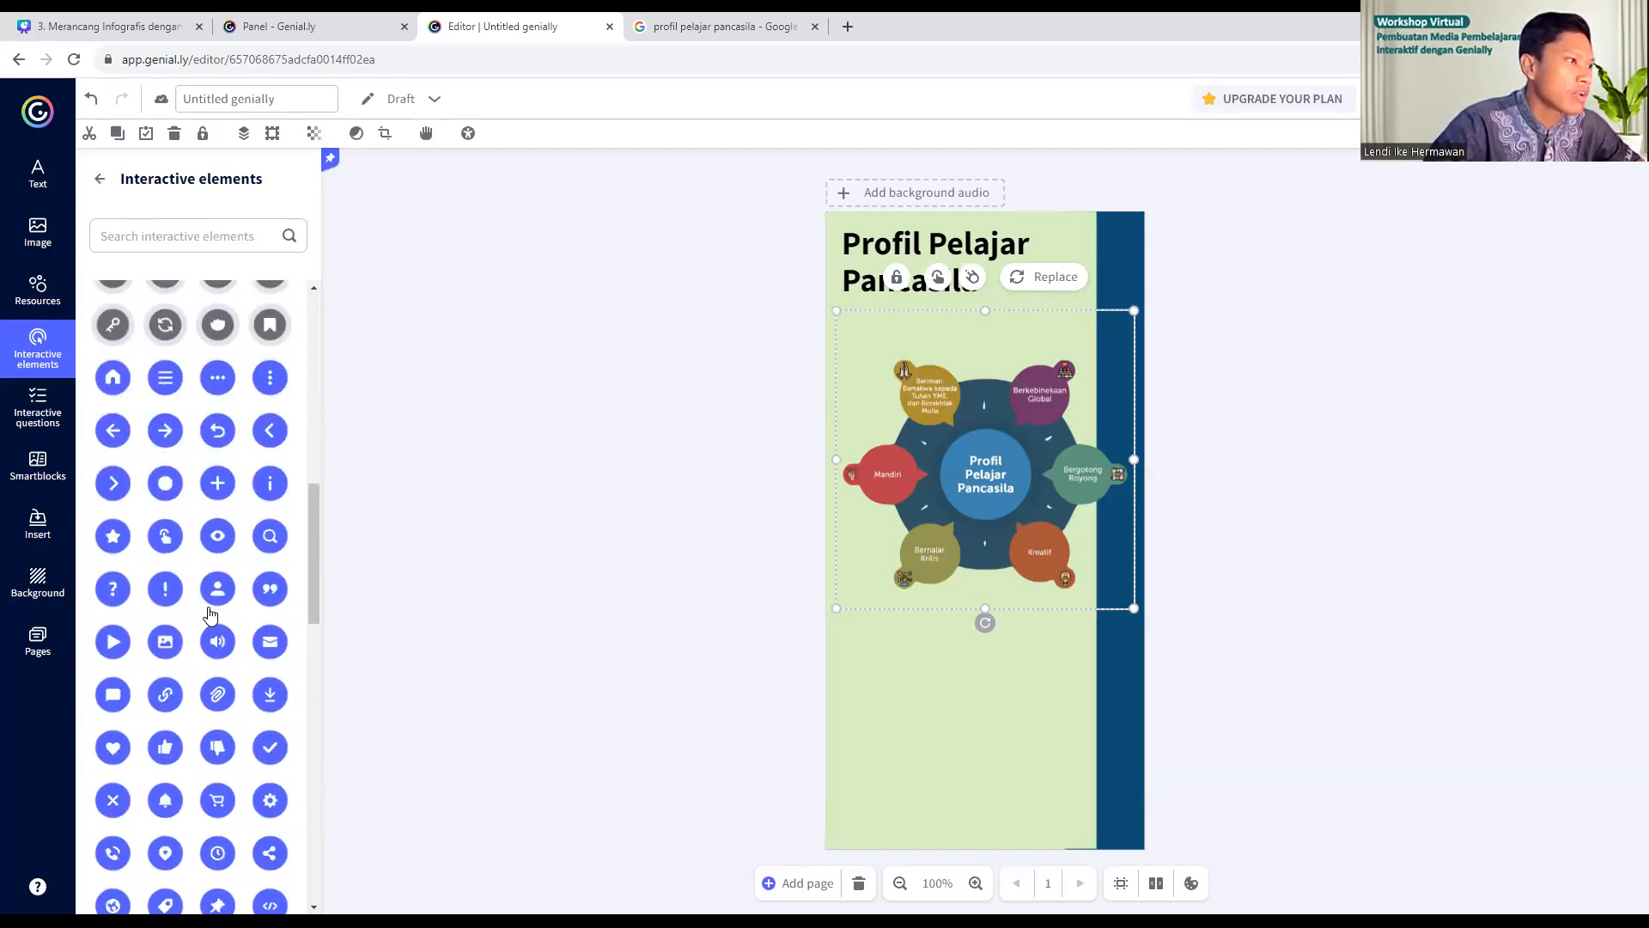
{"action": "left_click", "coordinate": [271, 484]}
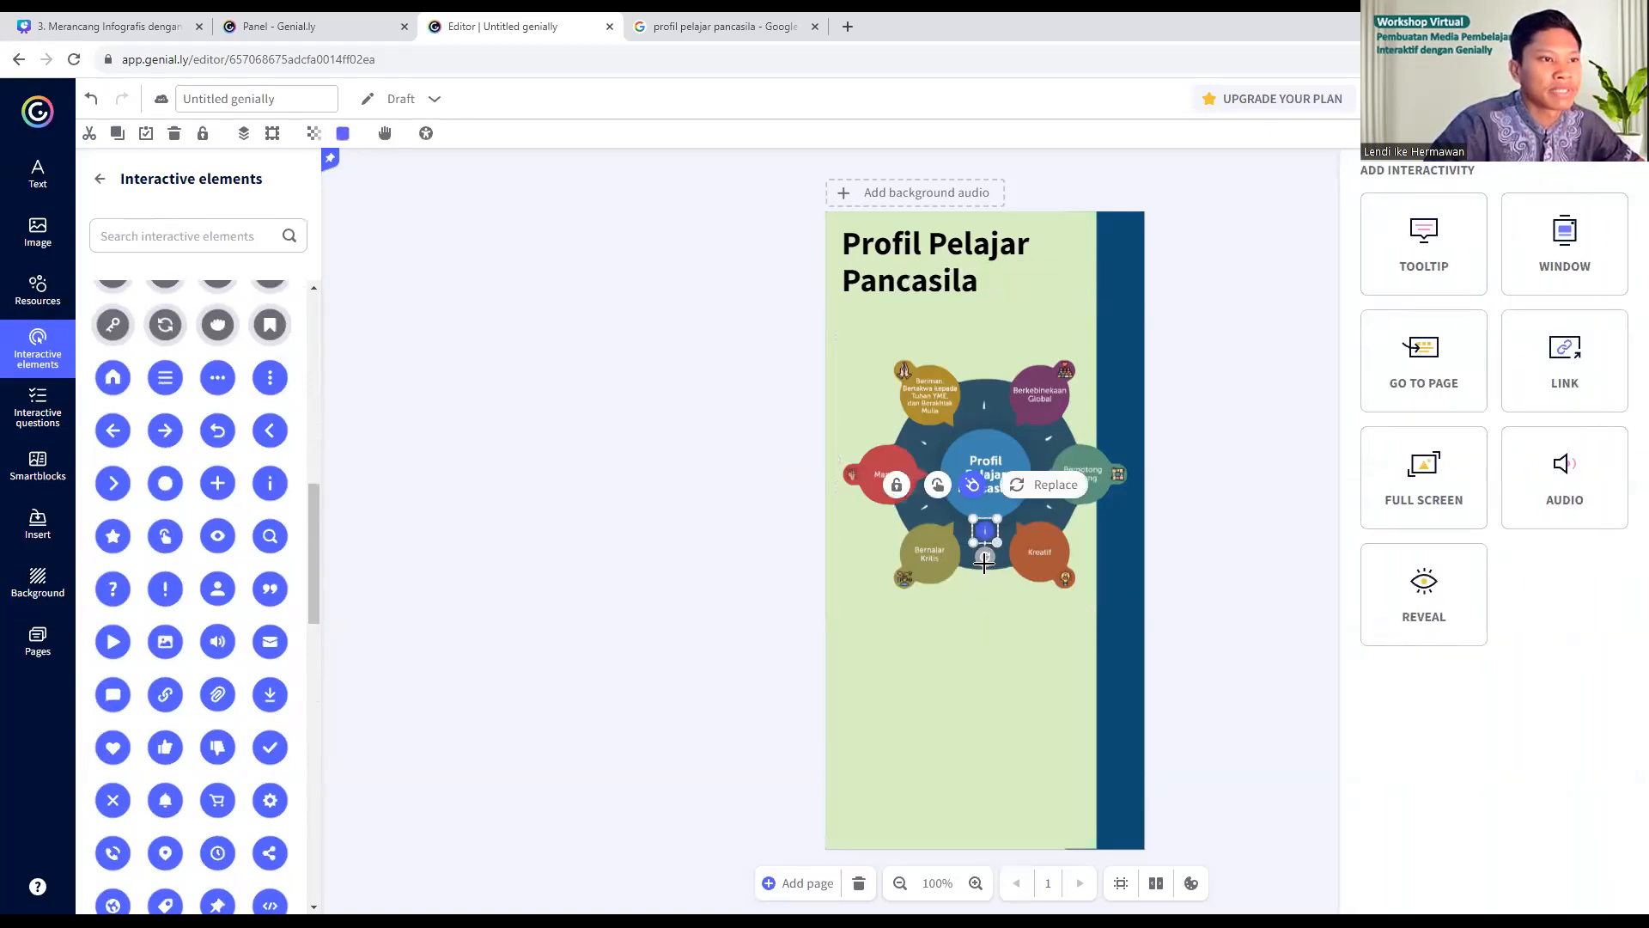
{"action": "left_click_drag", "start_coordinate": [988, 539], "coordinate": [1041, 363]}
{"action": "left_click", "coordinate": [1241, 453]}
- Recolor the info button to #713469 by sampling the purple of the Berkebinekaan Global bubble with the eyedropper
{"action": "left_click", "coordinate": [1042, 365]}
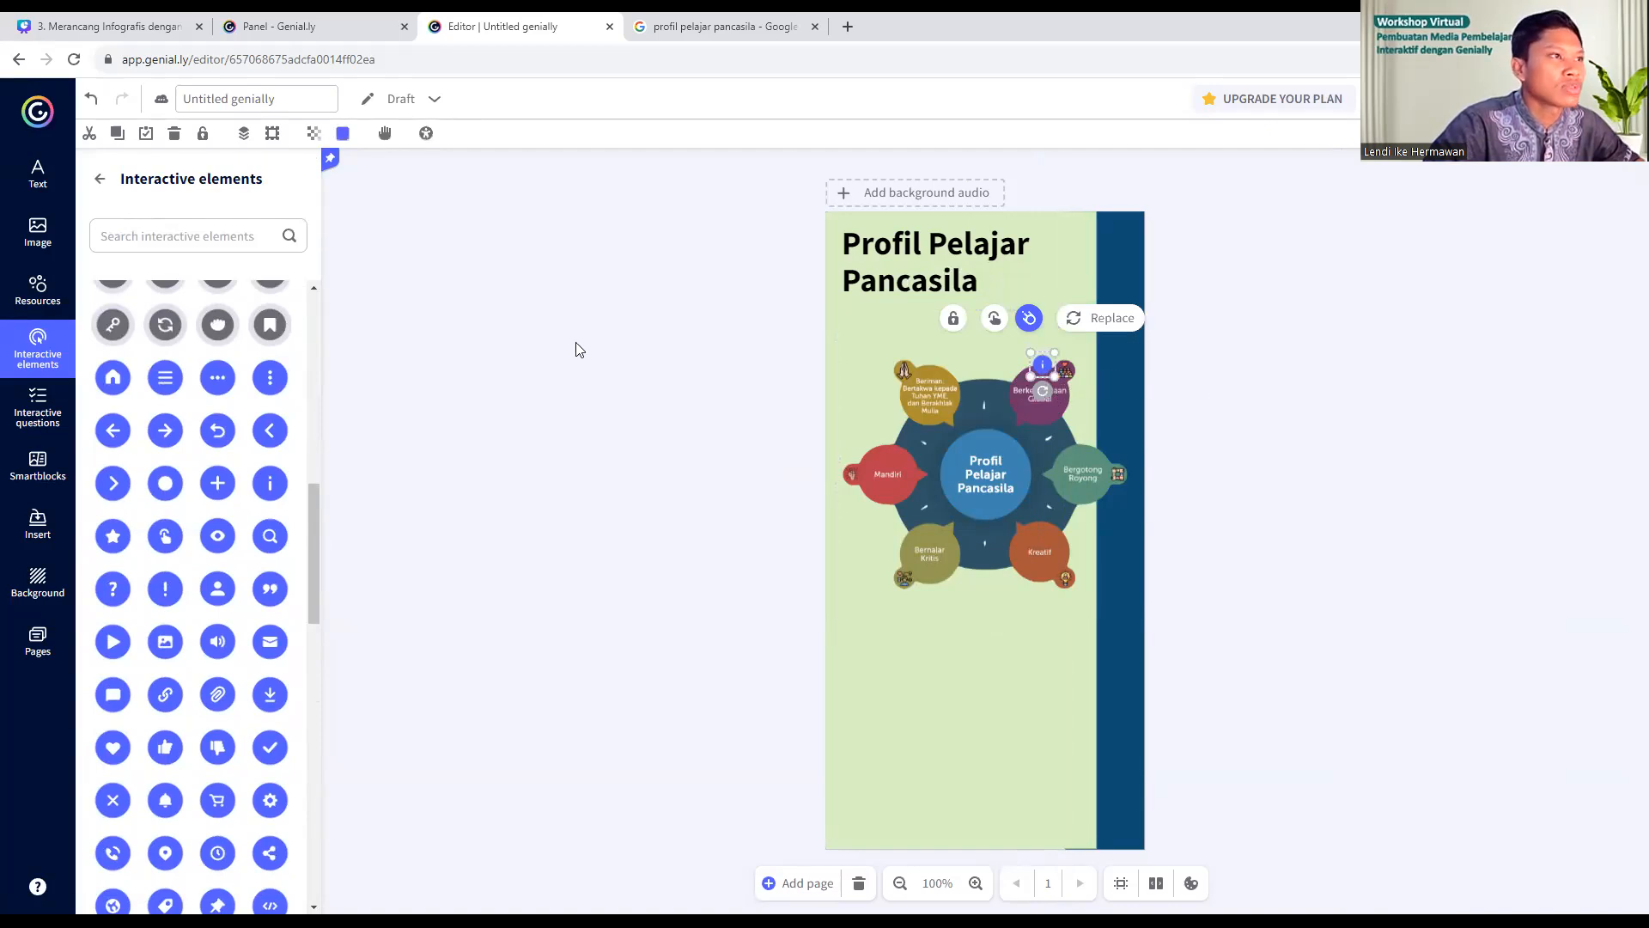
{"action": "left_click", "coordinate": [343, 133]}
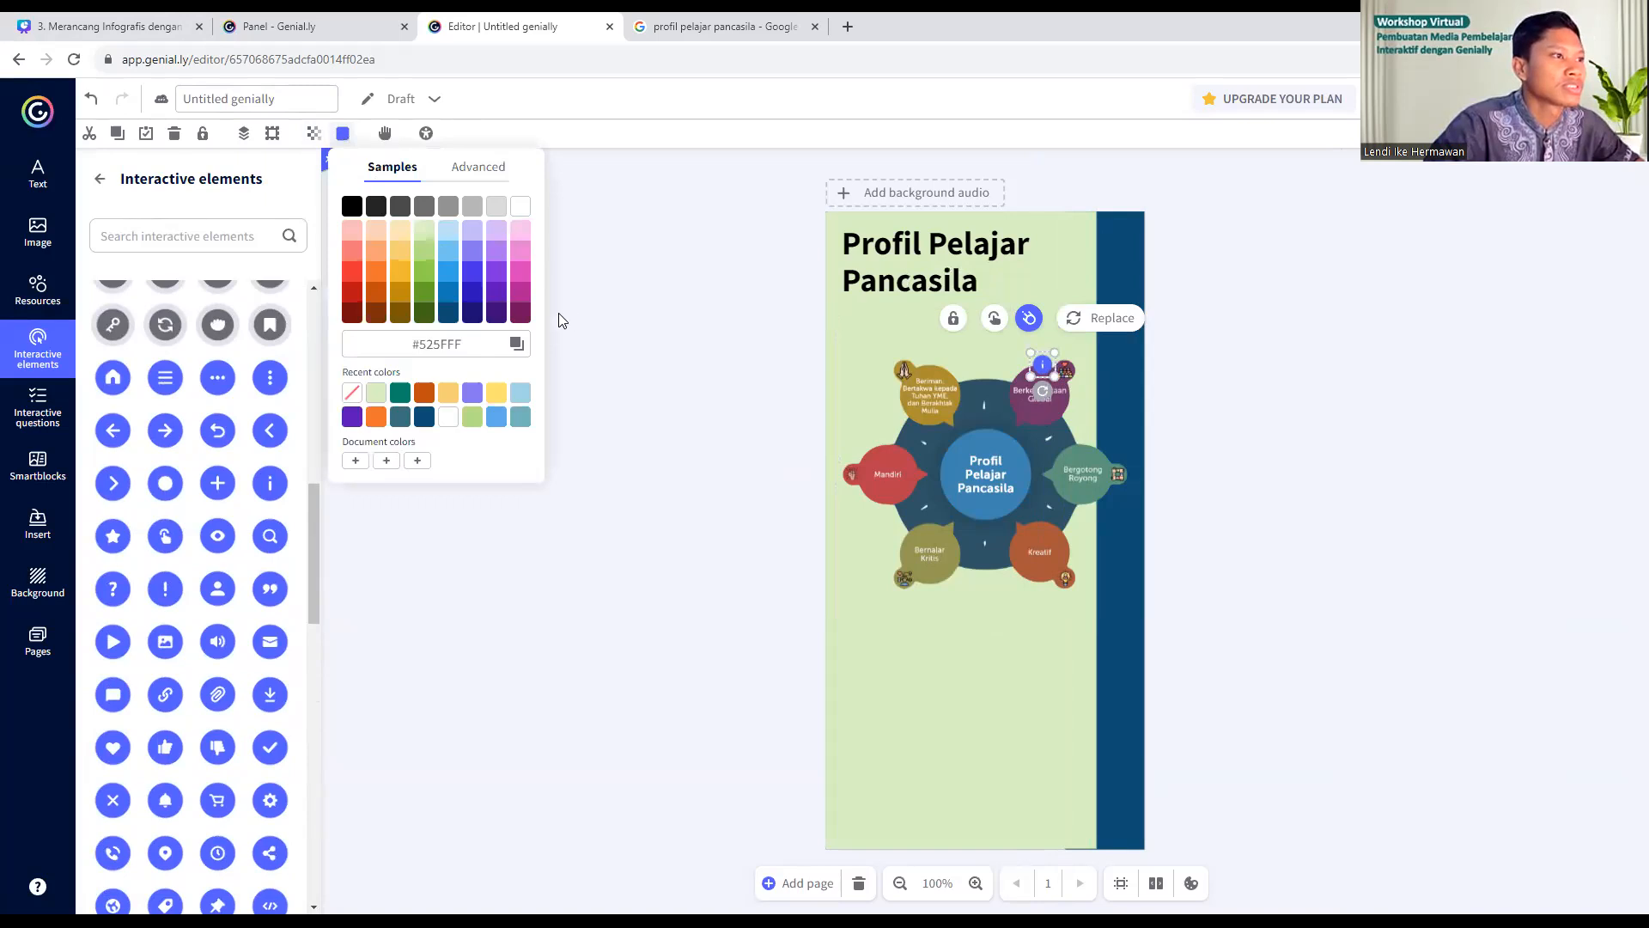
{"action": "left_click", "coordinate": [482, 170]}
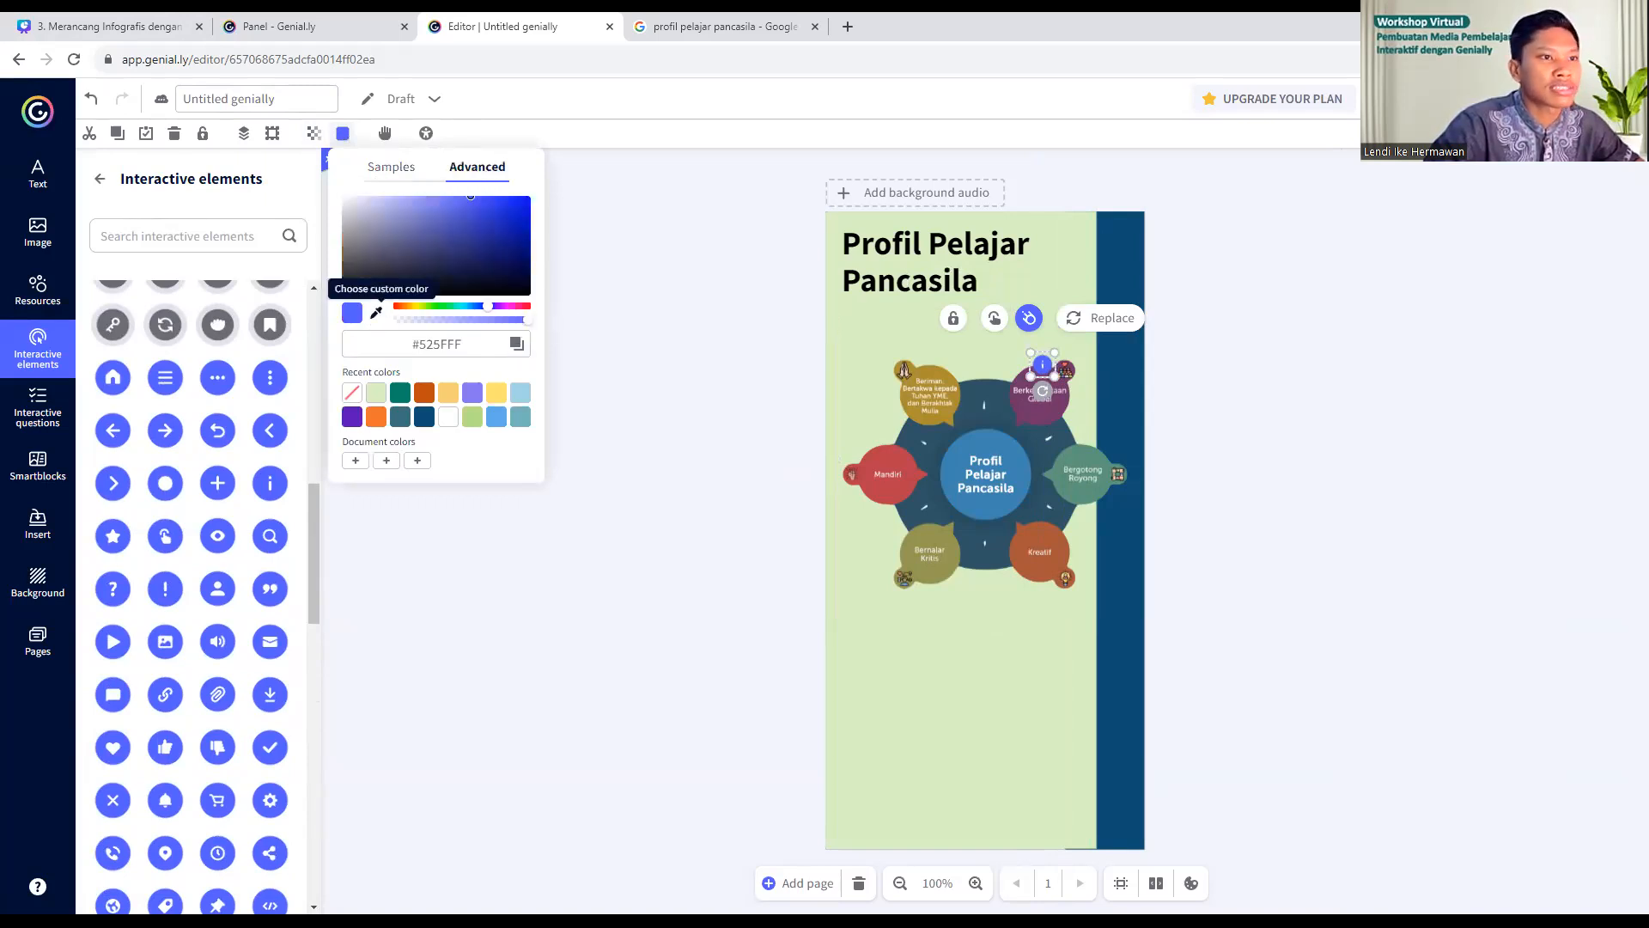
{"action": "left_click", "coordinate": [1025, 404]}
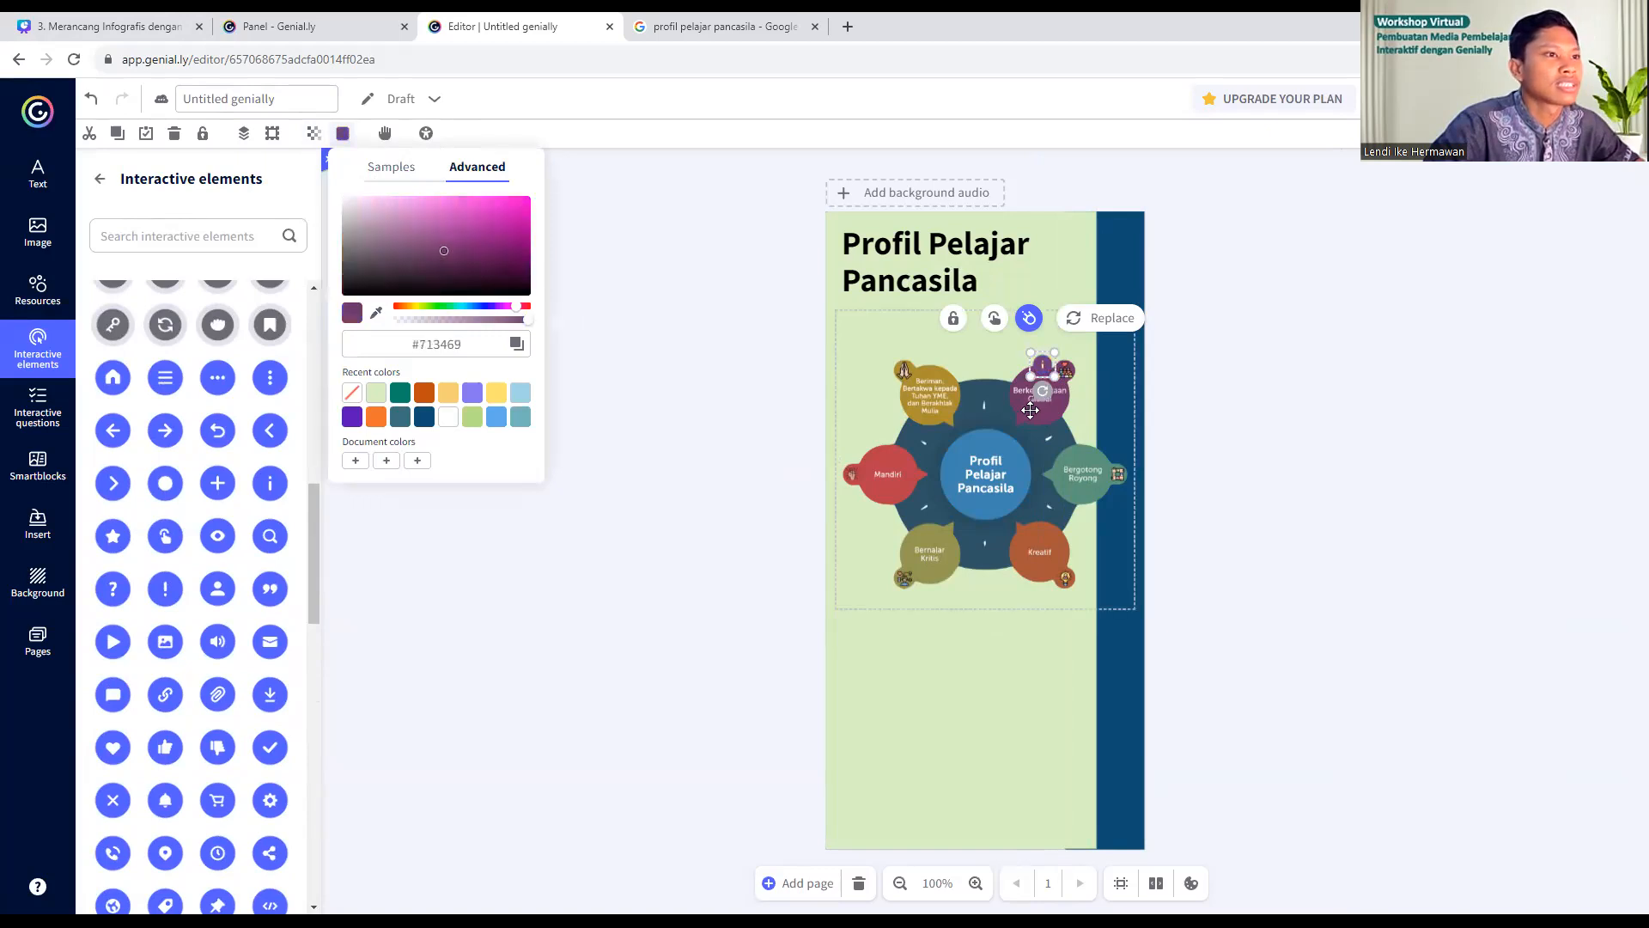
{"action": "left_click", "coordinate": [767, 450]}
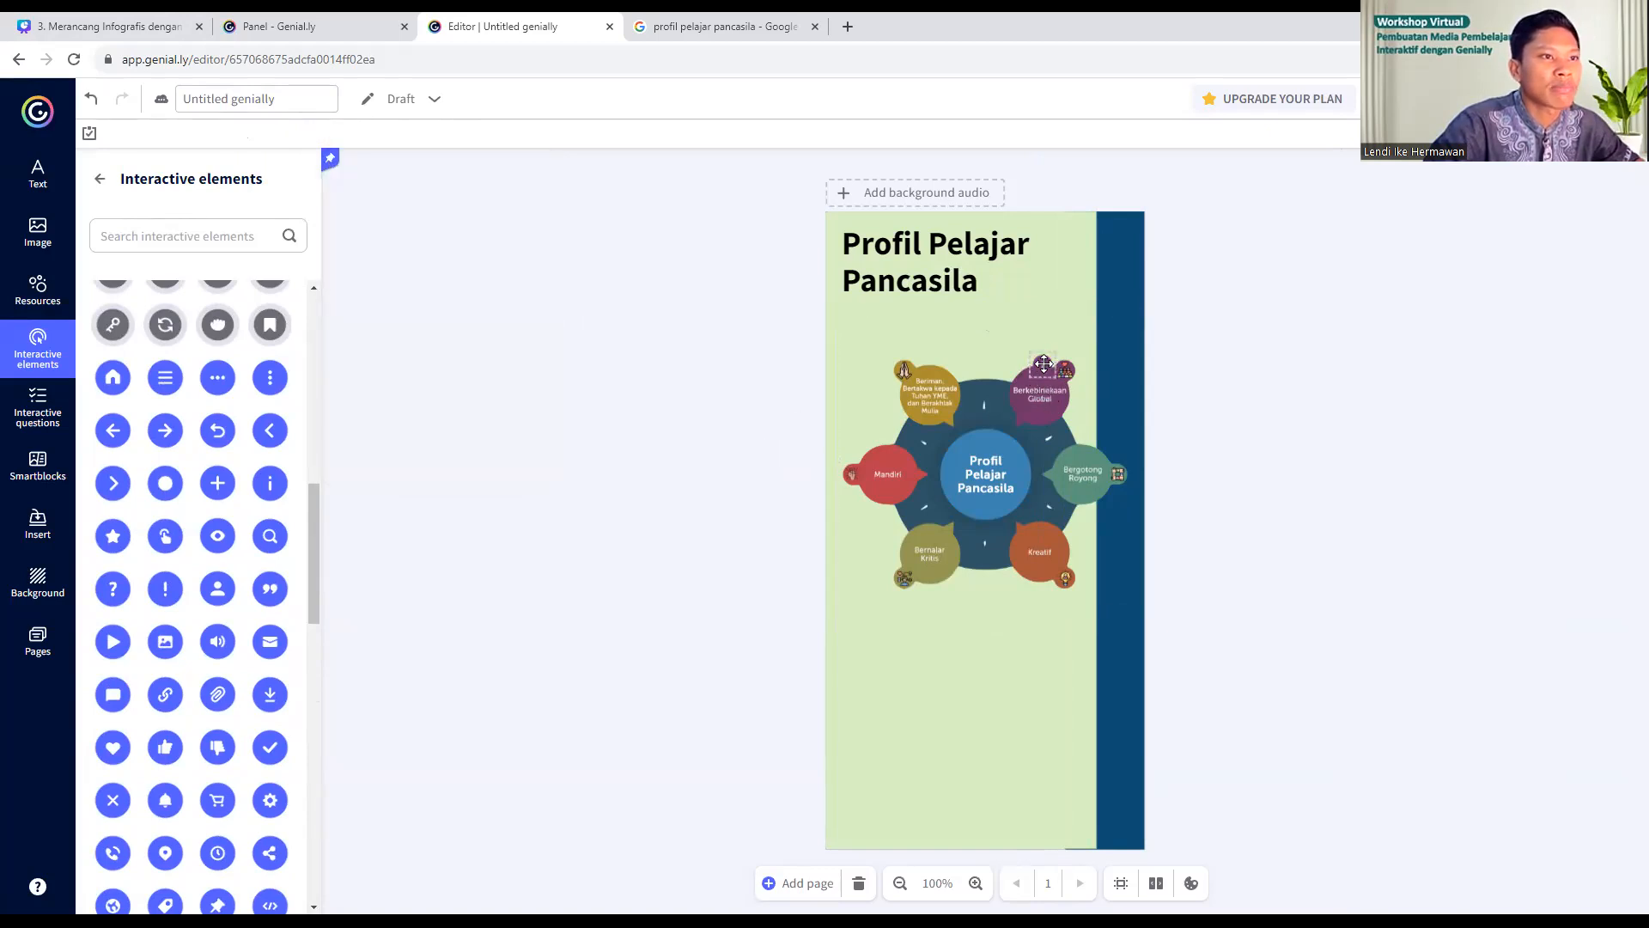
- Reselect the info button and sample the Berkebinekaan Global bubble's purple, #713469, once more as its color
{"action": "left_click", "coordinate": [1042, 367]}
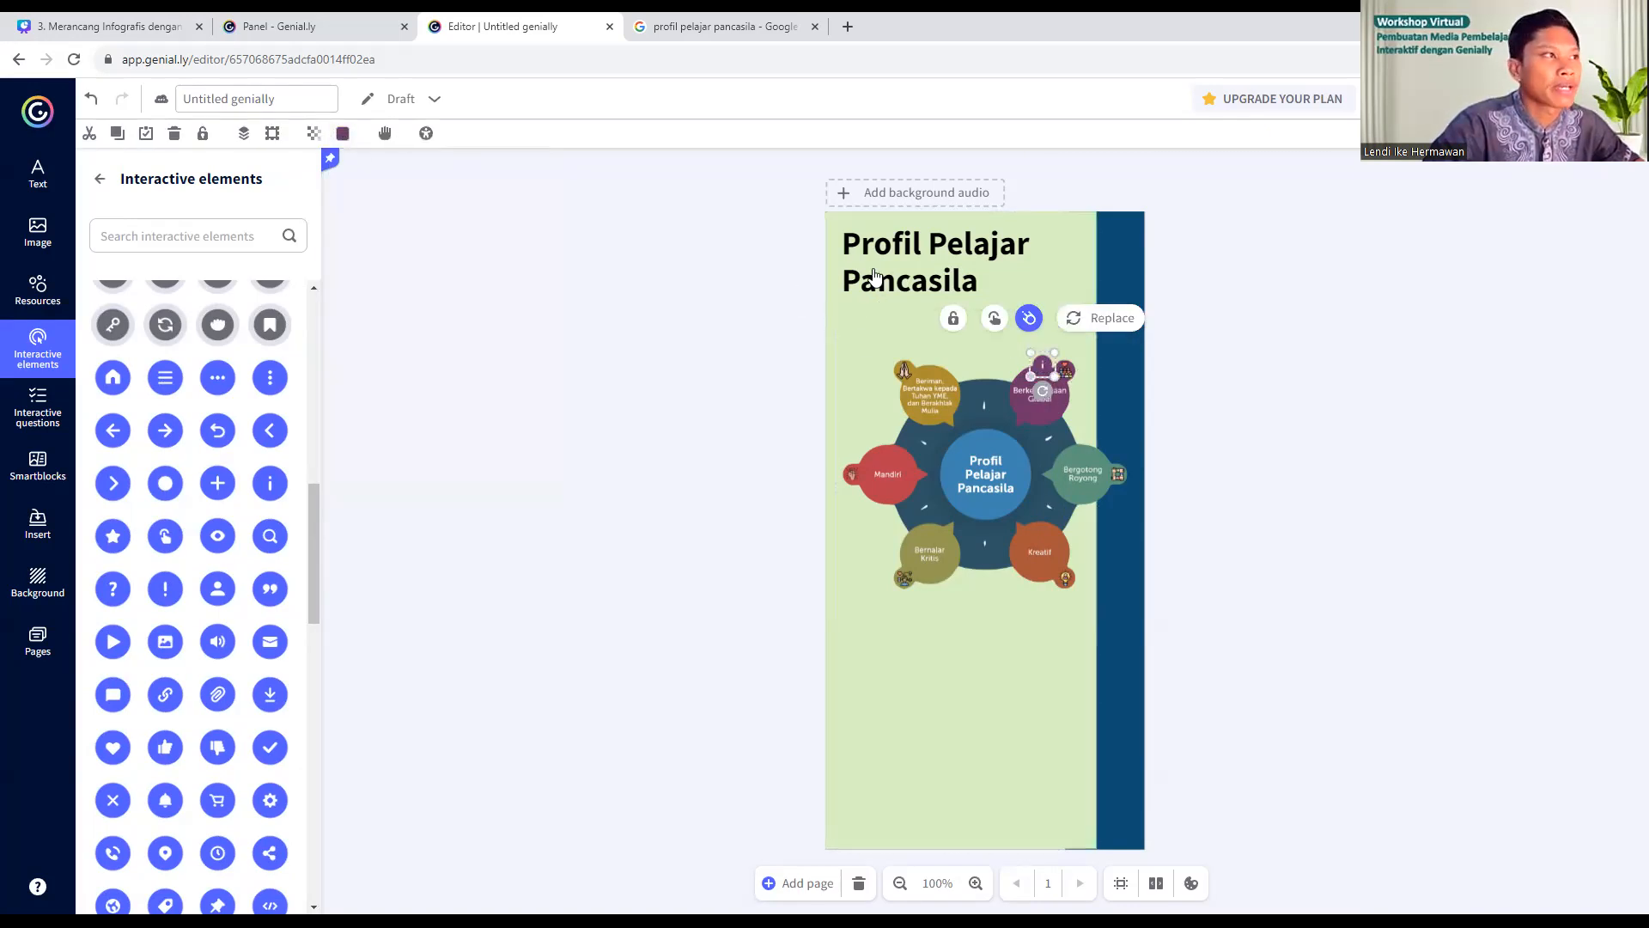
{"action": "left_click", "coordinate": [343, 134]}
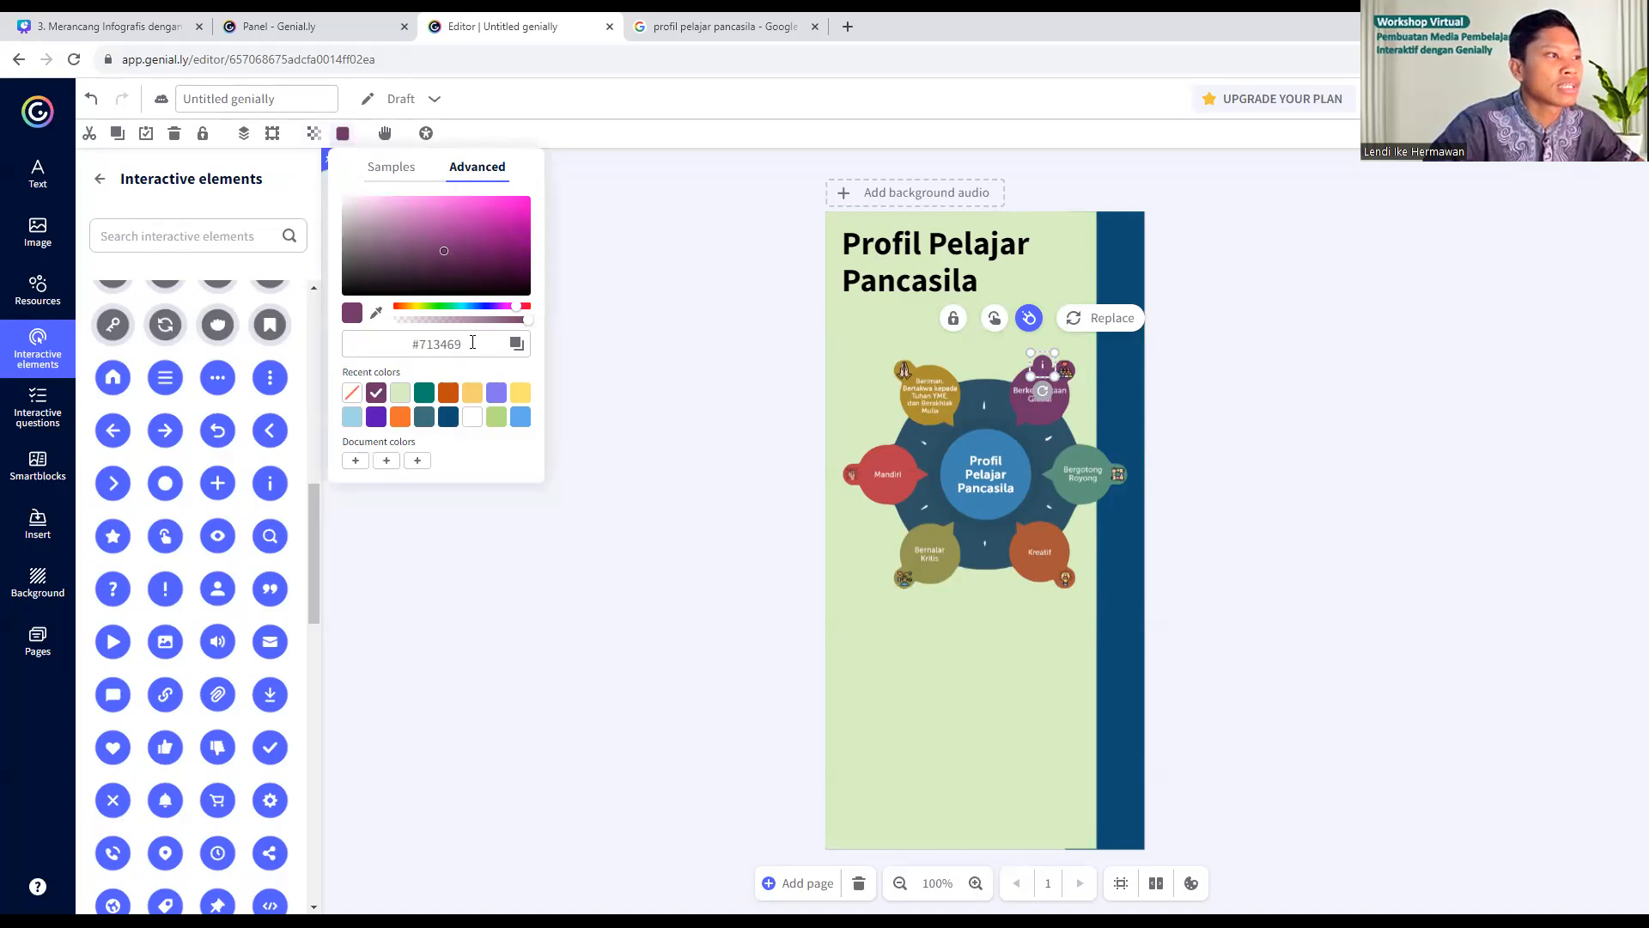
{"action": "left_click", "coordinate": [376, 313]}
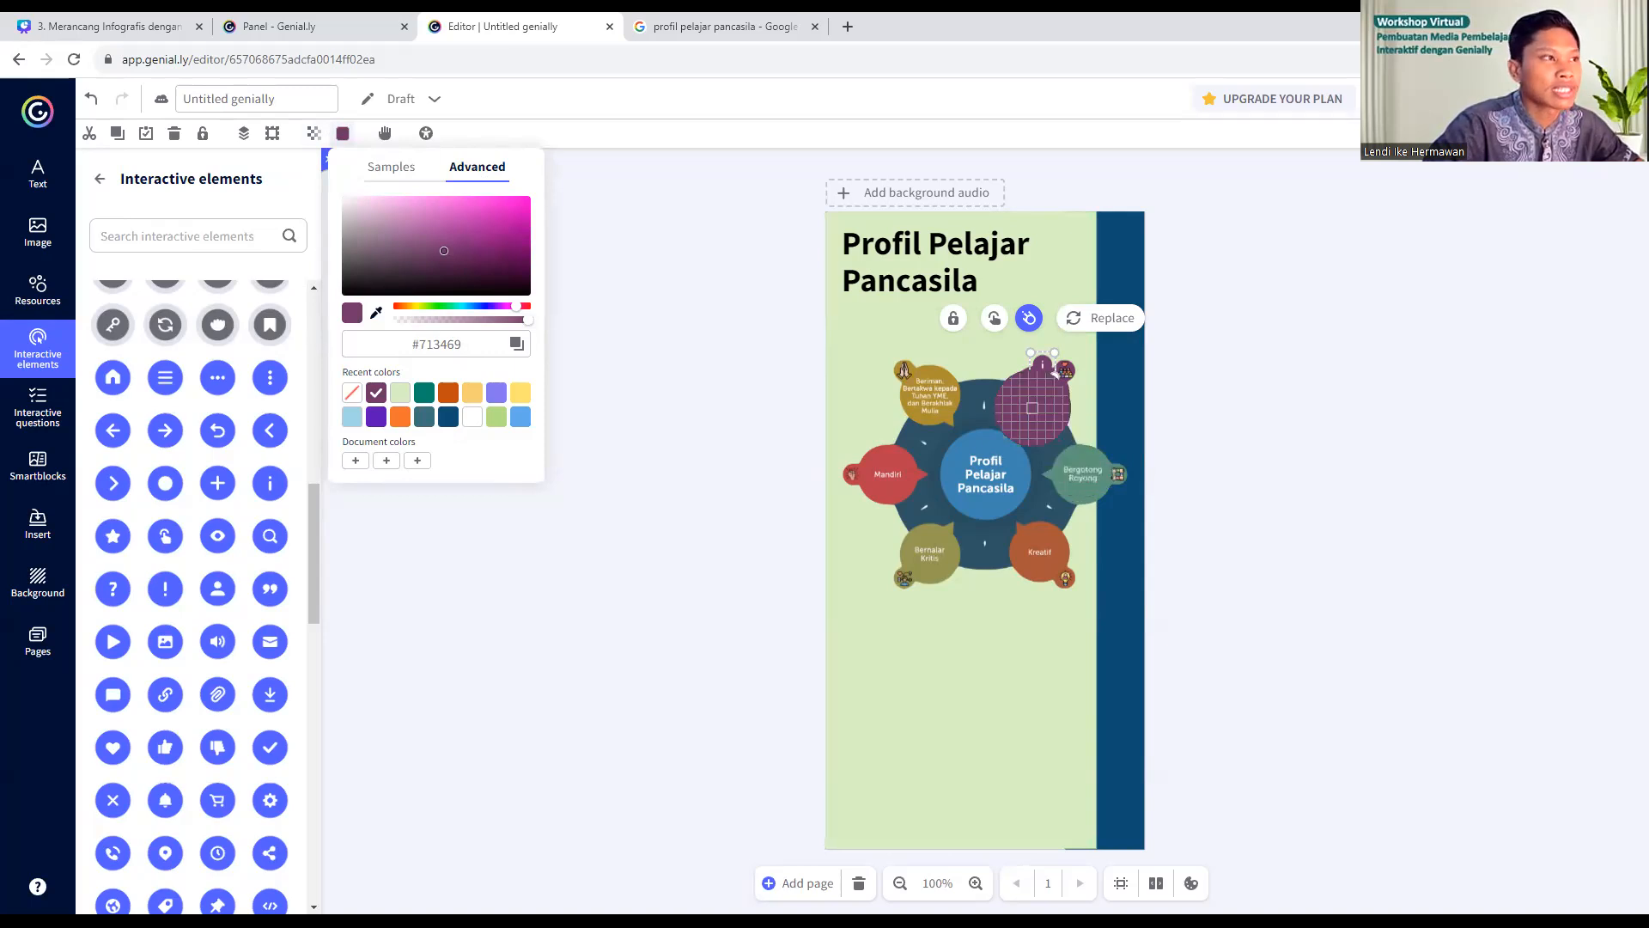
{"action": "left_click", "coordinate": [1032, 408]}
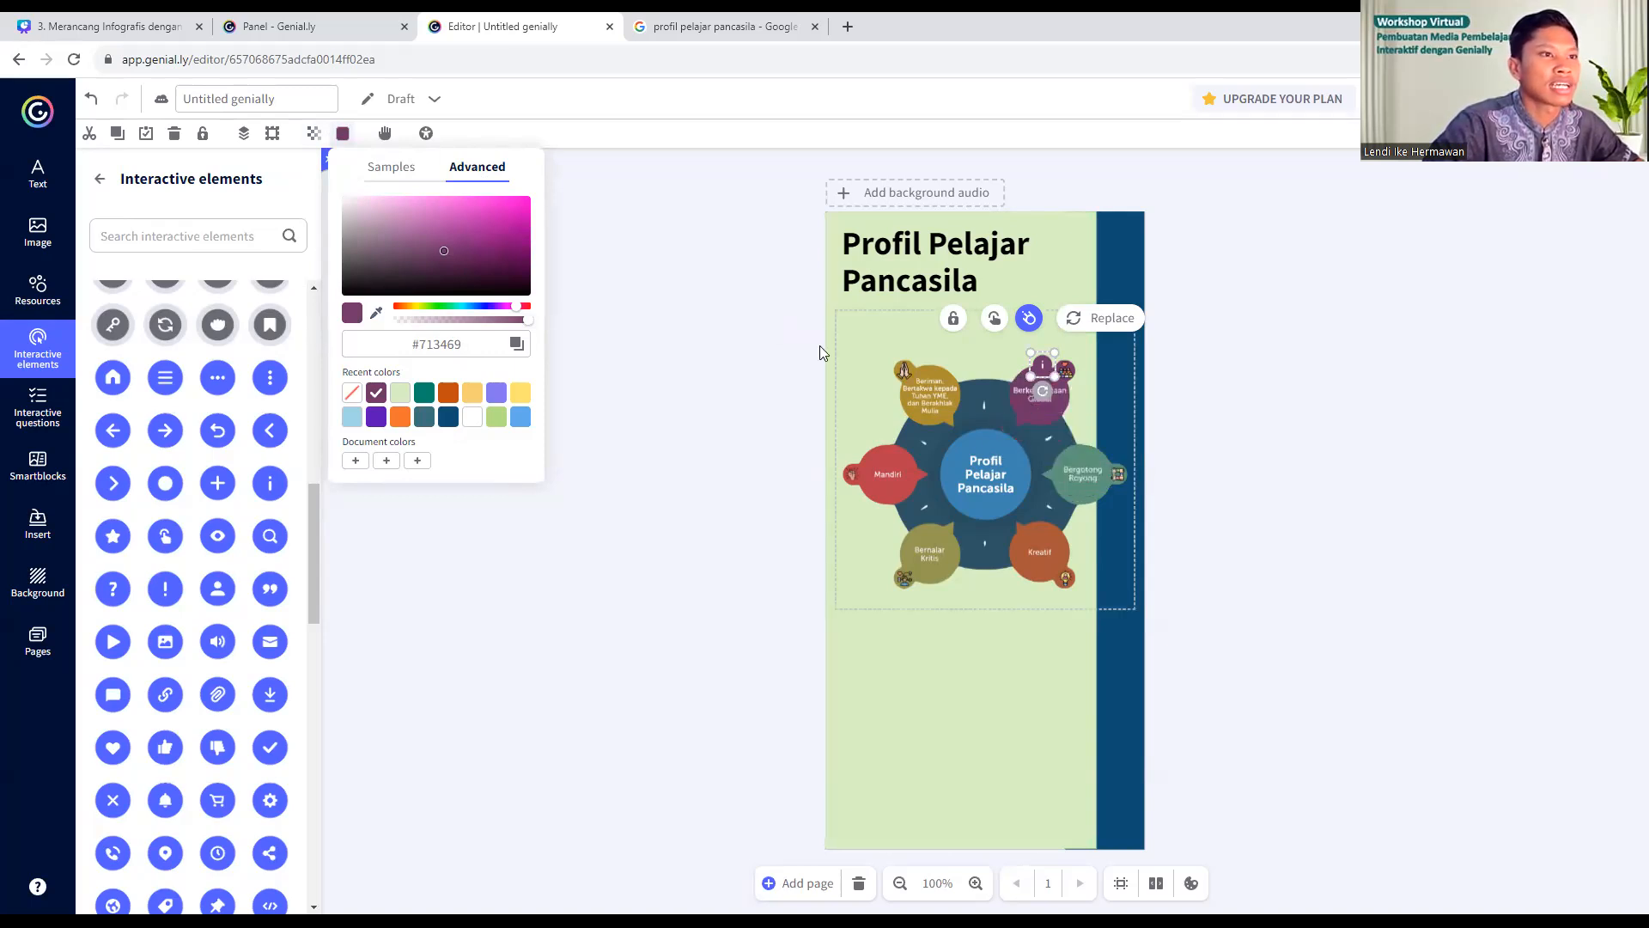
{"action": "left_click", "coordinate": [660, 367]}
{"action": "left_click", "coordinate": [1042, 365]}
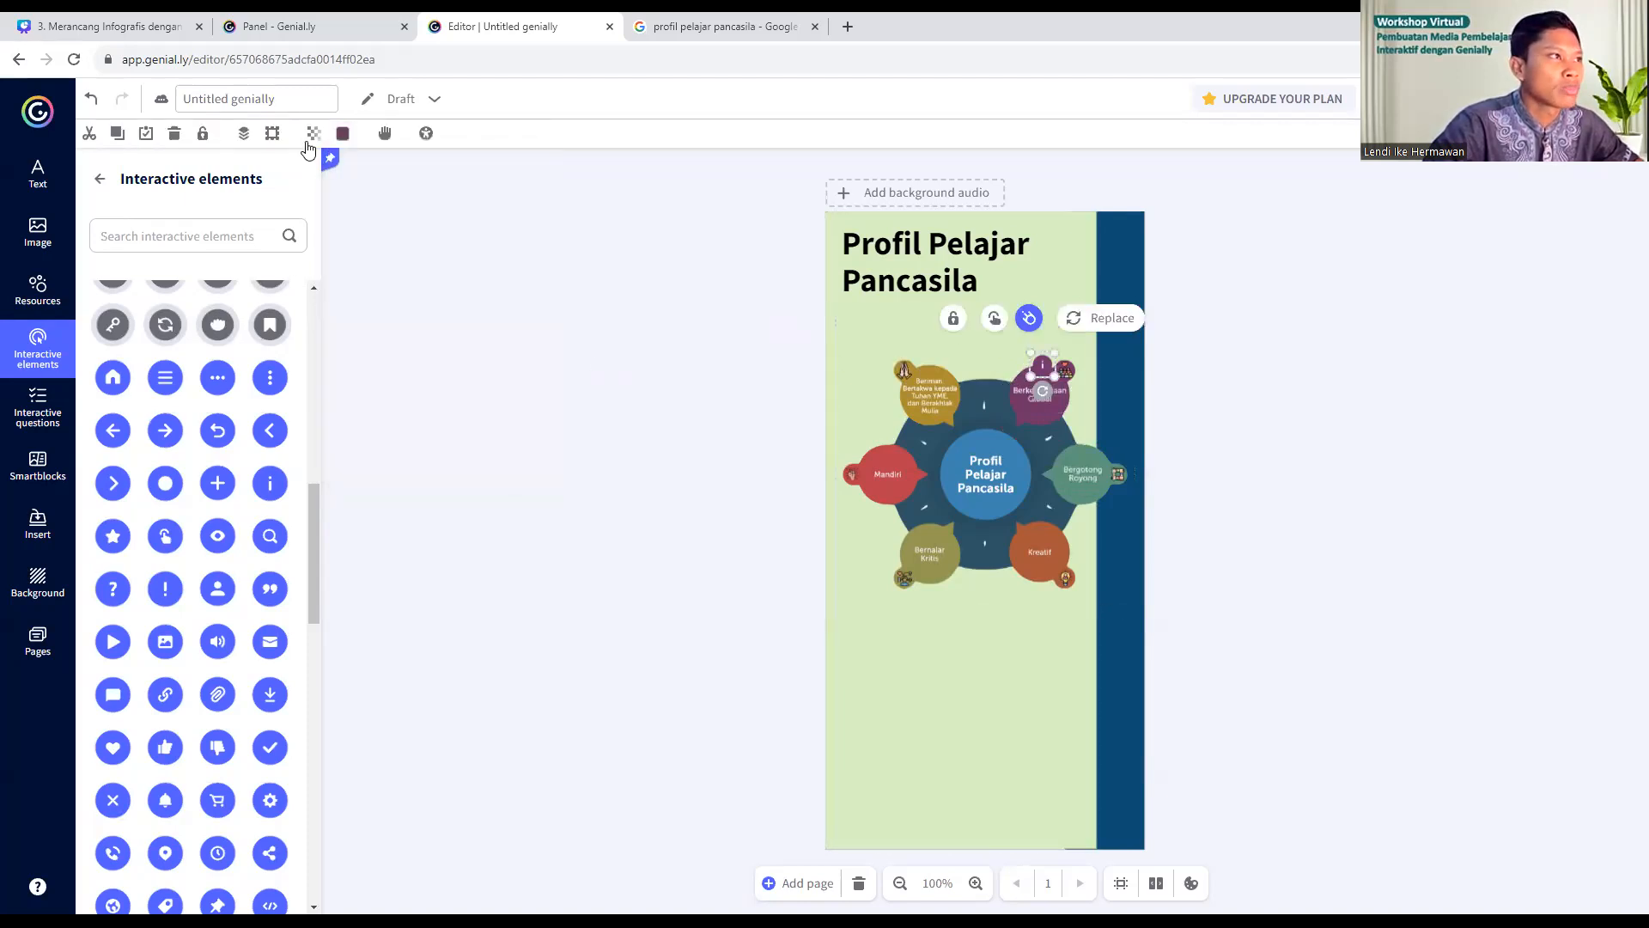
{"action": "left_click", "coordinate": [342, 134]}
{"action": "left_click", "coordinate": [391, 167]}
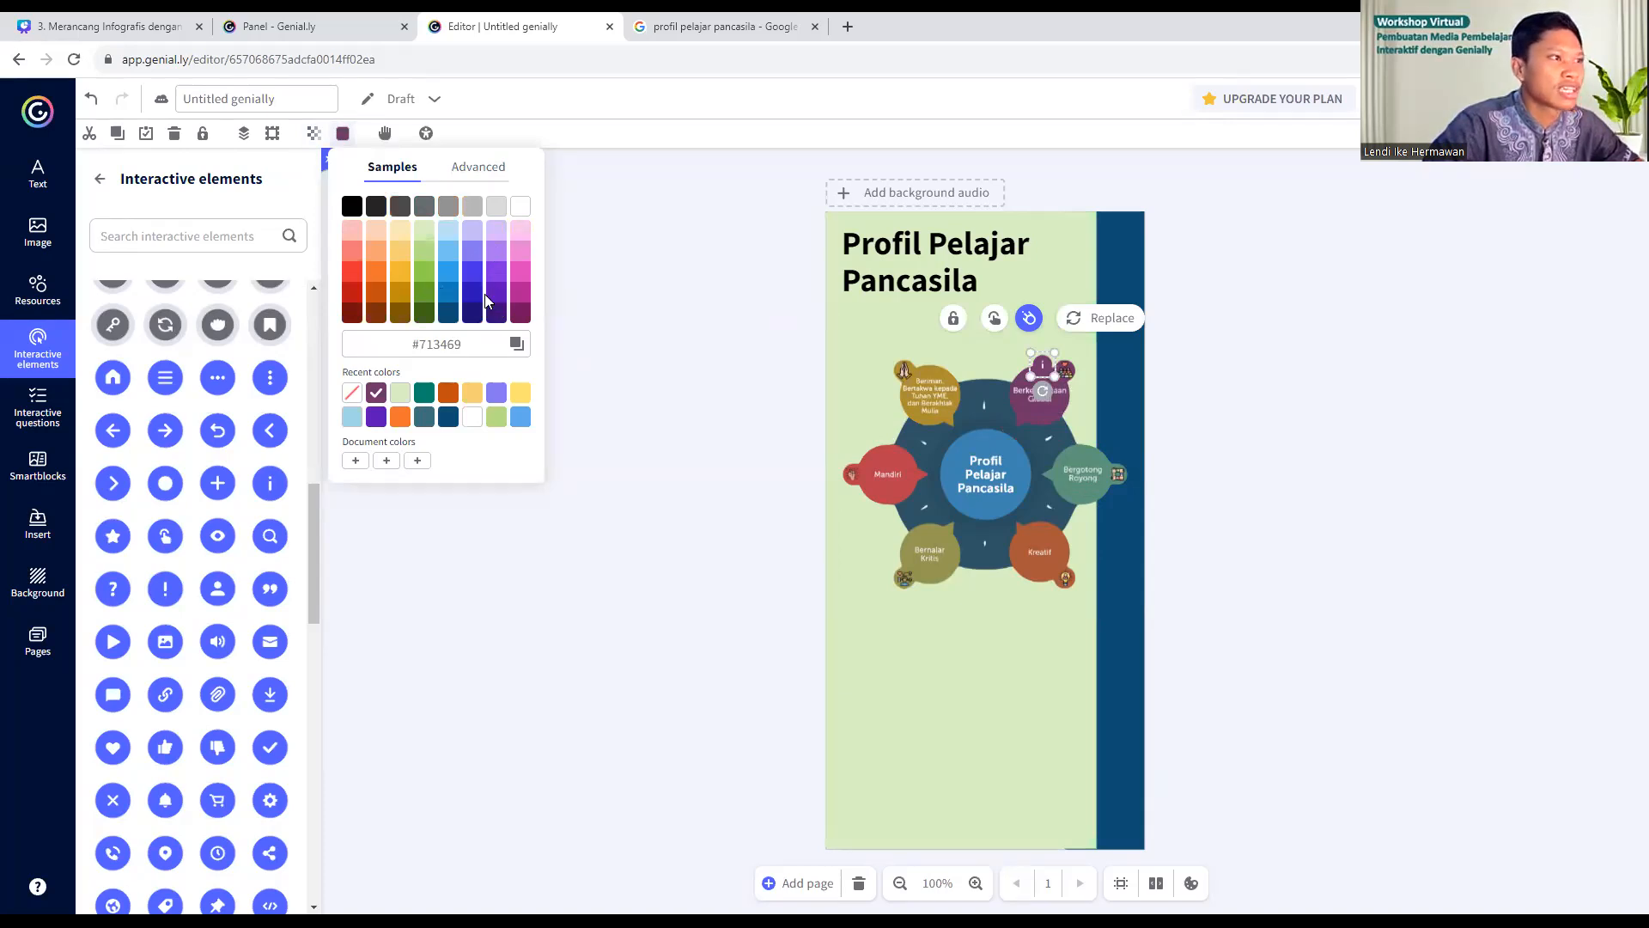
{"action": "left_click", "coordinate": [635, 326]}
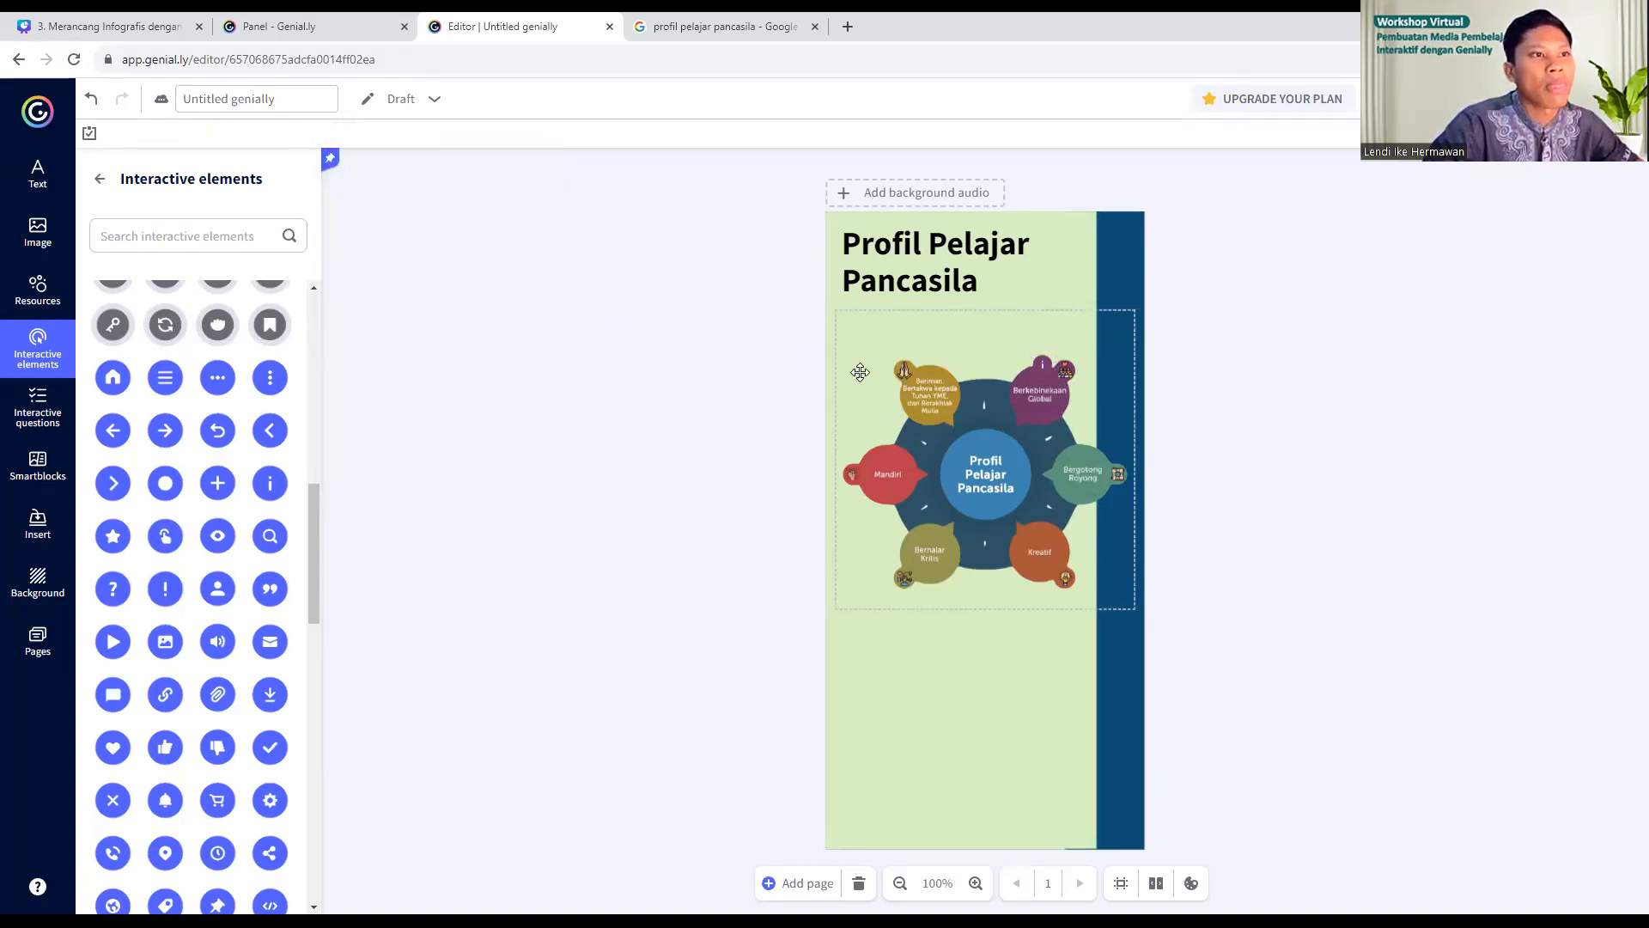
- Add a Window interaction to the Berkebinekaan Global info button, using the template with an image beside text, and open it for editing
{"action": "left_click", "coordinate": [1039, 368]}
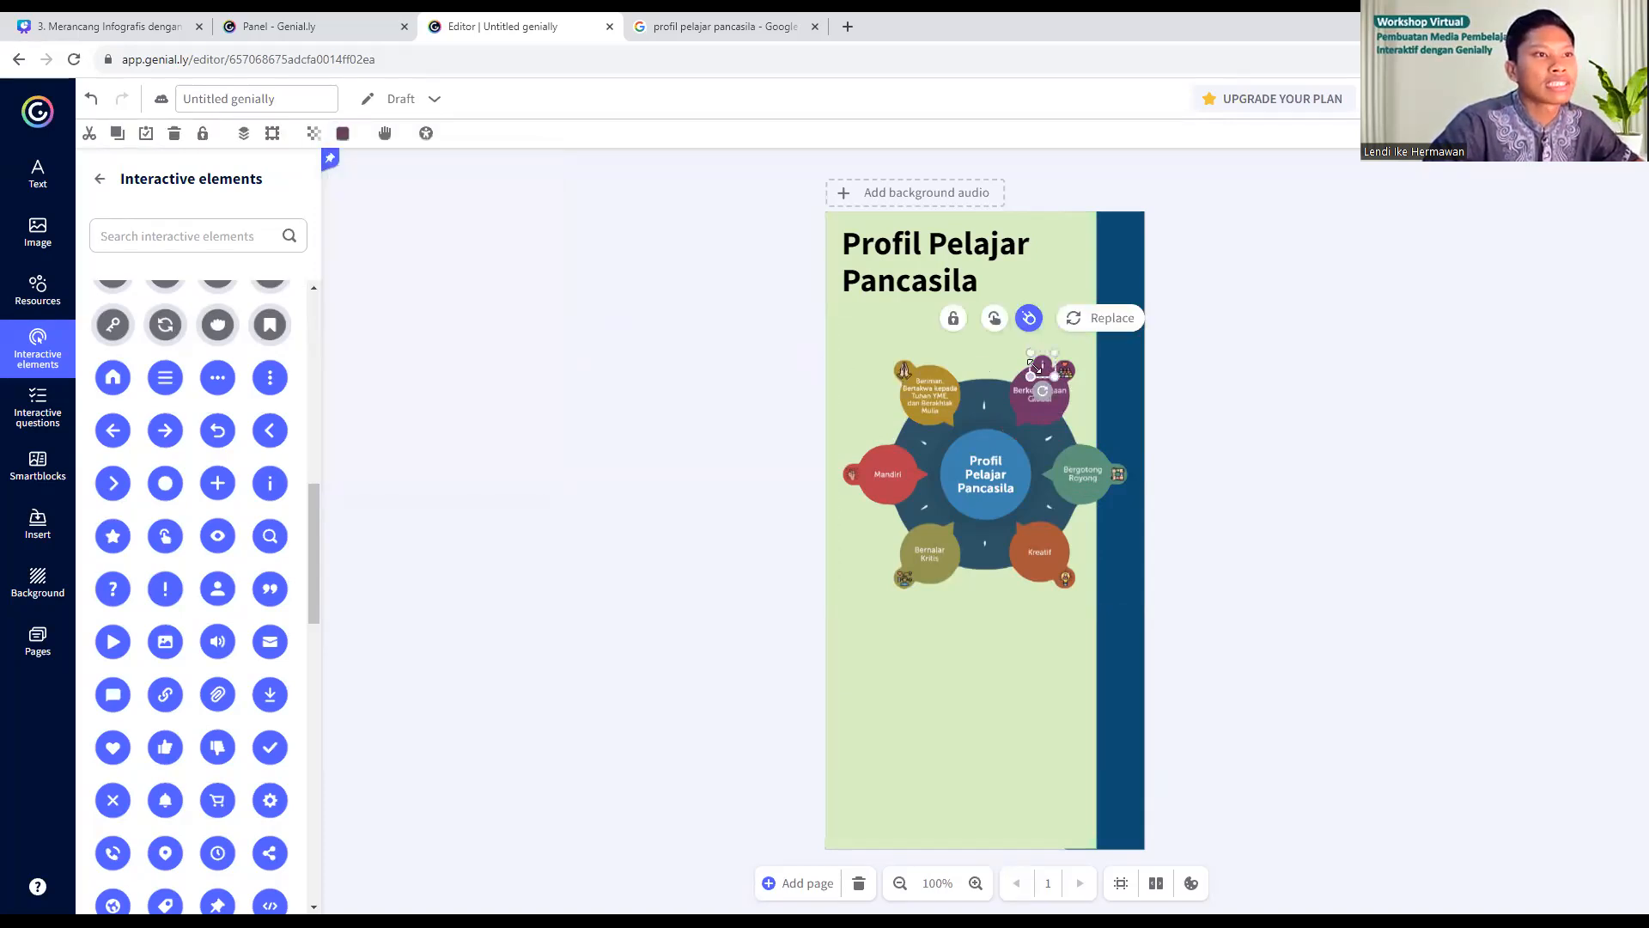
{"action": "left_click", "coordinate": [995, 320]}
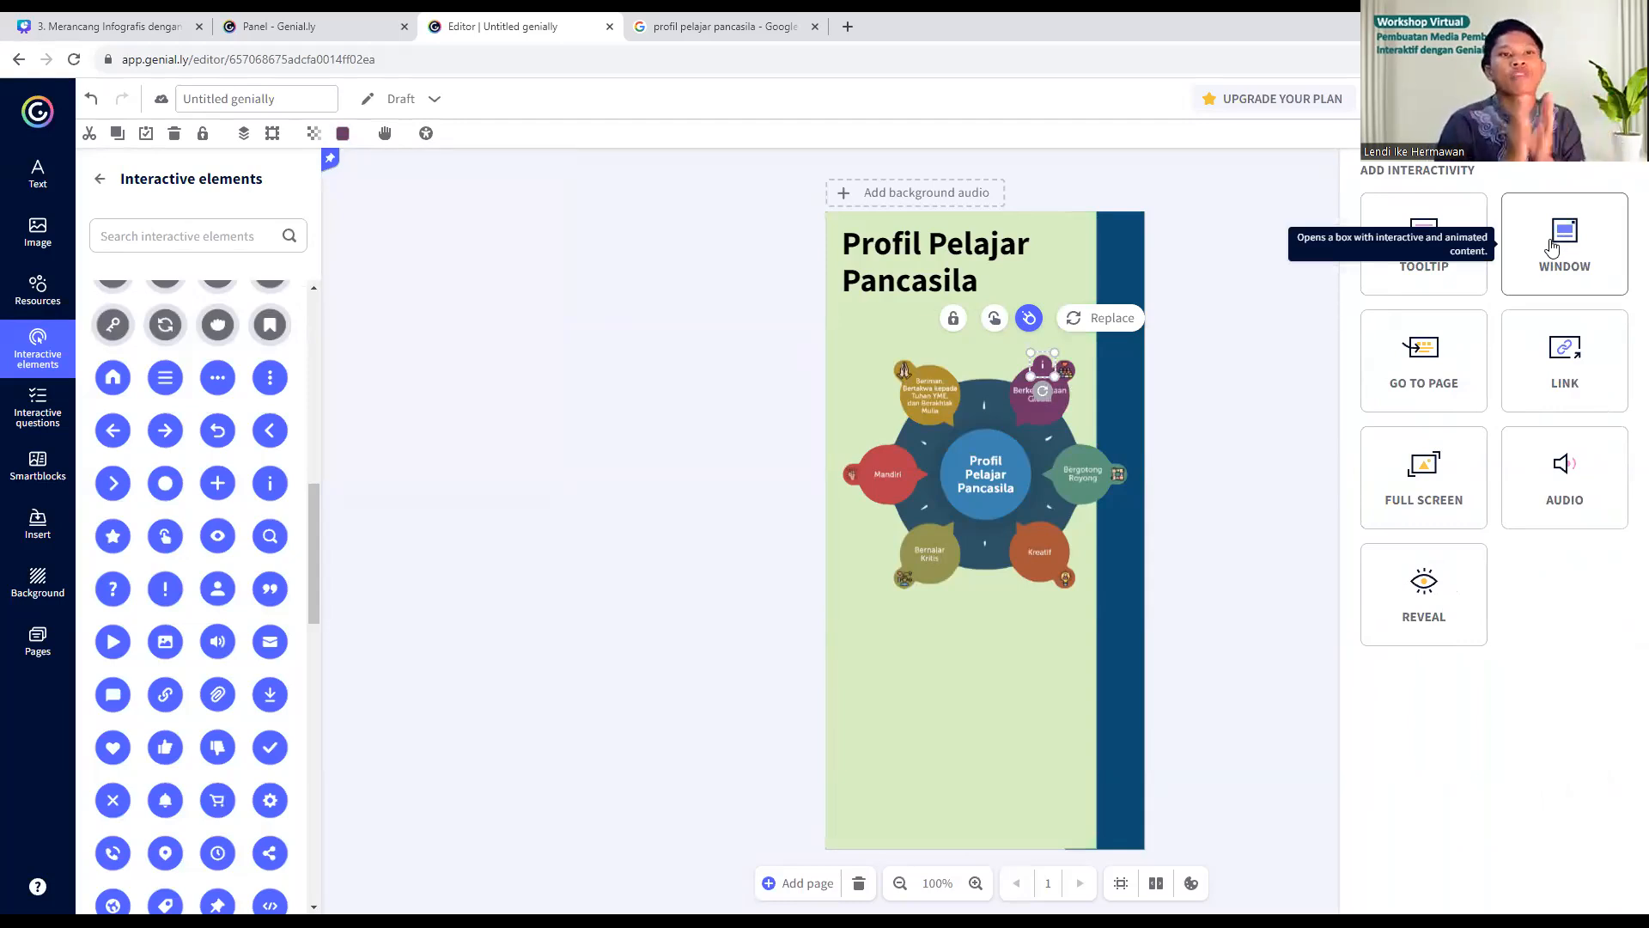
{"action": "left_click", "coordinate": [1553, 248]}
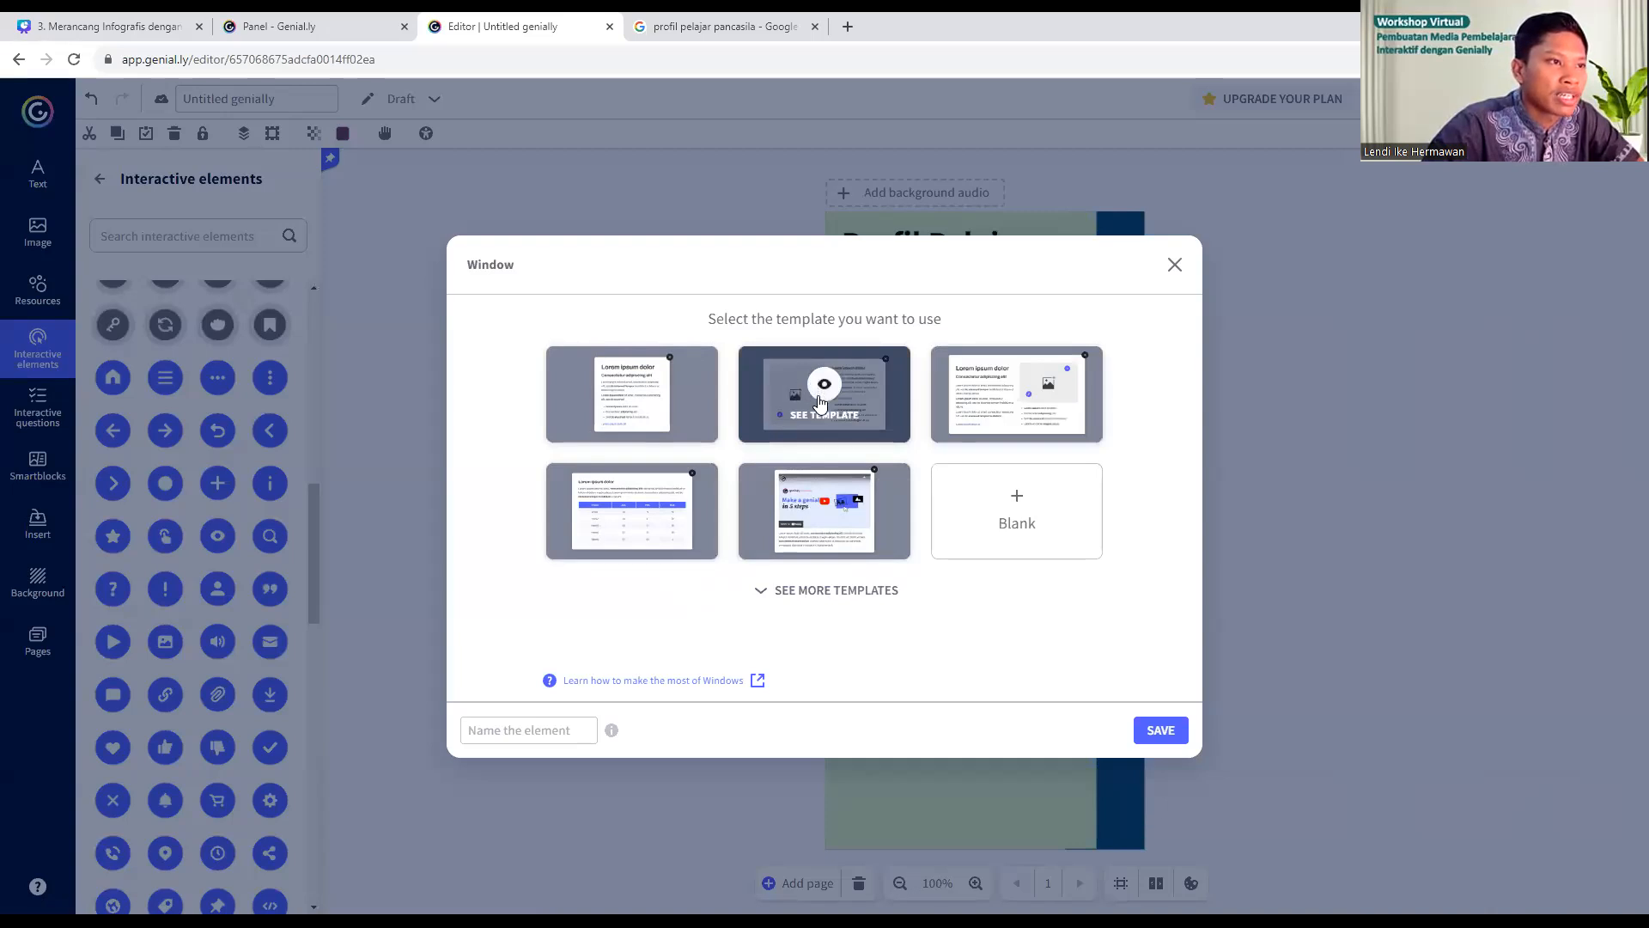
{"action": "left_click", "coordinate": [822, 401]}
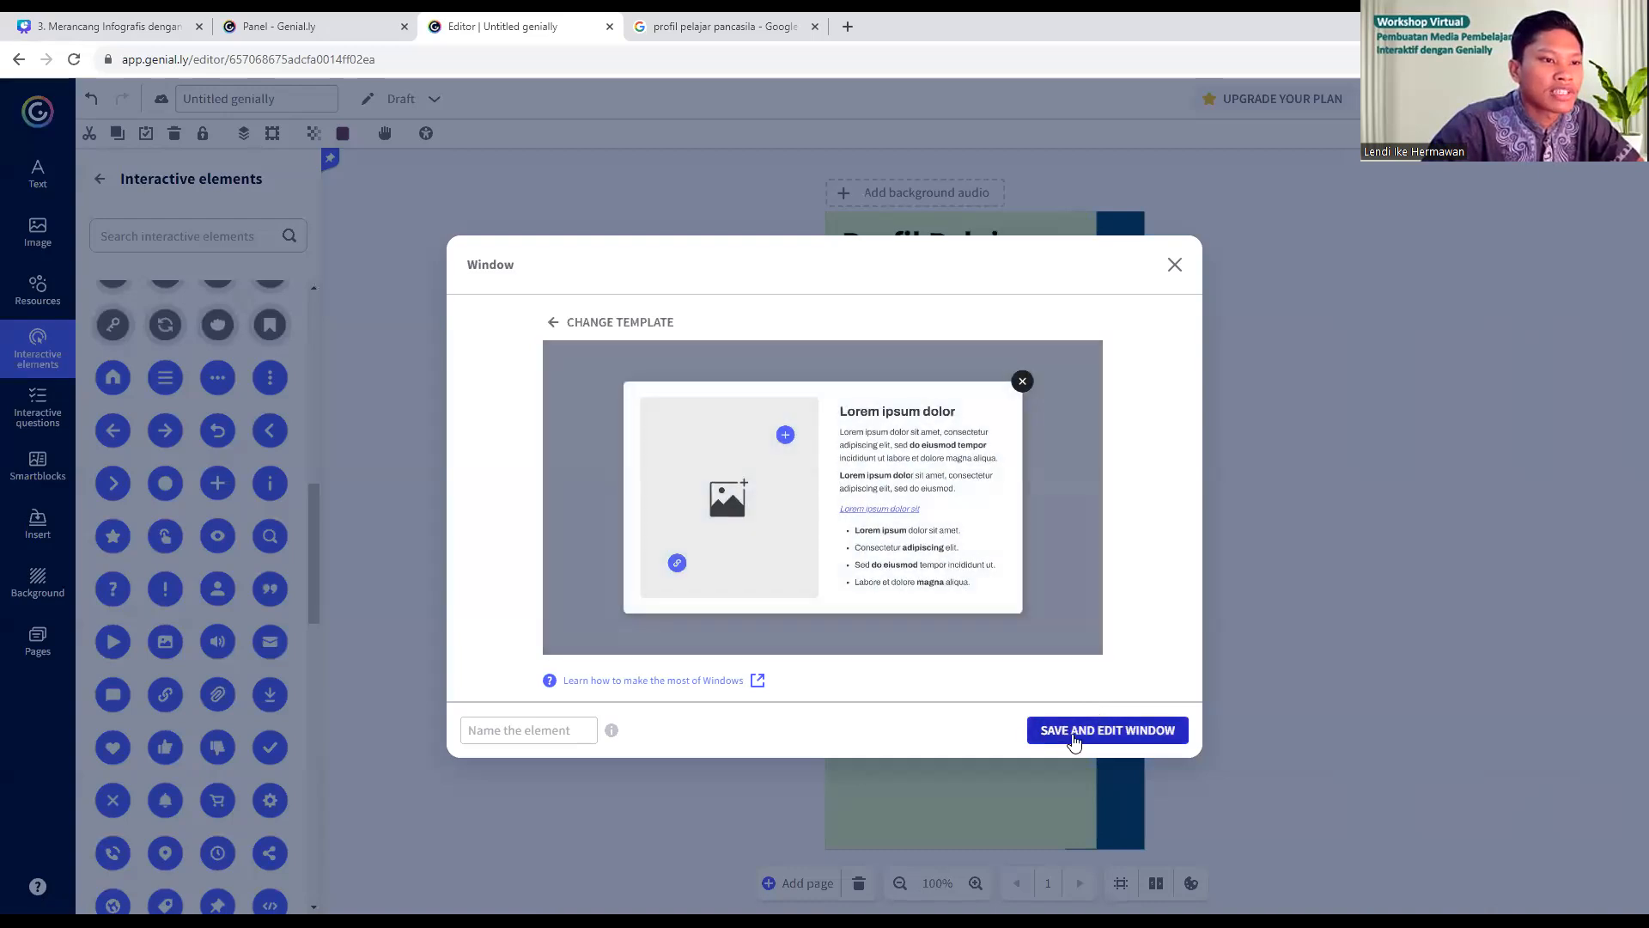
{"action": "left_click", "coordinate": [1077, 730]}
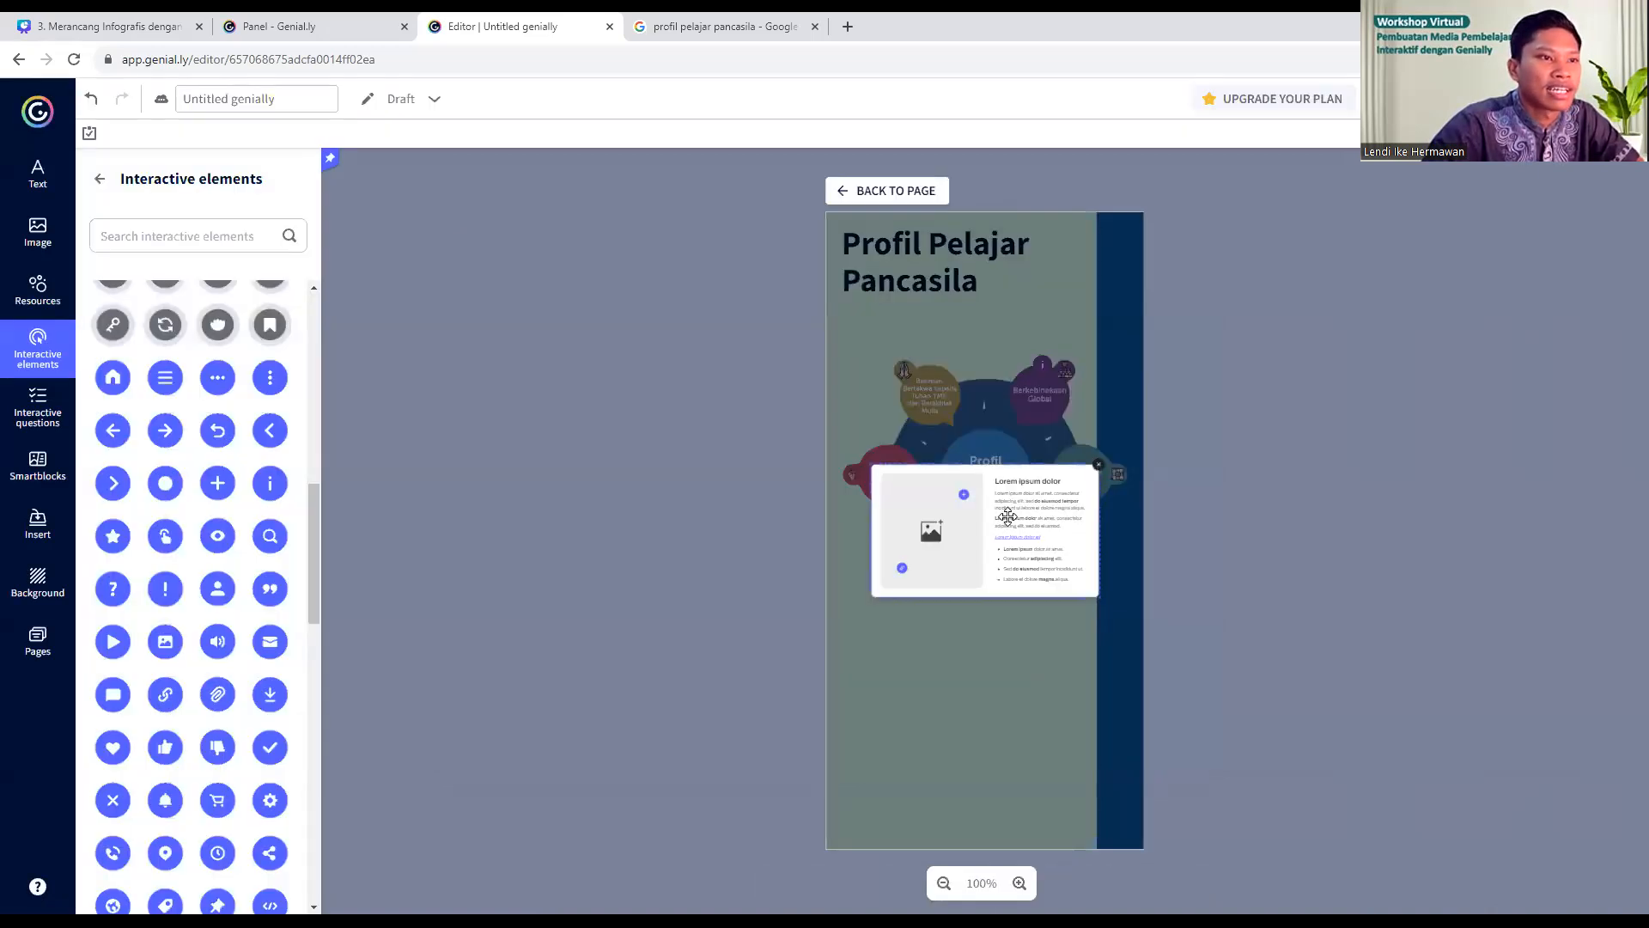
- Replace the window's placeholder image with the student picture "23" uploaded from the Downloads folder
{"action": "left_click", "coordinate": [1020, 883]}
{"action": "left_click", "coordinate": [1020, 883]}
{"action": "left_click", "coordinate": [1019, 883]}
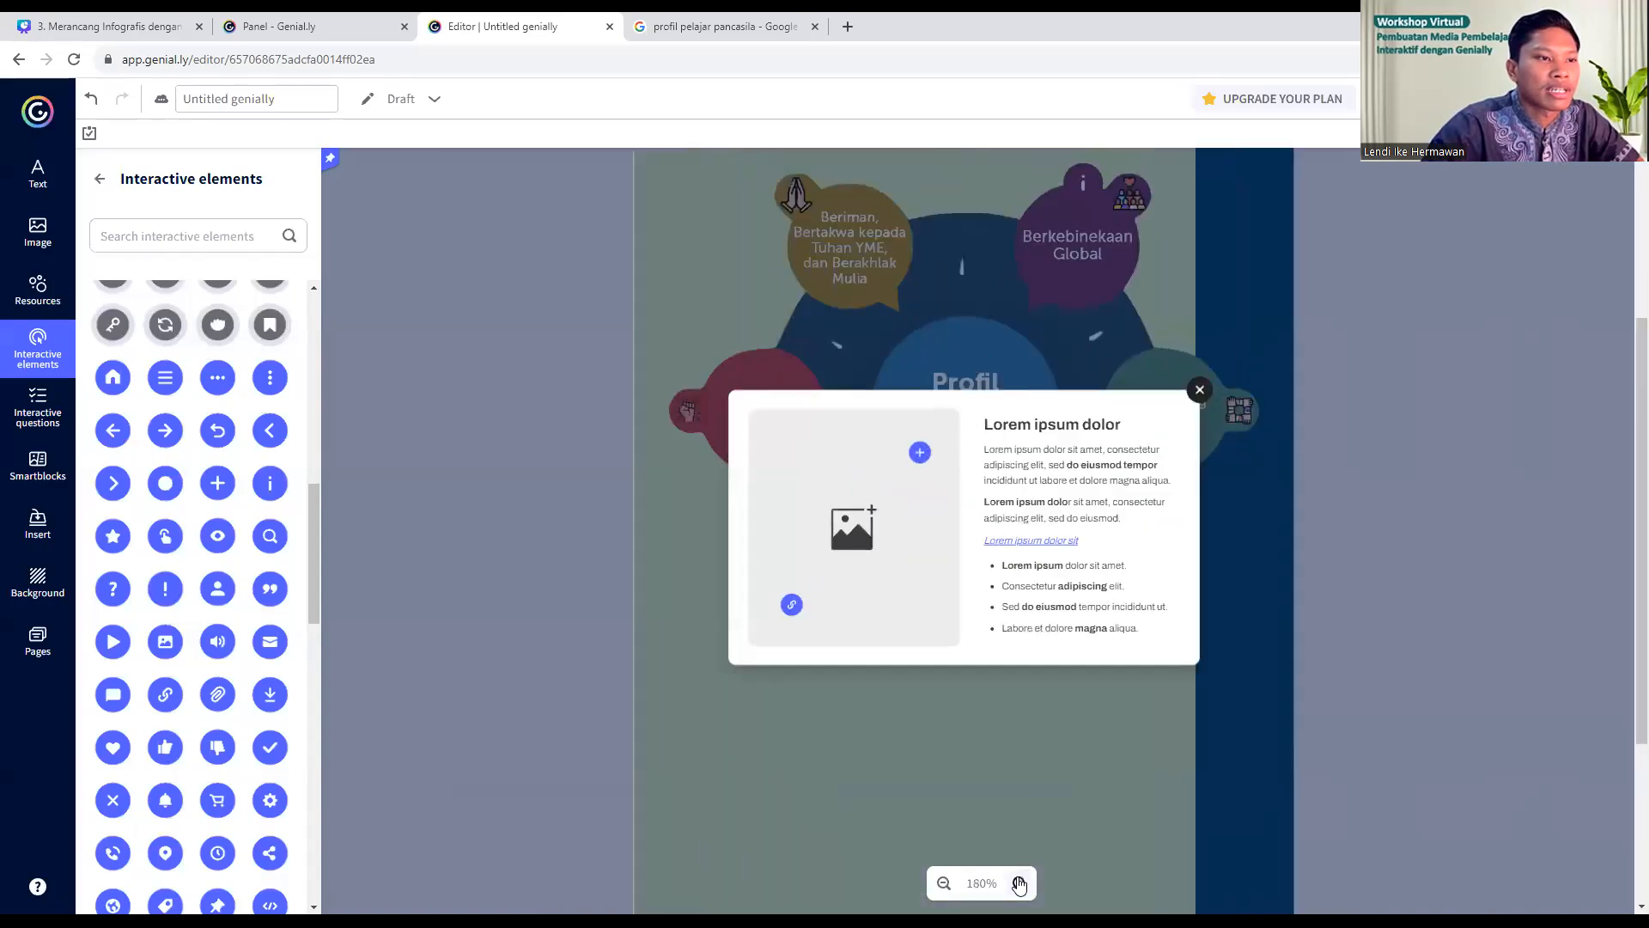
{"action": "left_click", "coordinate": [1019, 883]}
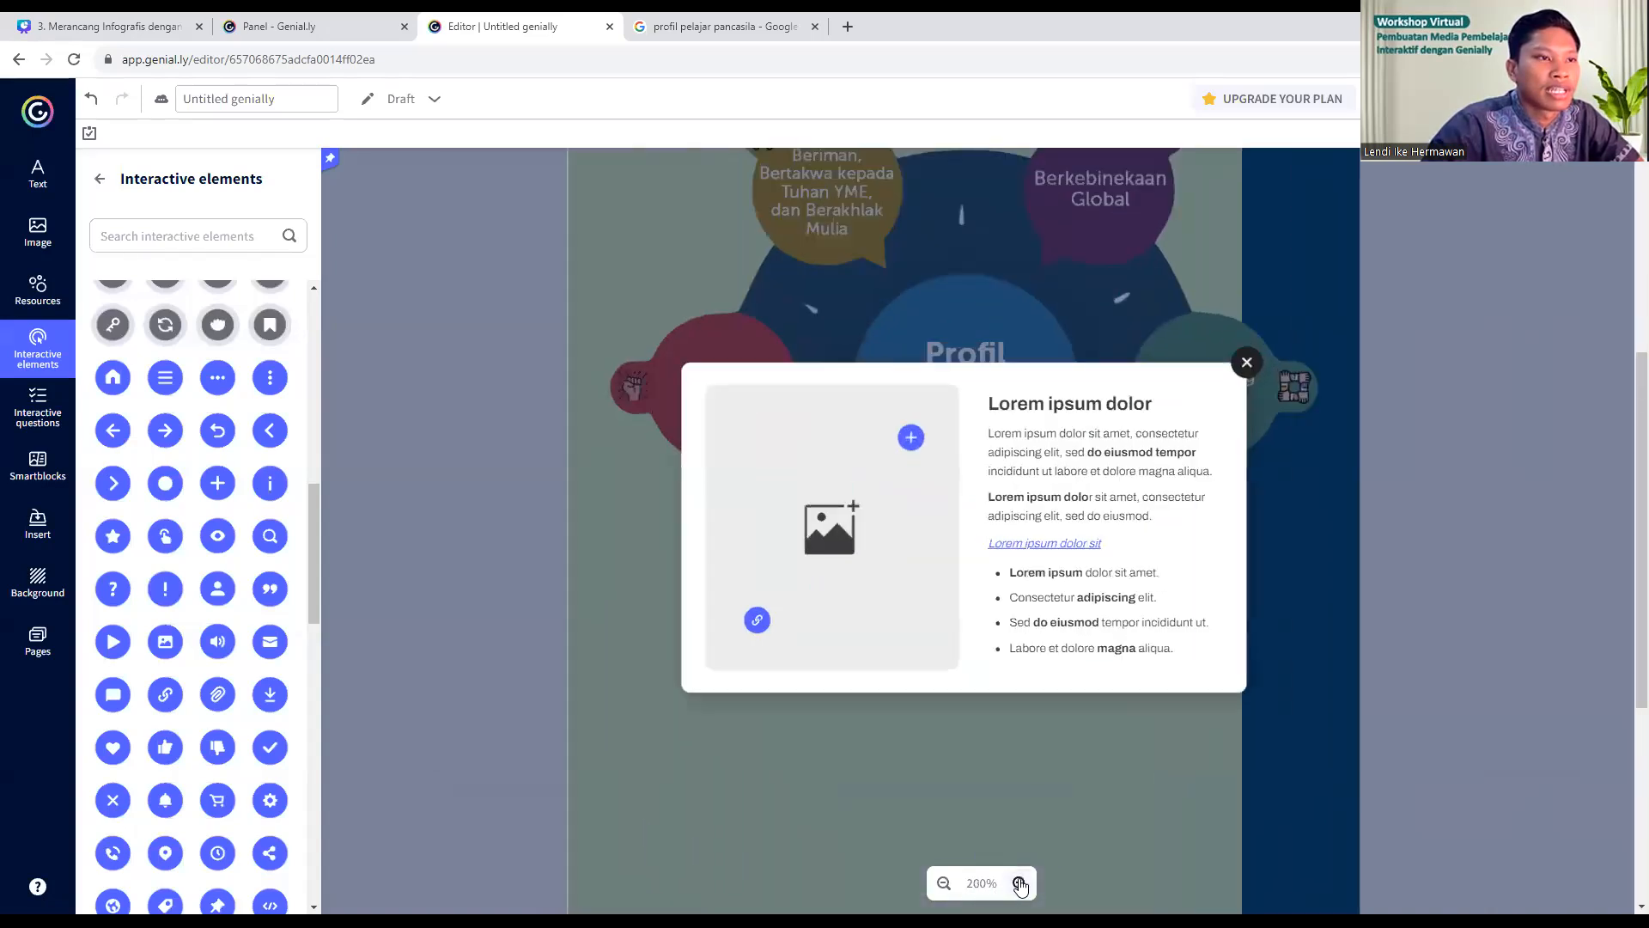
{"action": "left_click", "coordinate": [877, 485]}
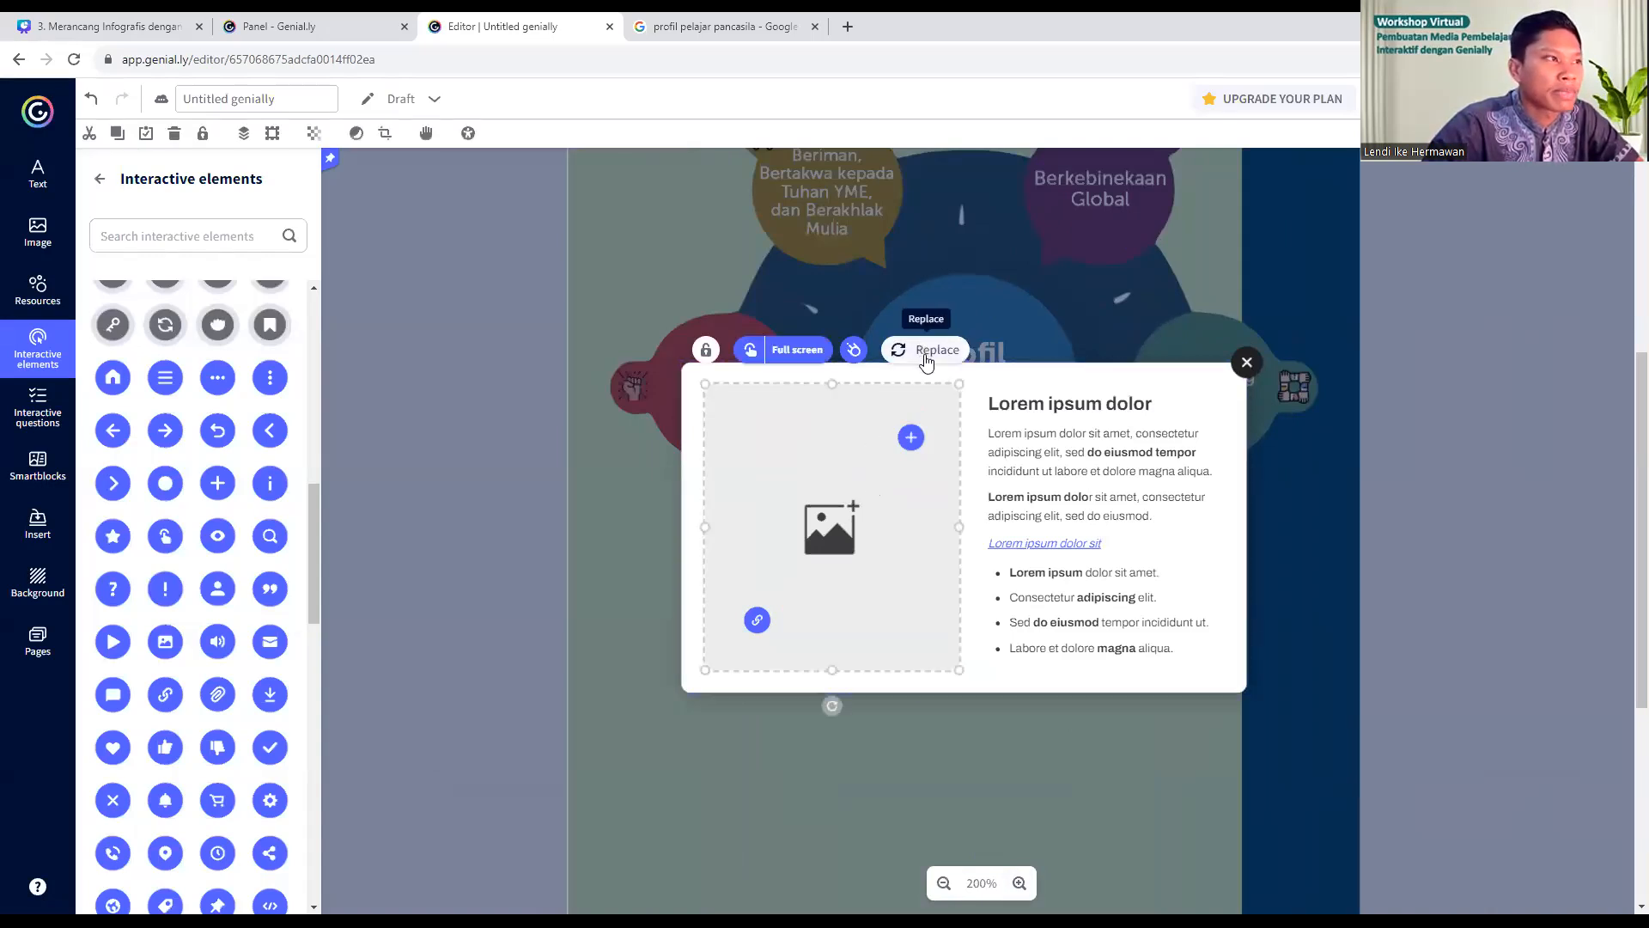
{"action": "left_click", "coordinate": [925, 353]}
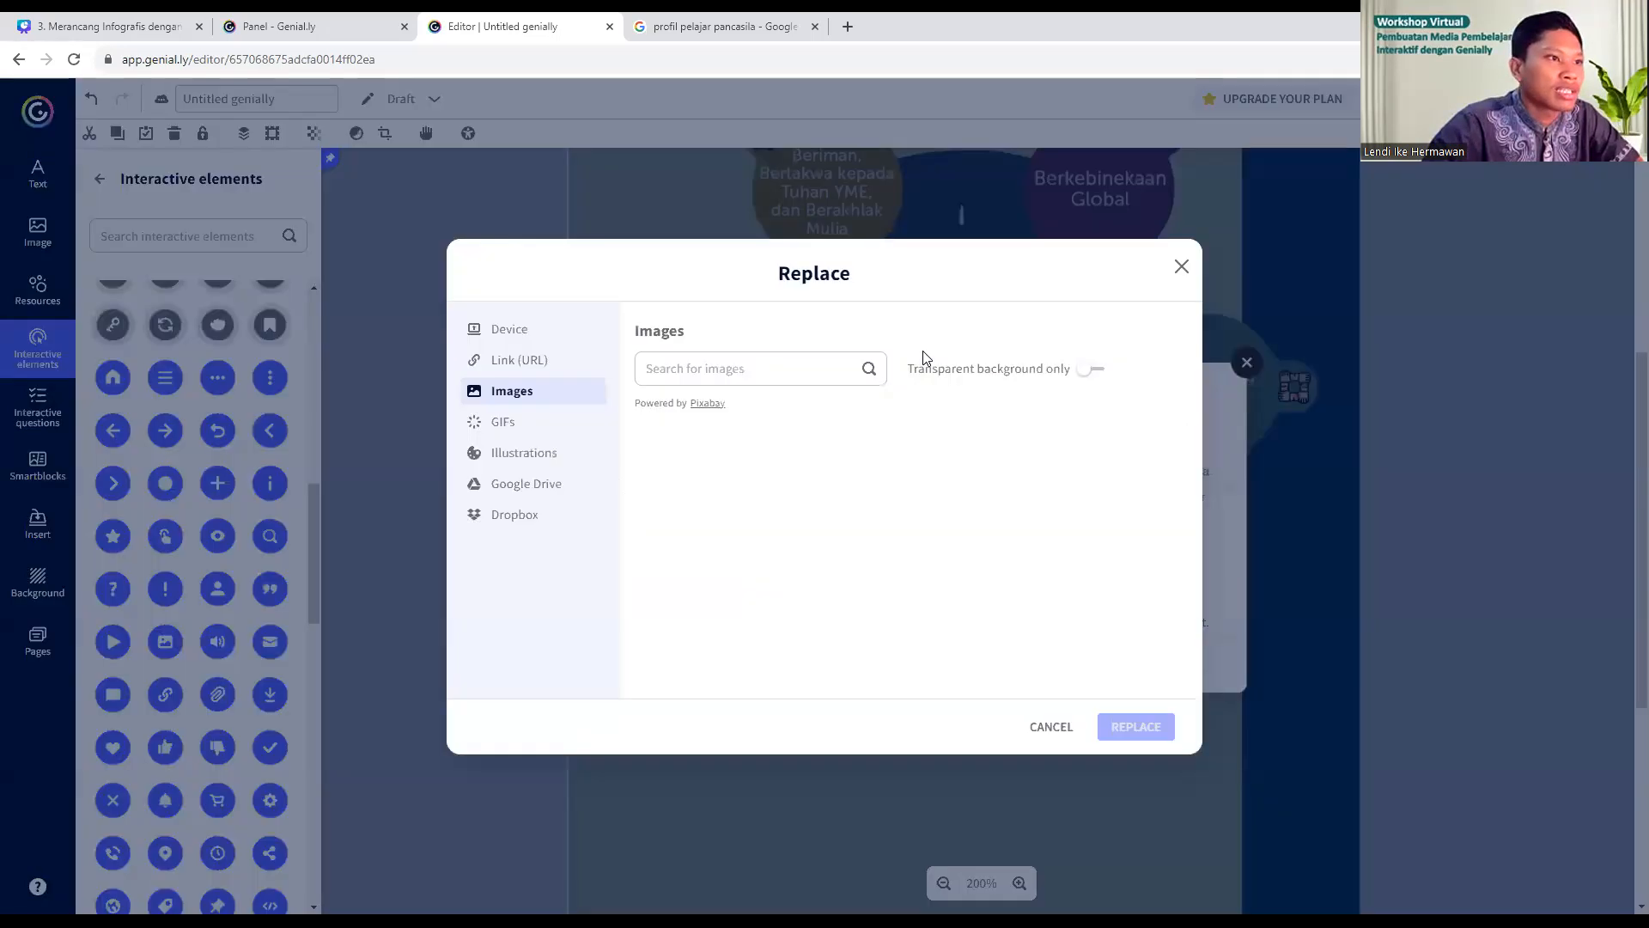
{"action": "left_click", "coordinate": [508, 335]}
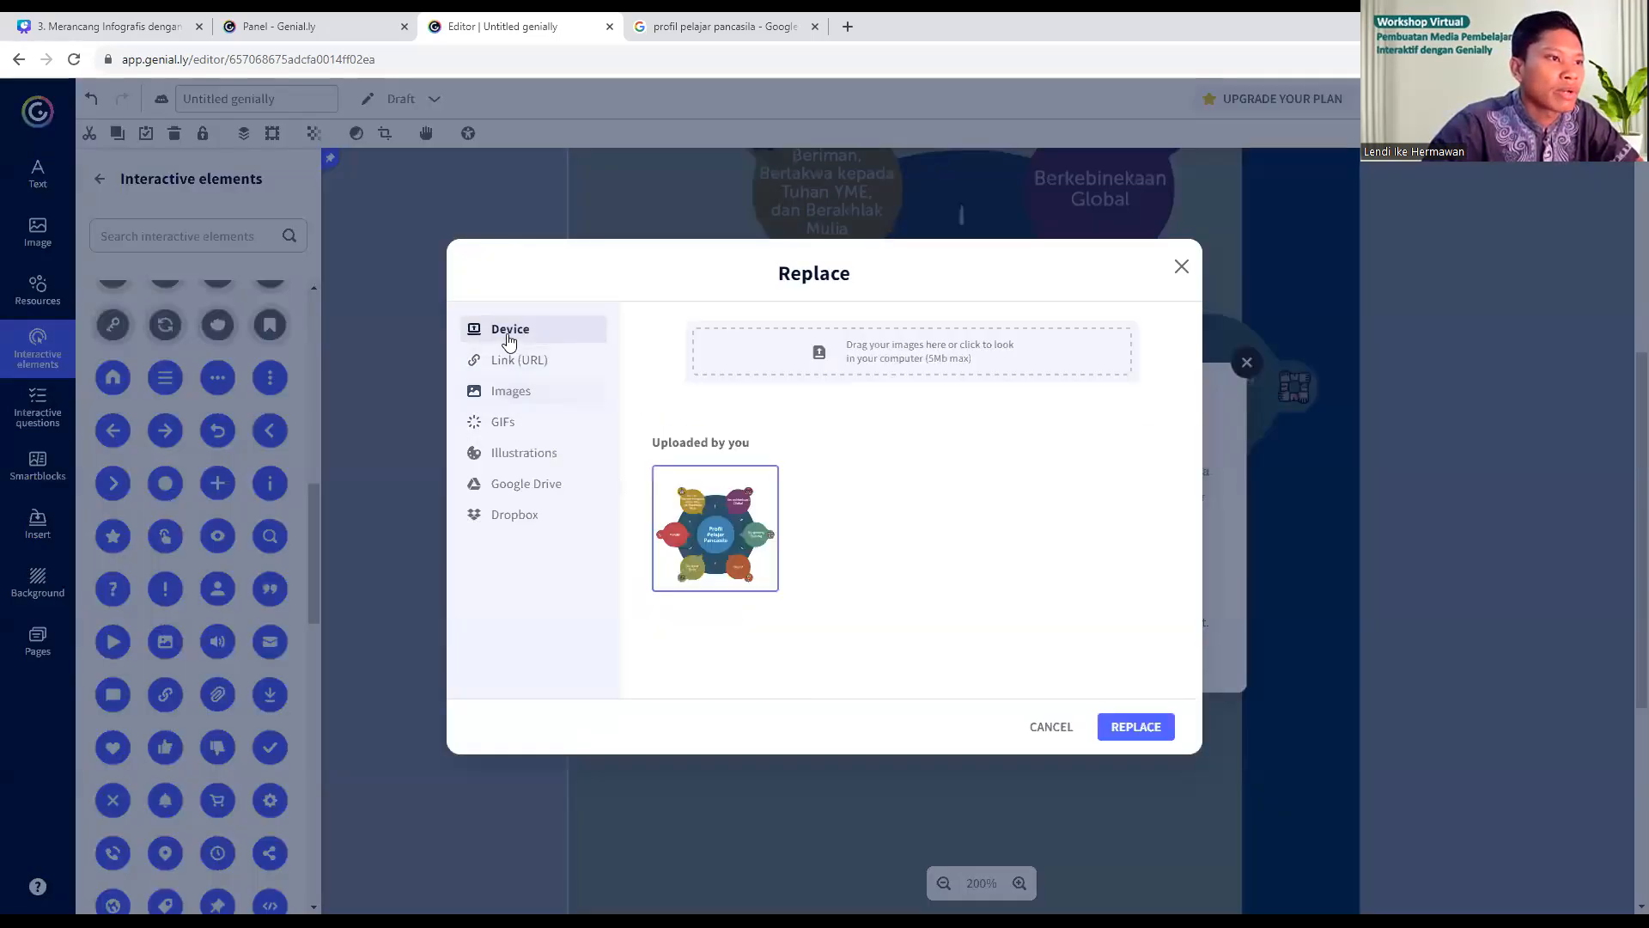
{"action": "left_click", "coordinate": [925, 352]}
{"action": "left_click", "coordinate": [678, 319]}
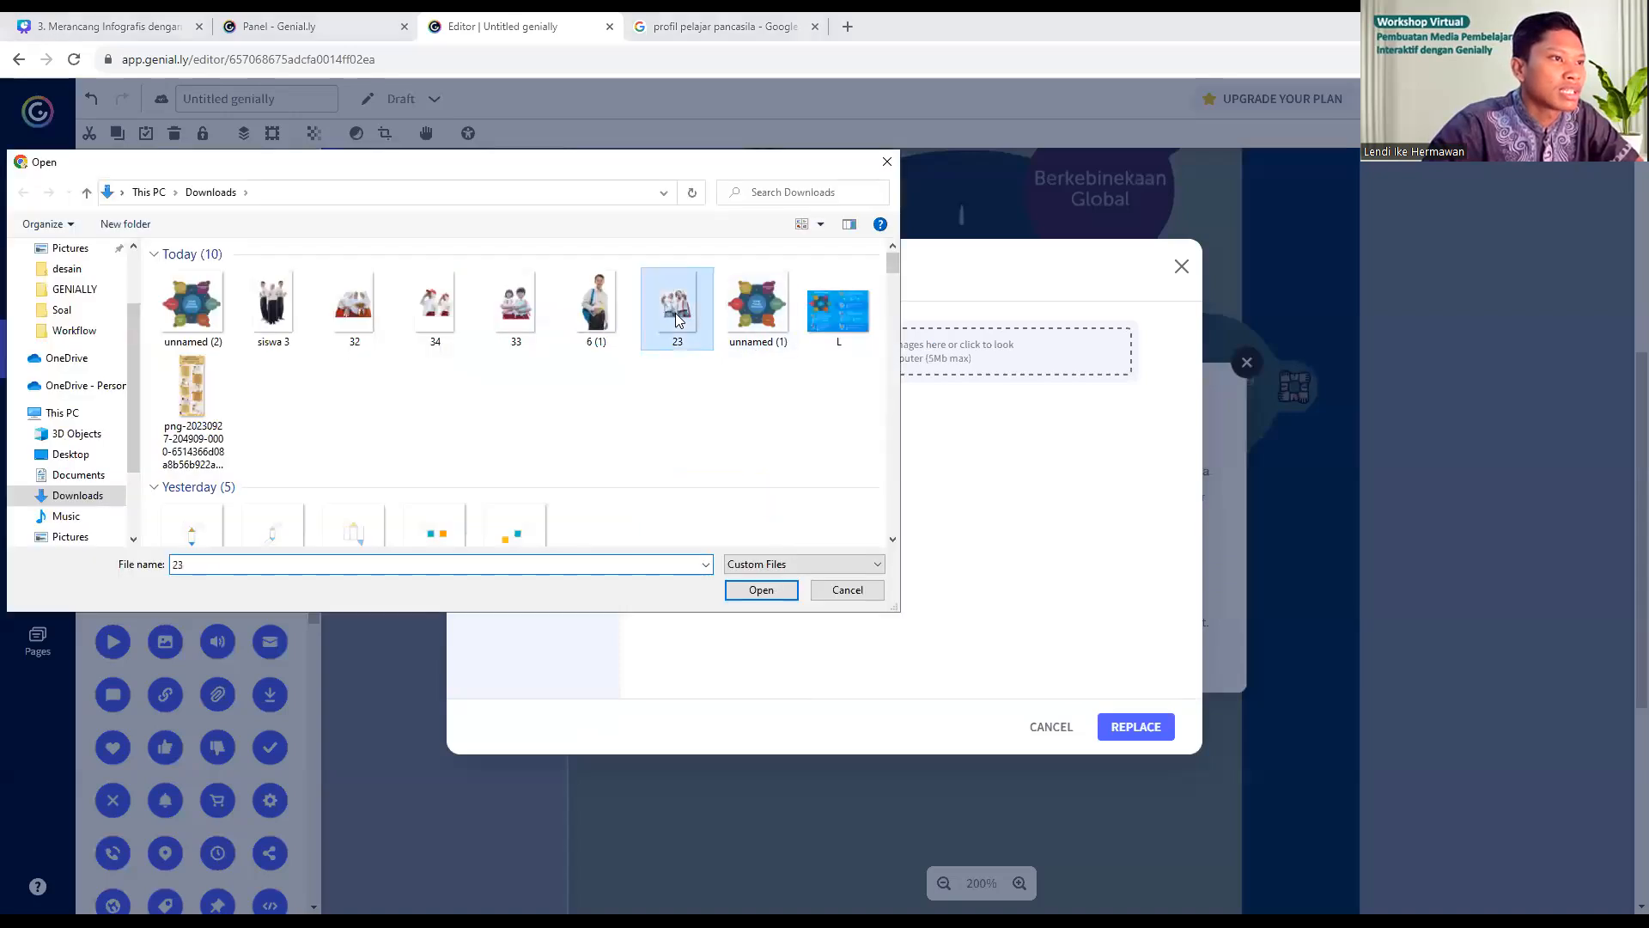
{"action": "left_click", "coordinate": [754, 590]}
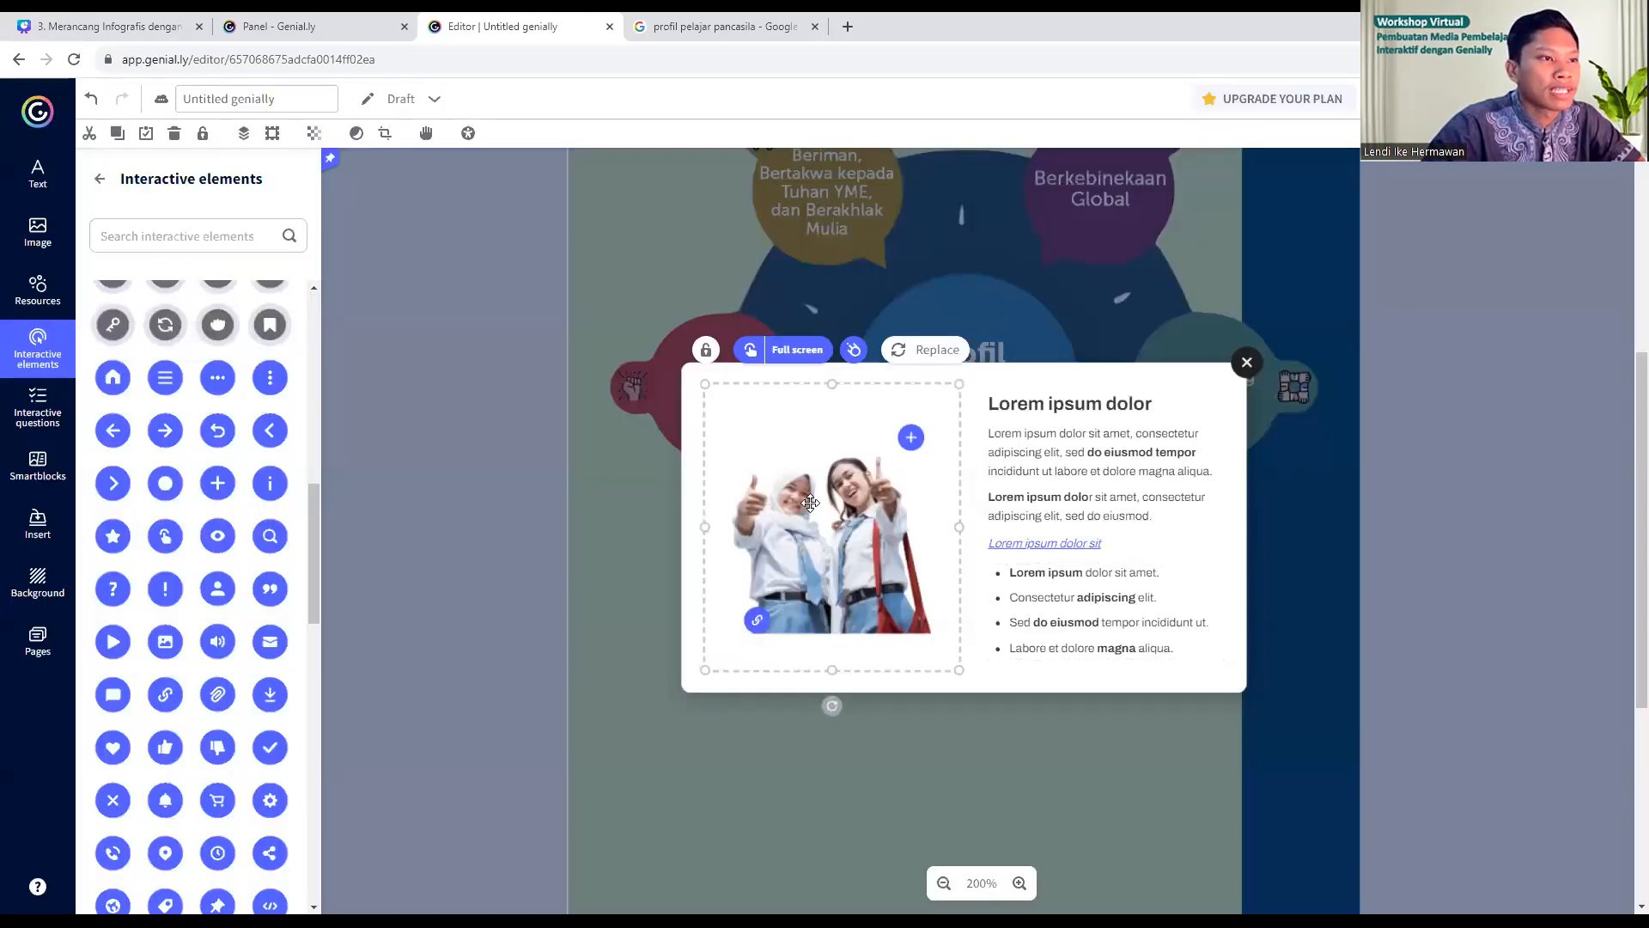
- Switch to the Google search for "profil pelajar pancasila" and open the Merdeka Mengajar article "Pengertian Profil Pelajar Pancasila" from the web results
{"action": "double_click", "coordinate": [1062, 429]}
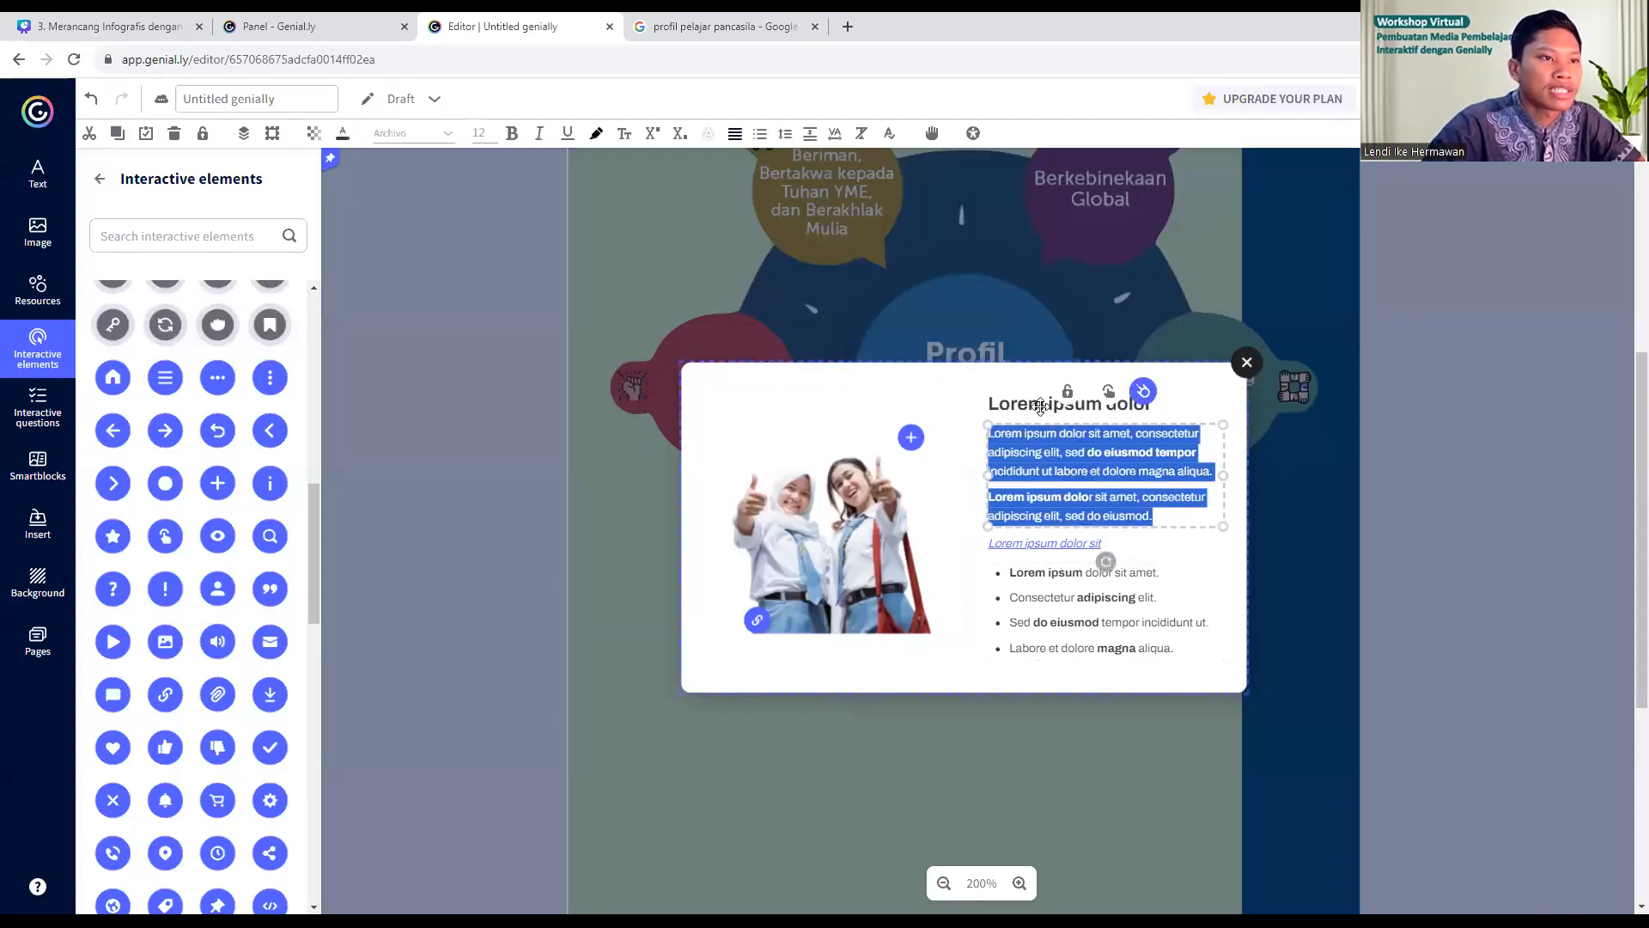
{"action": "double_click", "coordinate": [1036, 404]}
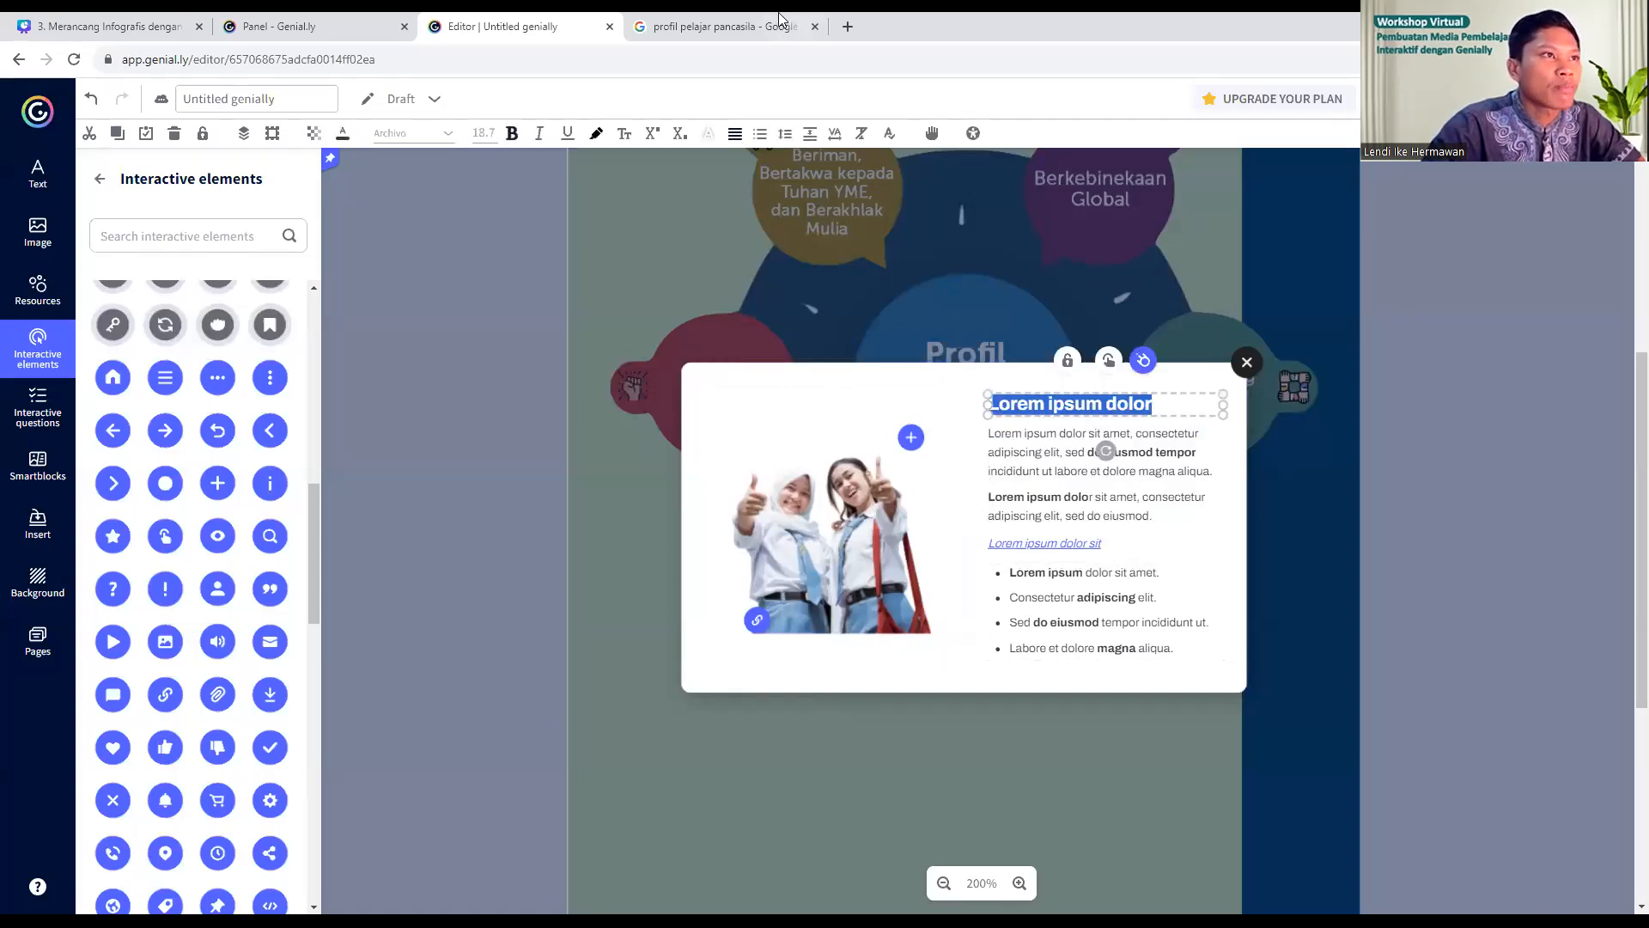
{"action": "left_click", "coordinate": [733, 23]}
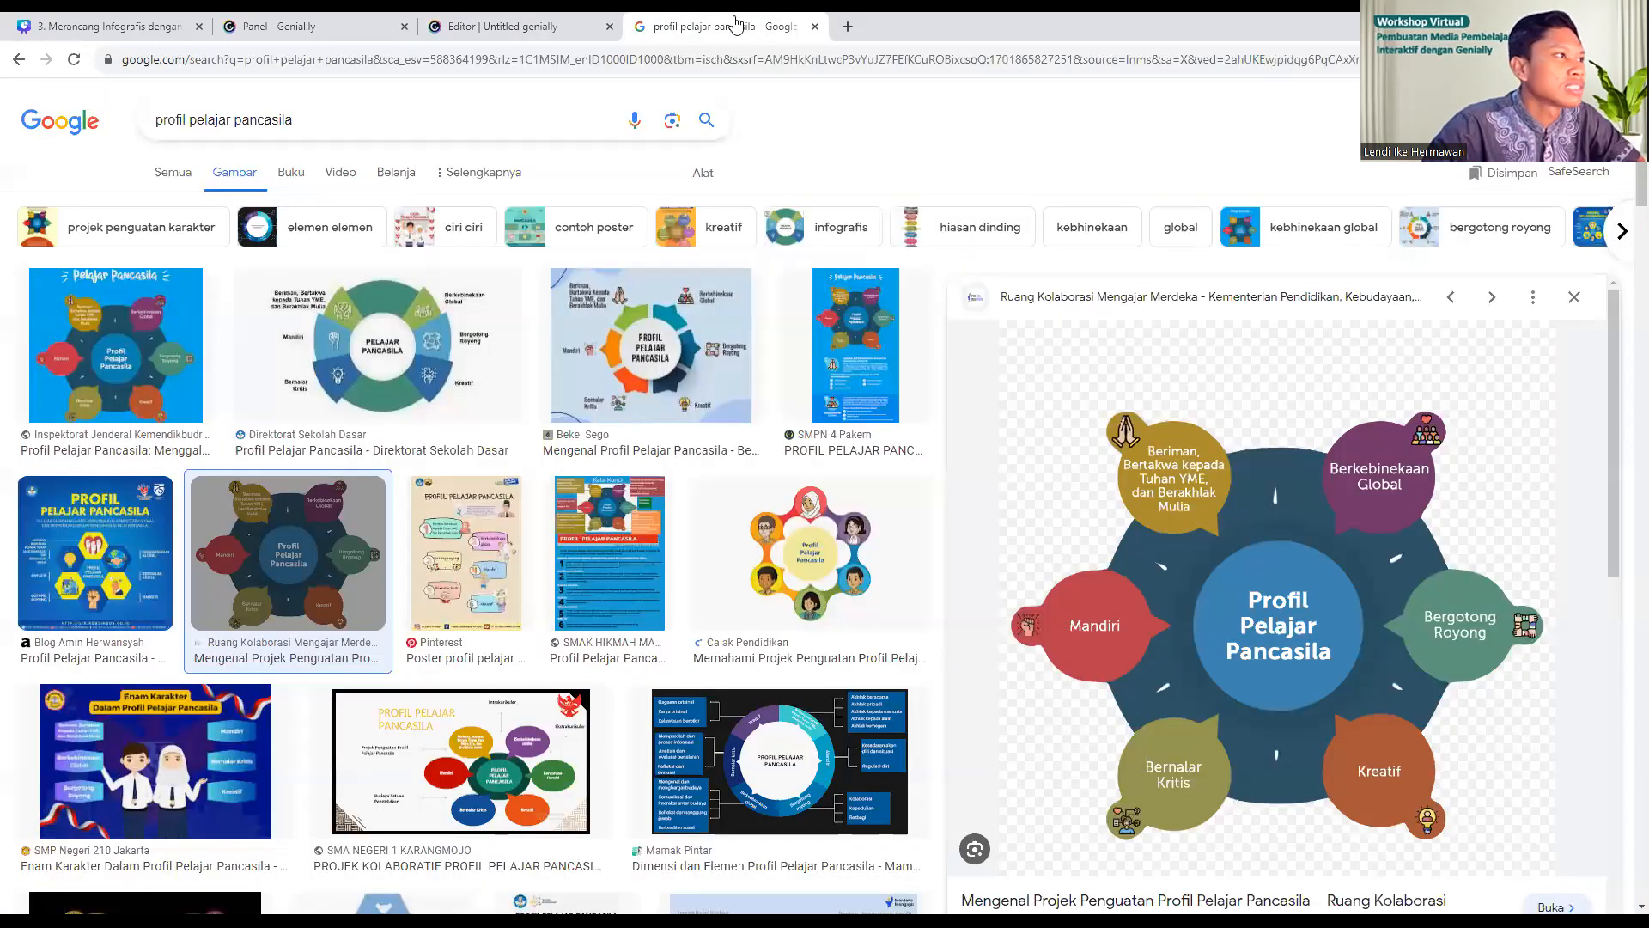
{"action": "left_click", "coordinate": [182, 170]}
{"action": "scroll", "coordinate": [307, 447], "scroll_direction": "down", "scroll_amount": 3}
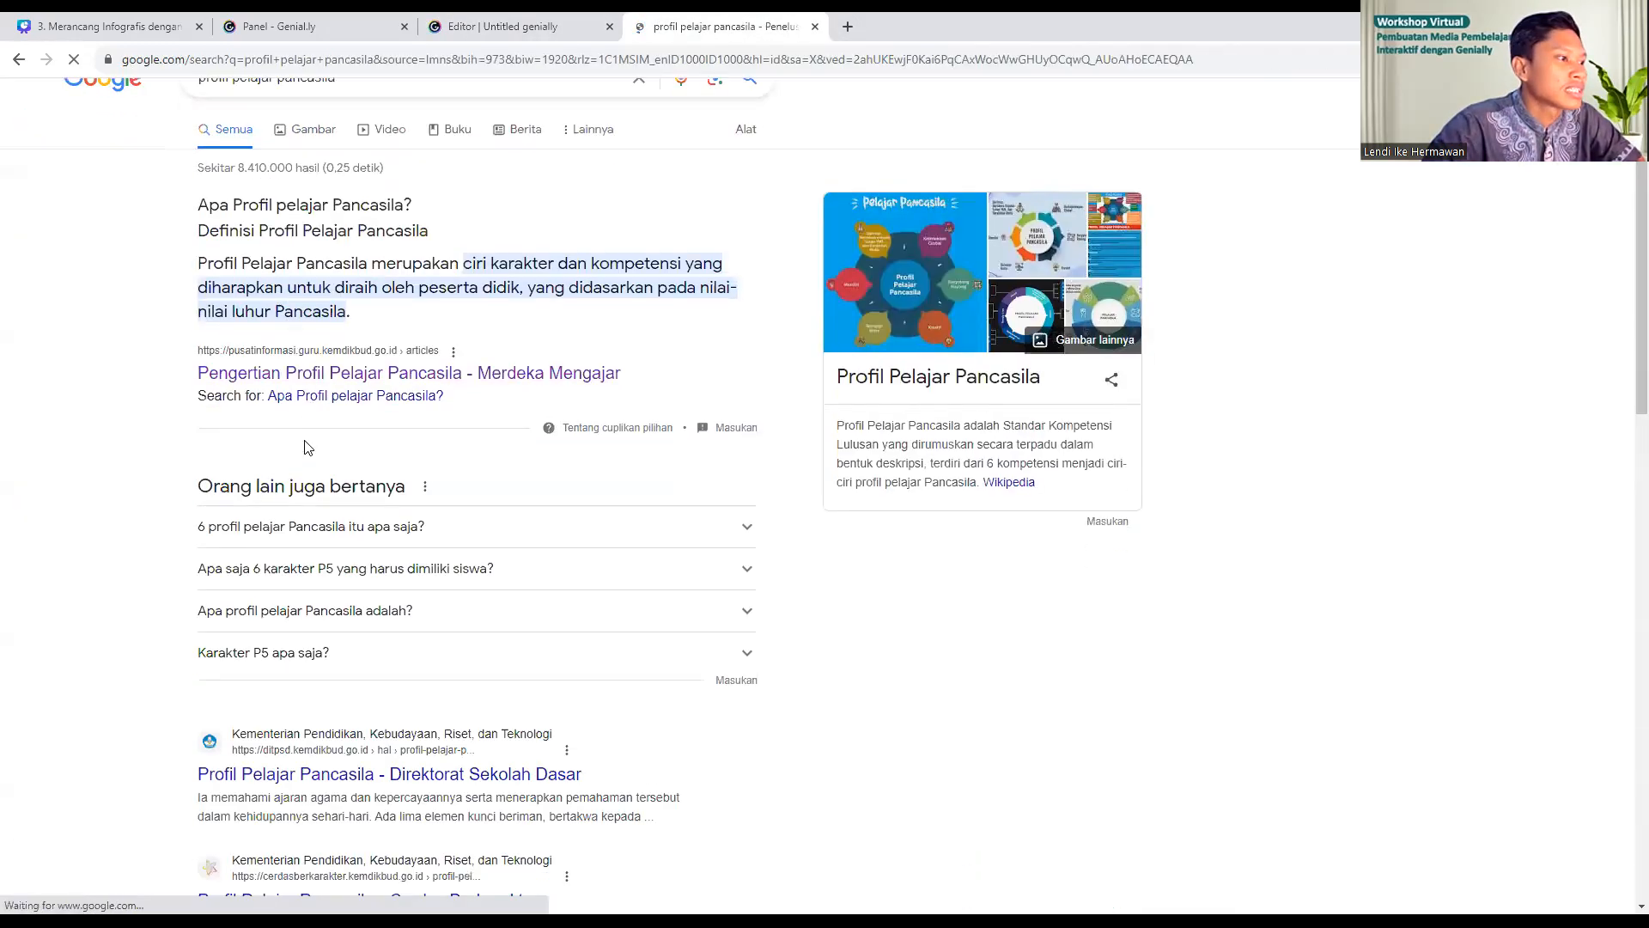
{"action": "scroll", "coordinate": [308, 451], "scroll_direction": "down", "scroll_amount": 5}
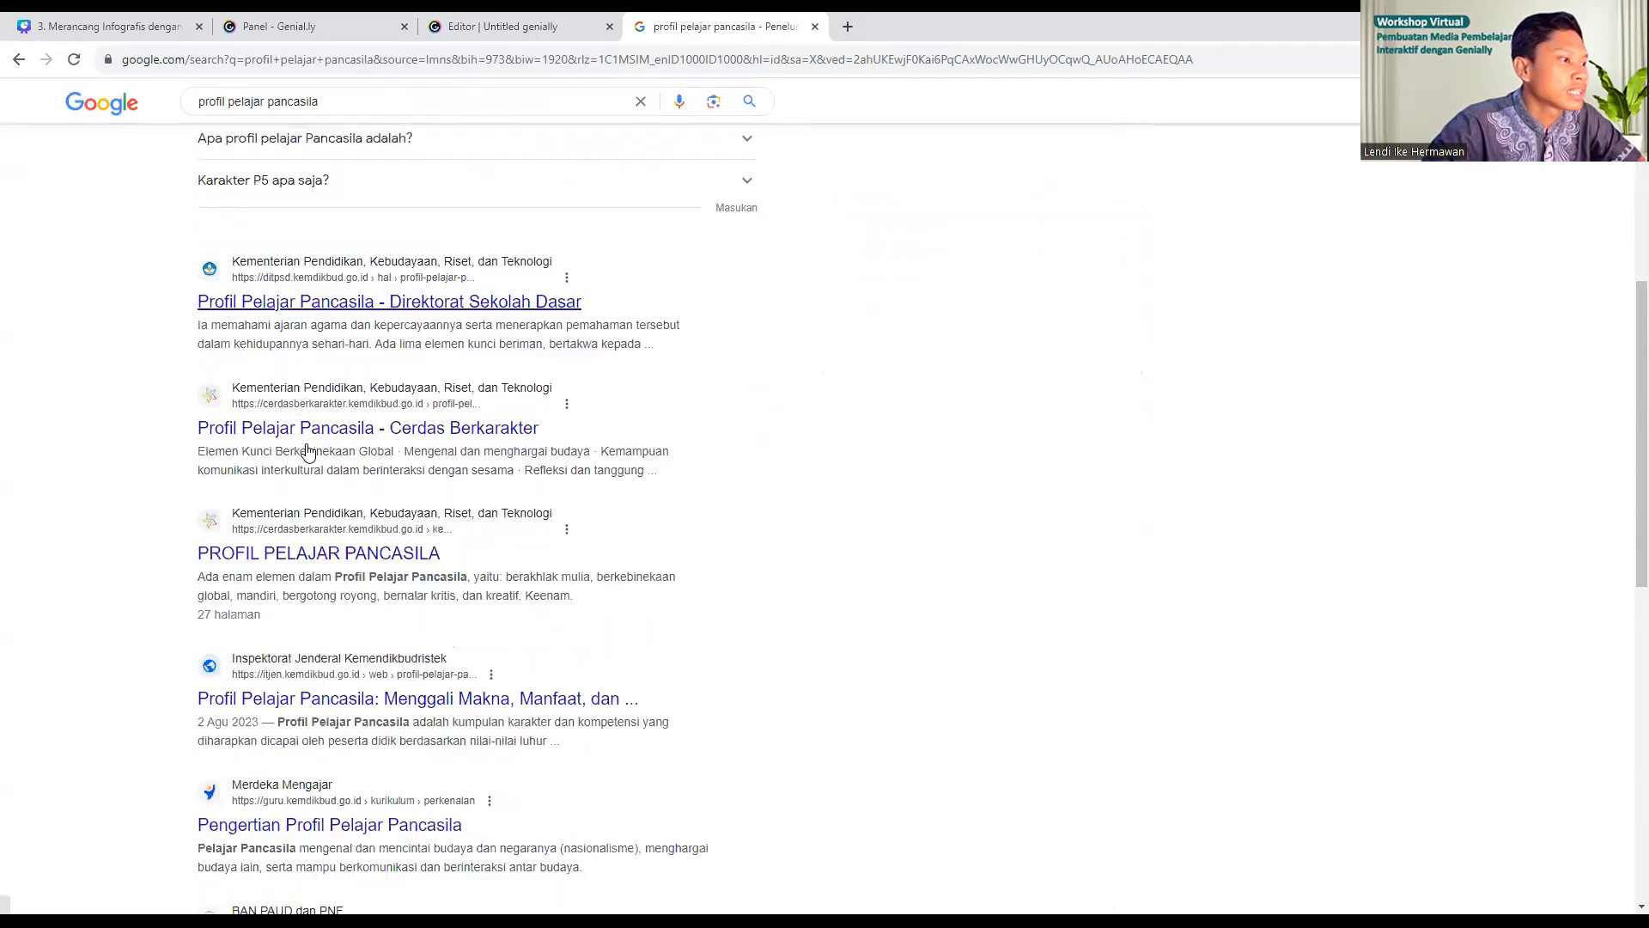
{"action": "scroll", "coordinate": [307, 451], "scroll_direction": "down", "scroll_amount": 3}
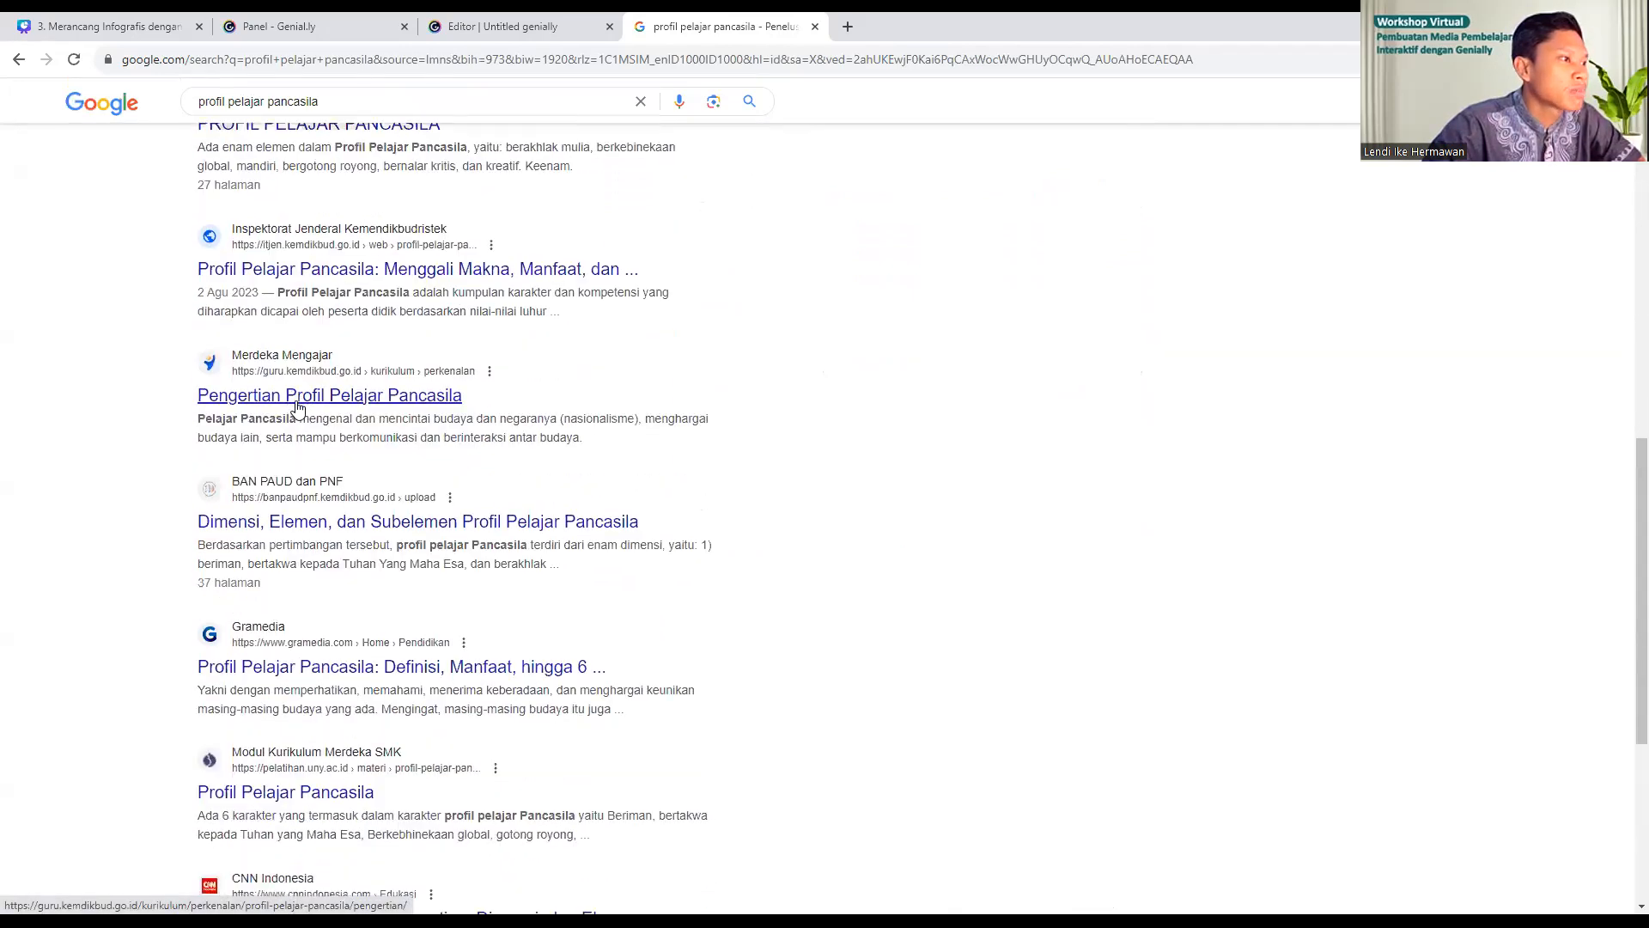
{"action": "left_click", "coordinate": [300, 400]}
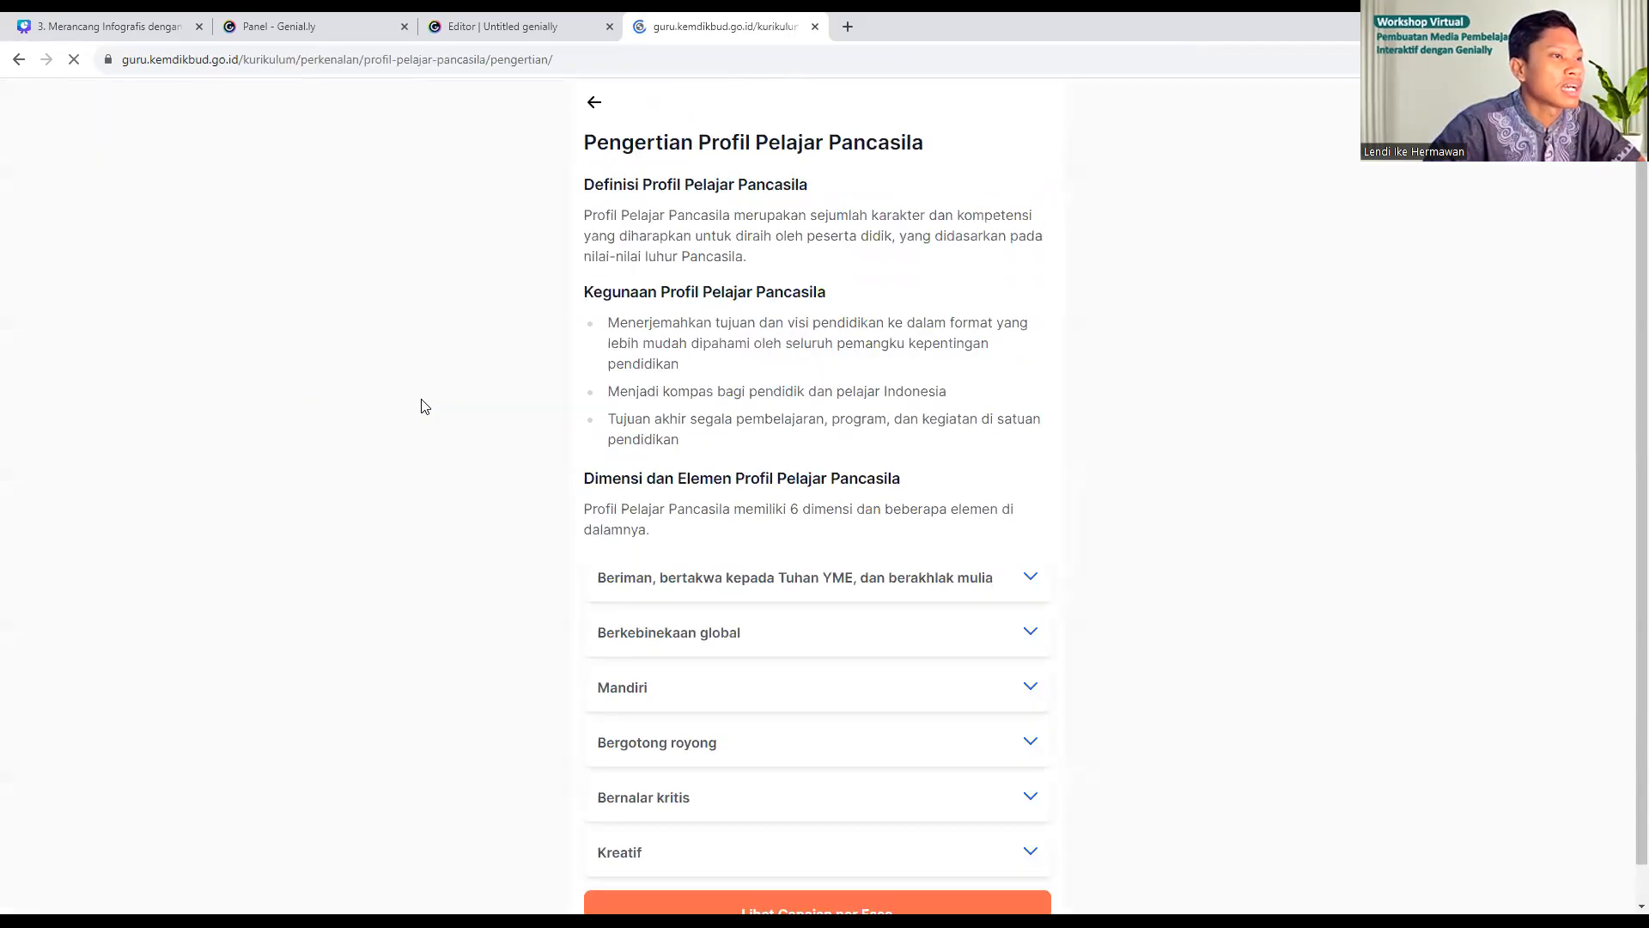
- Expand the Berkebinekaan global section of the article and select its whole description paragraph
{"action": "scroll", "coordinate": [730, 441], "scroll_direction": "down", "scroll_amount": 1}
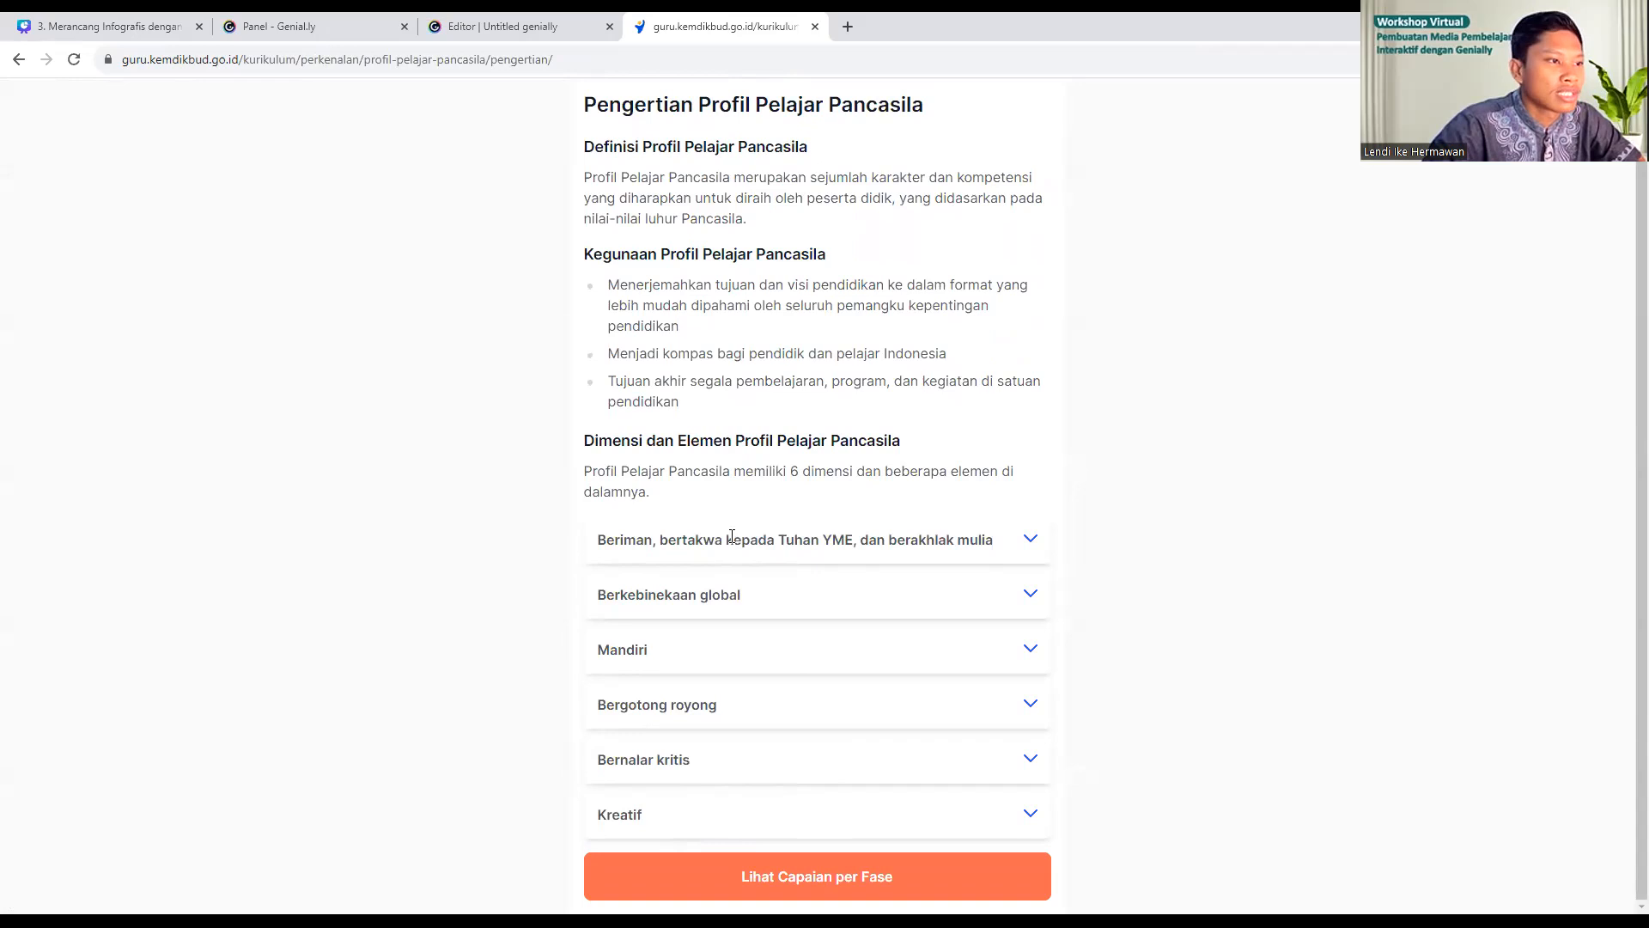
{"action": "left_click", "coordinate": [1028, 595]}
{"action": "scroll", "coordinate": [945, 610], "scroll_direction": "down", "scroll_amount": 2}
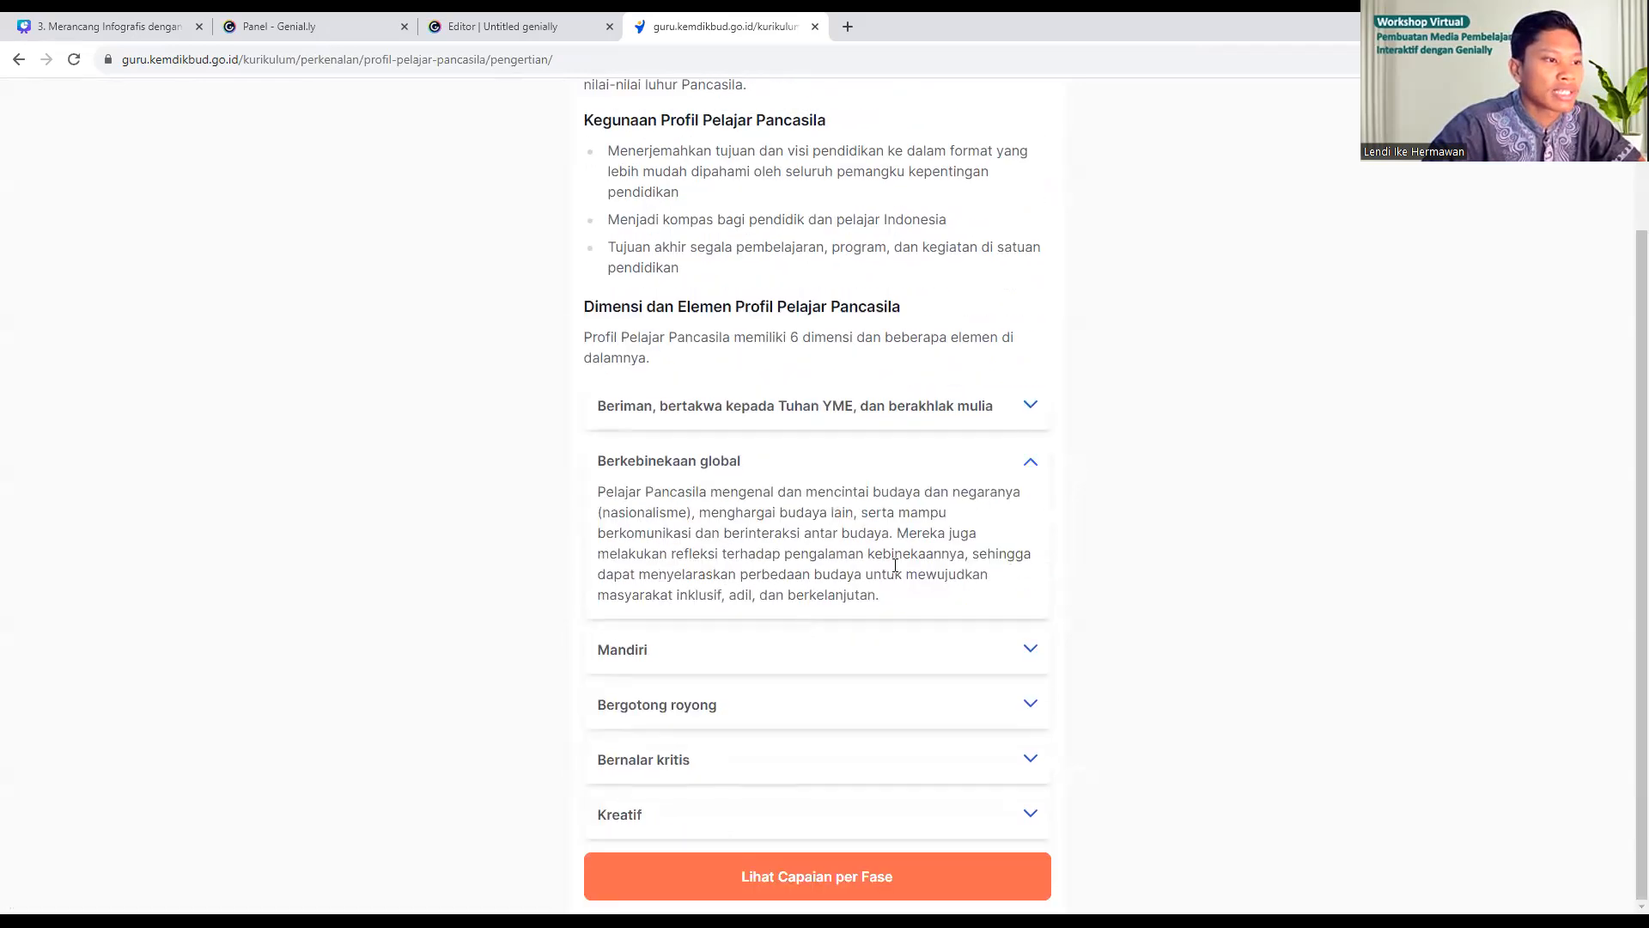
{"action": "left_click_drag", "start_coordinate": [600, 493], "coordinate": [910, 594]}
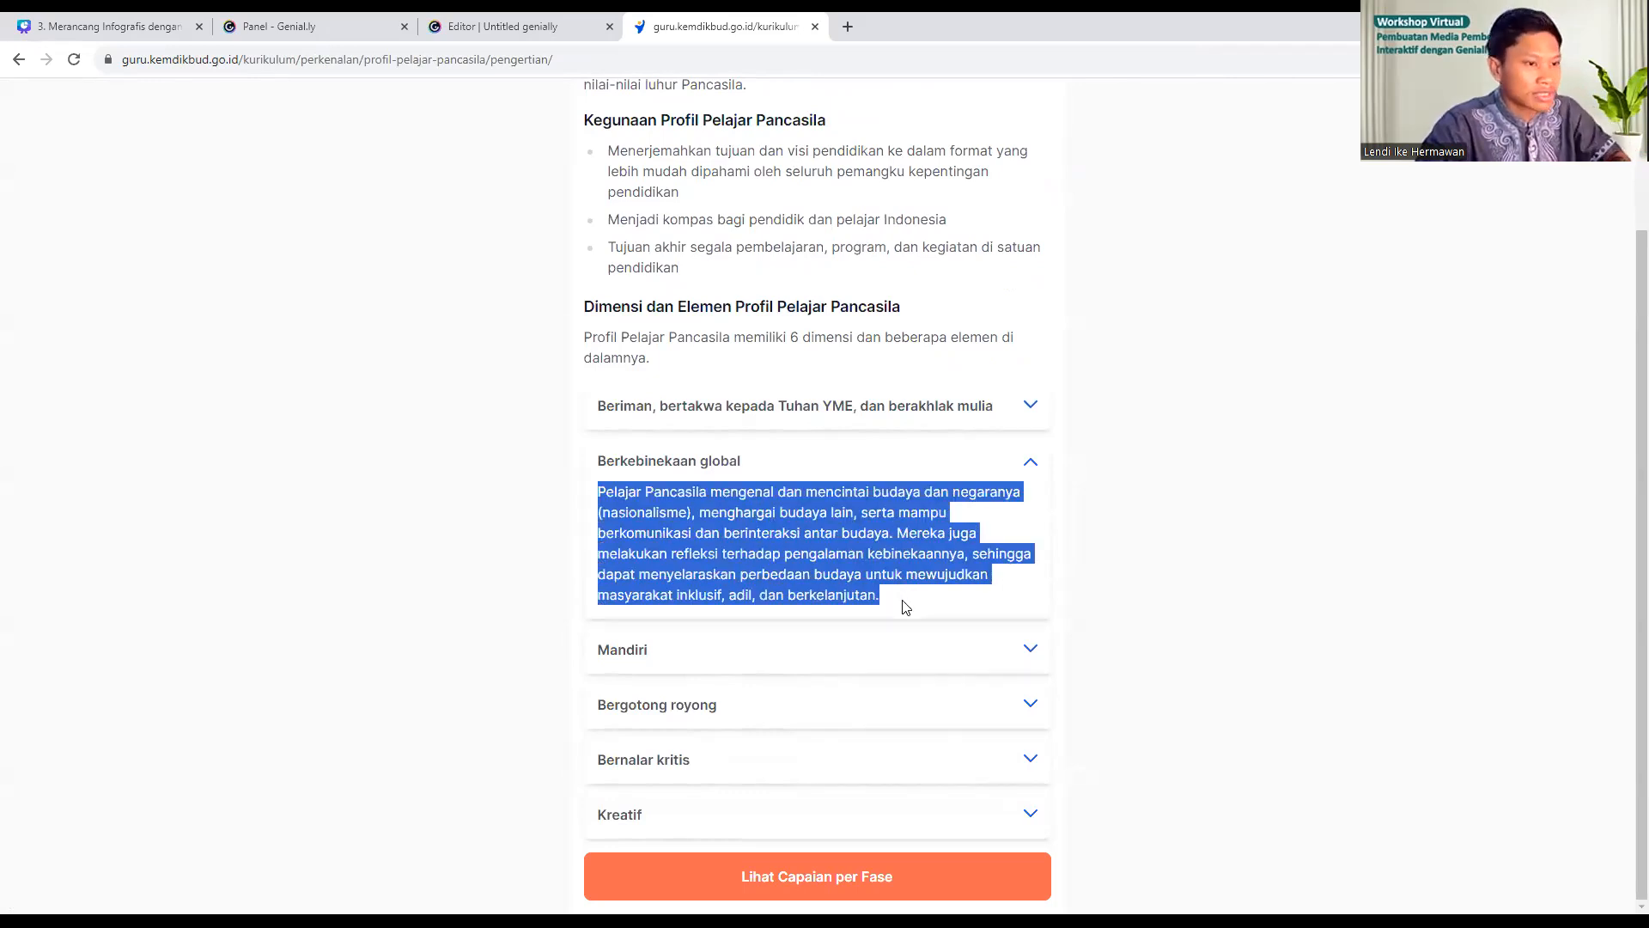
{"action": "left_click", "coordinate": [875, 888]}
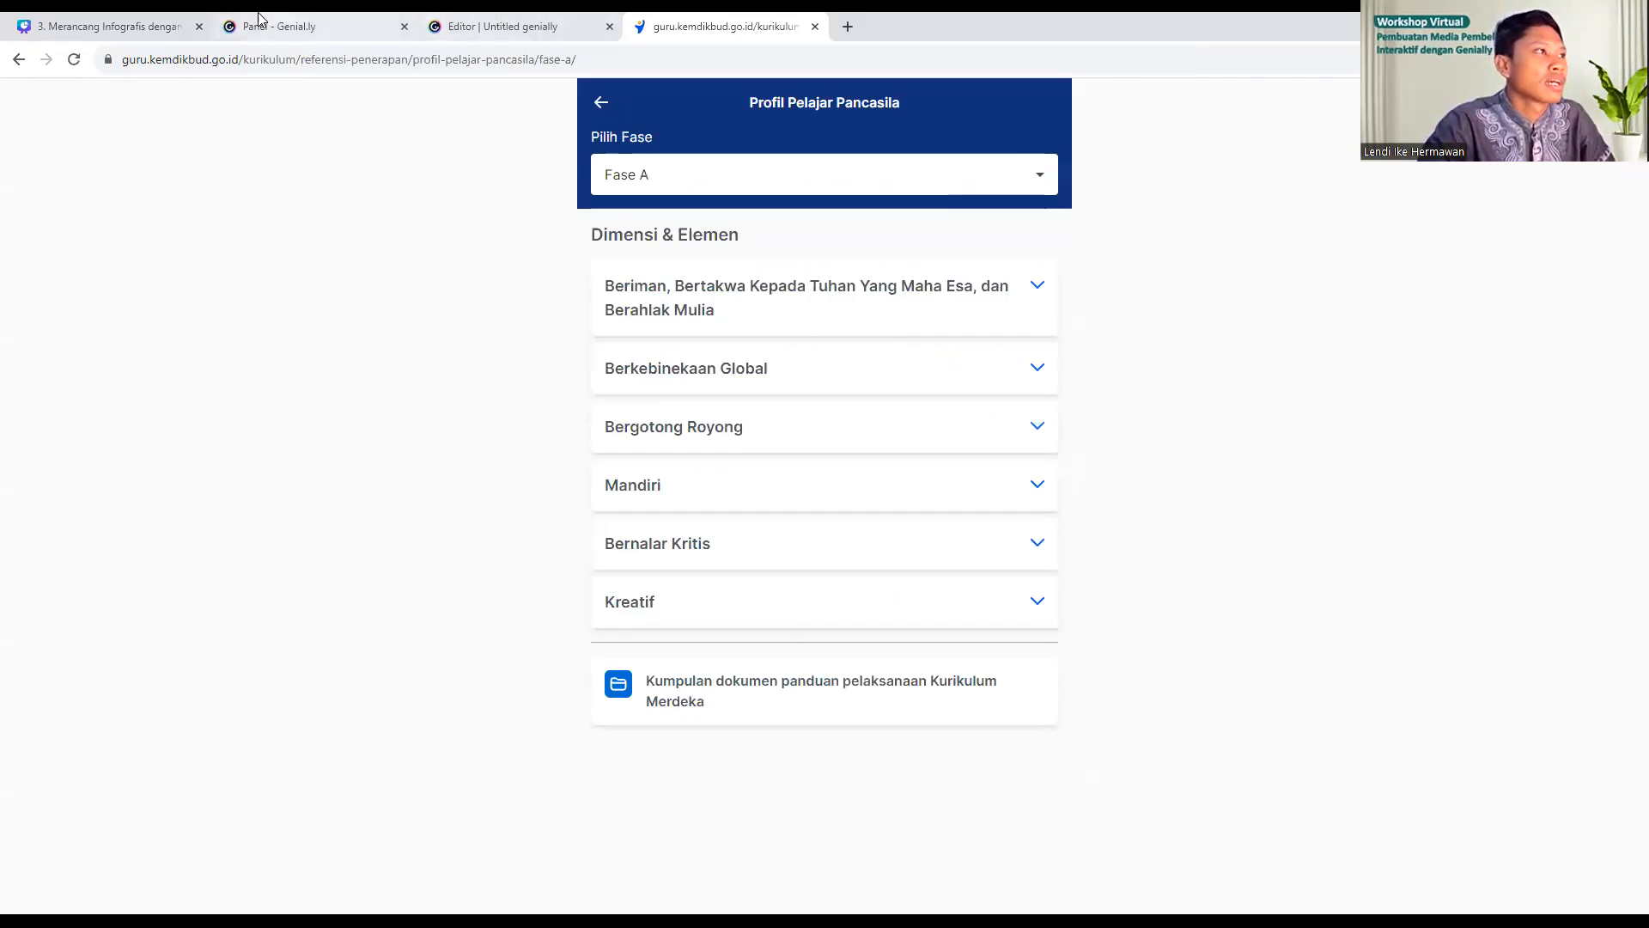
- Return to the Genially editor and select the placeholder body text under the window's heading
{"action": "left_click", "coordinate": [344, 19]}
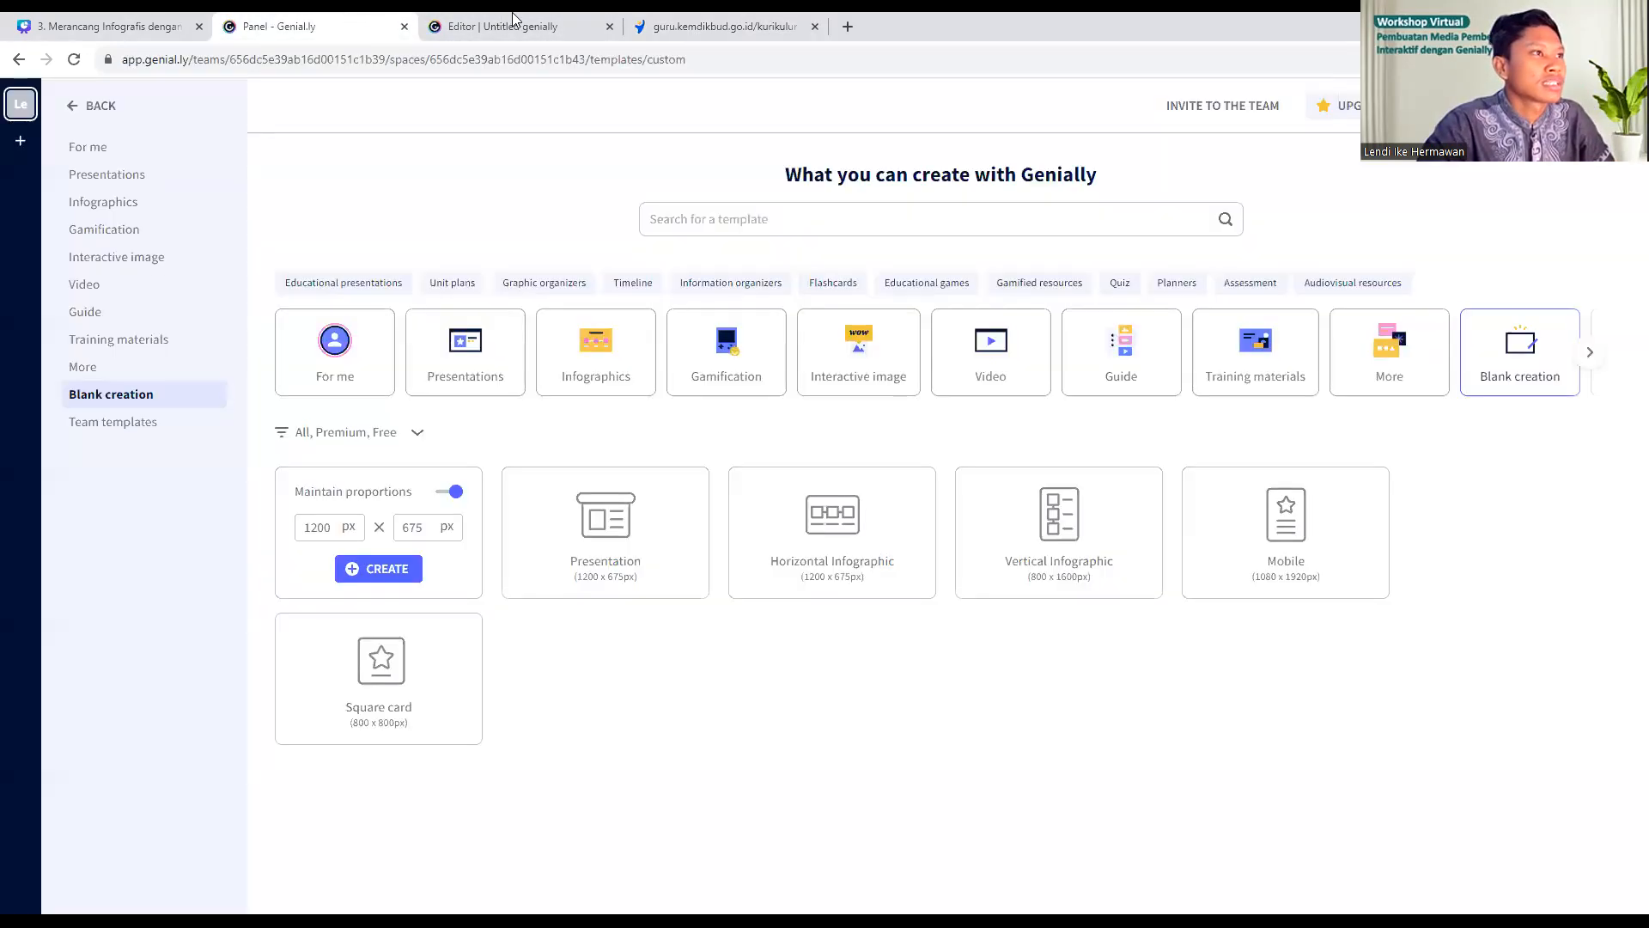
{"action": "left_click", "coordinate": [515, 25]}
{"action": "triple_click", "coordinate": [1045, 445]}
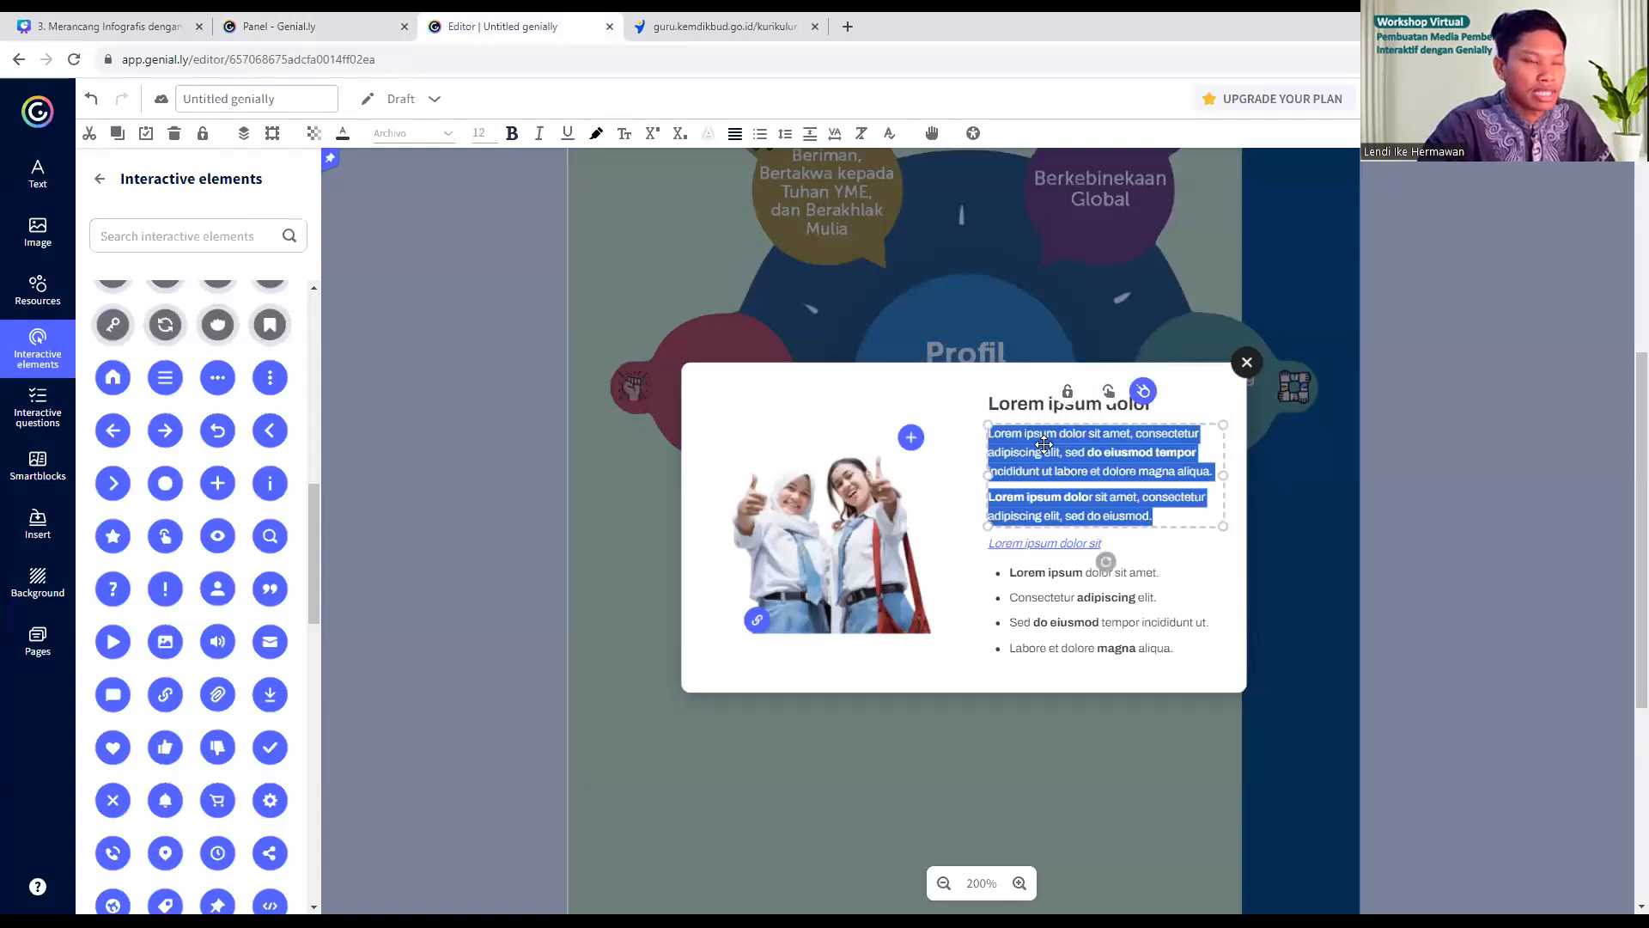
{"action": "left_click_drag", "start_coordinate": [1156, 516], "coordinate": [988, 425]}
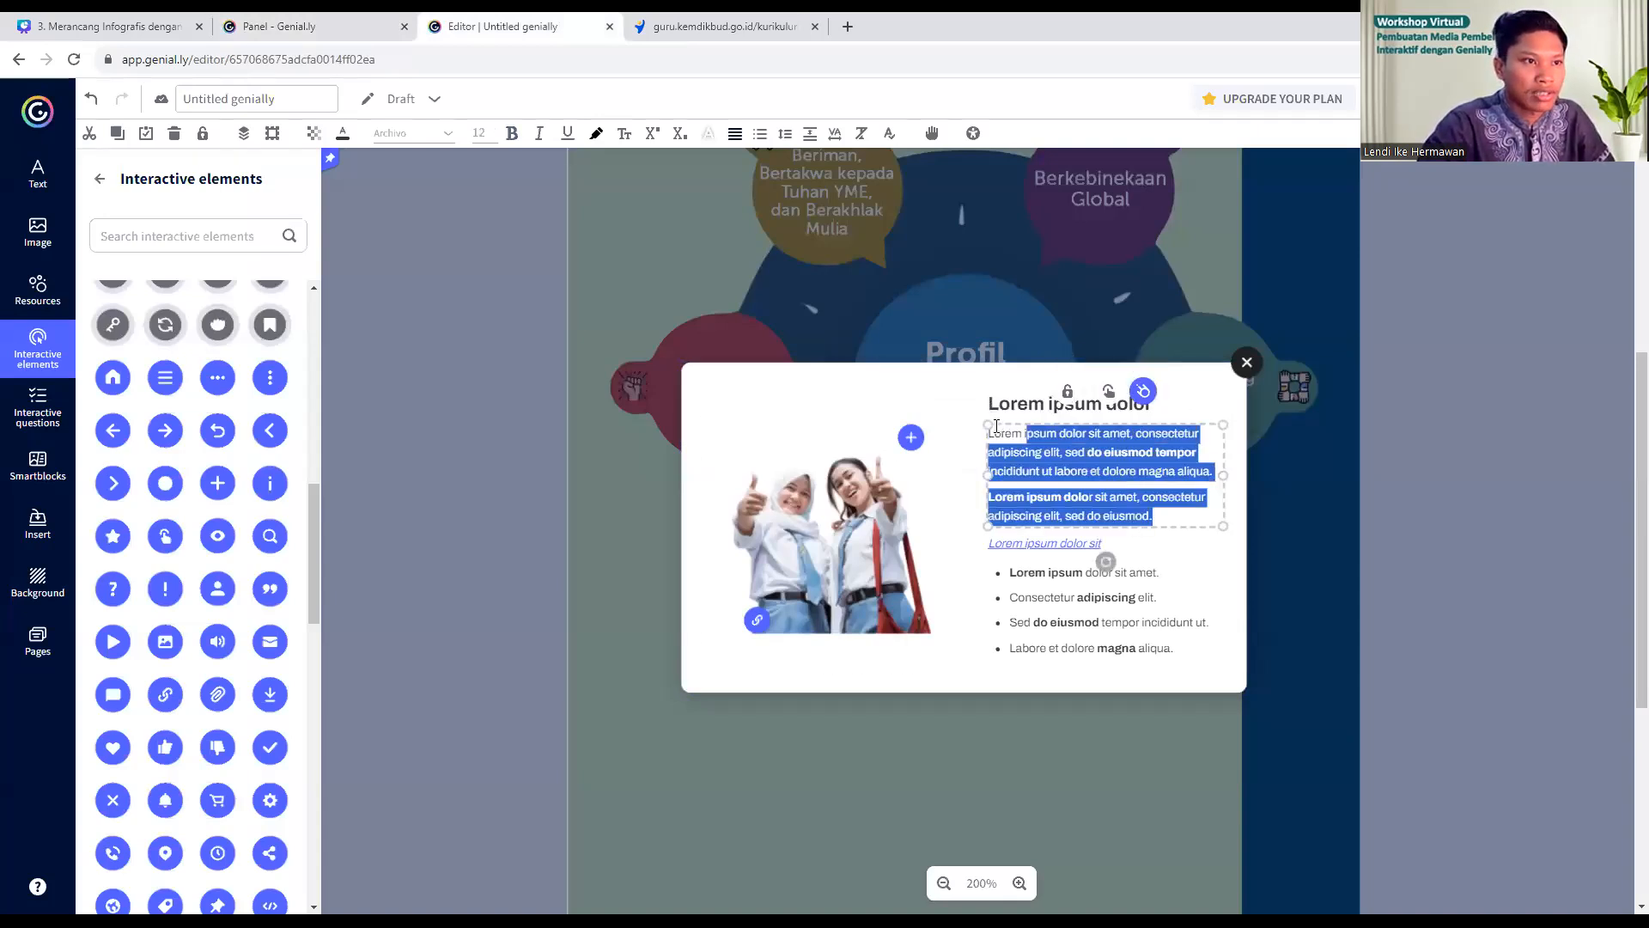
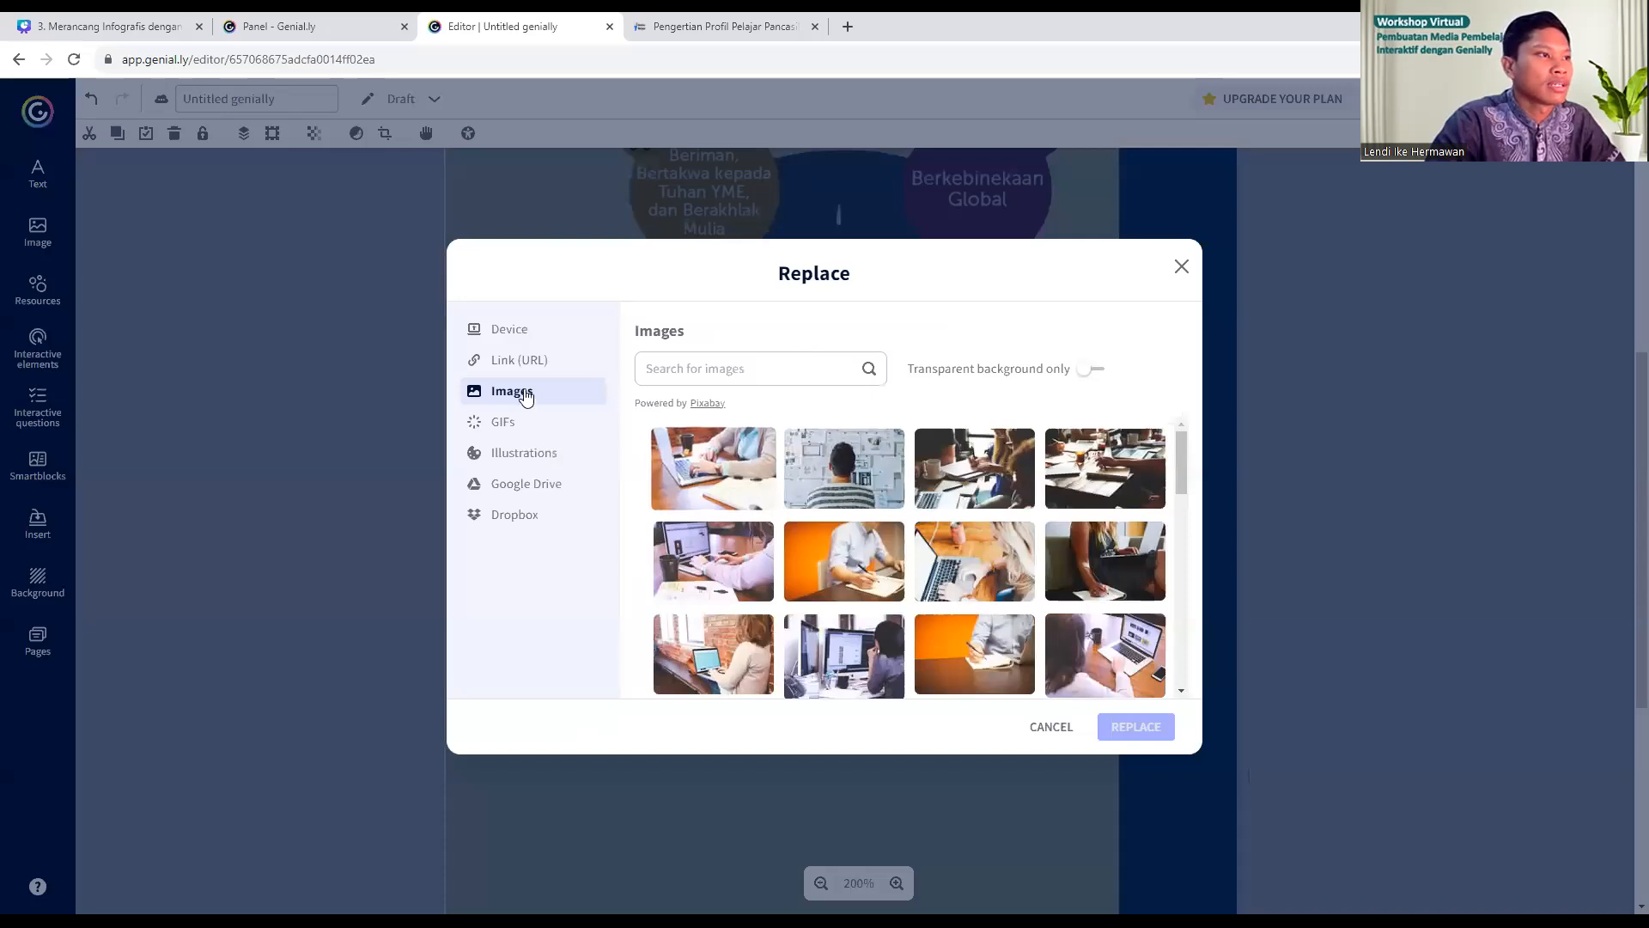
- Replace the placeholder image of the window with the uploaded picture of three students
{"action": "left_click", "coordinate": [510, 330]}
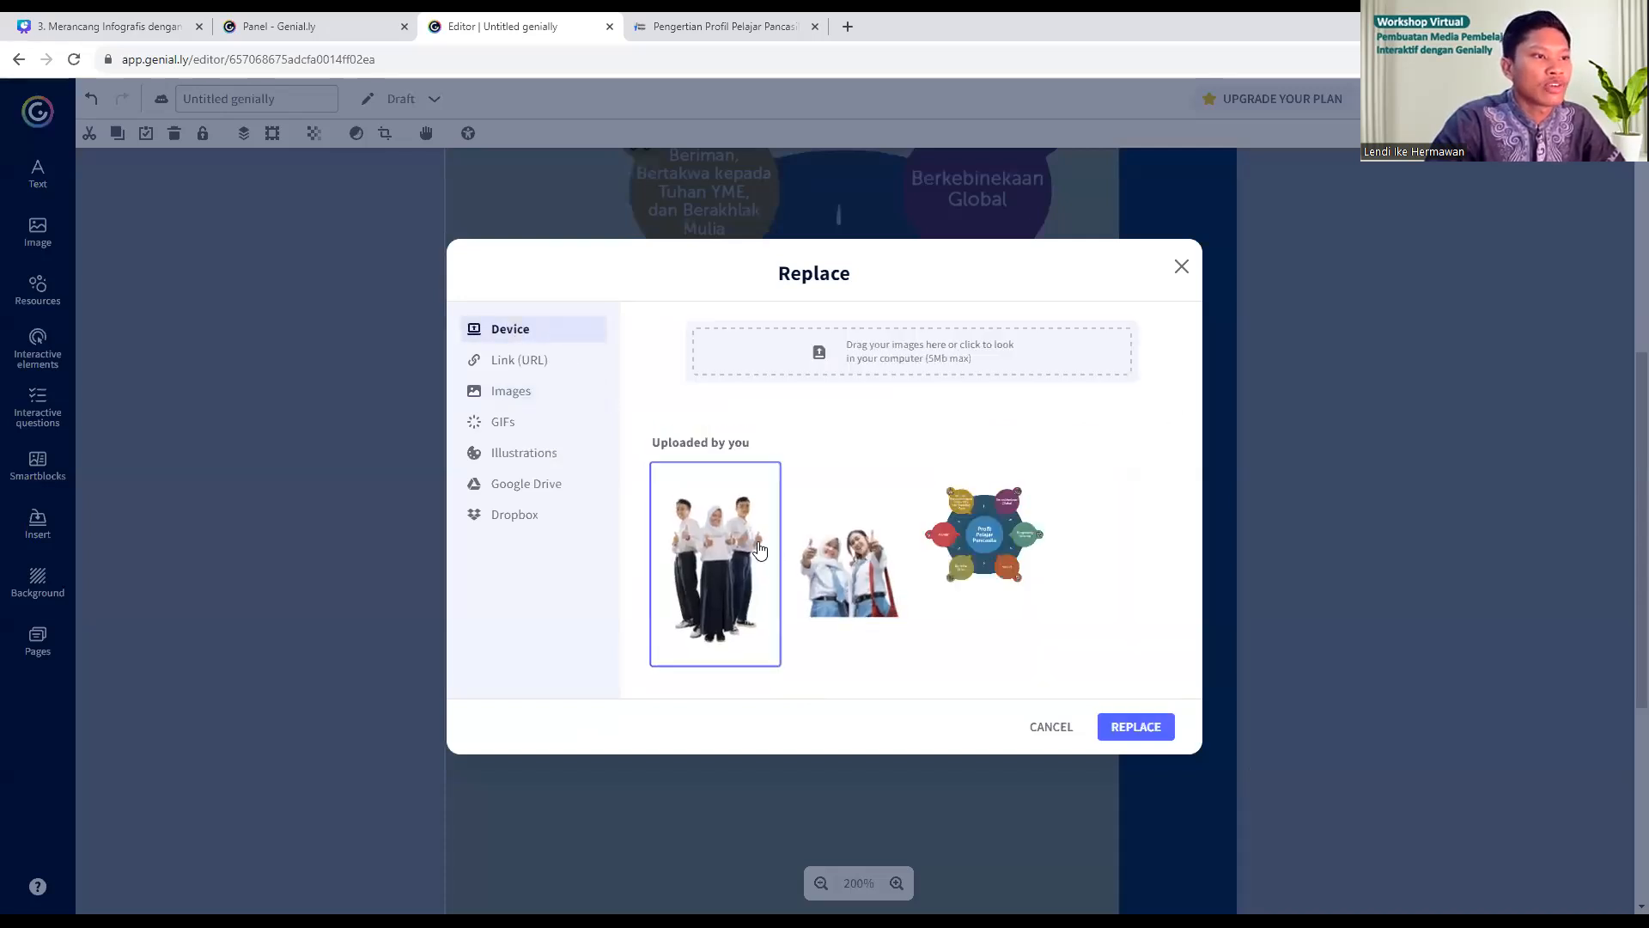
{"action": "left_click", "coordinate": [1135, 726]}
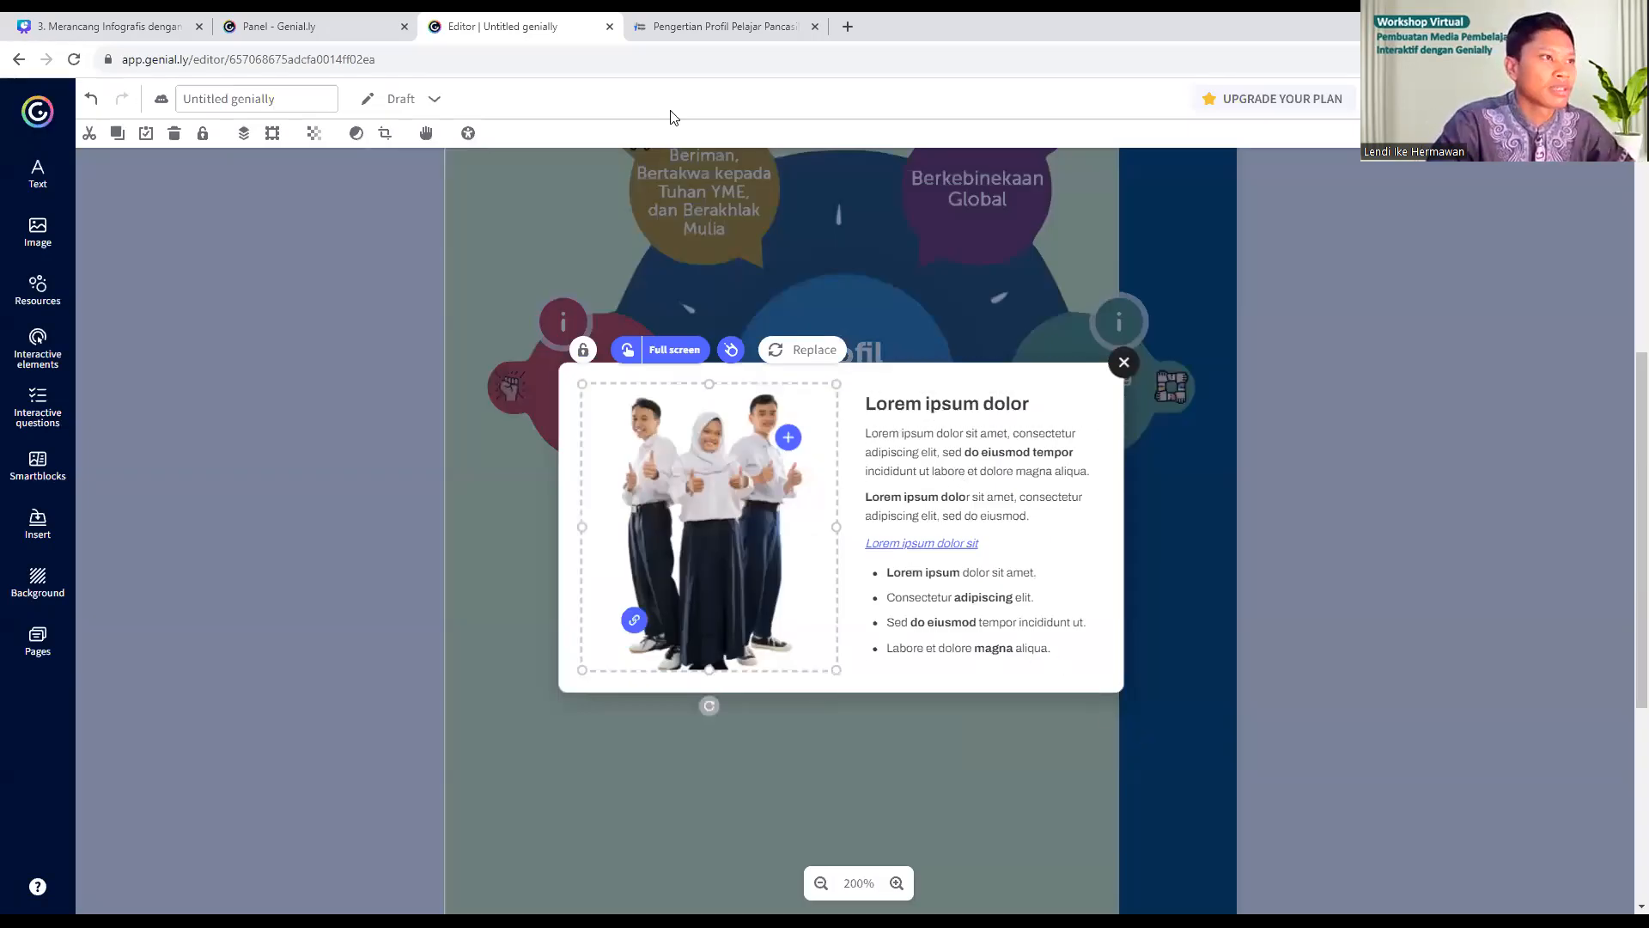
- Switch to the "Pengertian Profil Pelajar Pancasila" article, expand Bergotong royong and copy its description with elements (a) to (c)
{"action": "left_click", "coordinate": [726, 26]}
{"action": "left_click", "coordinate": [1095, 525]}
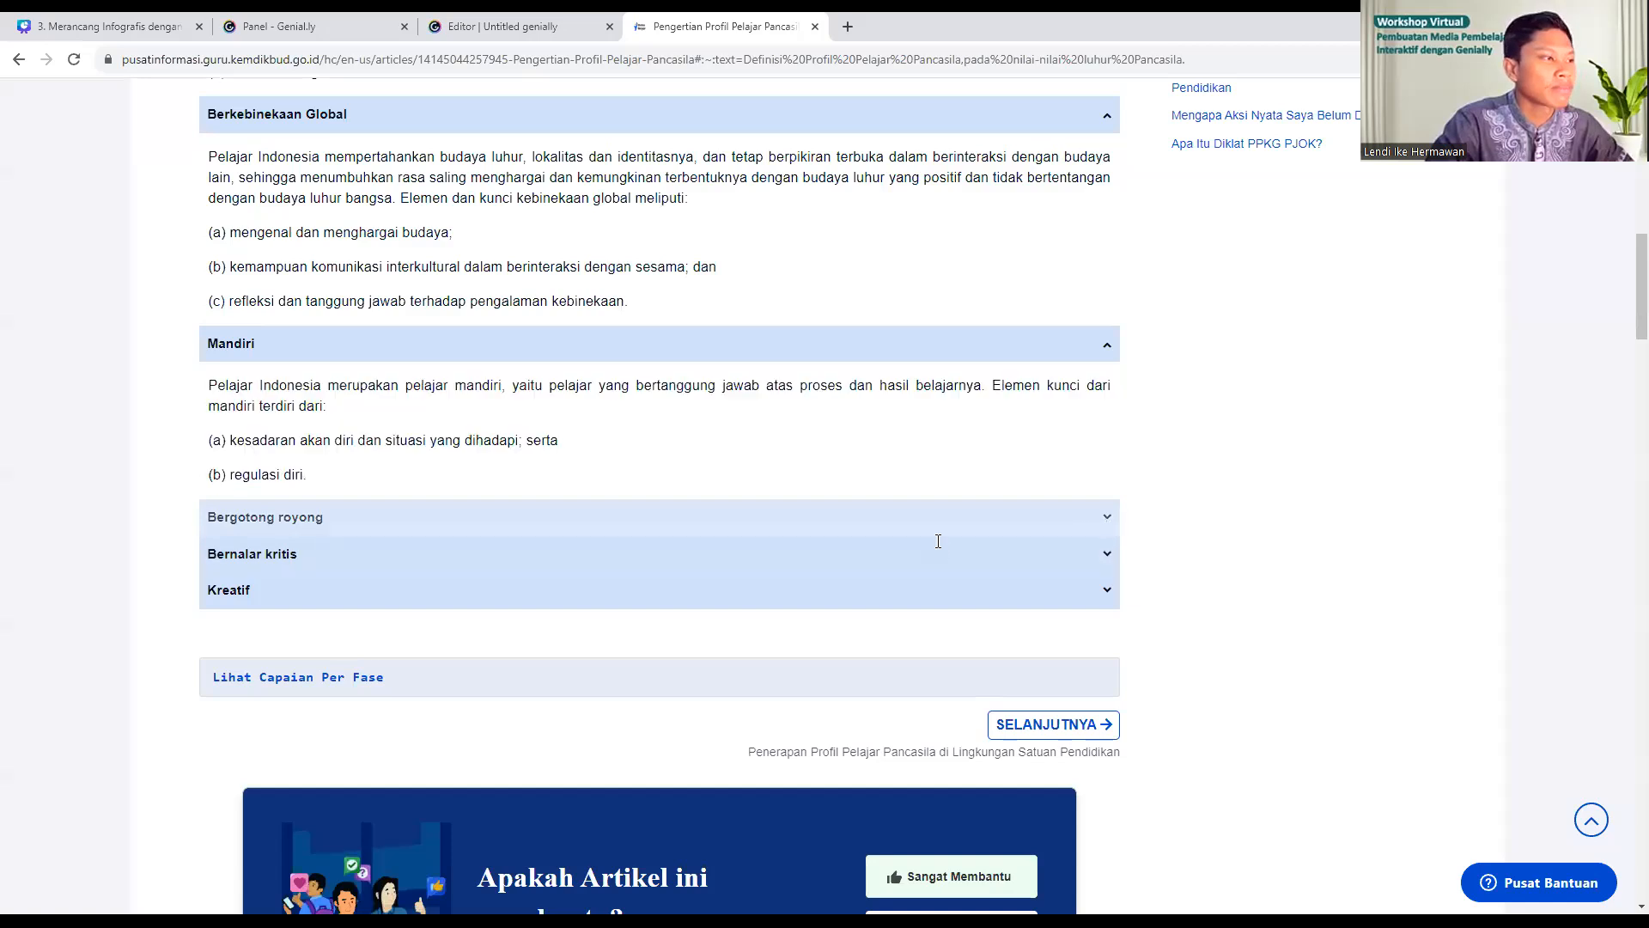
{"action": "scroll", "coordinate": [214, 468], "scroll_direction": "down", "scroll_amount": 1}
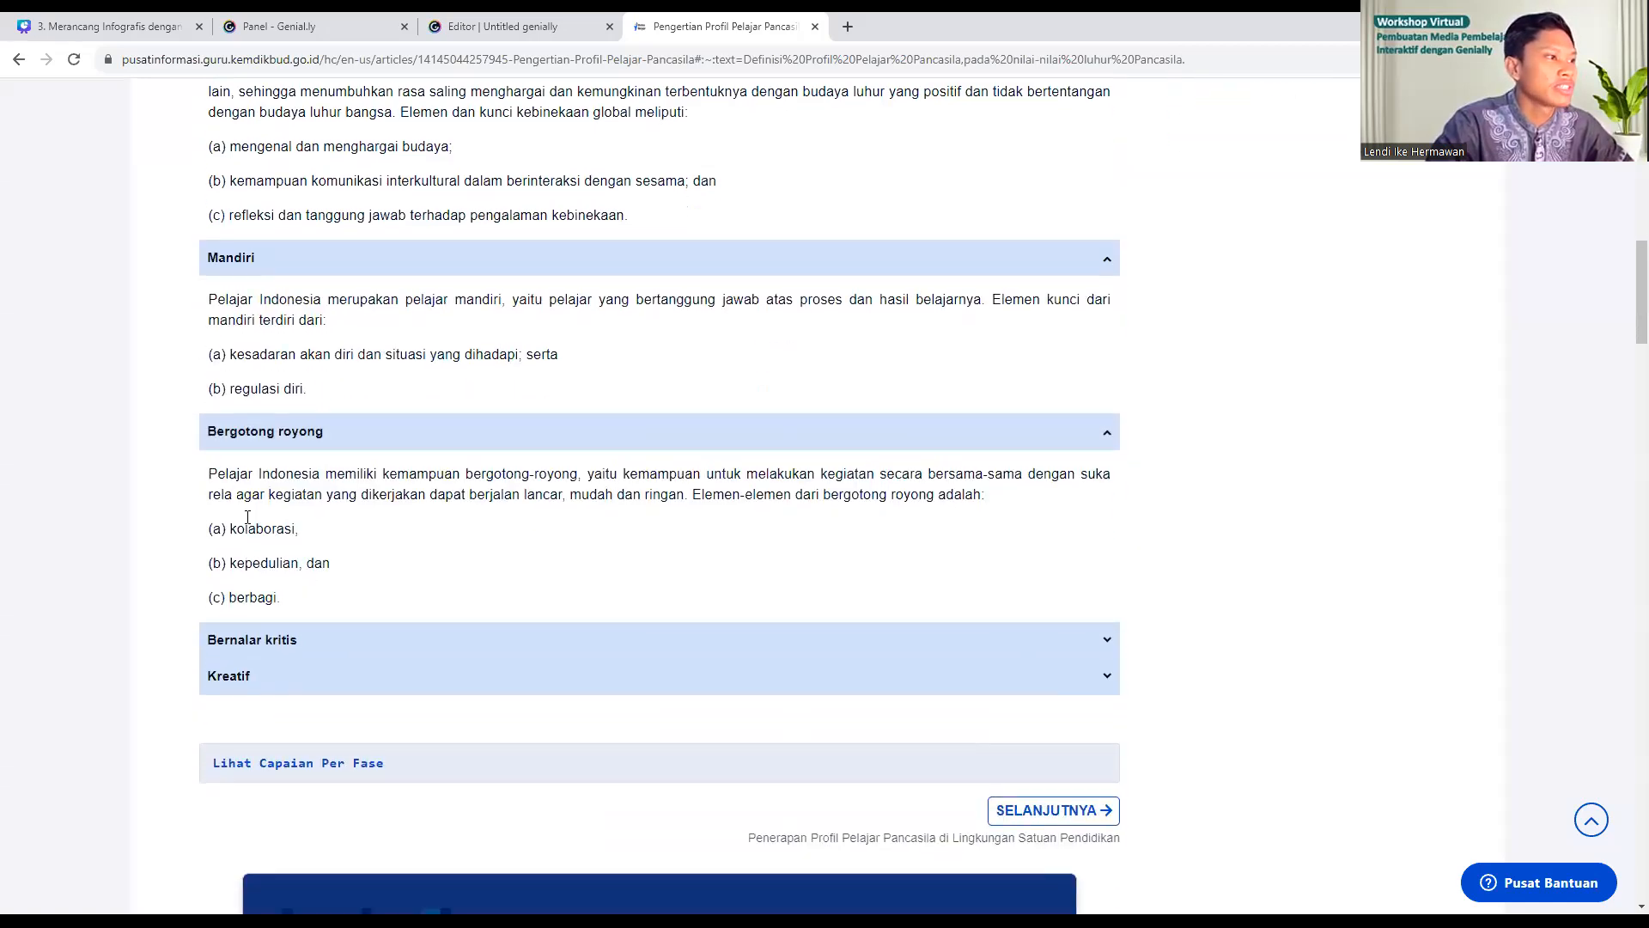
{"action": "left_click_drag", "start_coordinate": [208, 472], "coordinate": [290, 597]}
{"action": "key", "text": "ctrl+c"}
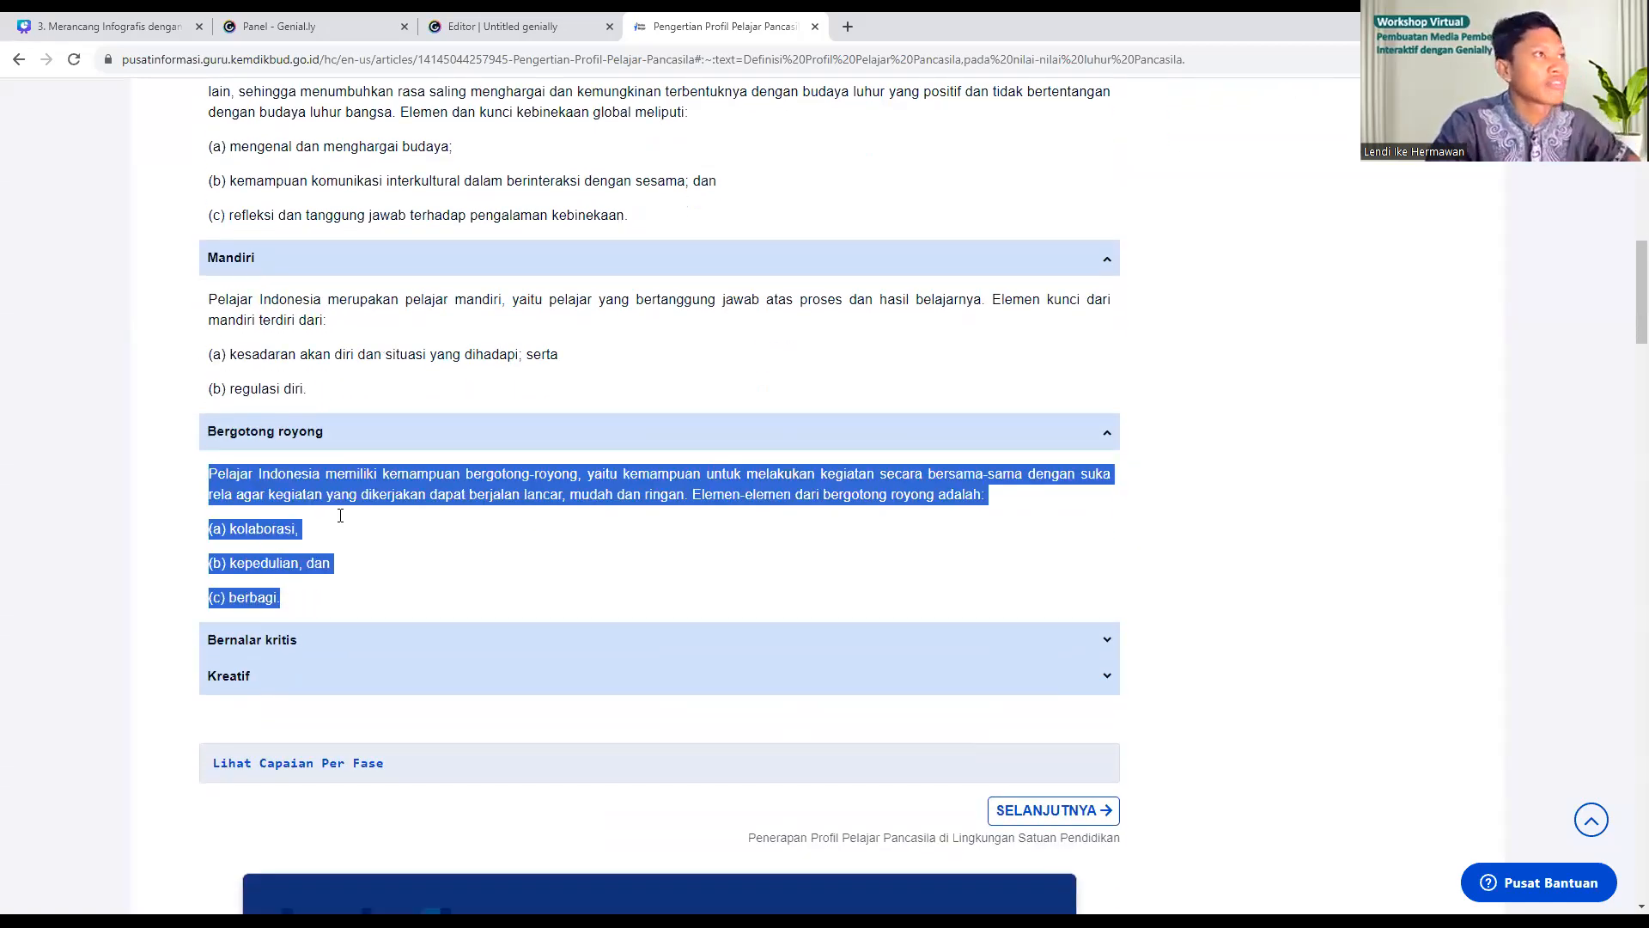
- Return to the Genially editor and clear the placeholder link line and bullet list in the Bernalar Kritis window
{"action": "left_click", "coordinate": [502, 26]}
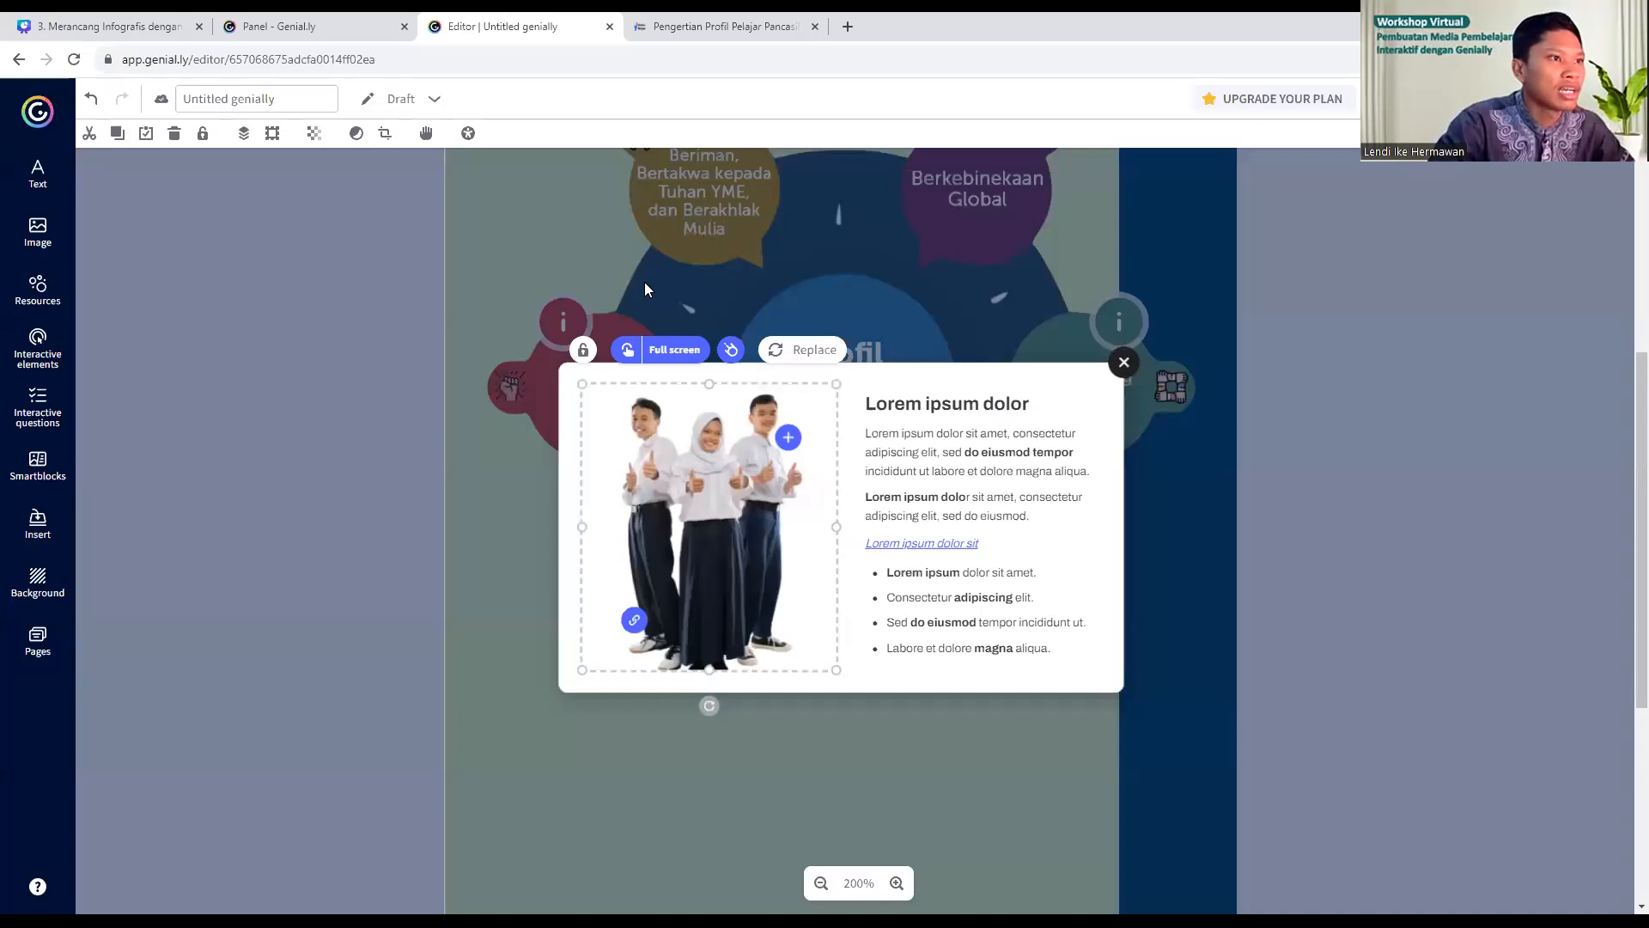
{"action": "double_click", "coordinate": [955, 543]}
{"action": "key", "text": "BackSpace"}
{"action": "double_click", "coordinate": [959, 581]}
{"action": "key", "text": "BackSpace"}
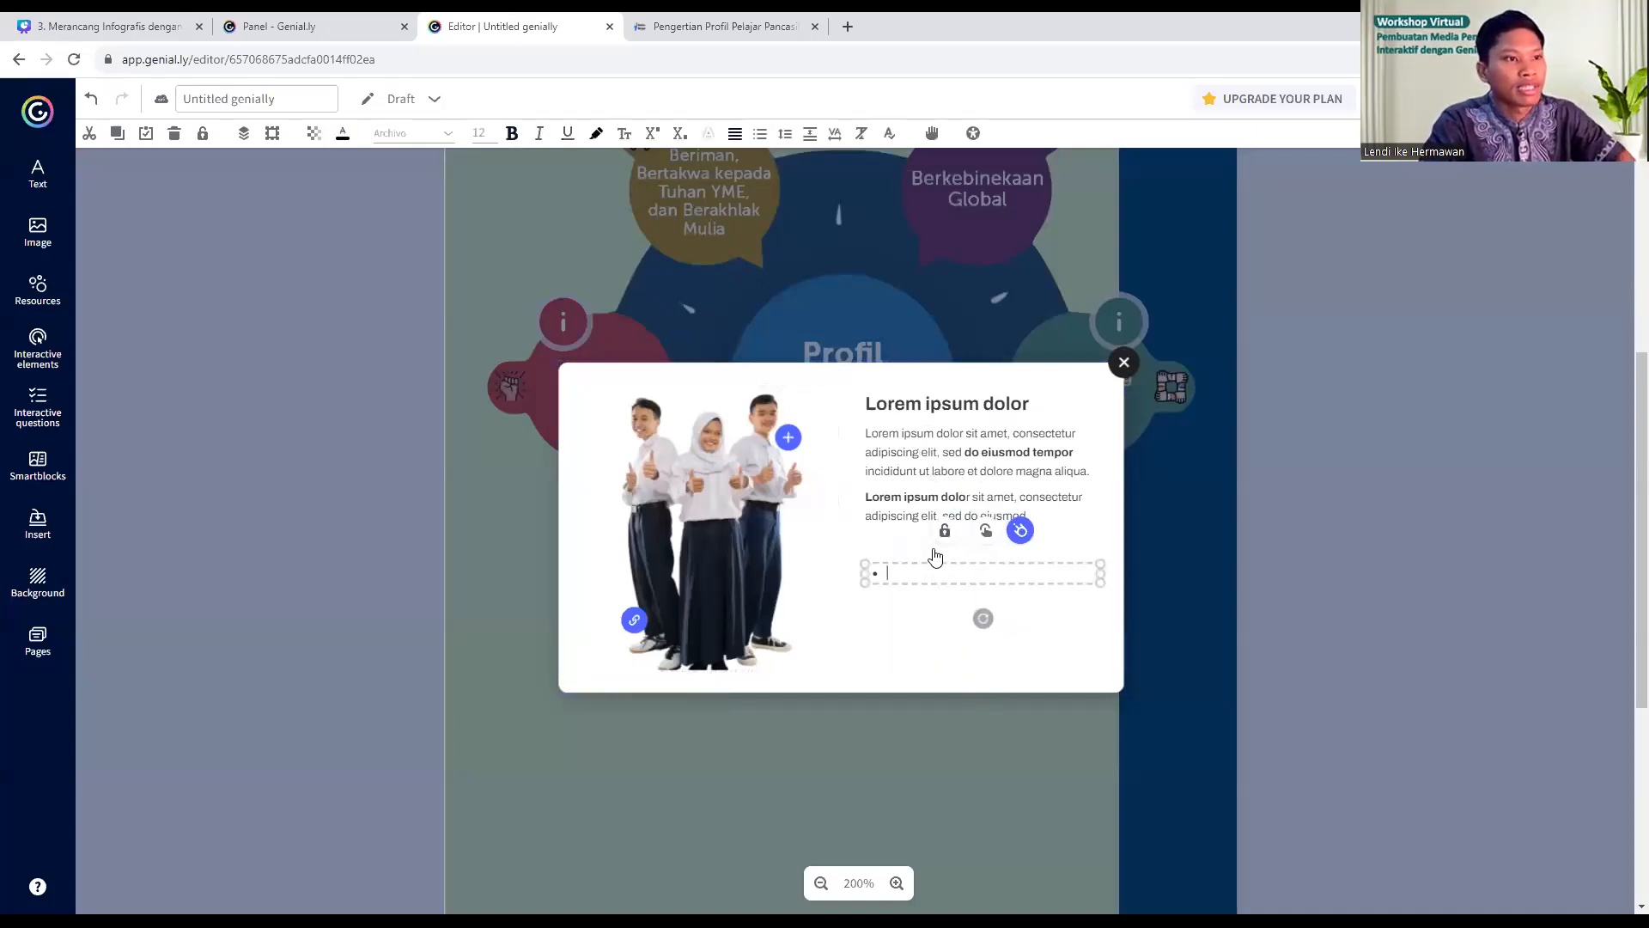
- Replace the window's placeholder body paragraphs with the copied Bergotong royong description and its elements (a) to (c)
{"action": "left_click", "coordinate": [943, 618]}
{"action": "double_click", "coordinate": [907, 462]}
{"action": "key", "text": "ctrl+v"}
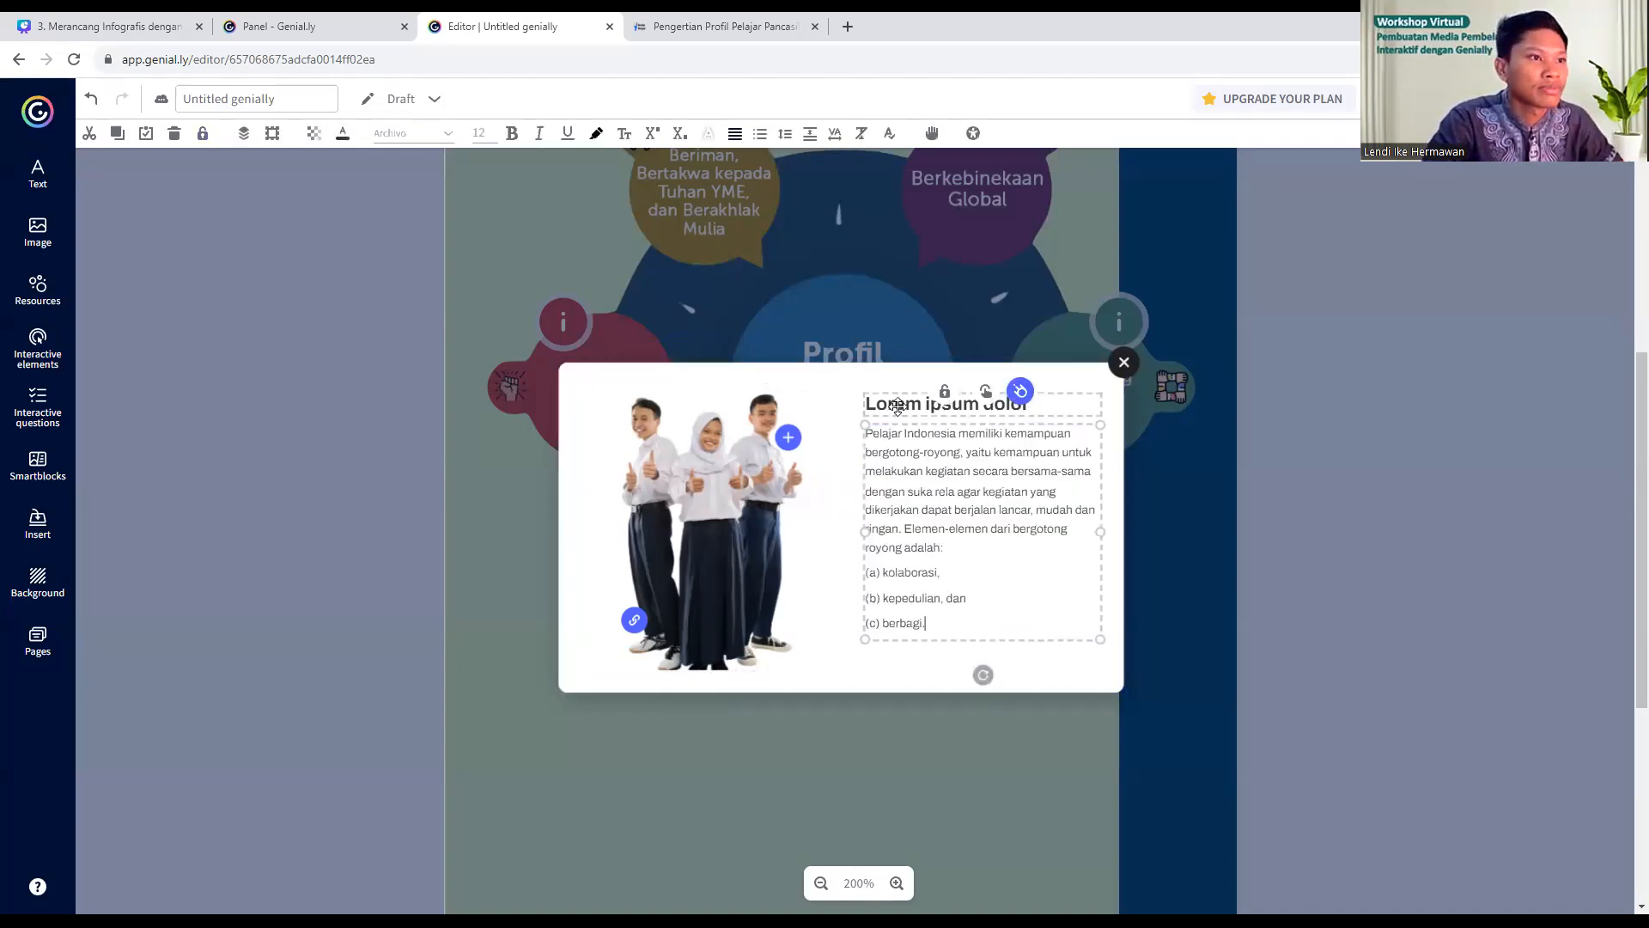
- Change the window's heading to "Bernalar Kritis" and return to the infographic page
{"action": "double_click", "coordinate": [897, 405]}
{"action": "type", "text": "3"}
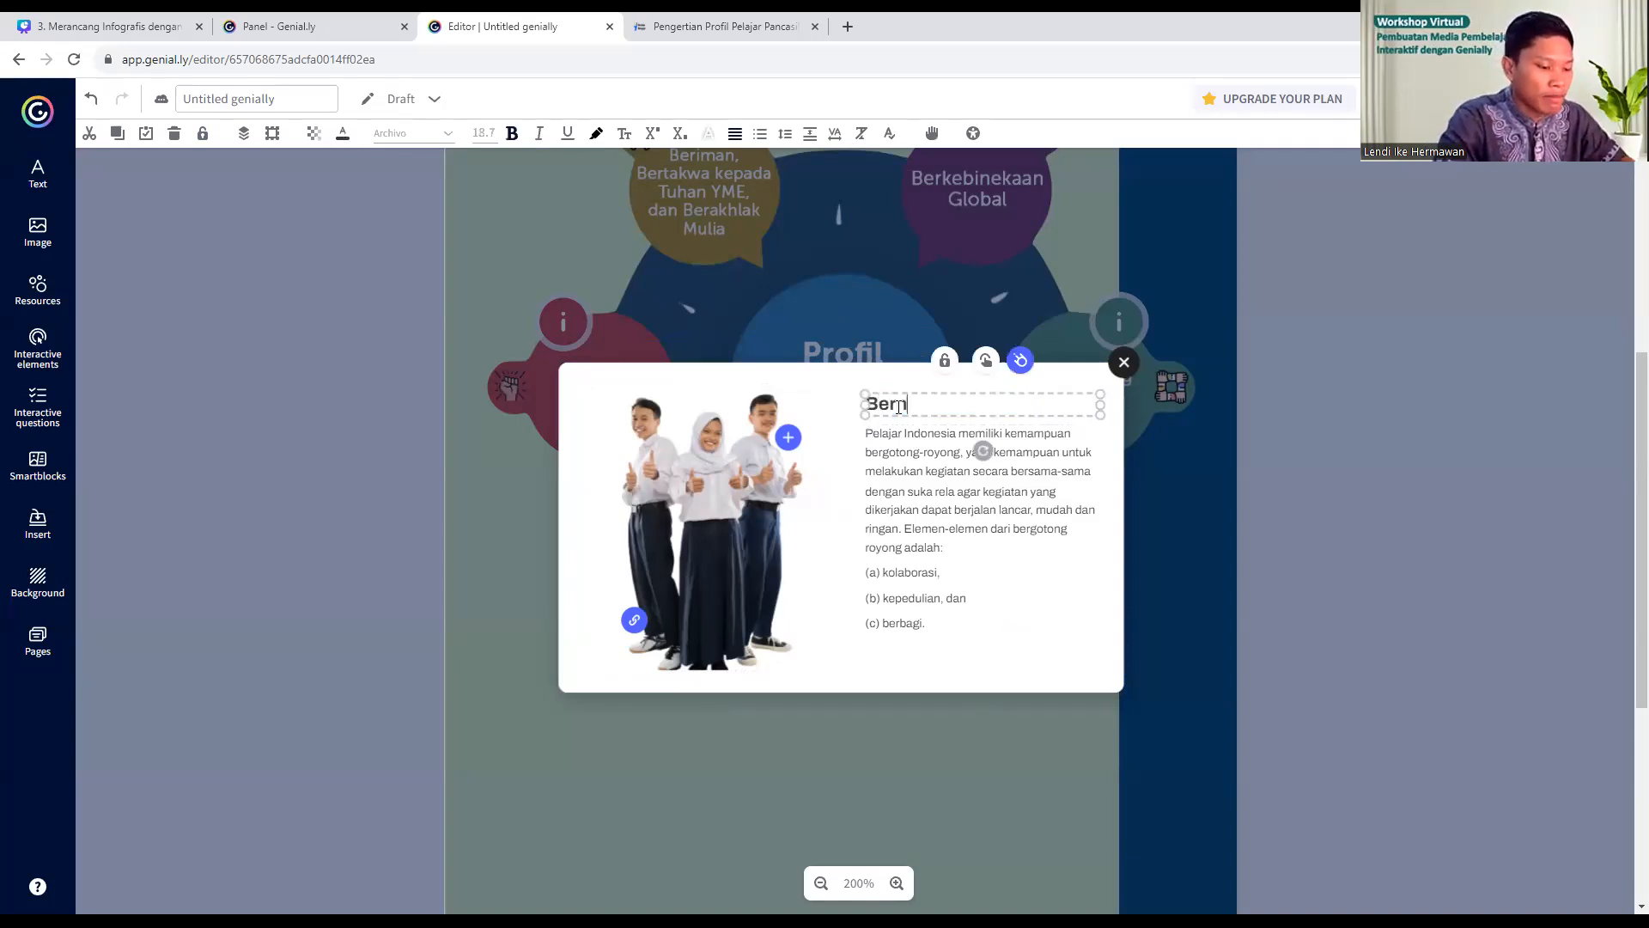
{"action": "type", "text": "ernalar Kritis"}
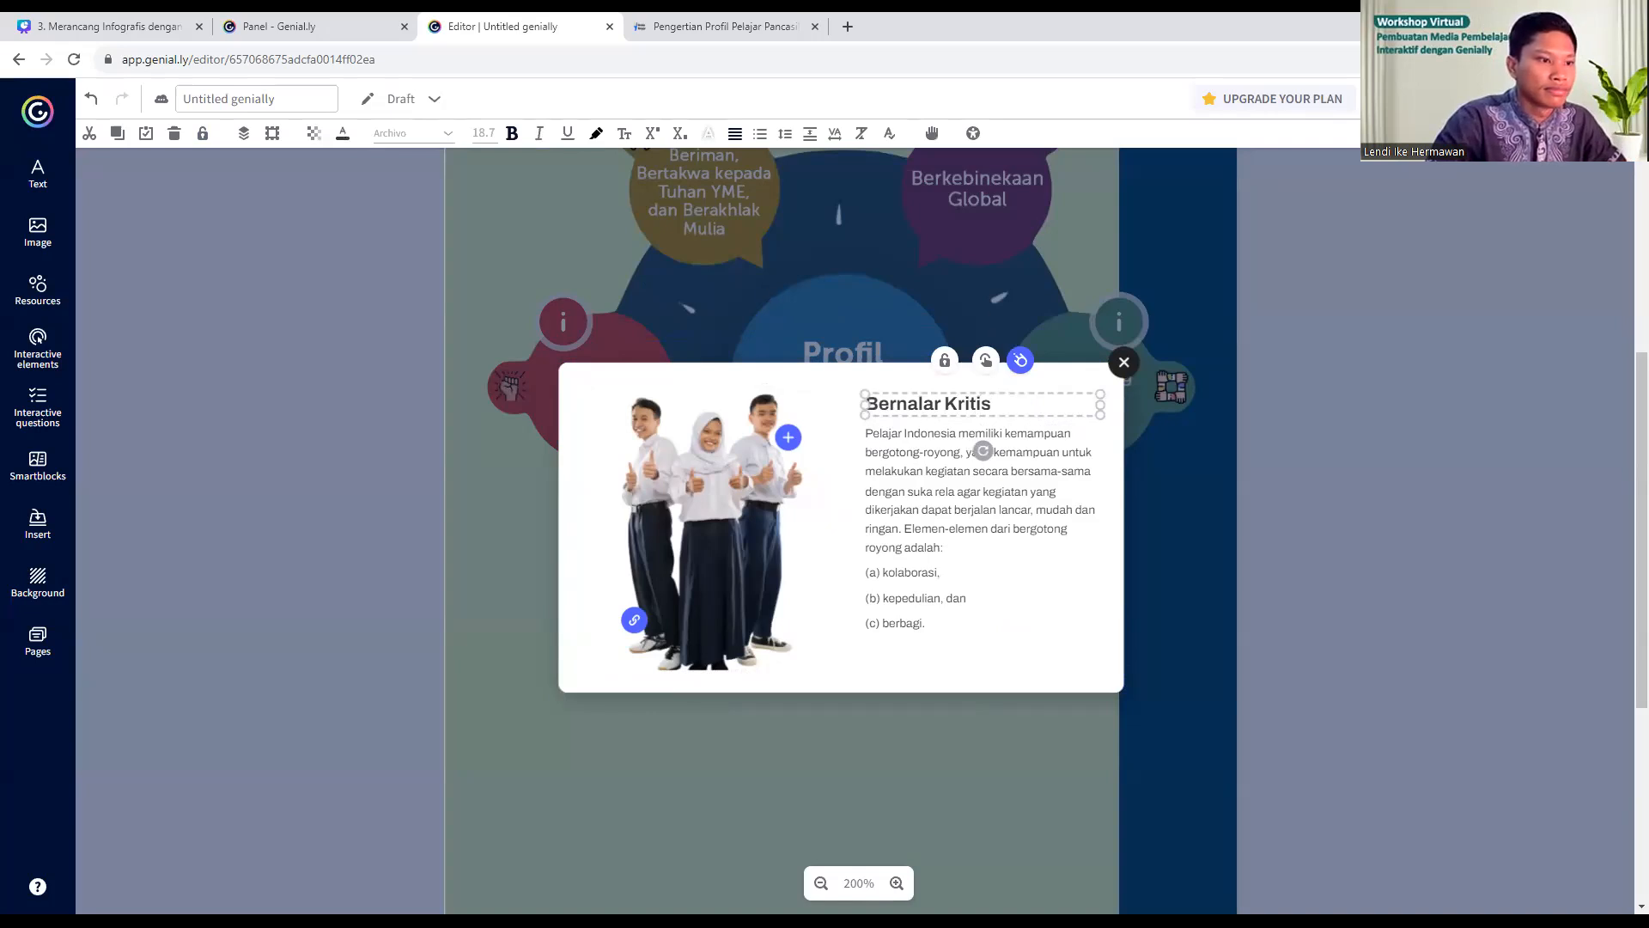
{"action": "left_click", "coordinate": [821, 884]}
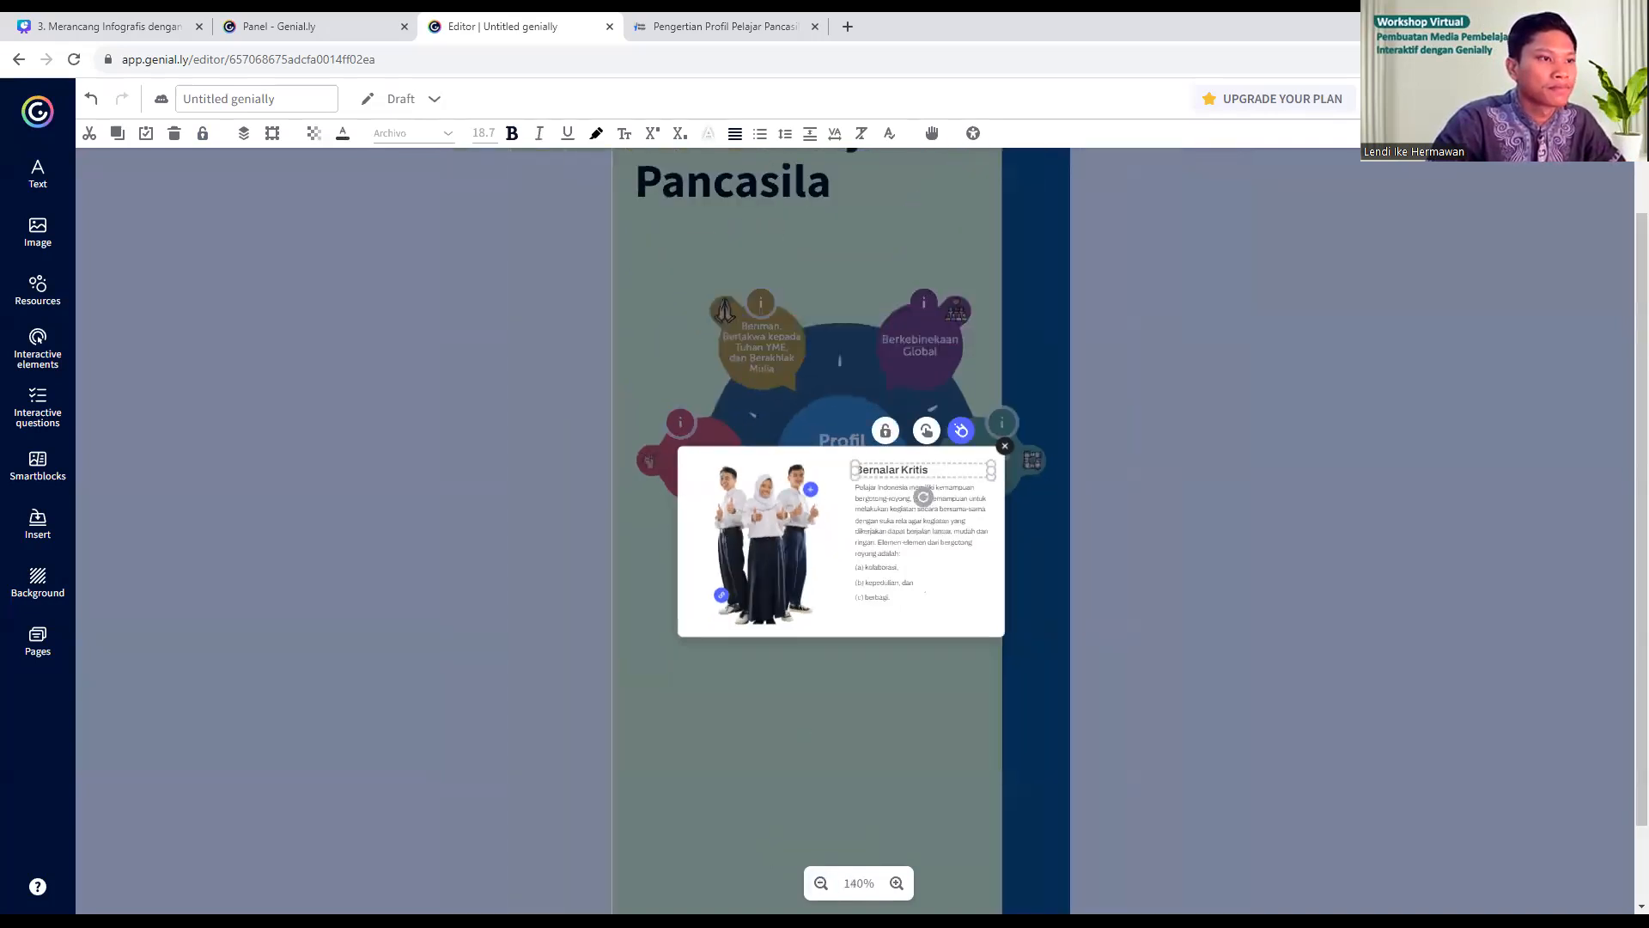
{"action": "left_click", "coordinate": [821, 884]}
{"action": "left_click", "coordinate": [823, 885]}
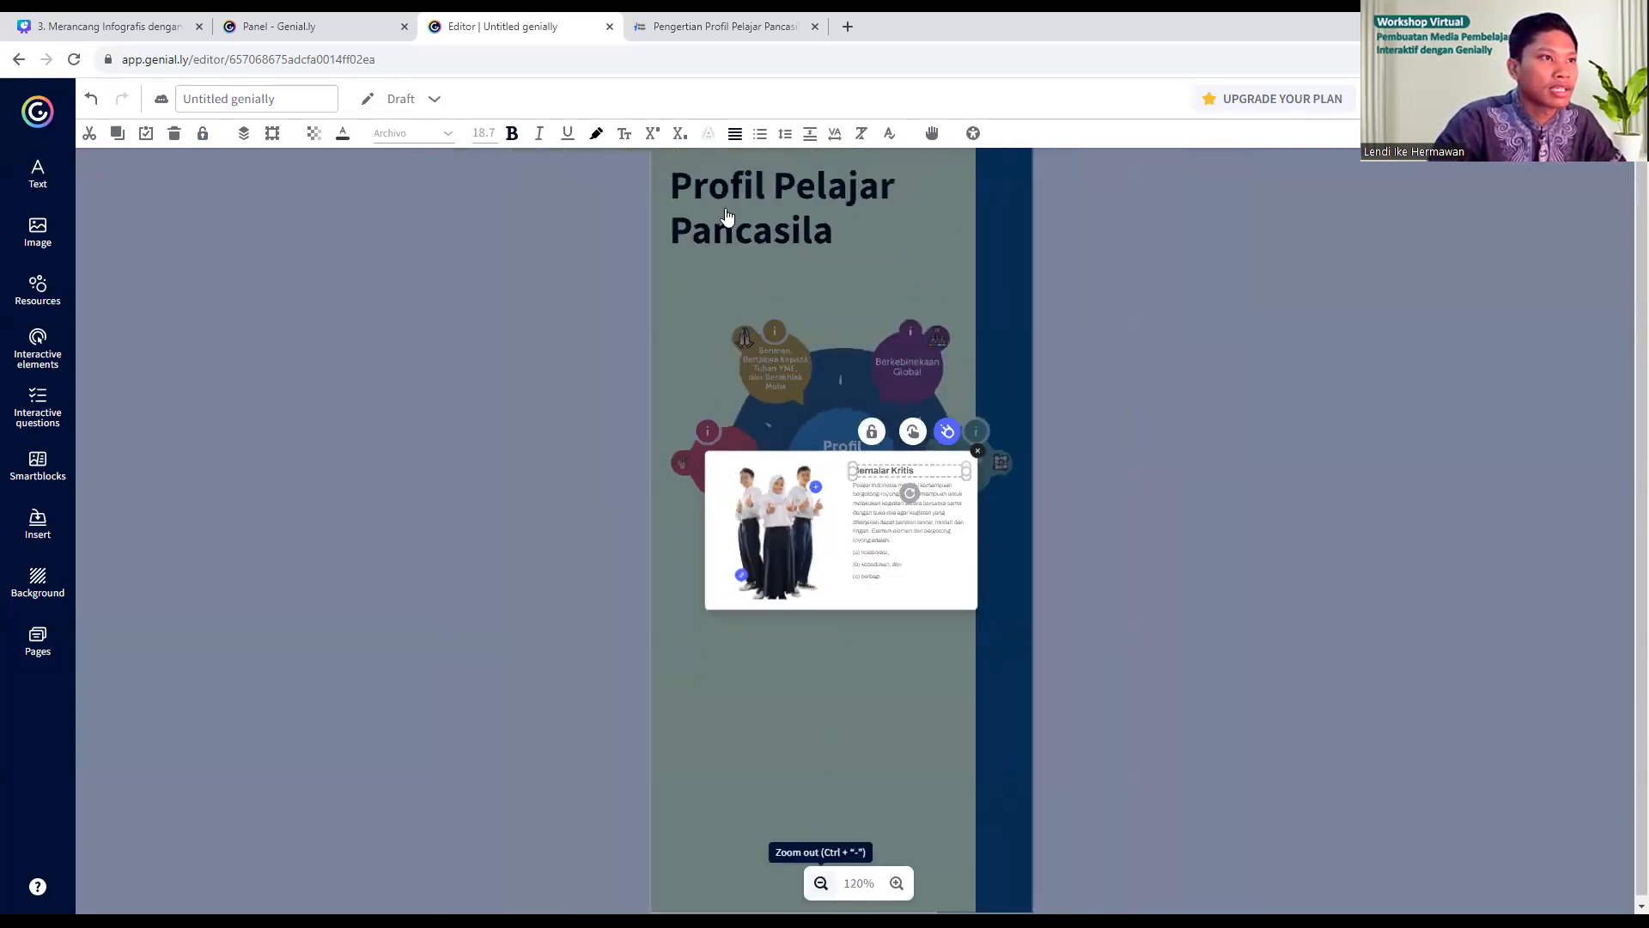
{"action": "left_click", "coordinate": [753, 189]}
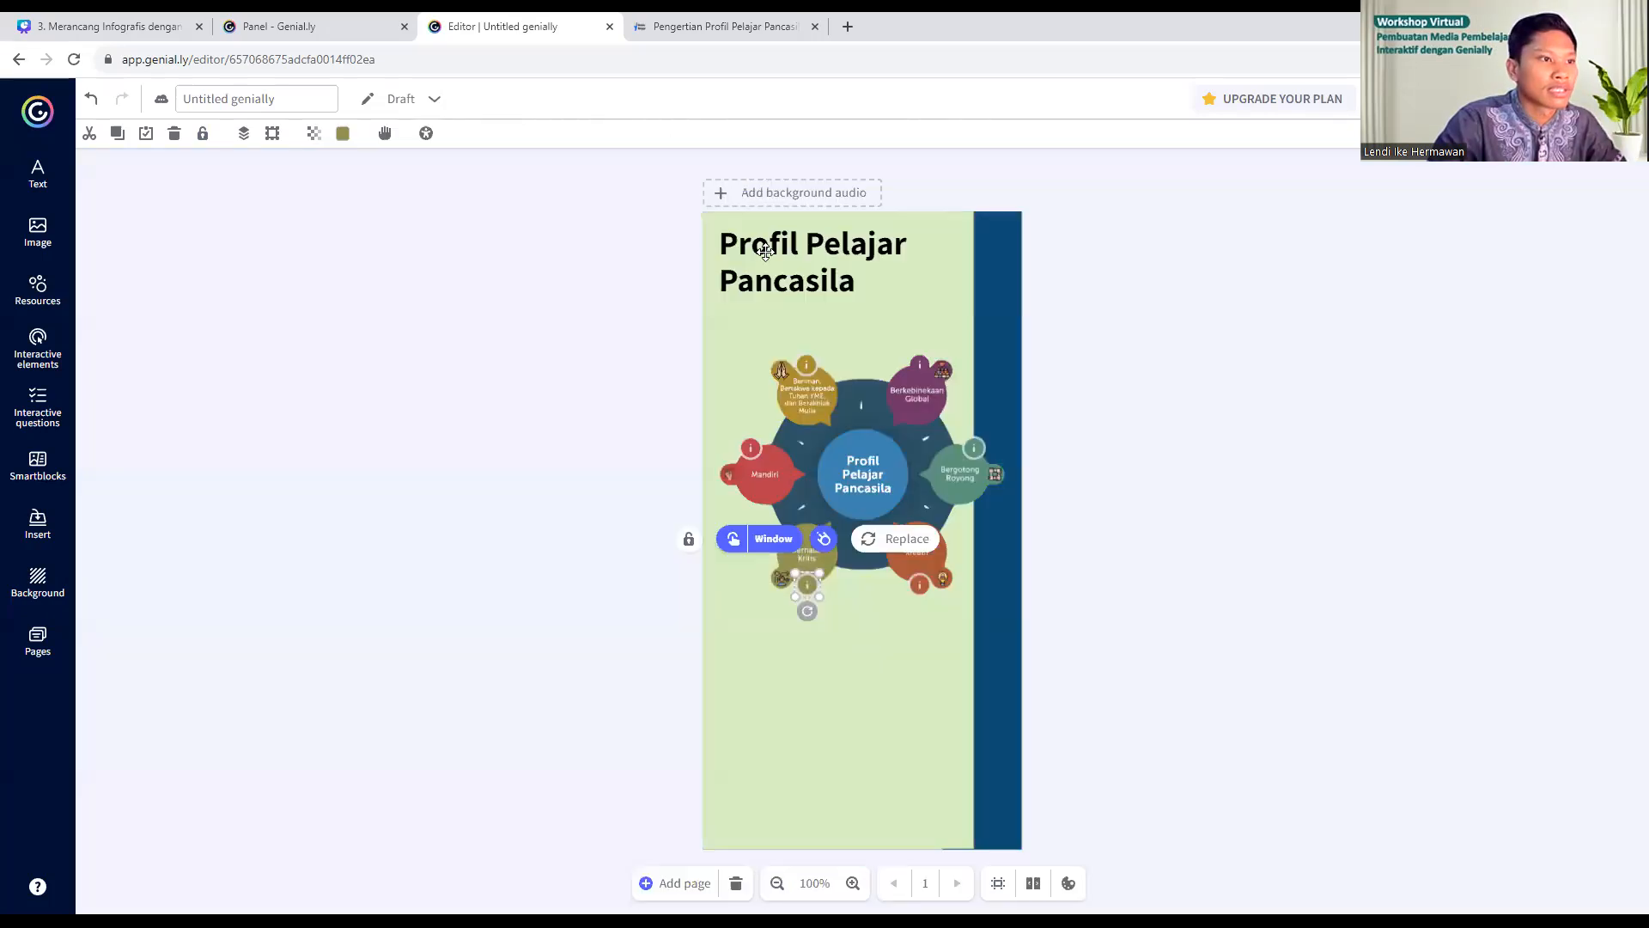
- Add a Window interaction to the orange info button under Kreatif, using the template with an image left of the text
{"action": "left_click", "coordinate": [859, 644]}
{"action": "left_click", "coordinate": [918, 590]}
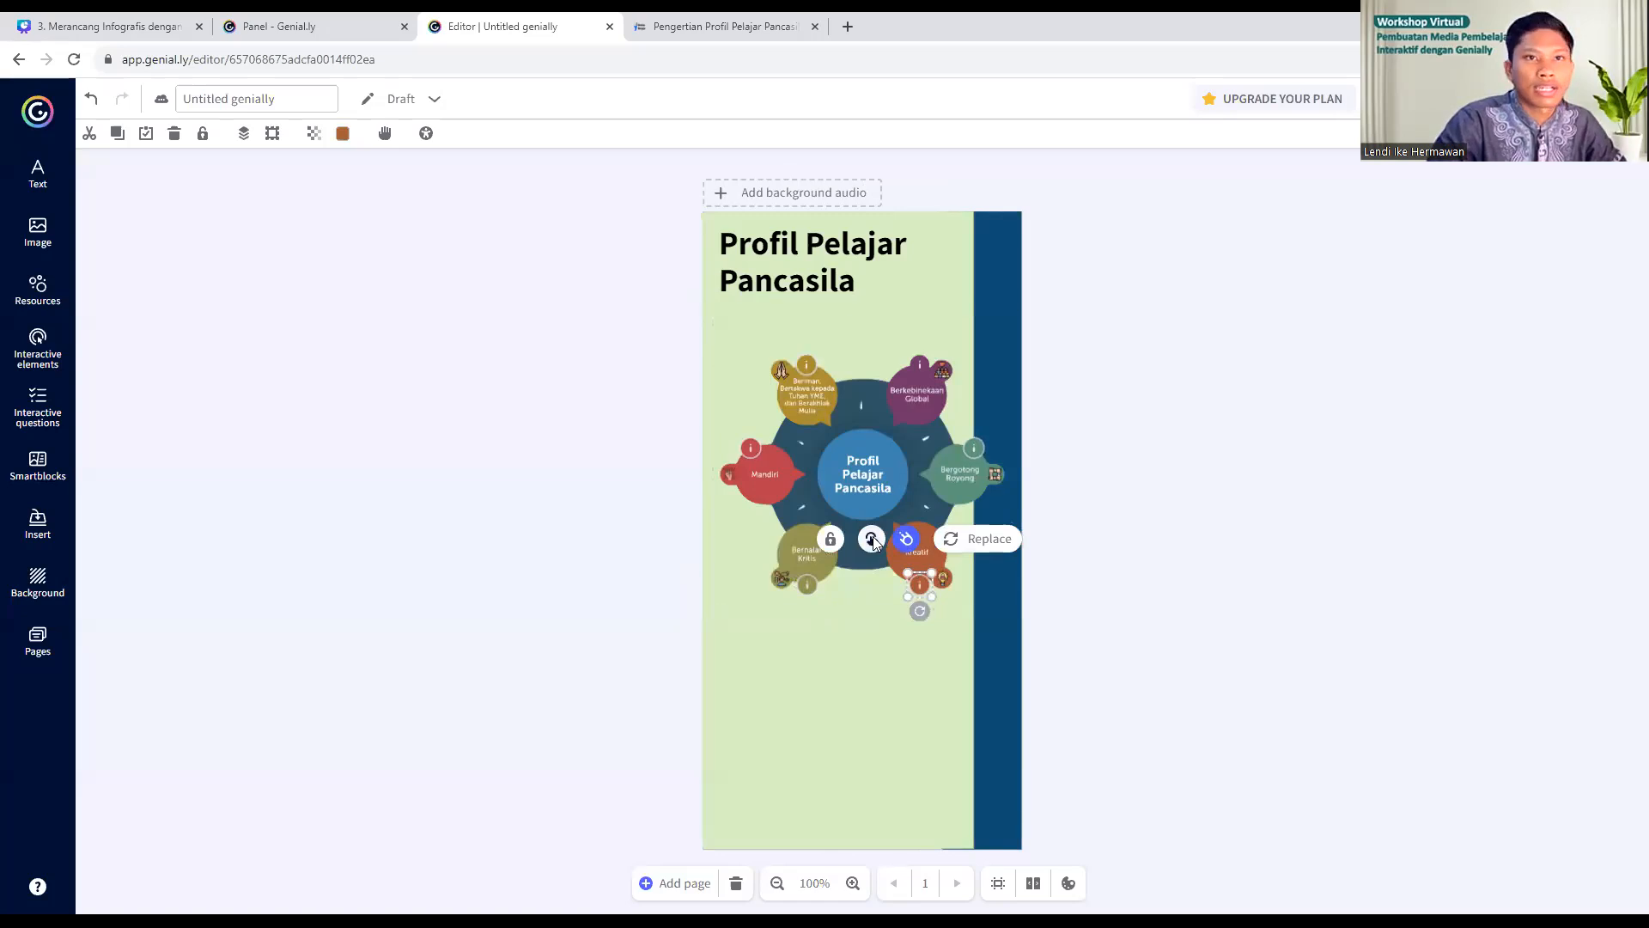
{"action": "left_click", "coordinate": [873, 539]}
{"action": "left_click", "coordinate": [1537, 262]}
{"action": "left_click", "coordinate": [818, 415]}
{"action": "left_click", "coordinate": [1126, 732]}
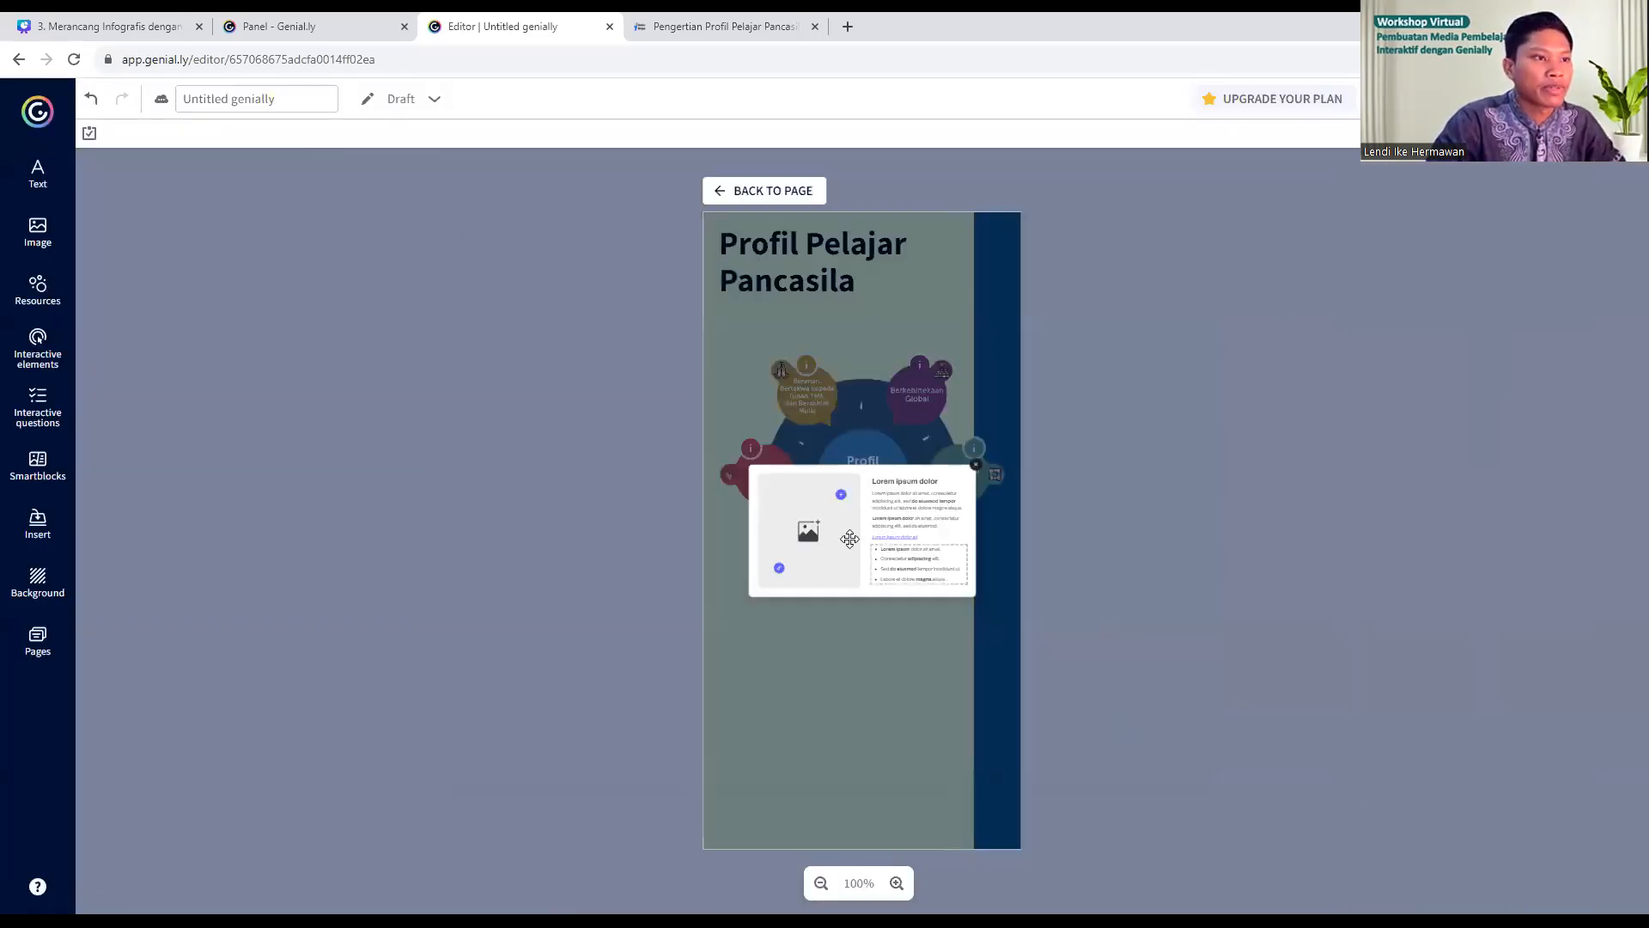
- Replace the Kreatif window's placeholder image with the uploaded picture of two students giving thumbs up
{"action": "left_click", "coordinate": [896, 883]}
{"action": "left_click", "coordinate": [739, 459]}
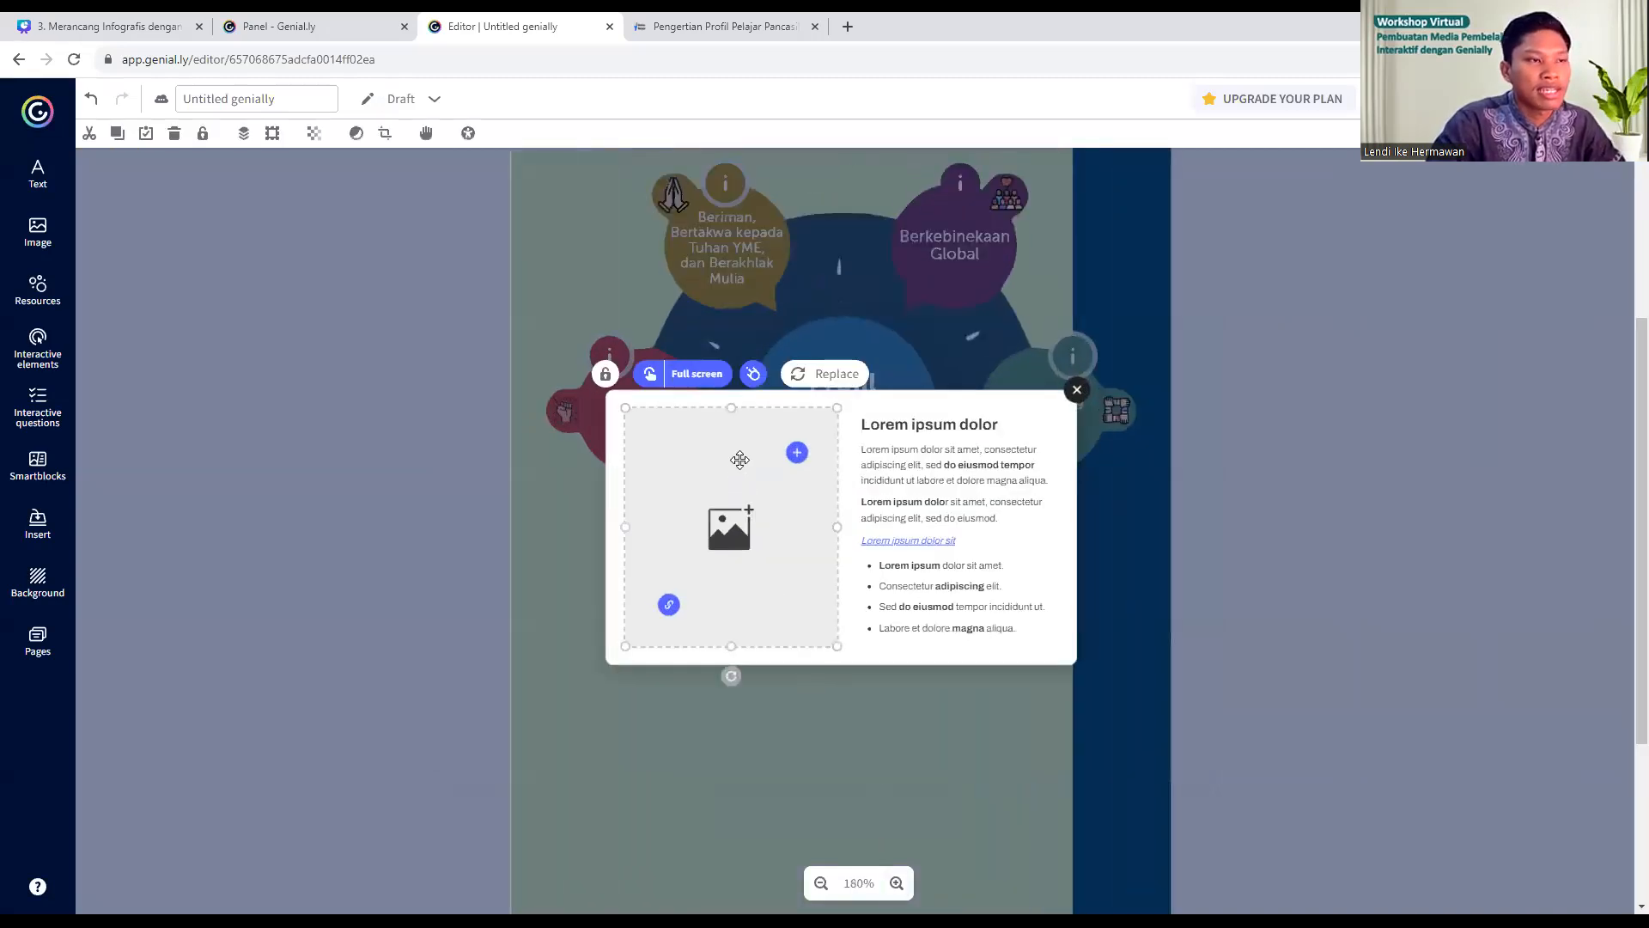
{"action": "left_click", "coordinate": [822, 380]}
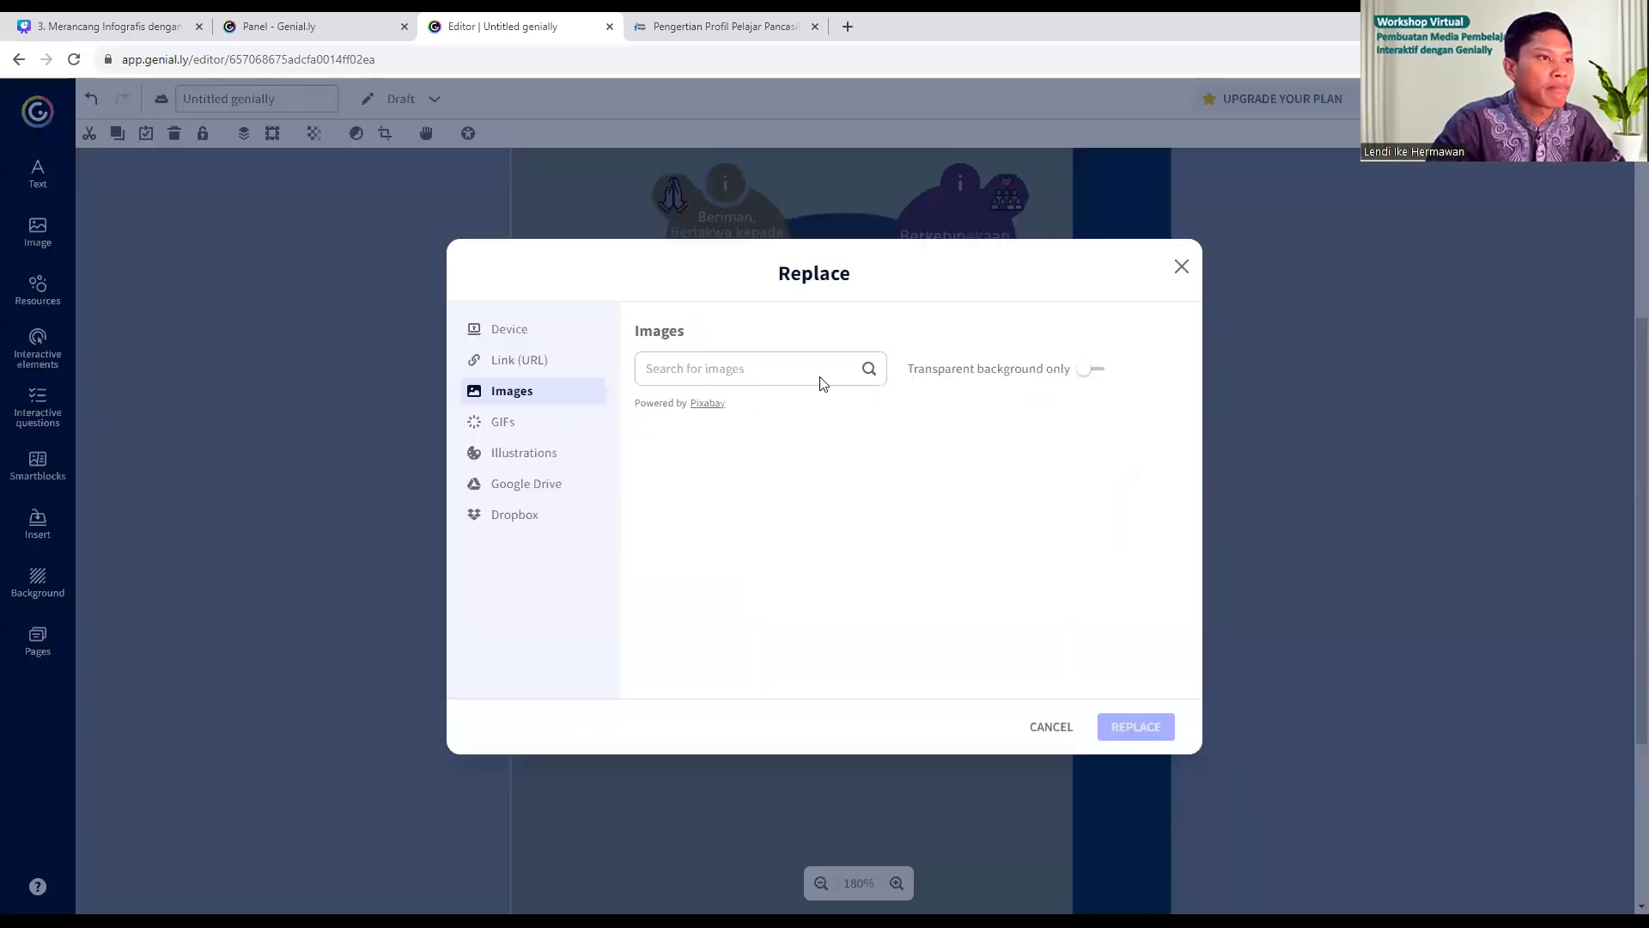
{"action": "left_click", "coordinate": [486, 328]}
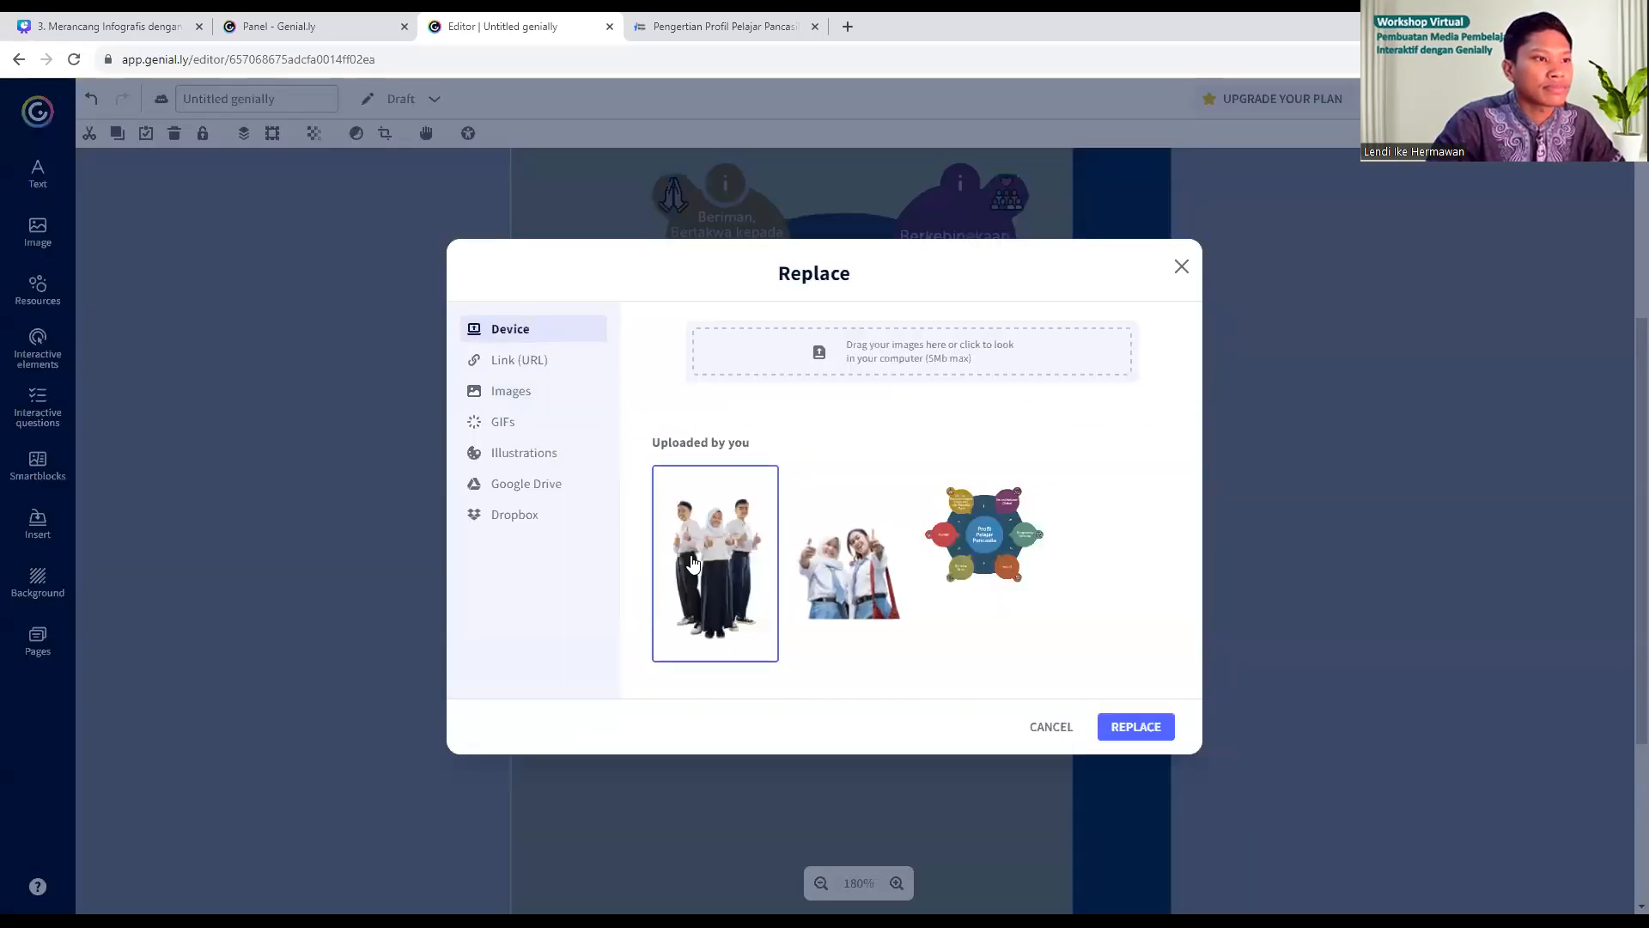
{"action": "left_click", "coordinate": [850, 573]}
{"action": "left_click", "coordinate": [1134, 726]}
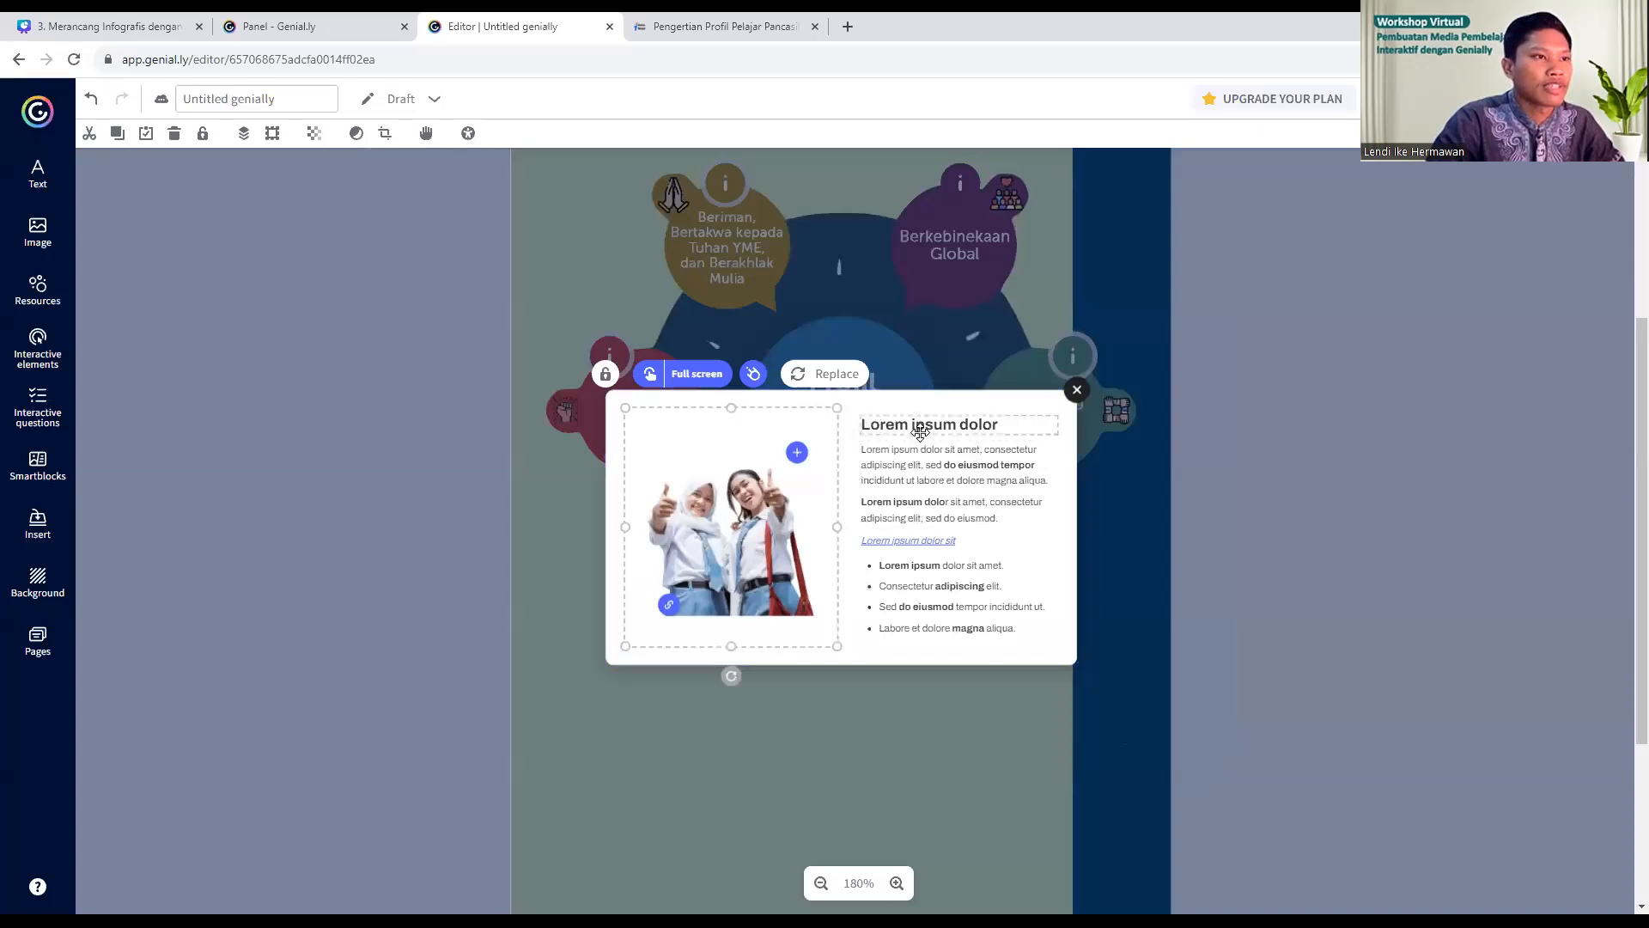
- Switch to the Pancasila profile article, collapse Bergotong royong, expand Kreatif and copy its description with elements (a) and (b)
{"action": "left_click", "coordinate": [692, 25]}
{"action": "left_click", "coordinate": [1104, 434]}
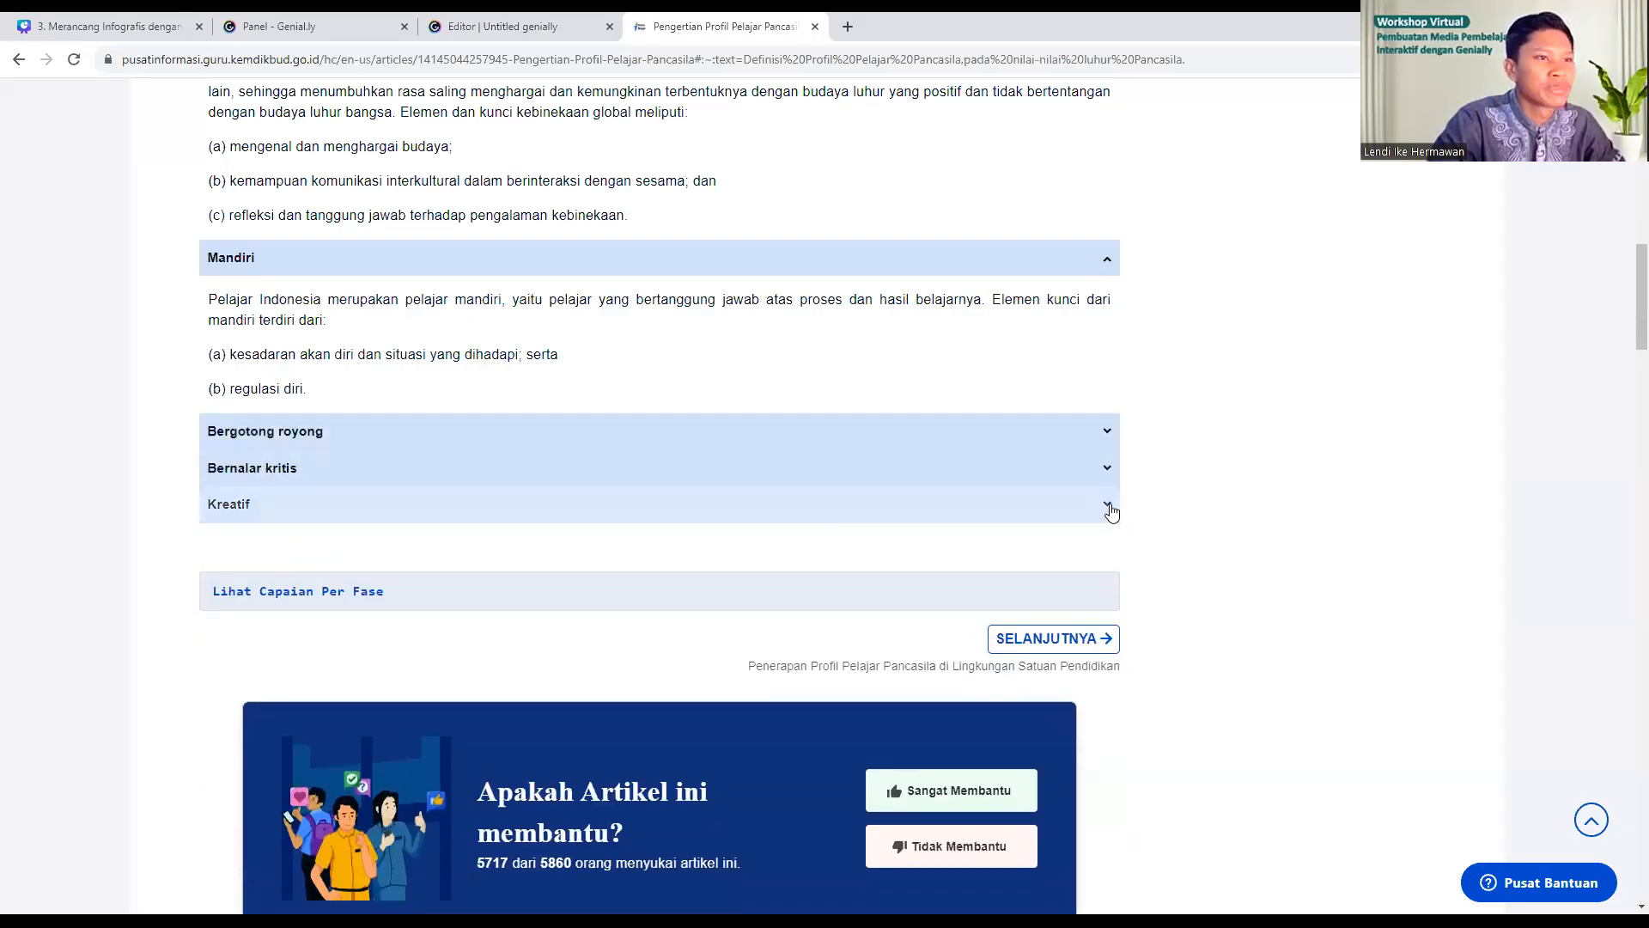
{"action": "left_click", "coordinate": [721, 515]}
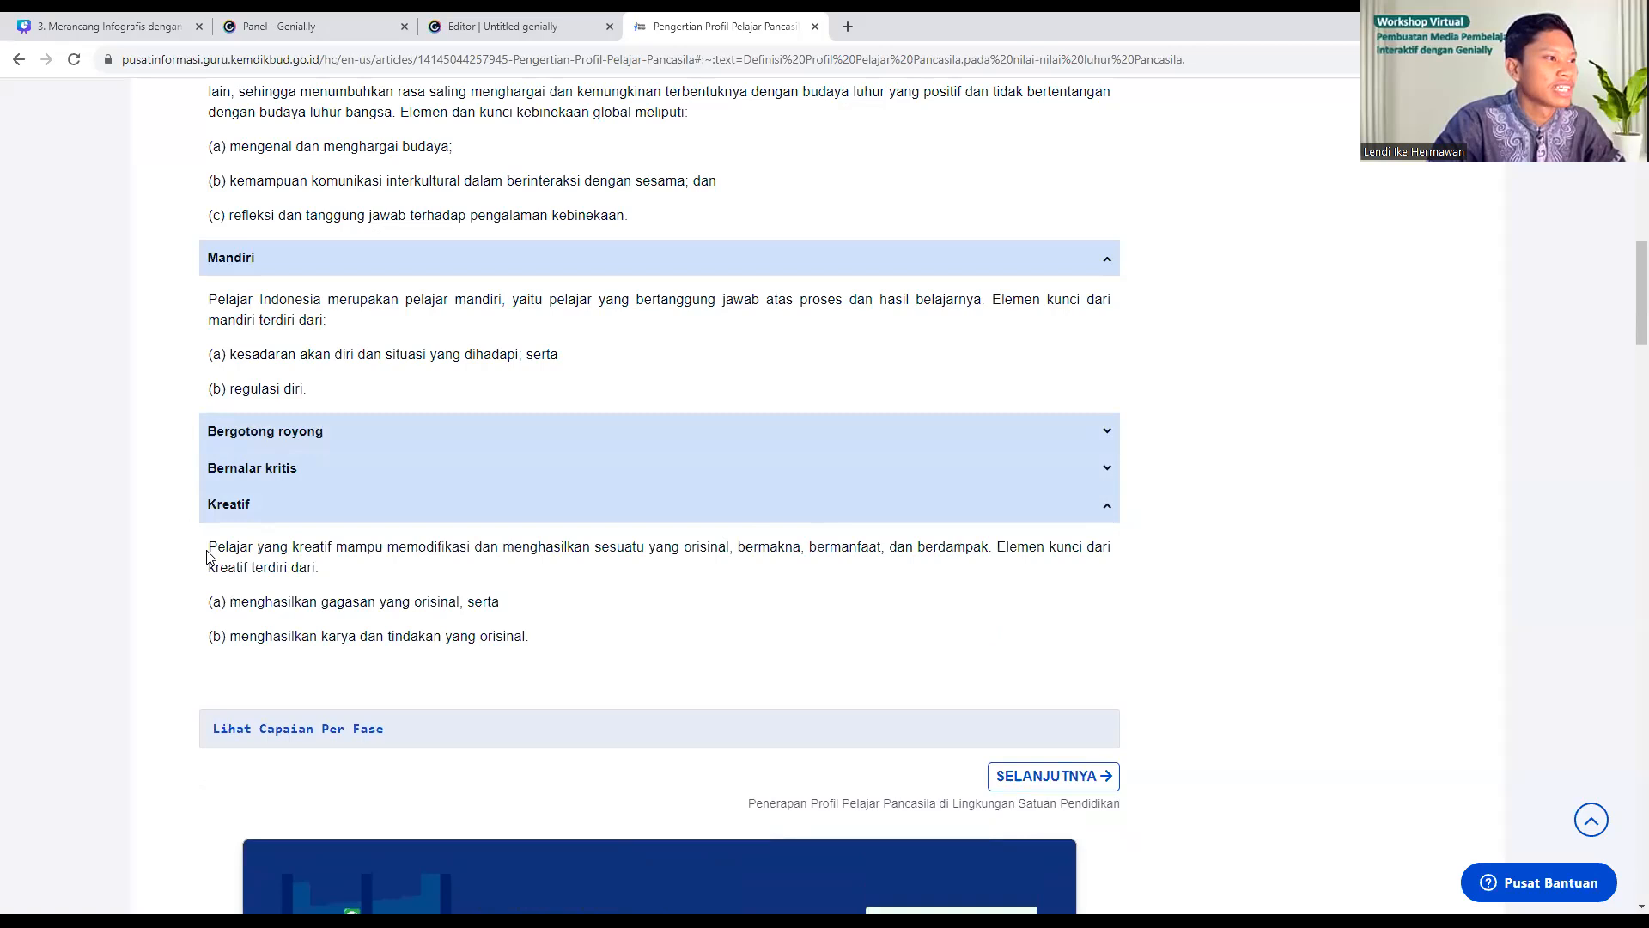
{"action": "left_click_drag", "start_coordinate": [209, 543], "coordinate": [556, 657]}
{"action": "key", "text": "ctrl+c"}
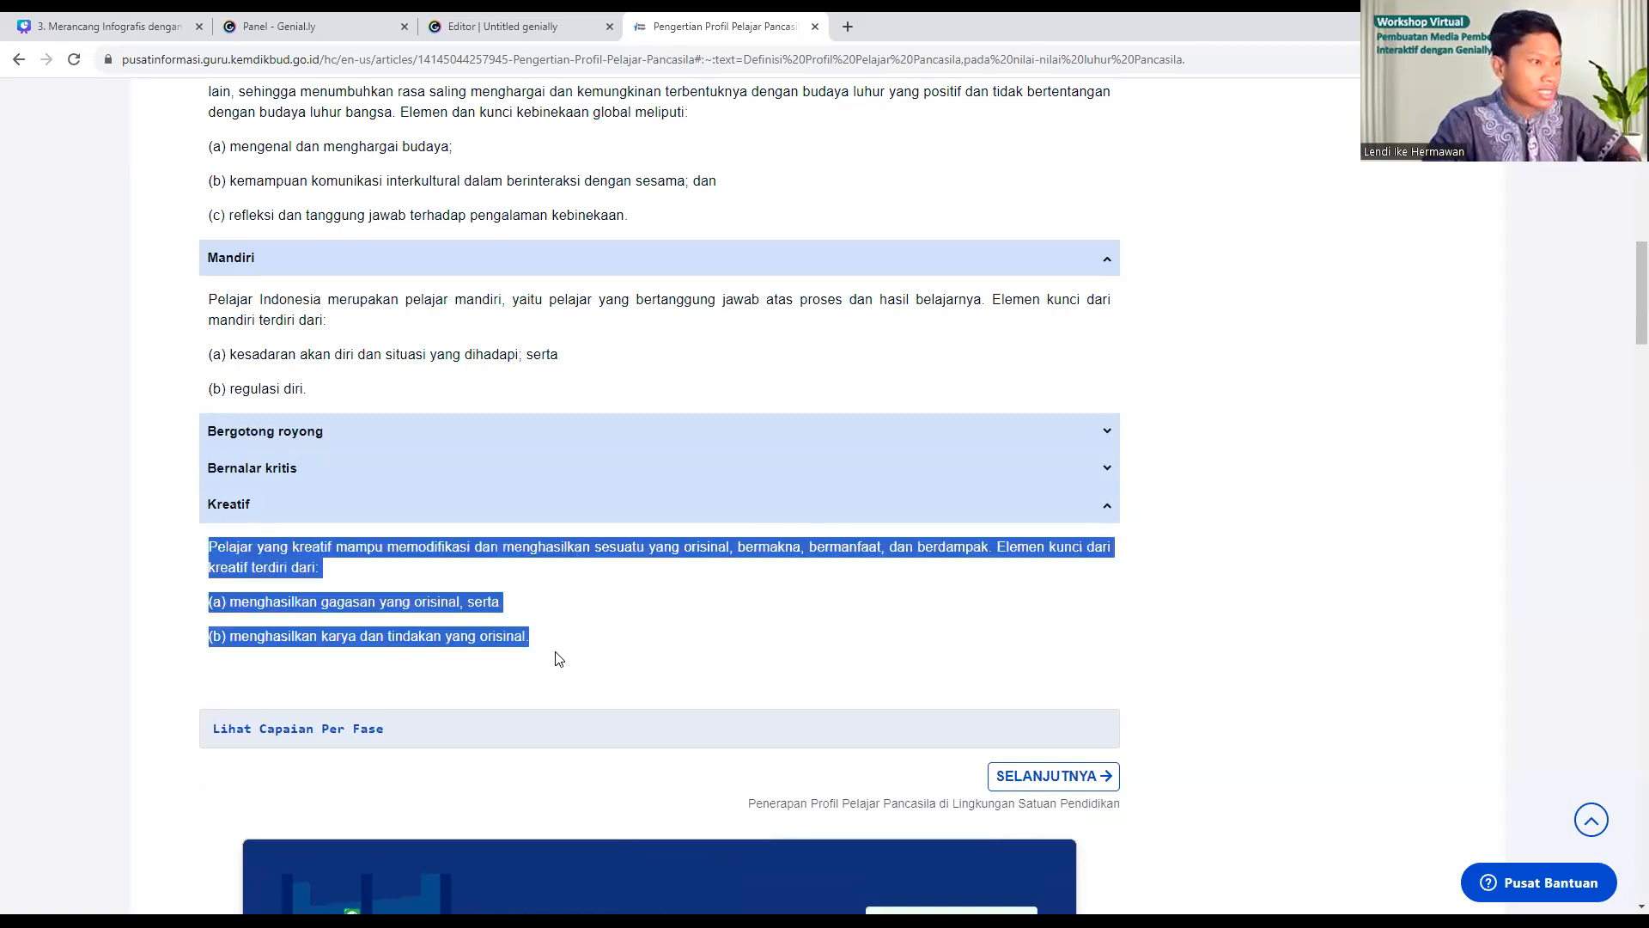
- Return to the Genially editor and clear the placeholder bullet list and link line in the Kreatif window
{"action": "left_click", "coordinate": [515, 27]}
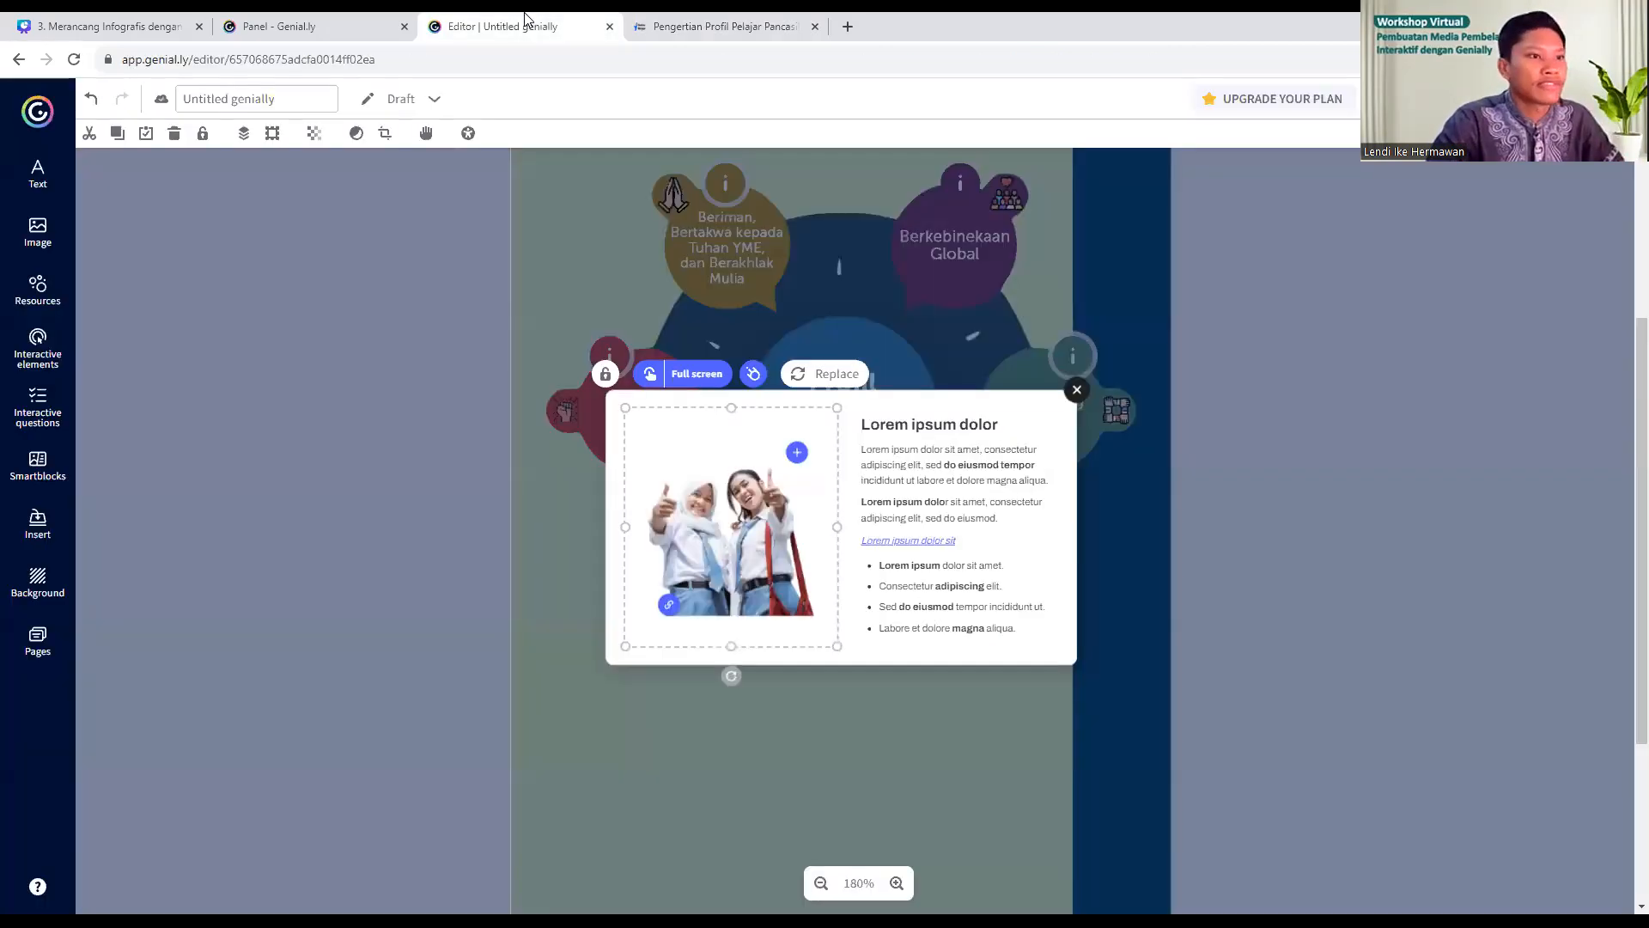
{"action": "double_click", "coordinate": [902, 594]}
{"action": "key", "text": "BackSpace"}
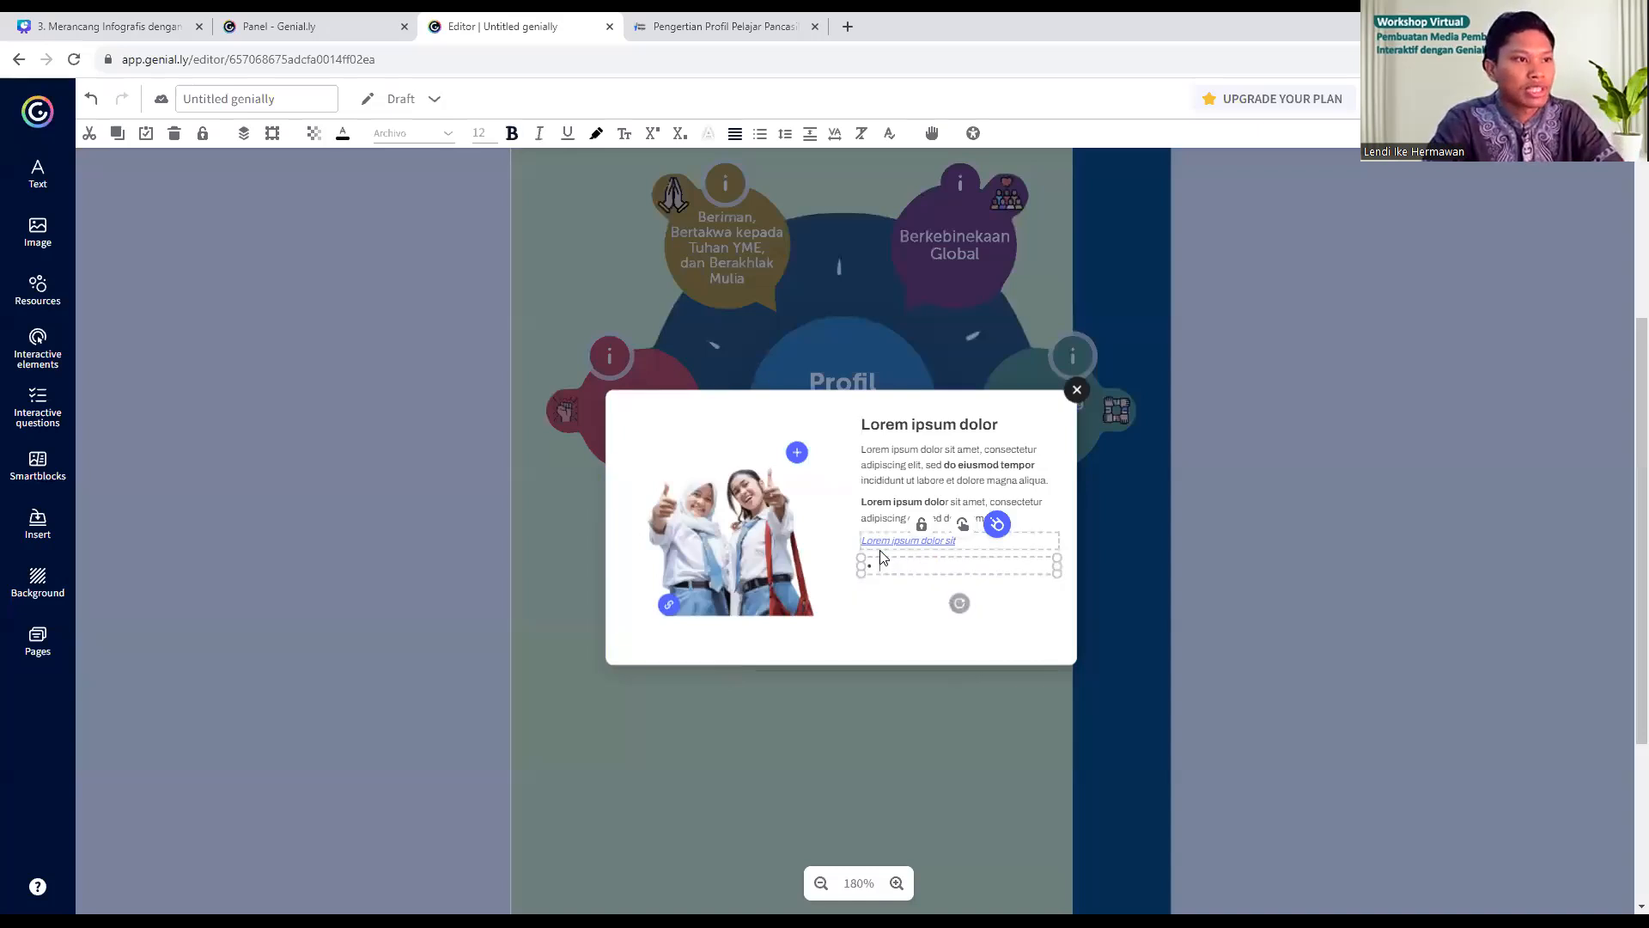
{"action": "double_click", "coordinate": [880, 542]}
{"action": "key", "text": "BackSpace"}
- Replace both placeholder body paragraphs with the copied Kreatif description and its elements (a) and (b)
{"action": "triple_click", "coordinate": [869, 470]}
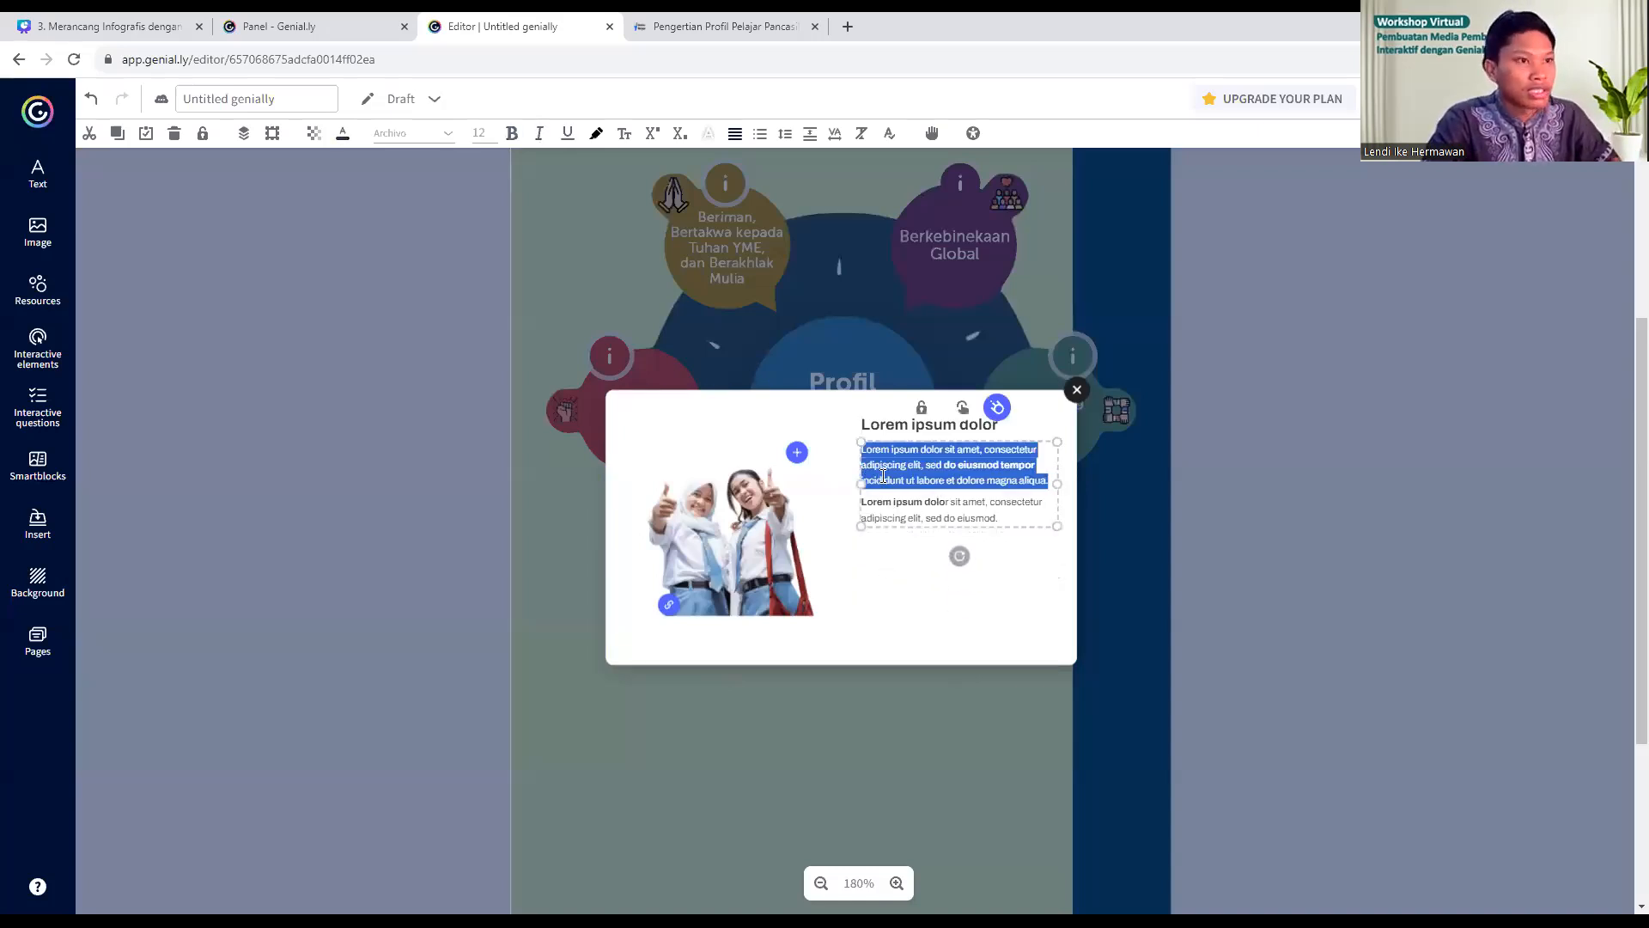
{"action": "left_click", "coordinate": [894, 480]}
{"action": "left_click_drag", "start_coordinate": [994, 516], "coordinate": [863, 449]}
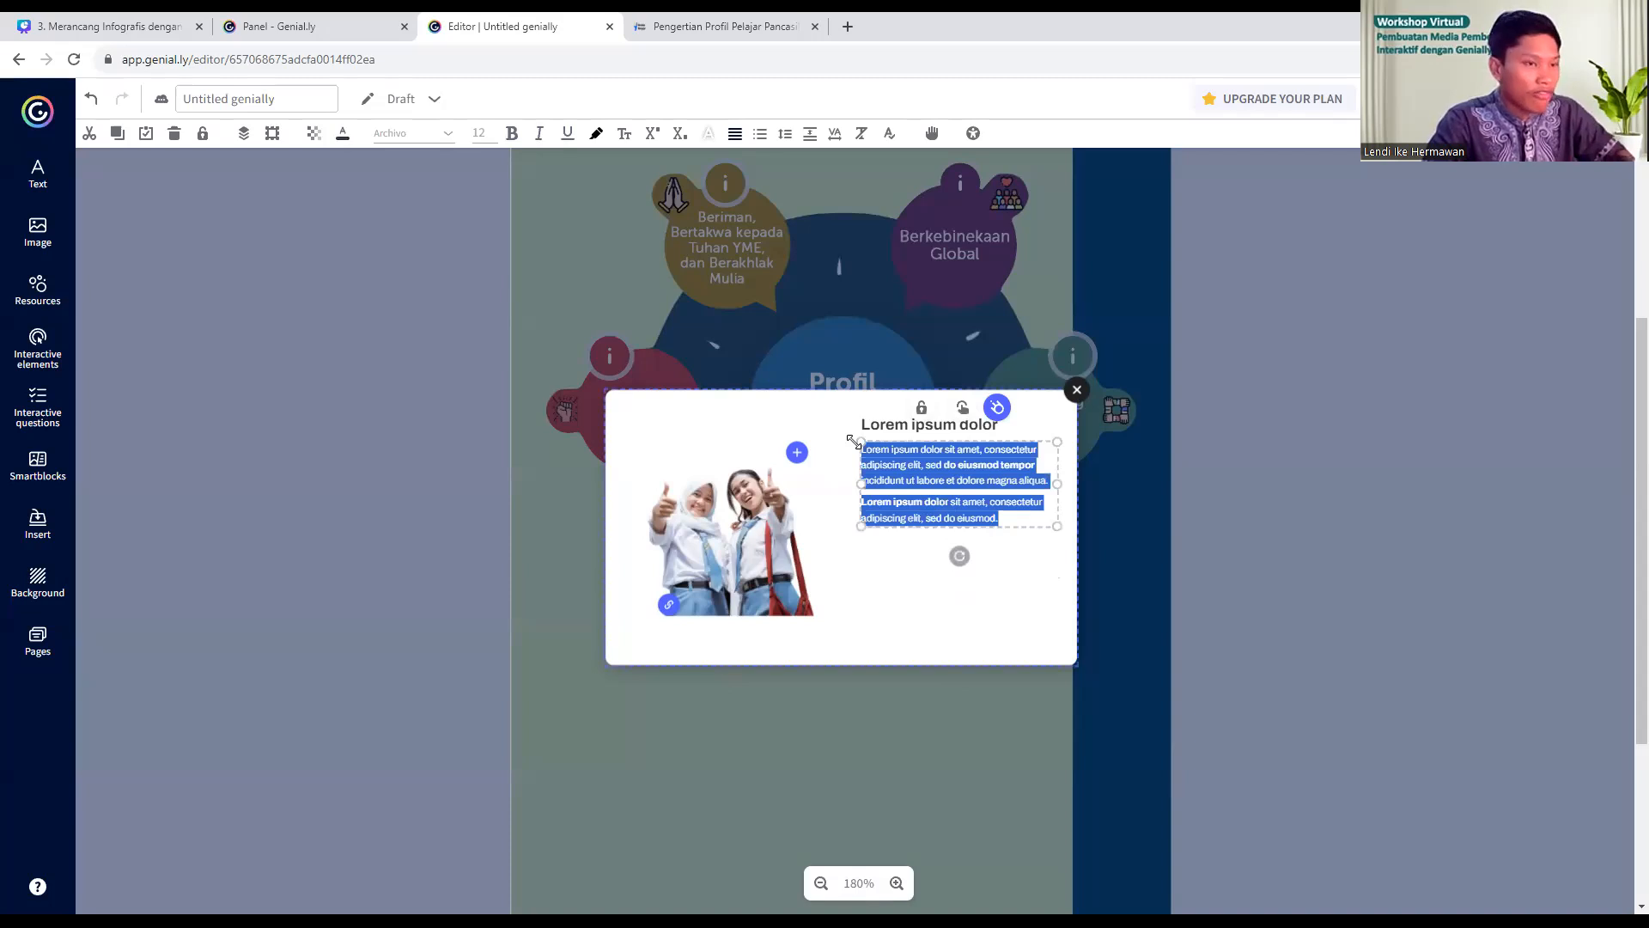
{"action": "key", "text": "ctrl+v"}
{"action": "left_click", "coordinate": [876, 599]}
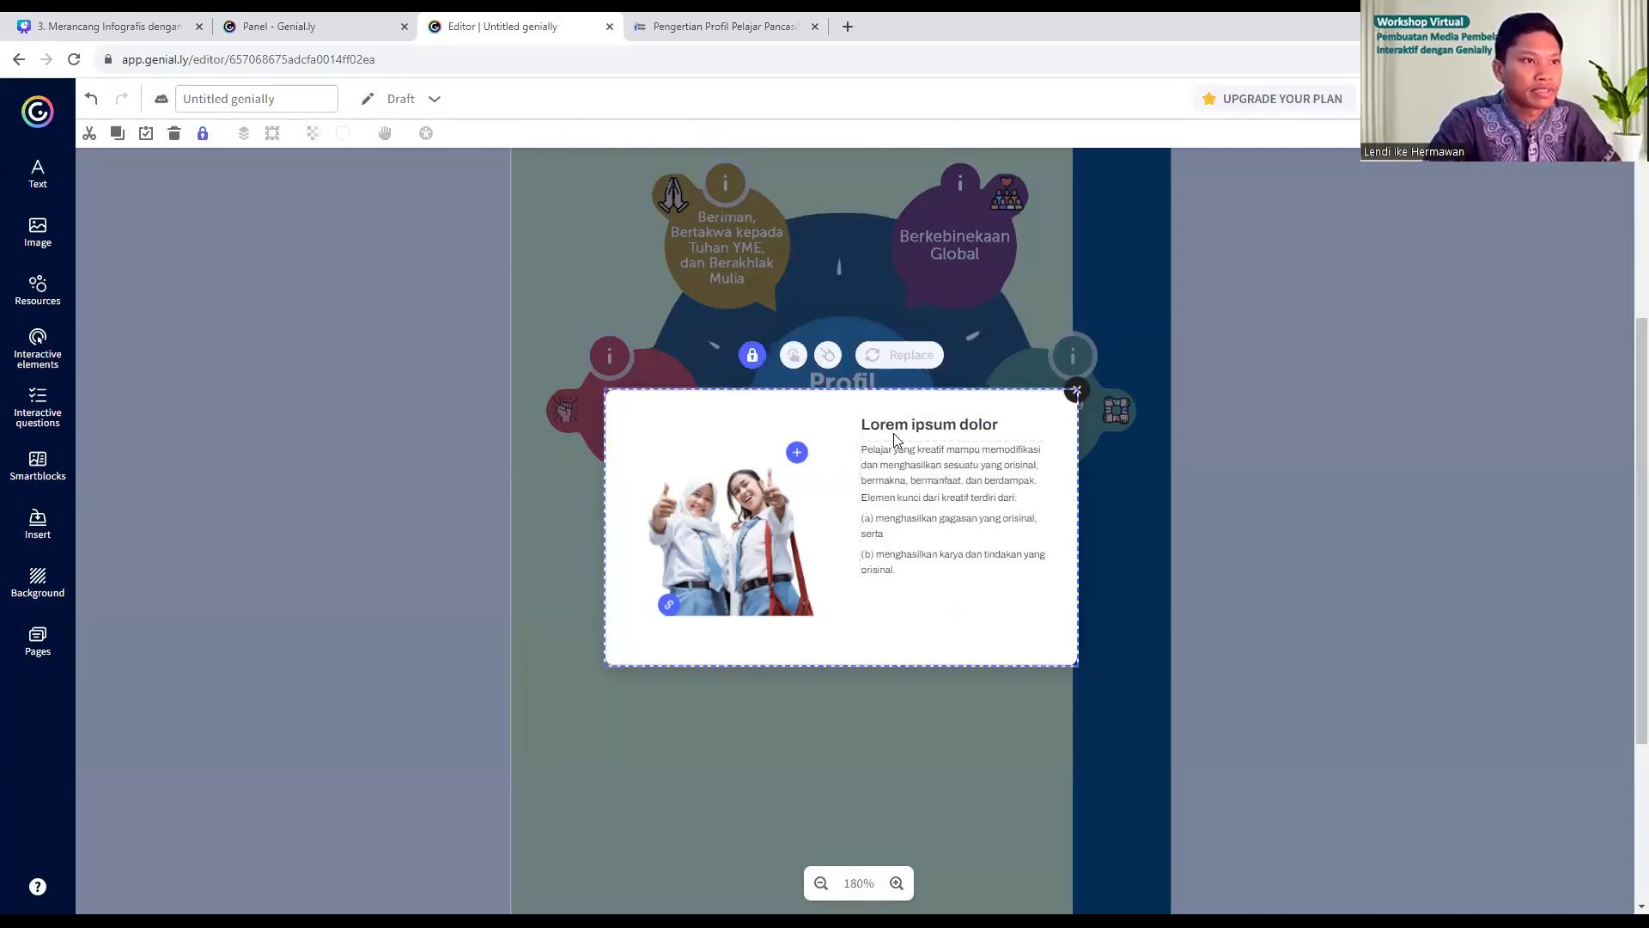
- Change the window's heading to "Kreatif" and return to the infographic page
{"action": "double_click", "coordinate": [893, 432]}
{"action": "type", "text": "Kre"}
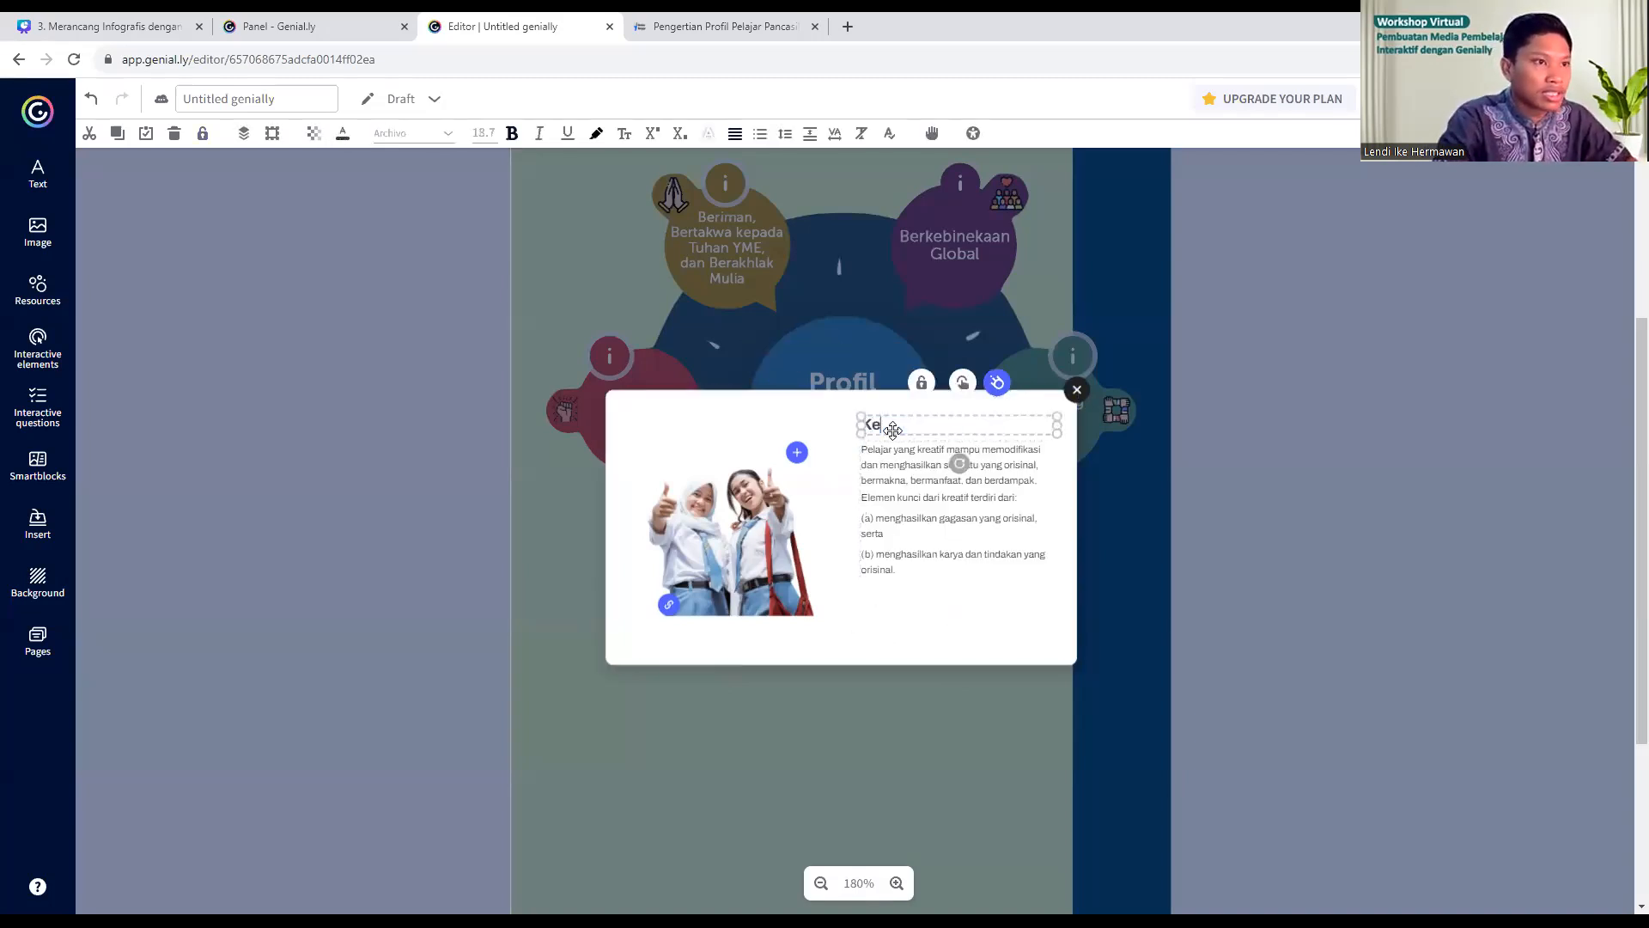
{"action": "type", "text": "atif"}
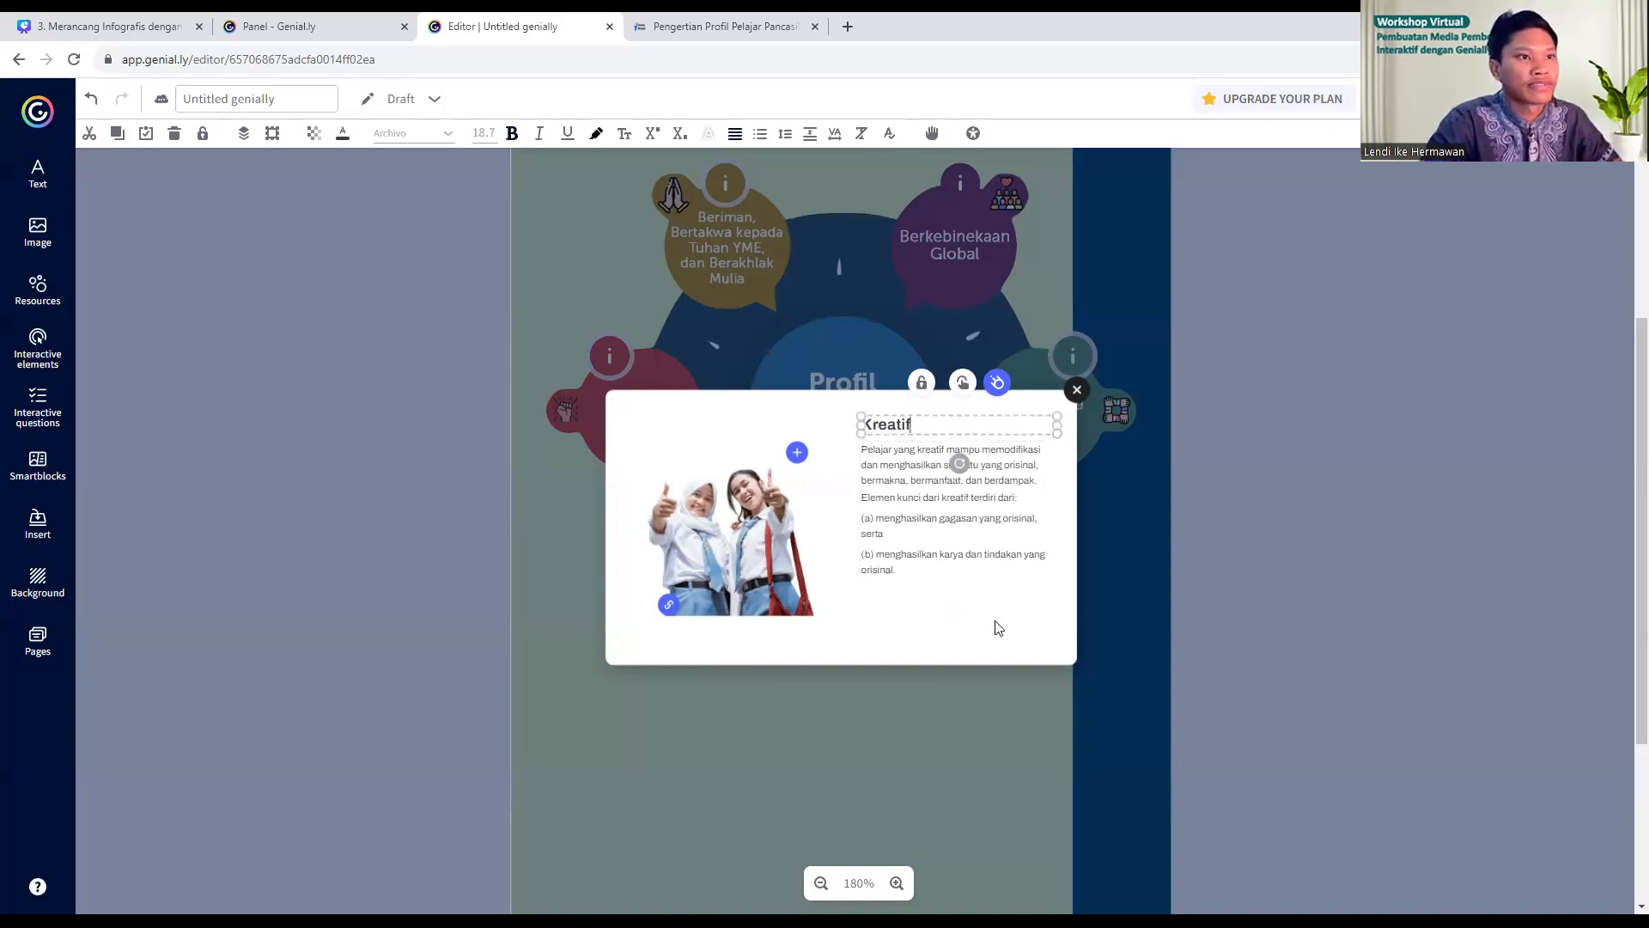
{"action": "left_click", "coordinate": [822, 883]}
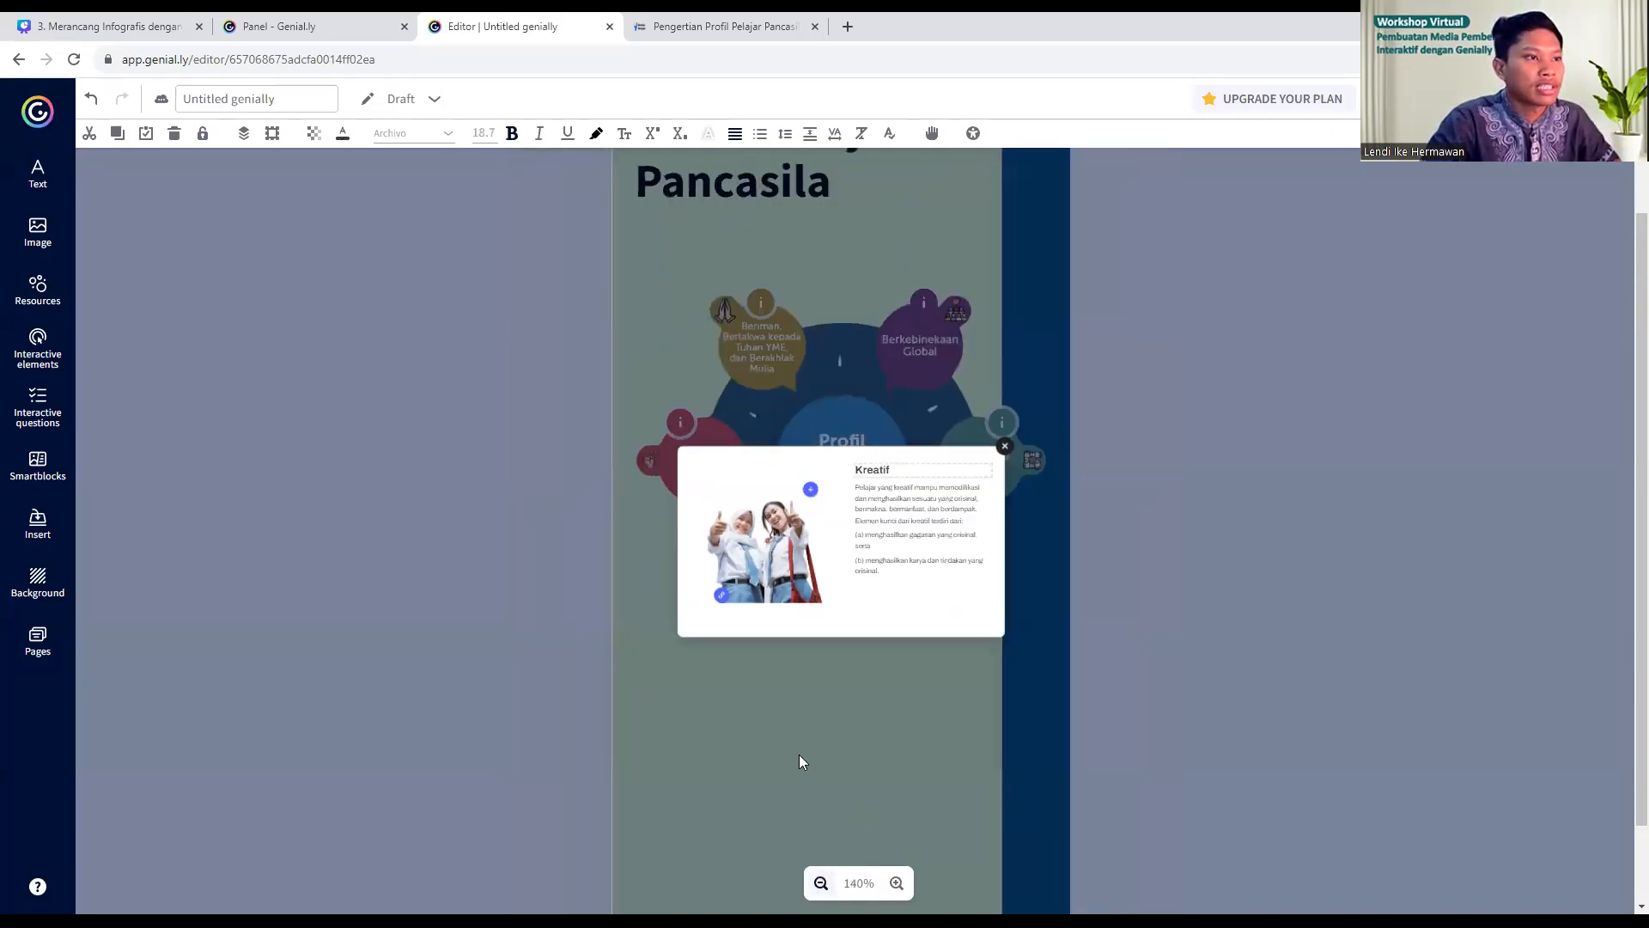
{"action": "left_click", "coordinate": [822, 883]}
{"action": "left_click", "coordinate": [822, 883]}
{"action": "left_click", "coordinate": [729, 190]}
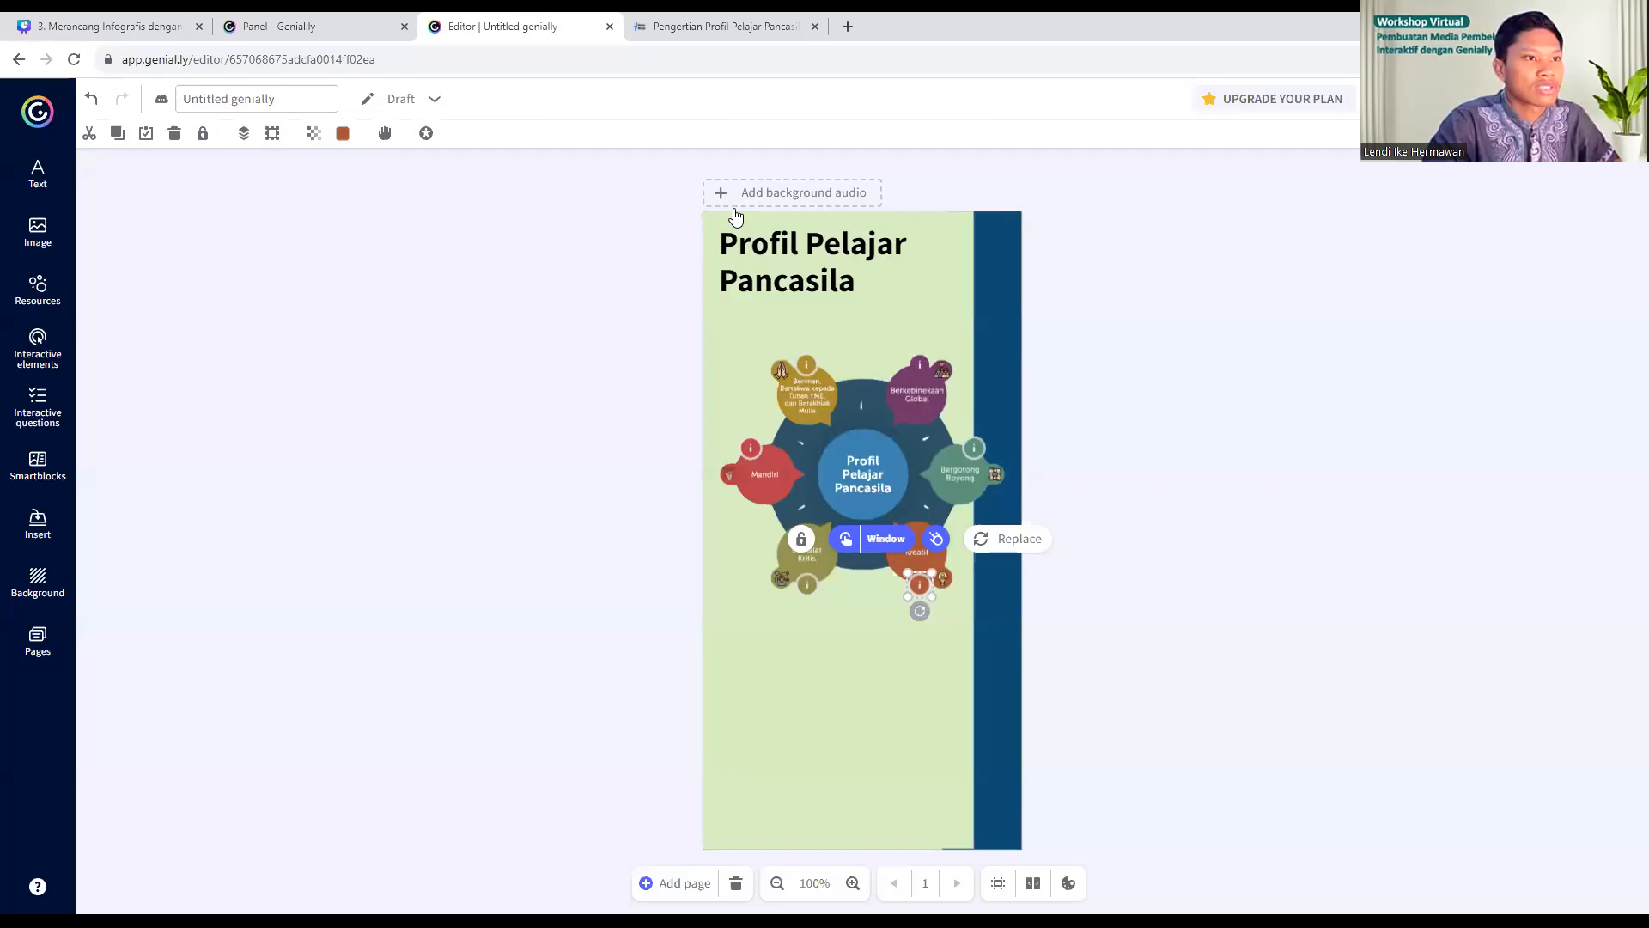
- Add a Window interaction to the green info button above Bergotong Royong, using the image-left text template, and select its placeholder image
{"action": "left_click", "coordinate": [974, 462]}
{"action": "left_click", "coordinate": [973, 461]}
{"action": "left_click", "coordinate": [961, 401]}
{"action": "left_click", "coordinate": [1546, 271]}
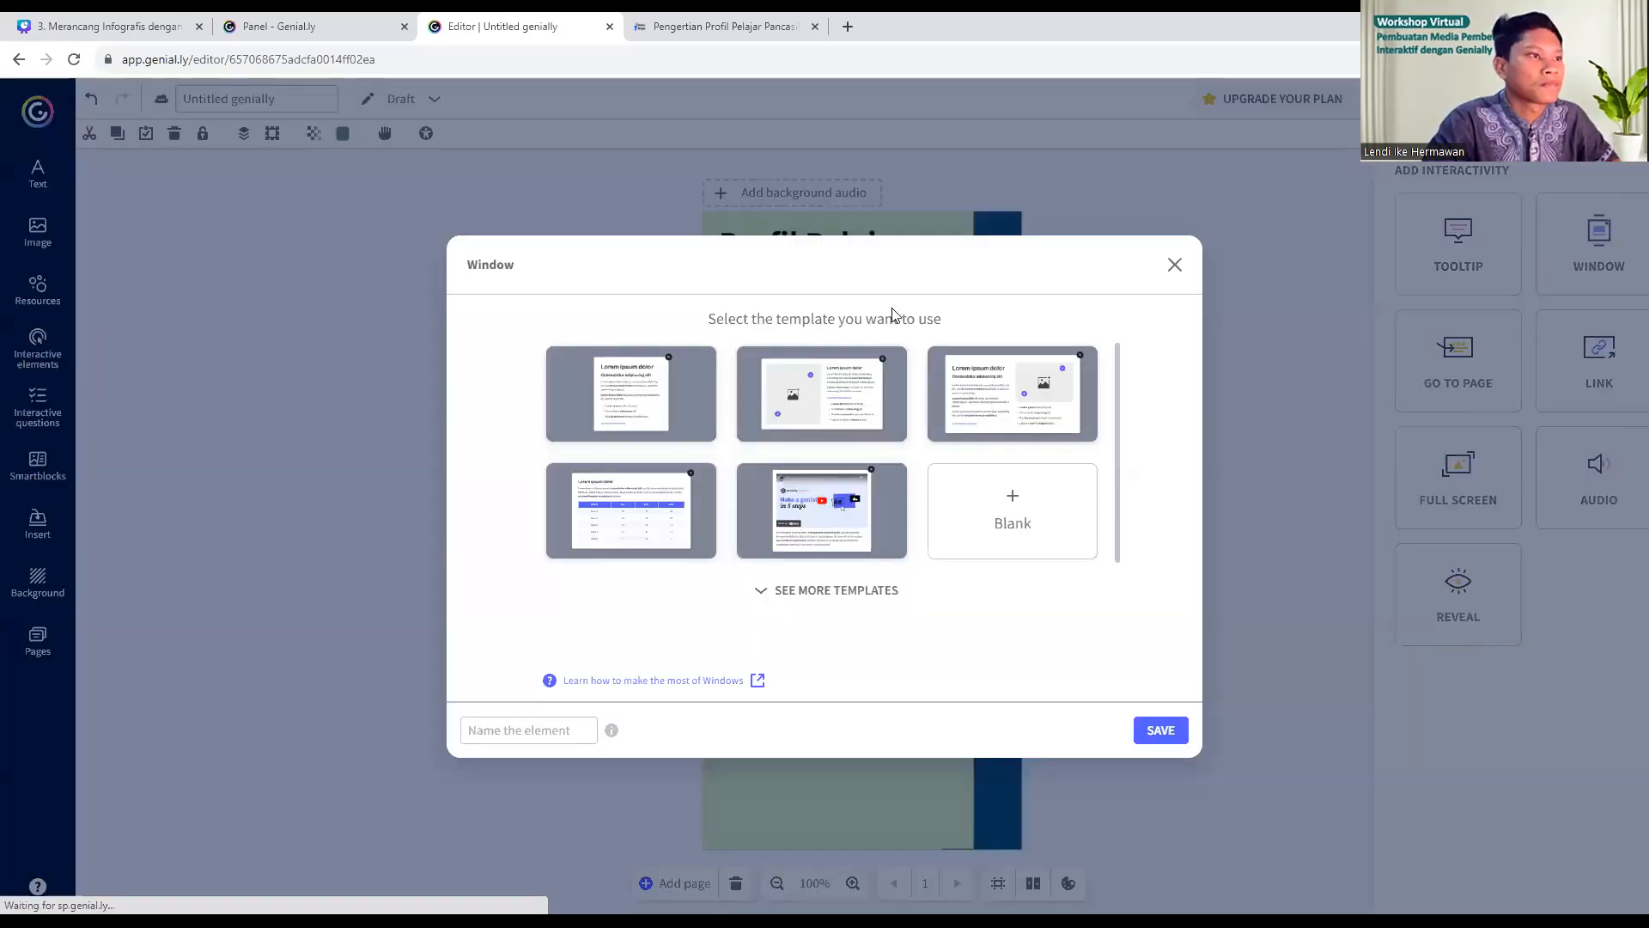
{"action": "left_click", "coordinate": [819, 415]}
{"action": "left_click", "coordinate": [1061, 730]}
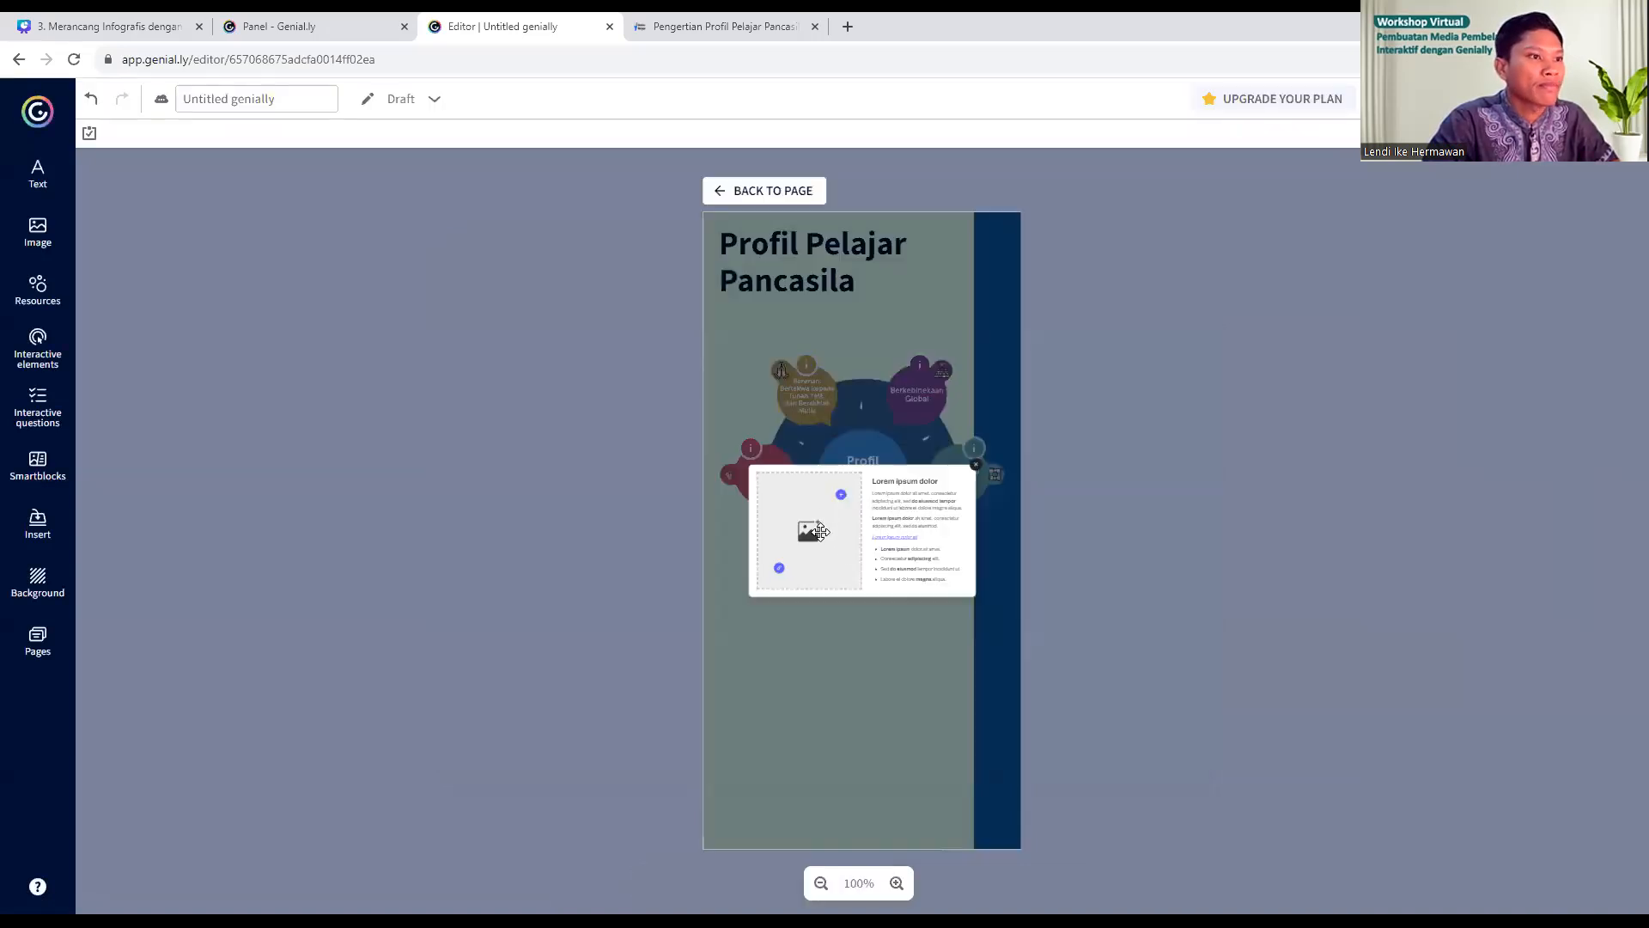
{"action": "left_click", "coordinate": [821, 532]}
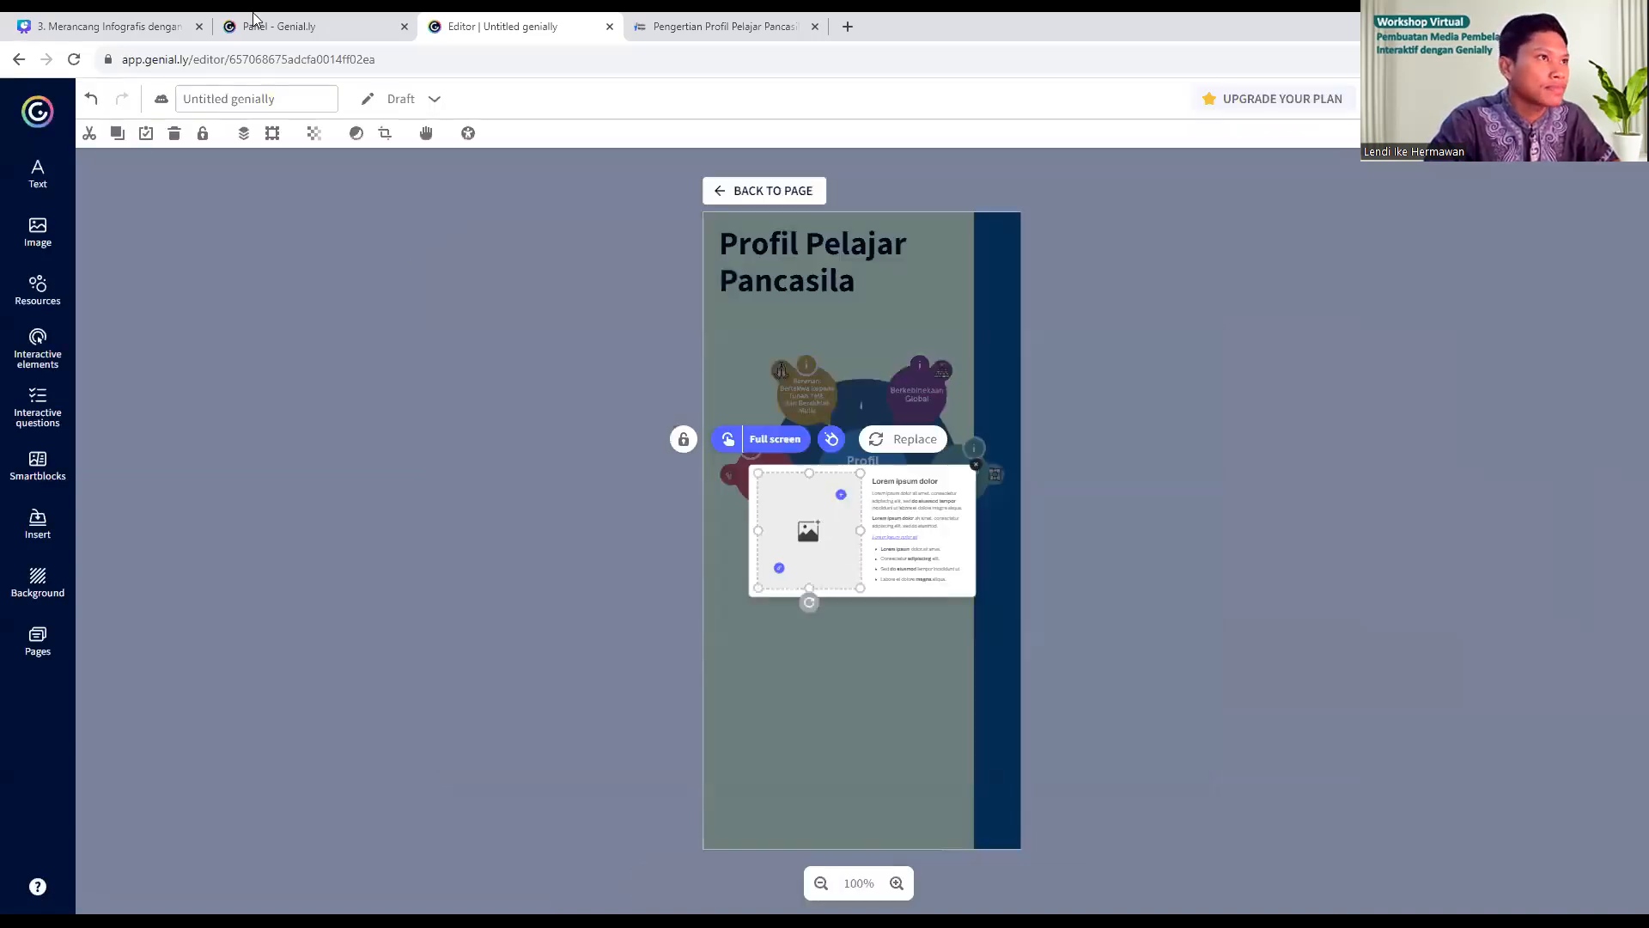
- Switch to the article, expand Bergotong royong and copy its full description including the list of elements
{"action": "left_click", "coordinate": [691, 25]}
{"action": "left_click", "coordinate": [1105, 432]}
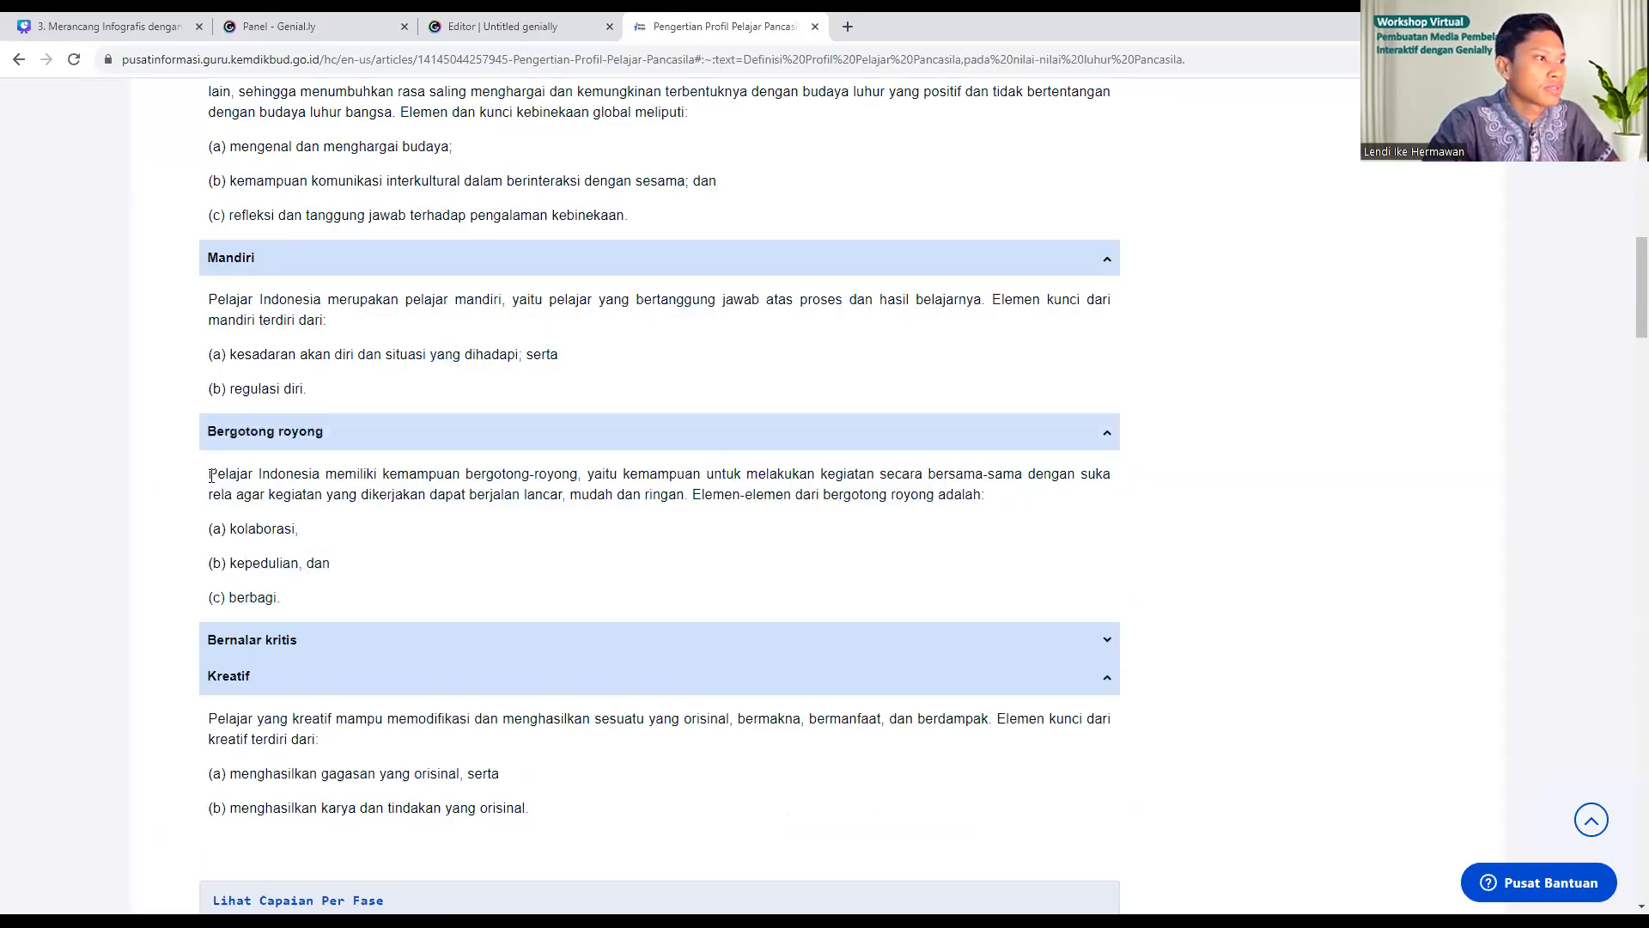
{"action": "left_click_drag", "start_coordinate": [210, 475], "coordinate": [317, 590]}
{"action": "key", "text": "ctrl+c"}
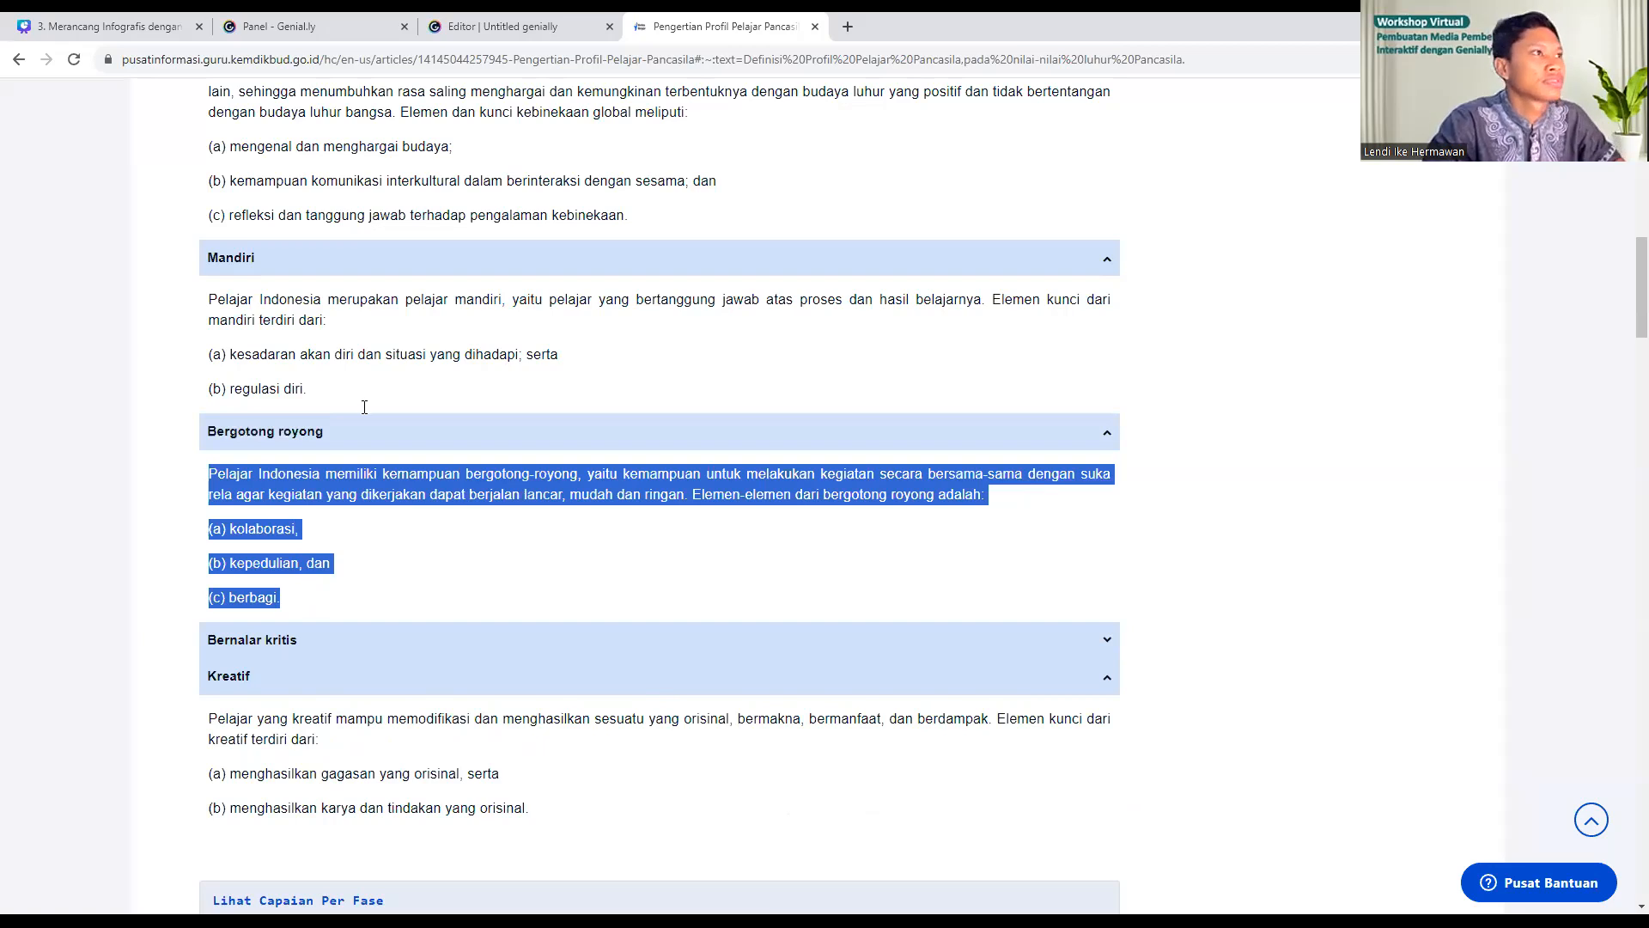
- Return to the Genially editor and clear the placeholder bullet list and link line in the Bergotong Royong window
{"action": "left_click", "coordinate": [502, 26]}
{"action": "double_click", "coordinate": [903, 556]}
{"action": "key", "text": "BackSpace"}
{"action": "double_click", "coordinate": [893, 536]}
{"action": "key", "text": "BackSpace"}
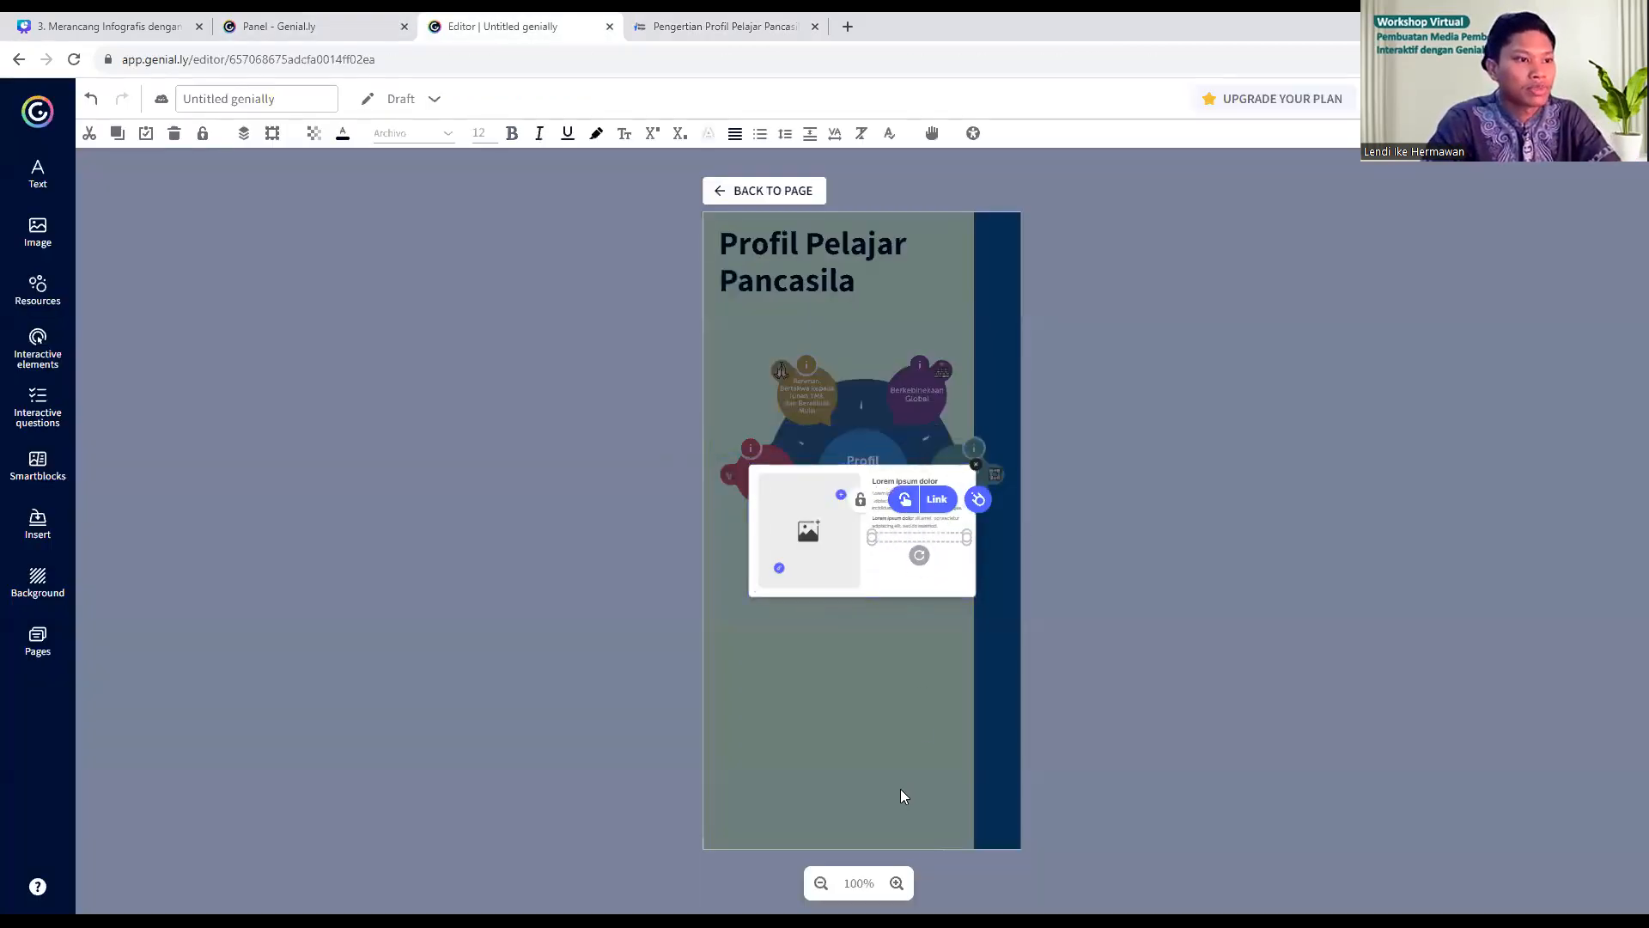
- Replace both placeholder body paragraphs of the Bergotong Royong window with the copied description
{"action": "left_click", "coordinate": [899, 882]}
{"action": "left_click", "coordinate": [898, 882]}
{"action": "triple_click", "coordinate": [883, 462]}
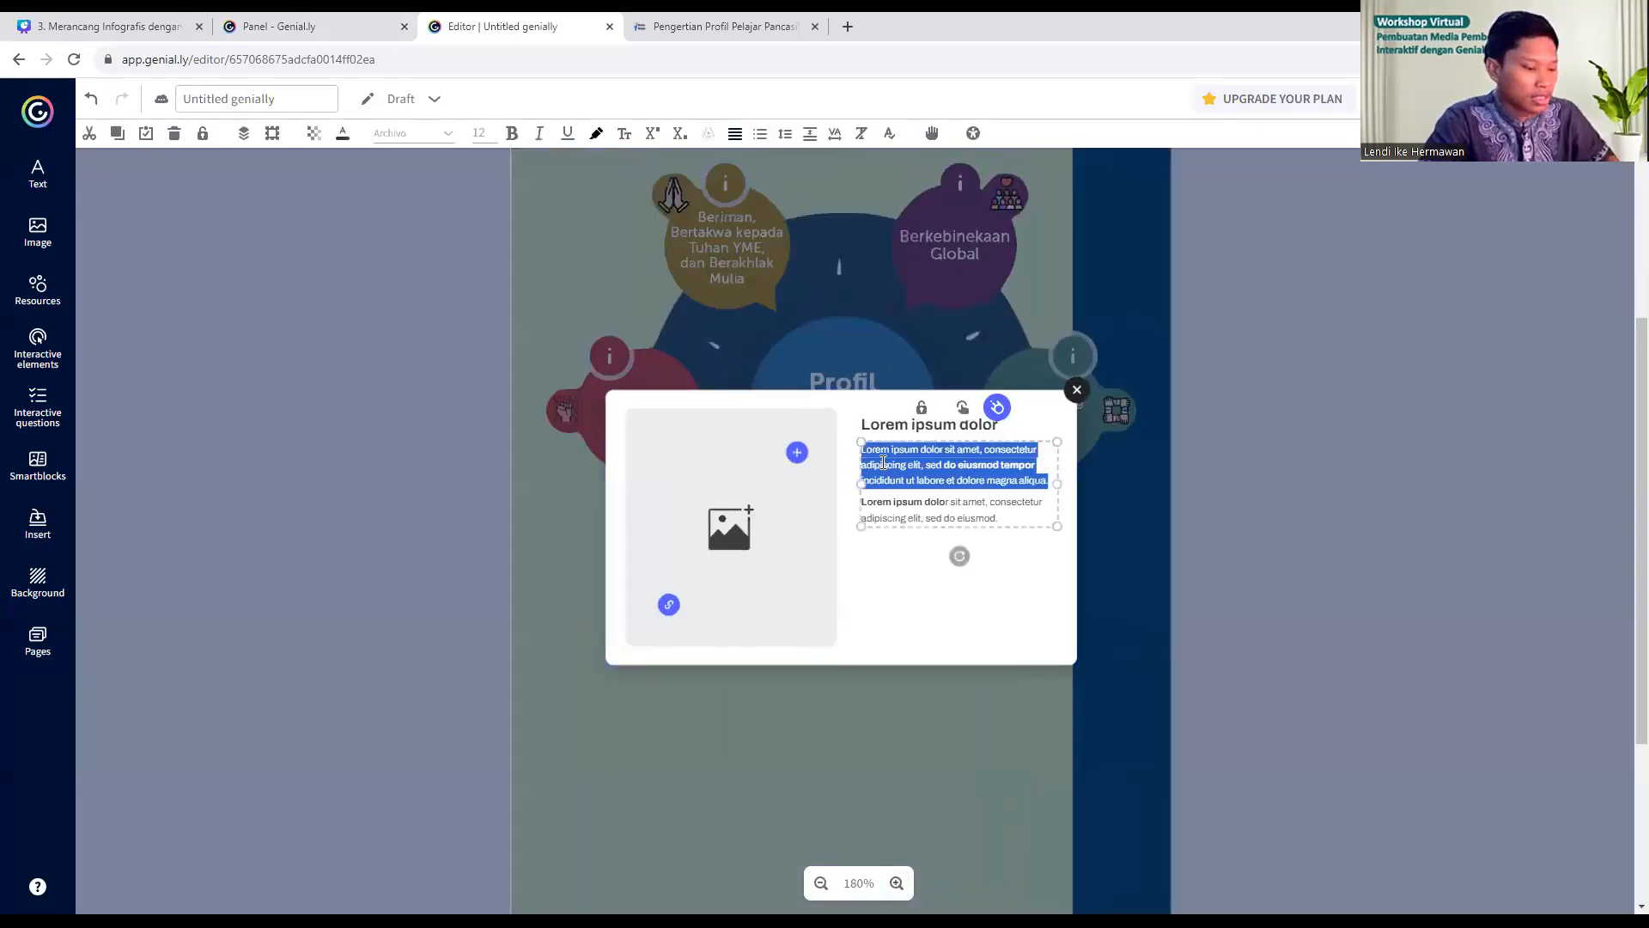
{"action": "left_click_drag", "start_coordinate": [1001, 519], "coordinate": [876, 454]}
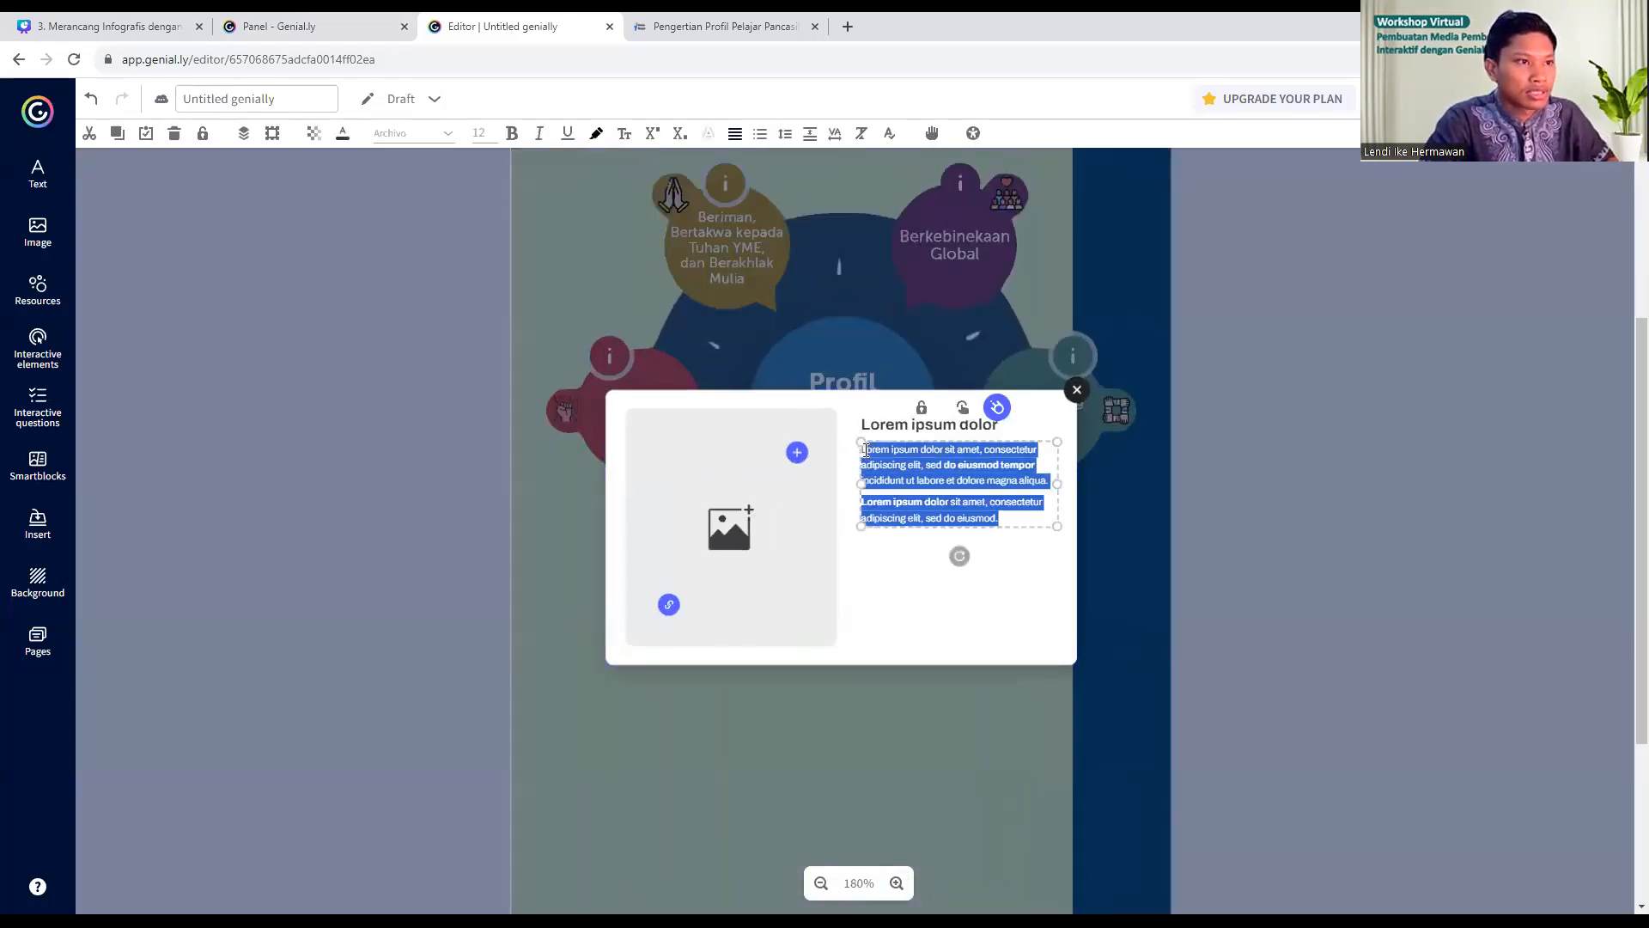
{"action": "key", "text": "ctrl+v"}
- Title the window "Bergotong Royong" and replace its placeholder image with the uploaded picture of three students giving thumbs up
{"action": "triple_click", "coordinate": [879, 426]}
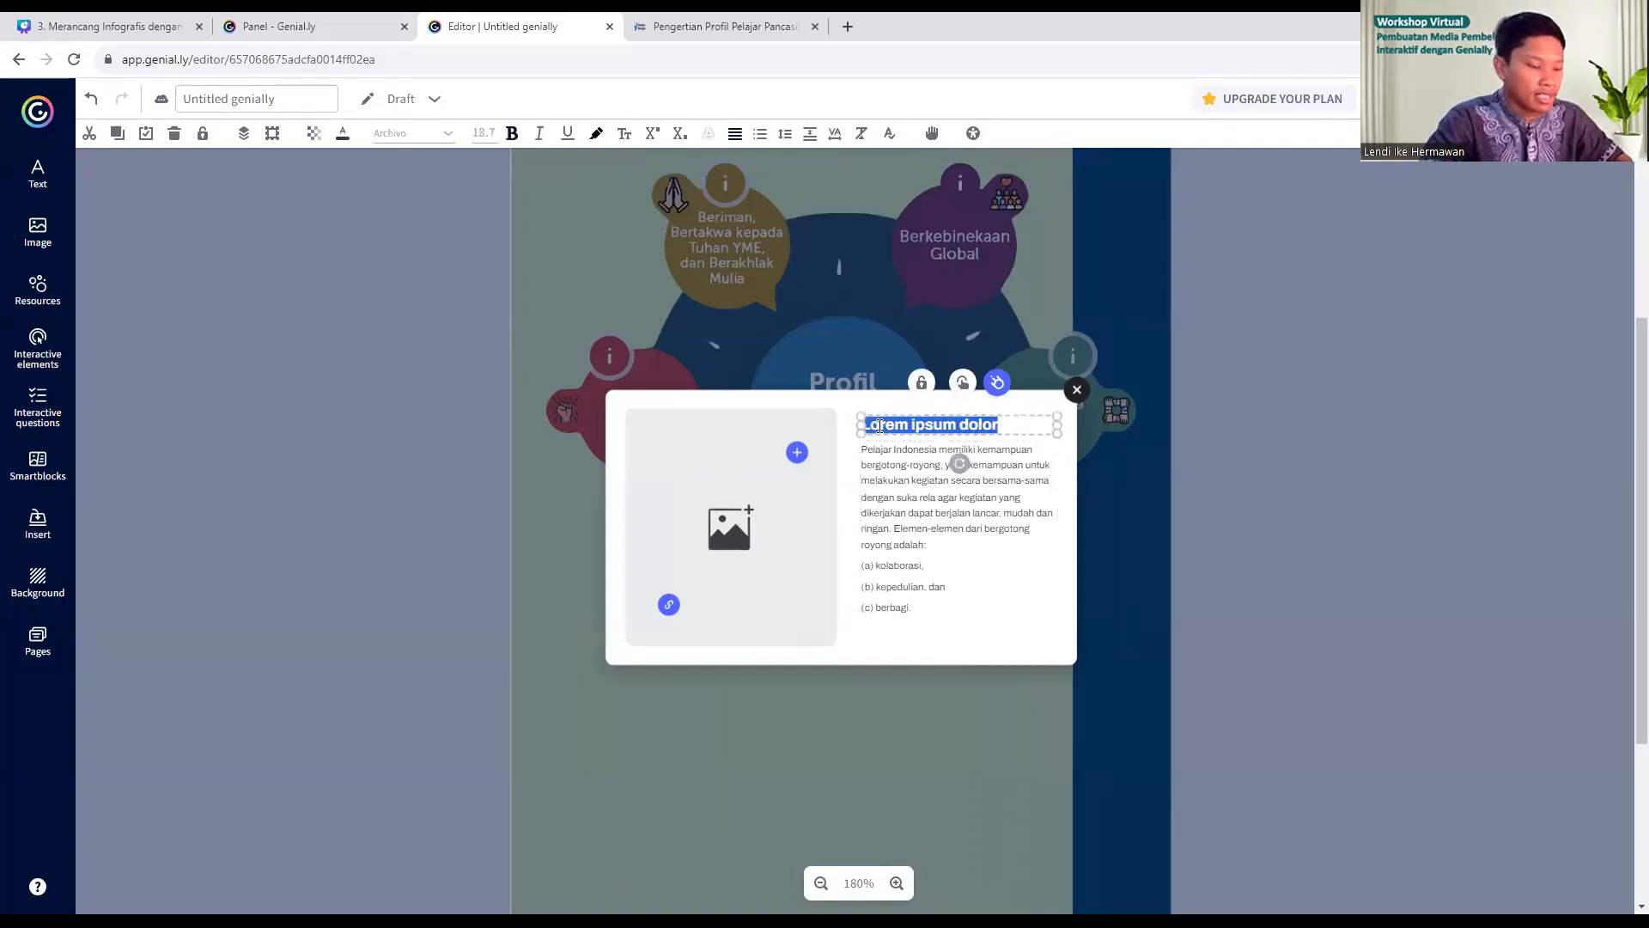
{"action": "type", "text": "Bergotong Royong"}
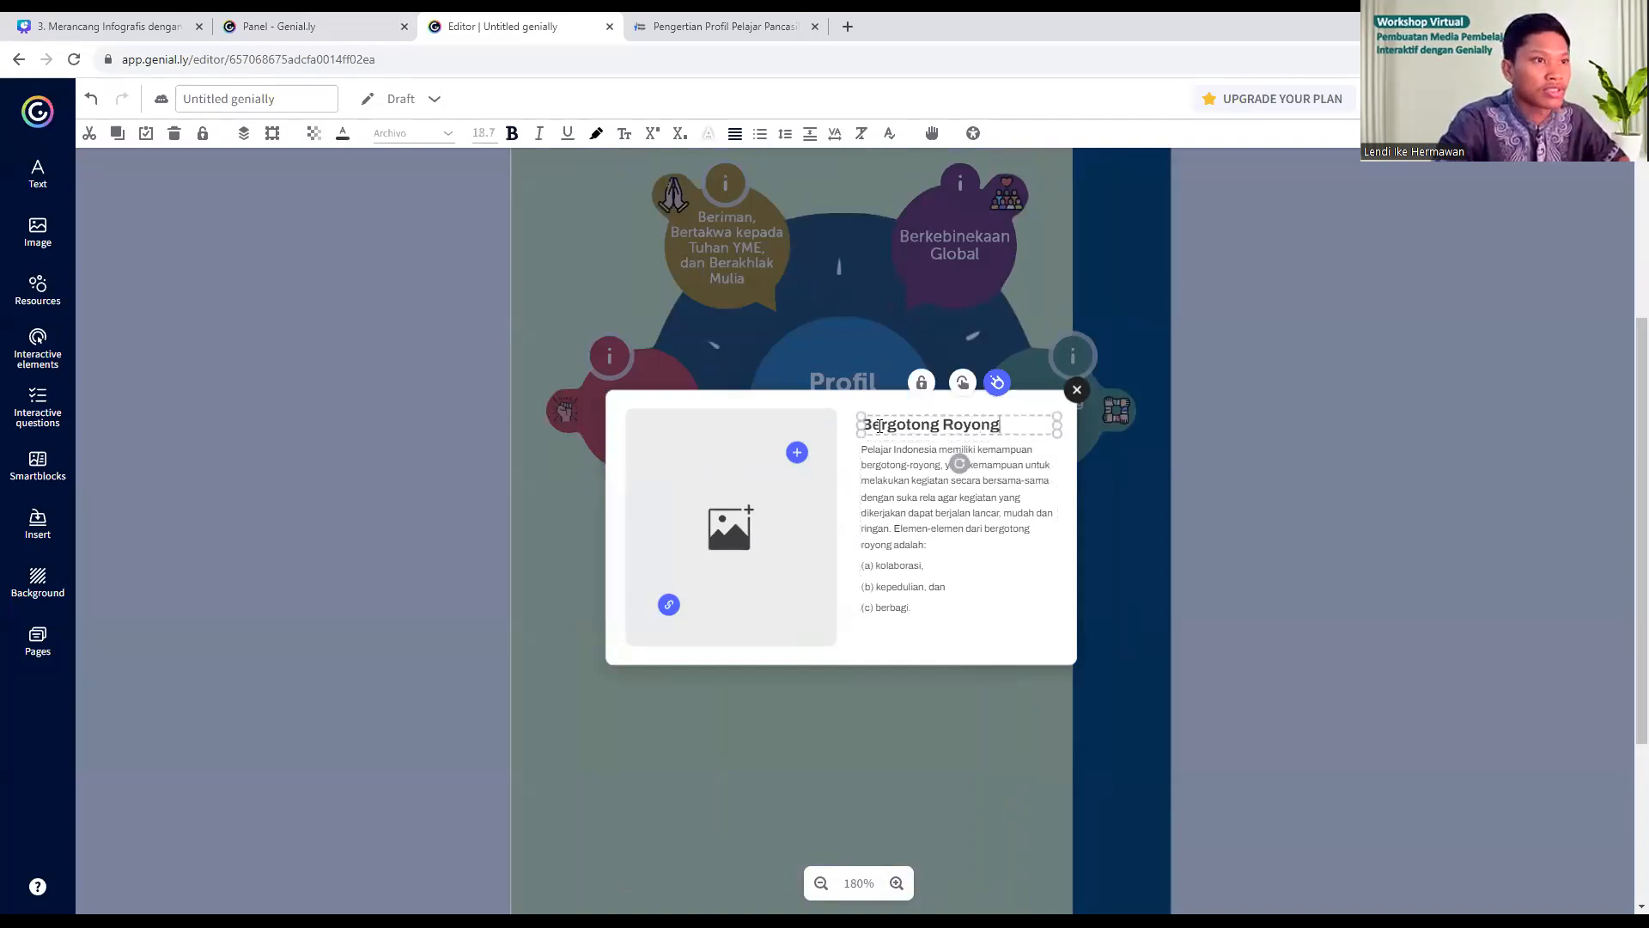
{"action": "left_click", "coordinate": [773, 508]}
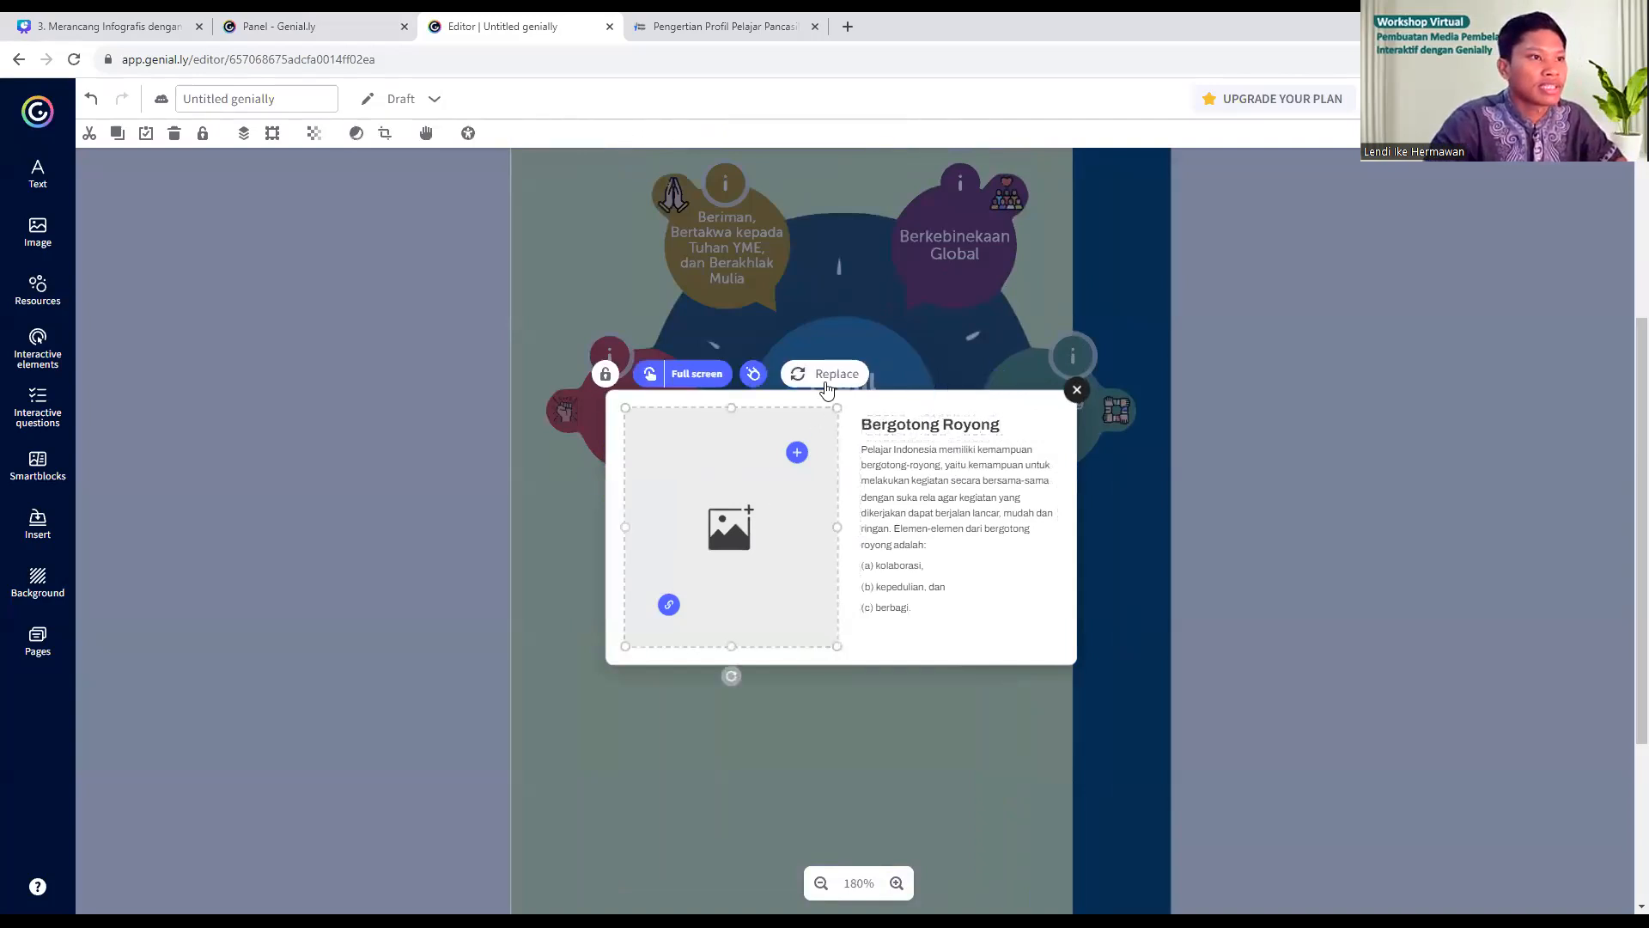
{"action": "left_click", "coordinate": [824, 374]}
{"action": "left_click", "coordinate": [541, 337]}
{"action": "left_click", "coordinate": [718, 481]}
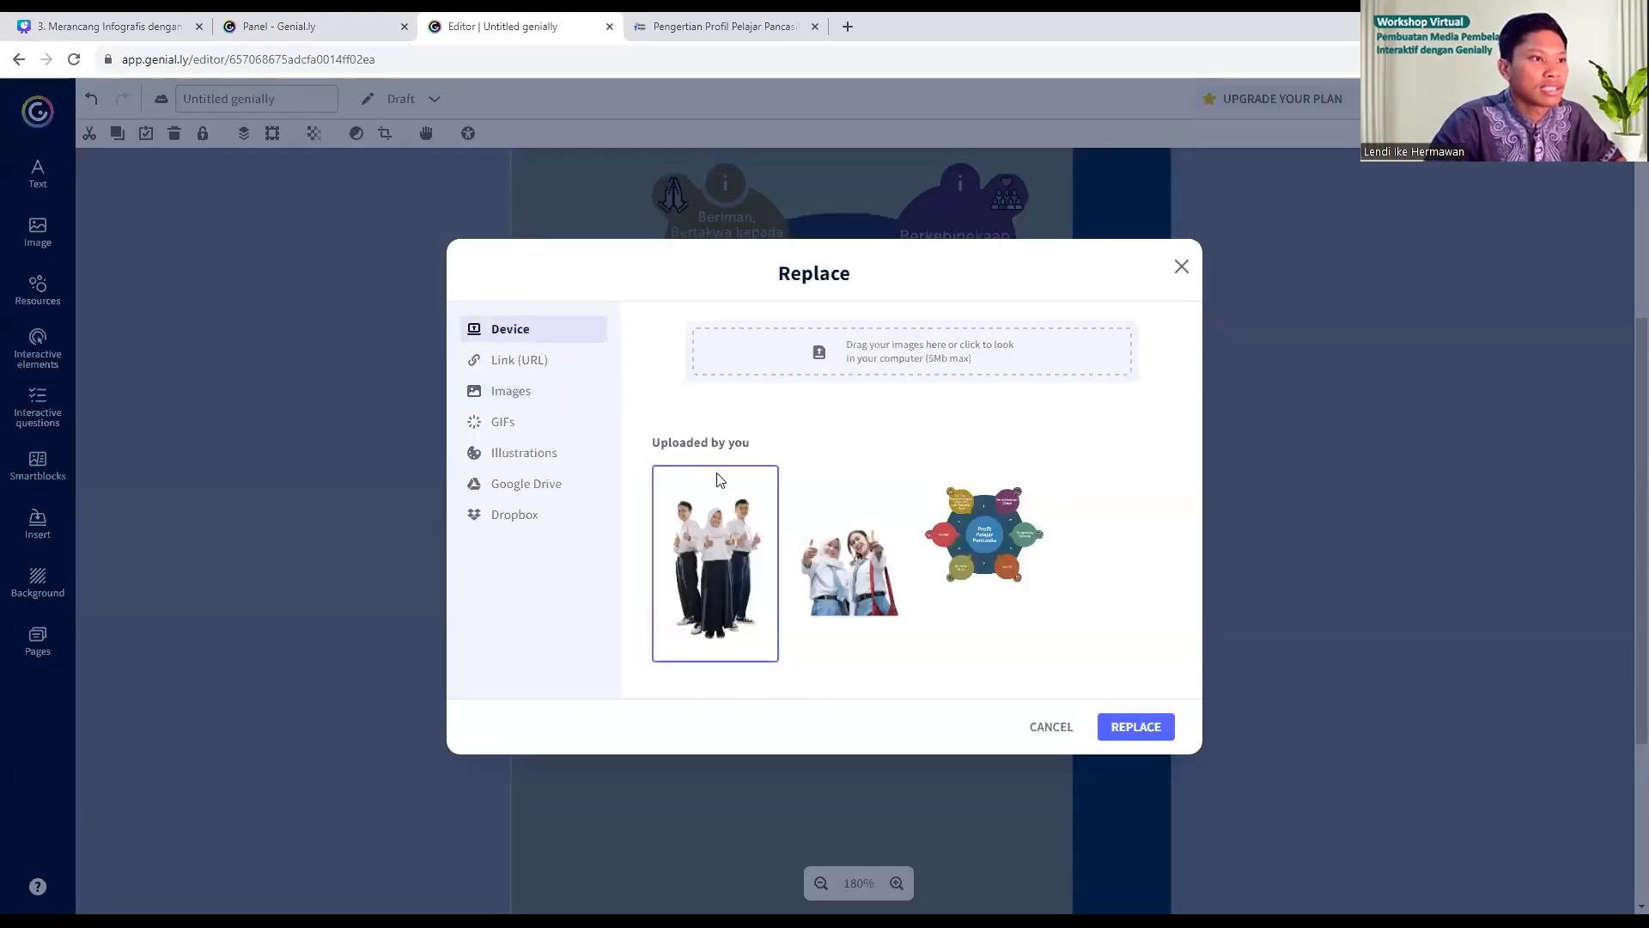
{"action": "left_click", "coordinate": [1121, 734]}
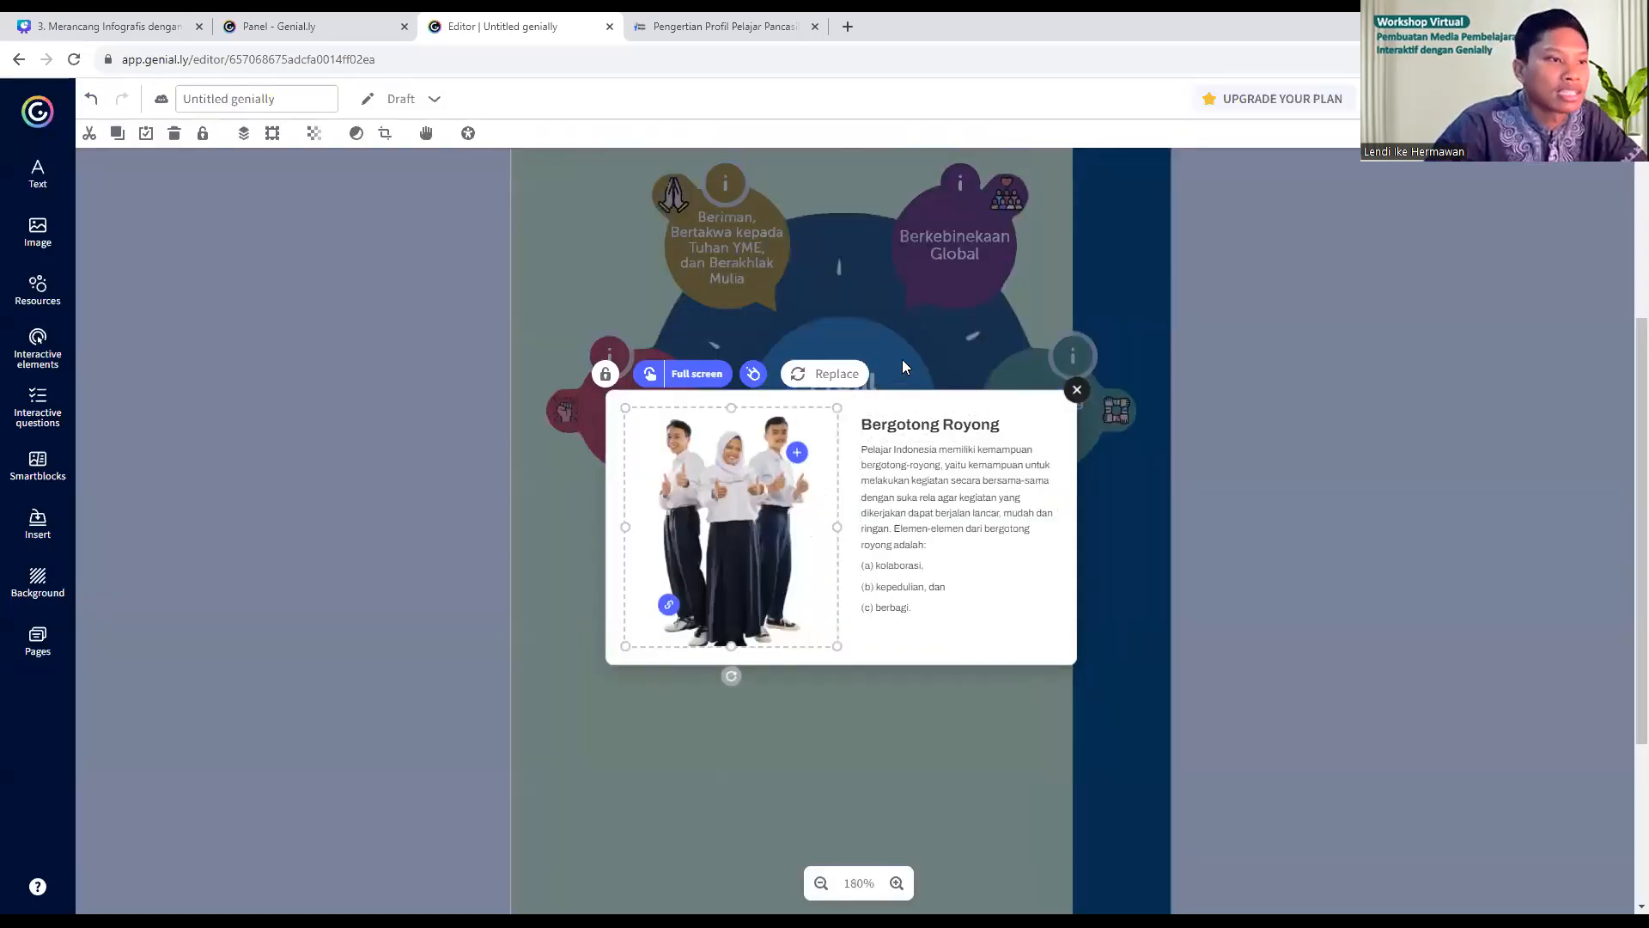
{"action": "left_click", "coordinate": [903, 366]}
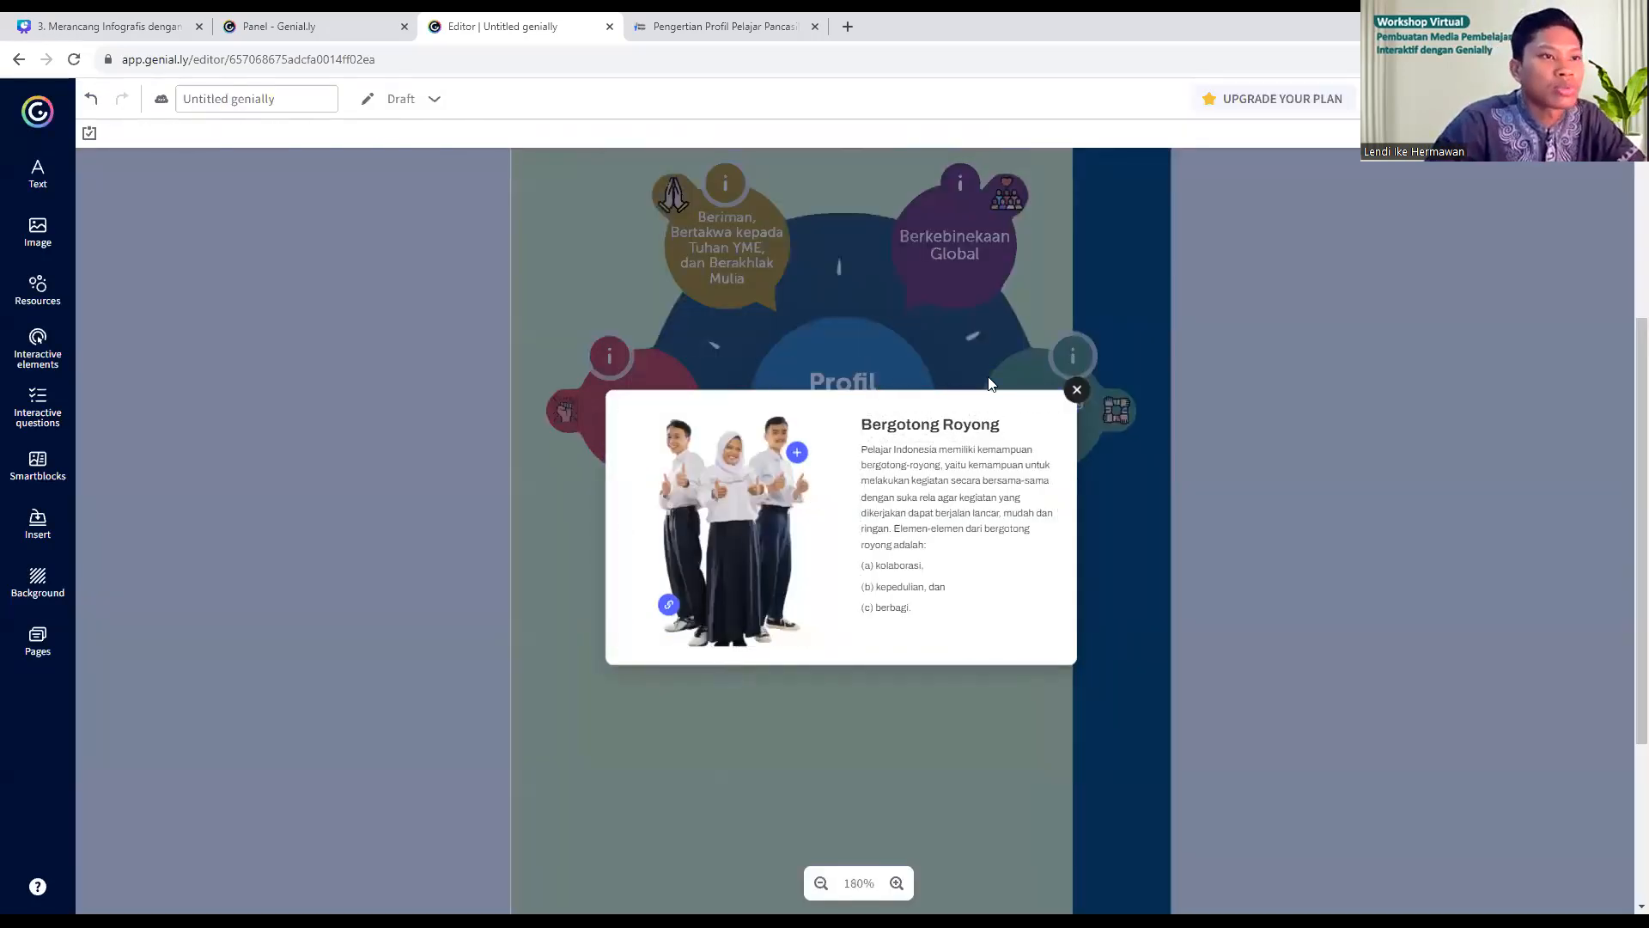
- Leave the Bergotong Royong window, return to the infographic page and clear the selection
{"action": "left_click", "coordinate": [826, 883]}
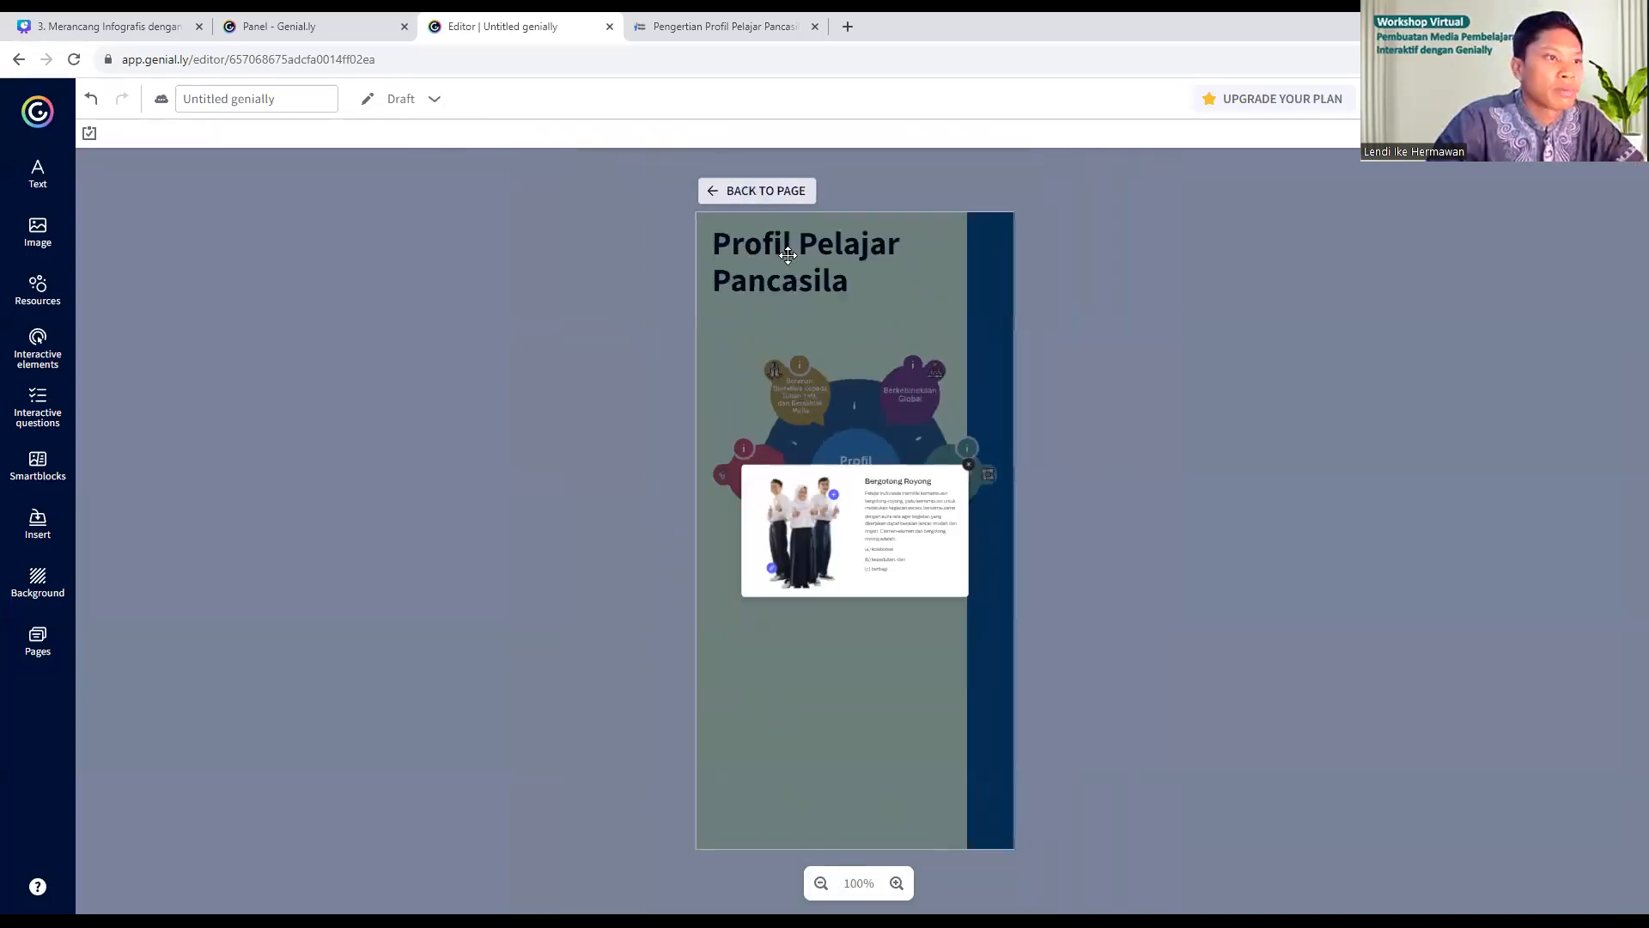
{"action": "left_click", "coordinate": [756, 190]}
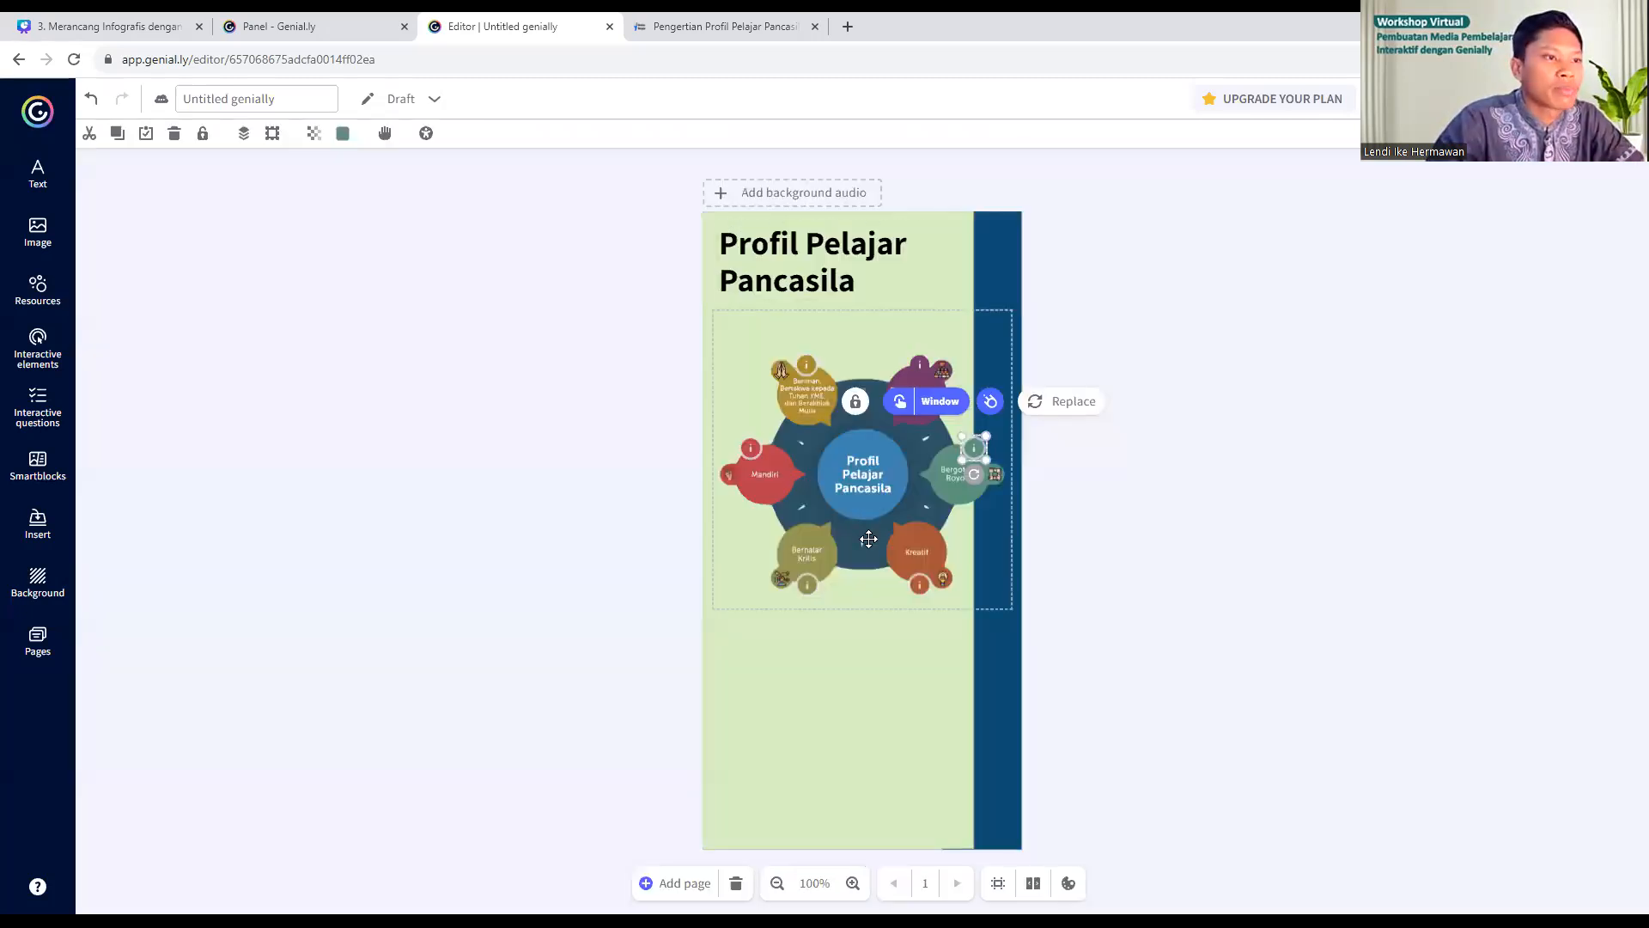
{"action": "left_click", "coordinate": [1093, 607]}
- Open the options for inserting a video by link on the infographic page
{"action": "left_click", "coordinate": [46, 254]}
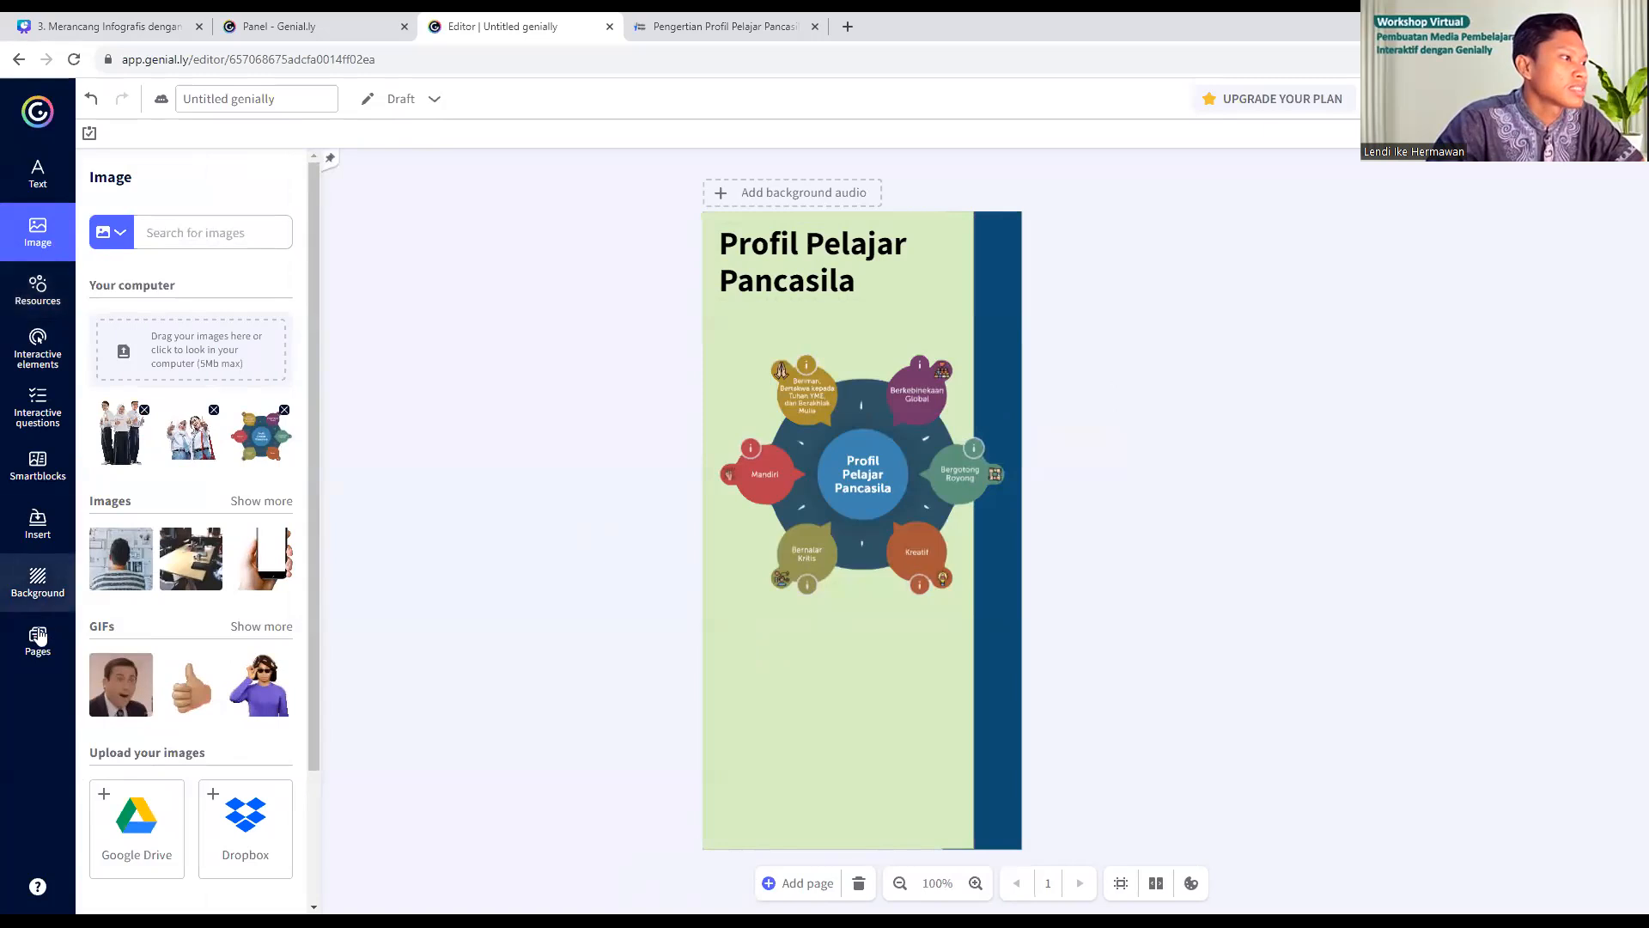
{"action": "left_click", "coordinate": [38, 522]}
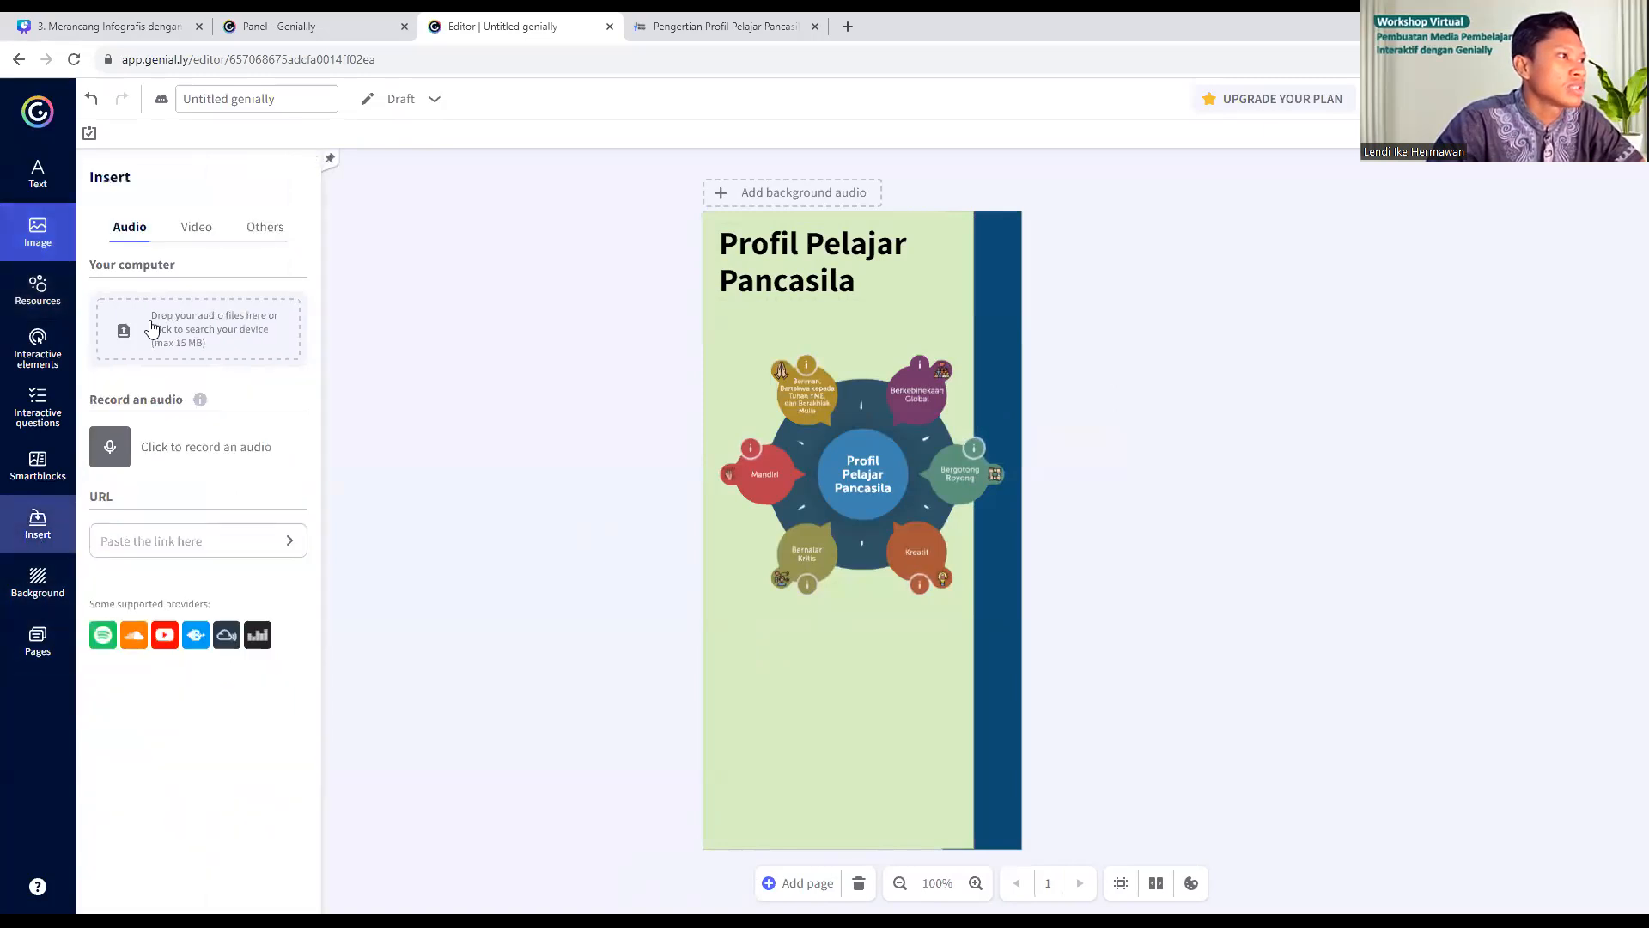
{"action": "left_click", "coordinate": [207, 230]}
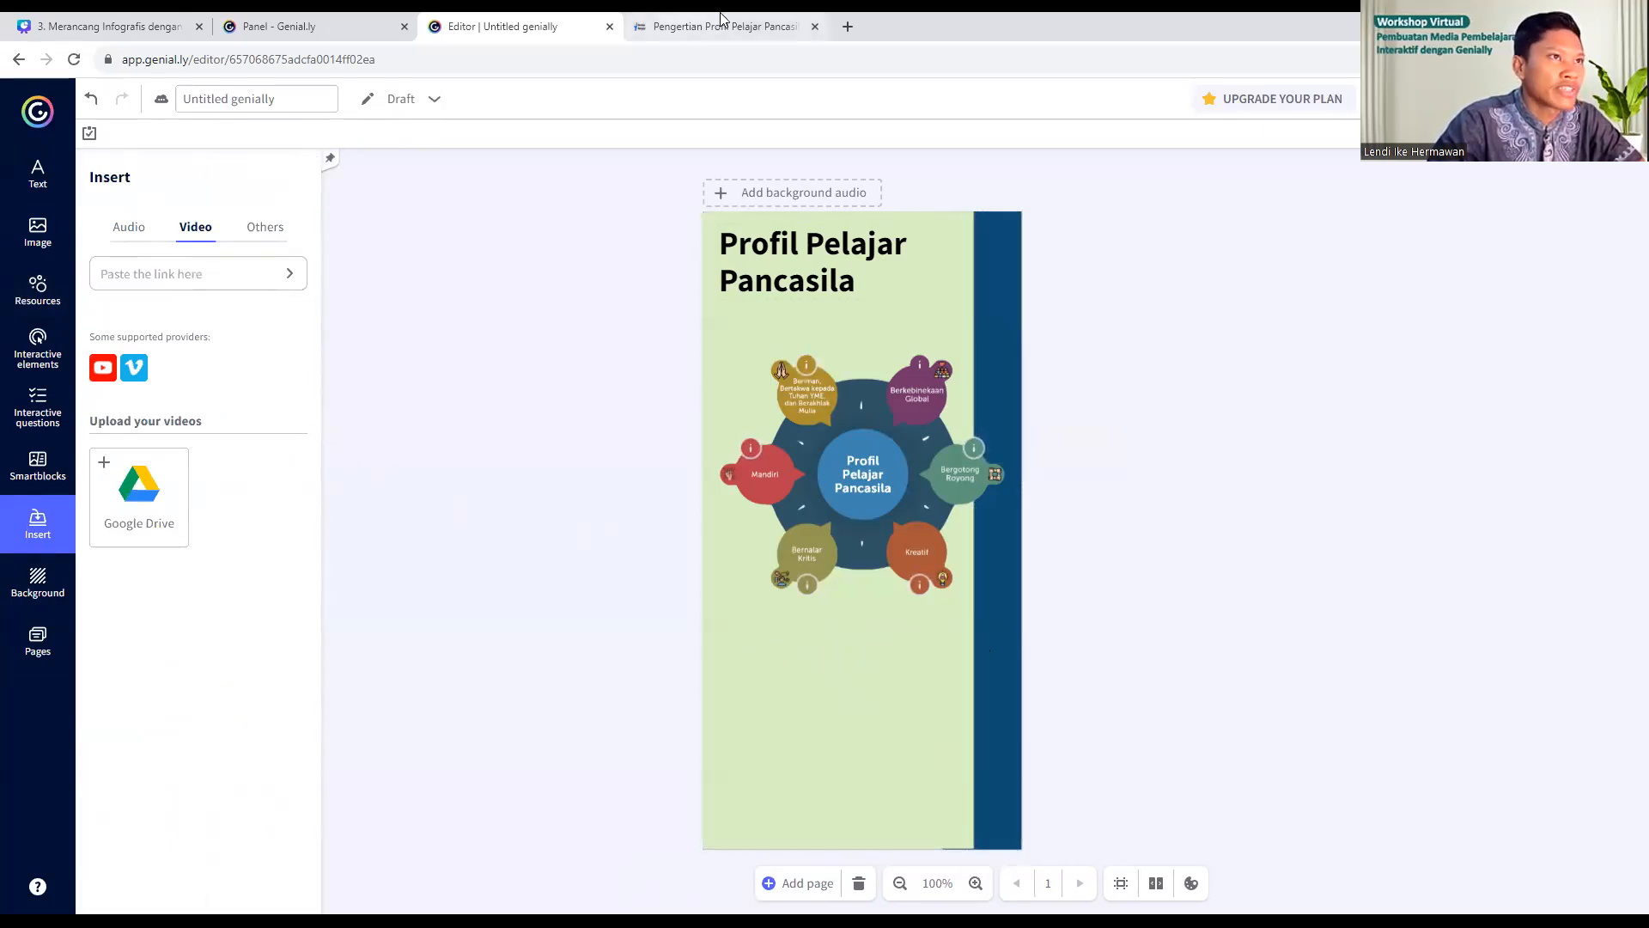
- Open YouTube in a new browser tab and search for "profil pelajar pancasila lagu"
{"action": "left_click", "coordinate": [847, 25]}
{"action": "left_click", "coordinate": [584, 381]}
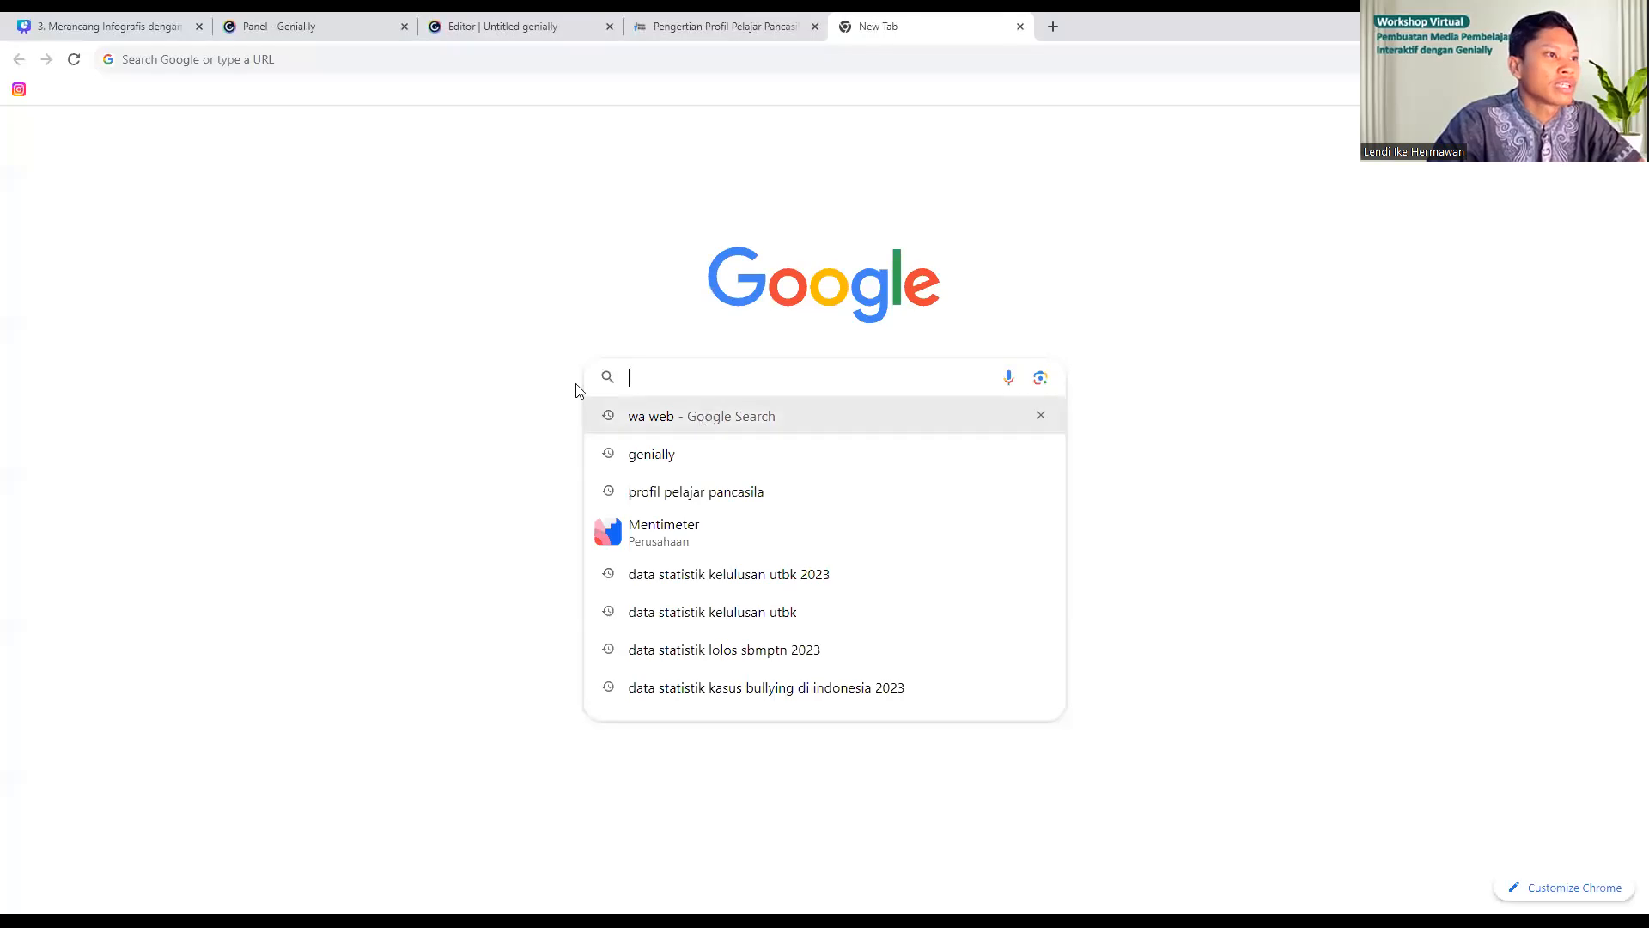
{"action": "left_click", "coordinate": [452, 375]}
{"action": "left_click", "coordinate": [728, 443]}
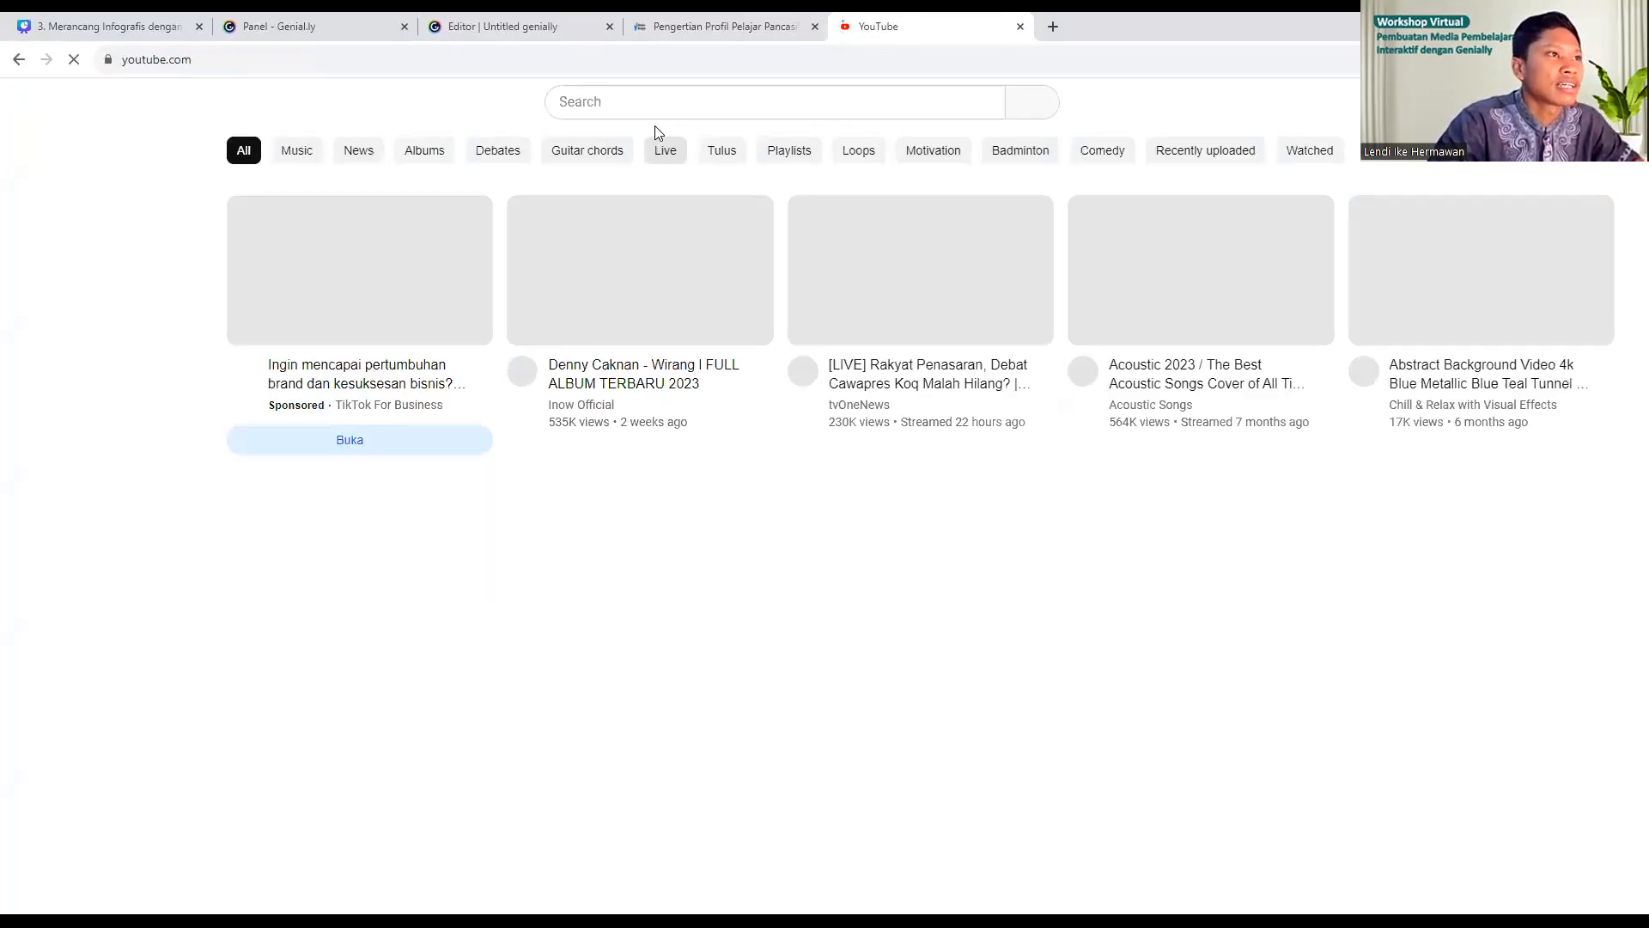
{"action": "left_click", "coordinate": [653, 108]}
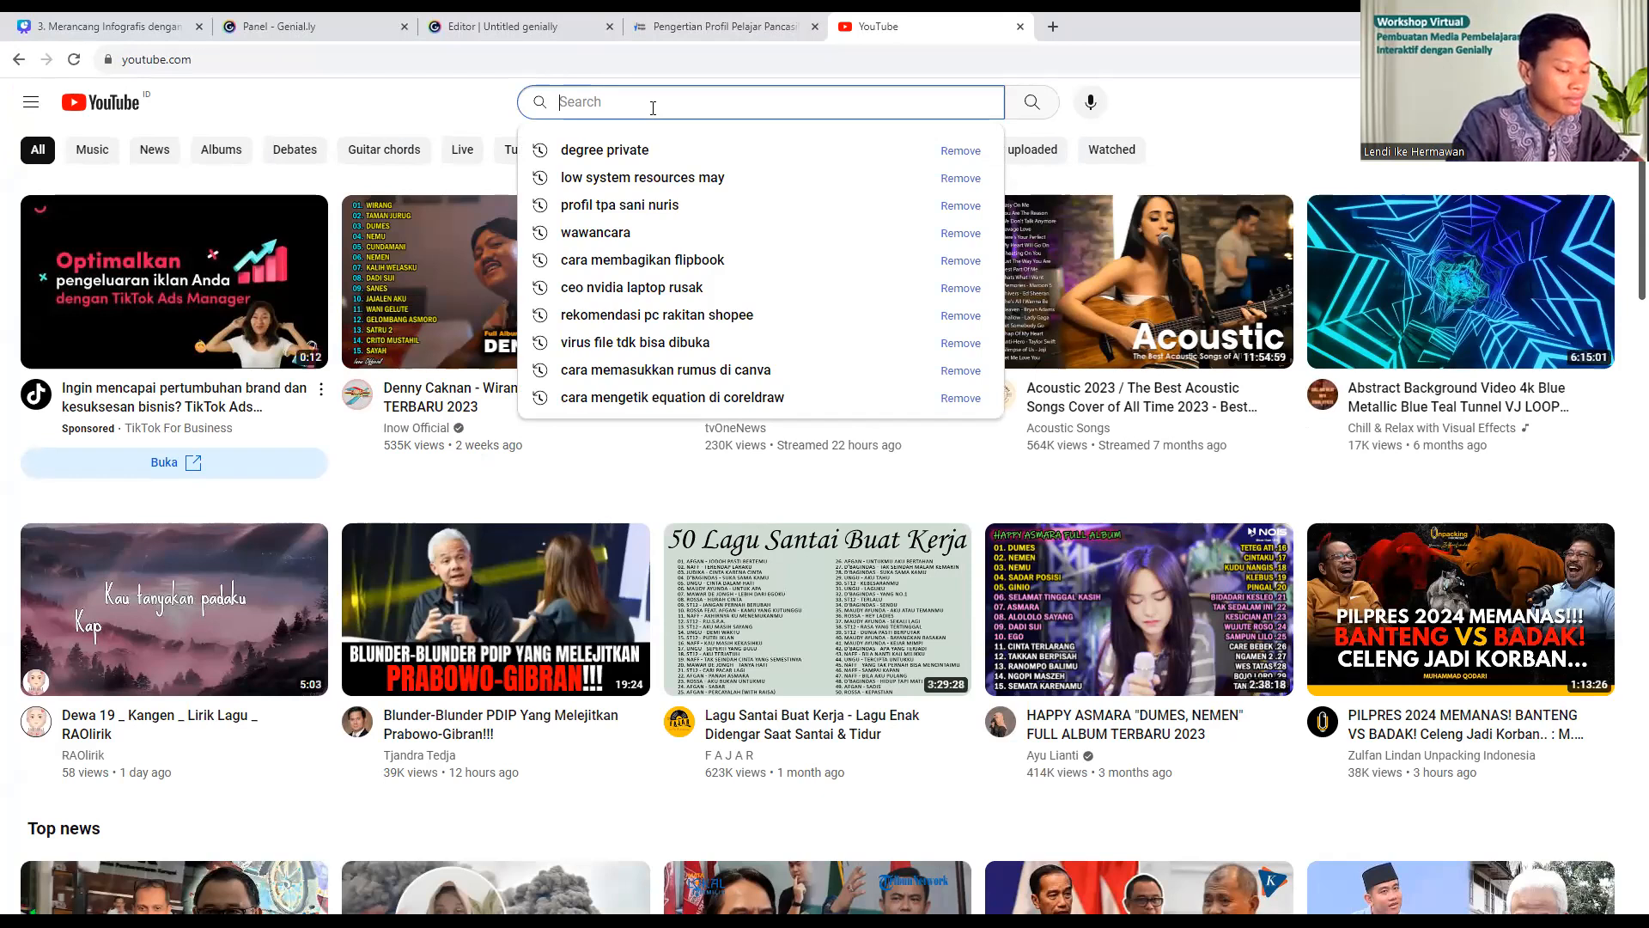
{"action": "type", "text": "profil pel"}
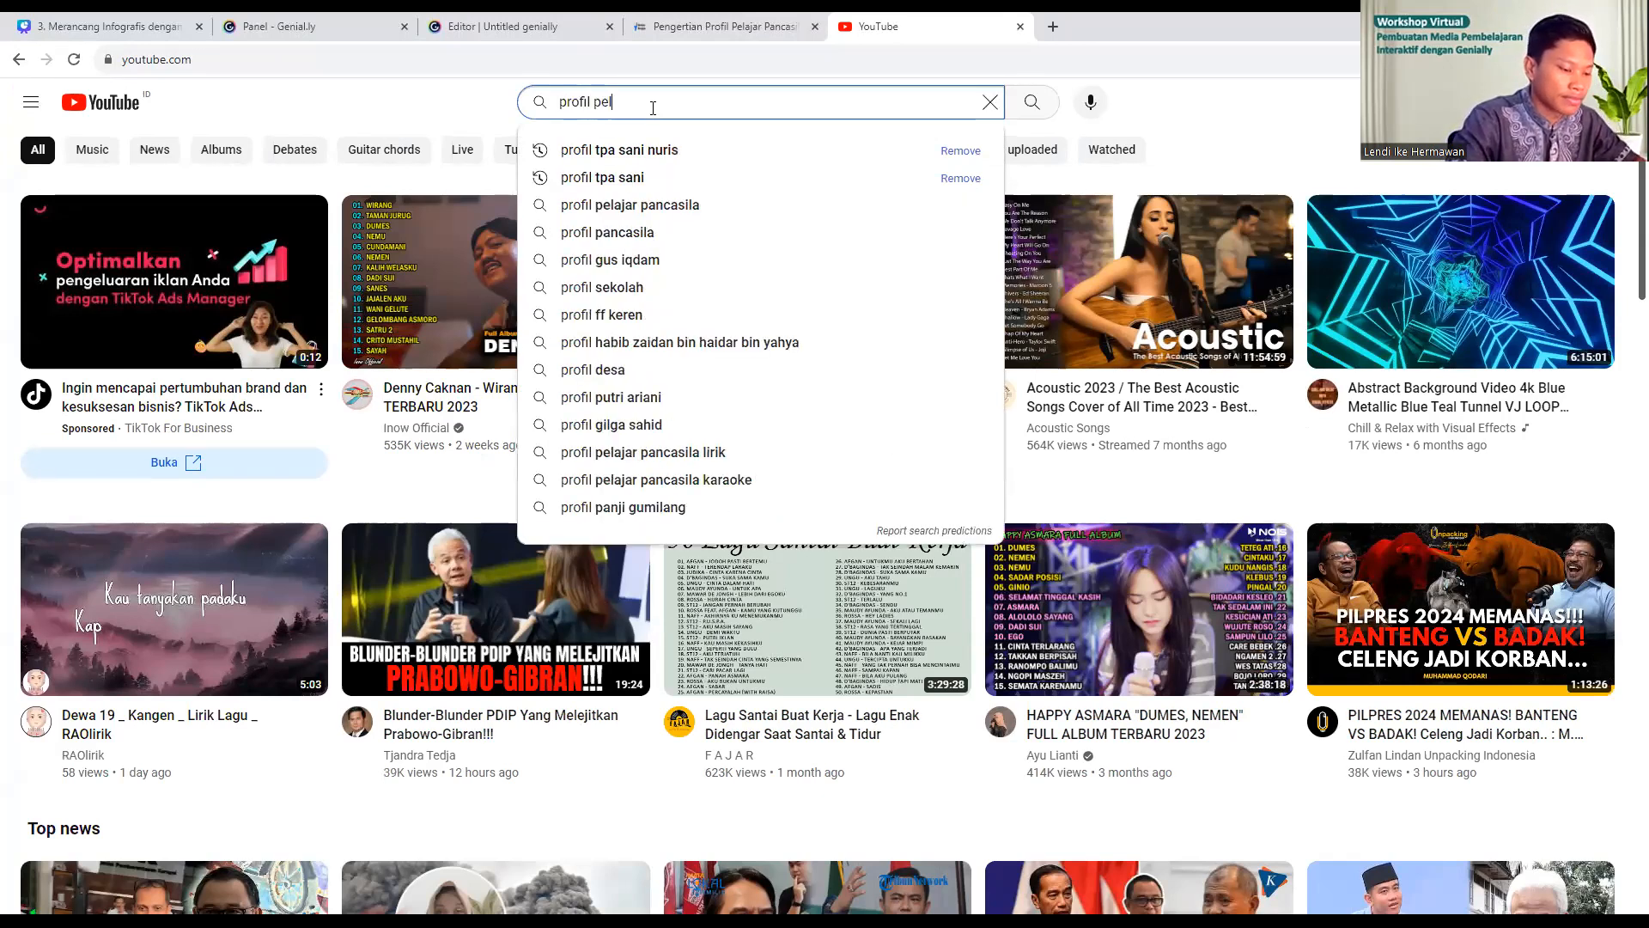
{"action": "type", "text": "ajar pancasila"}
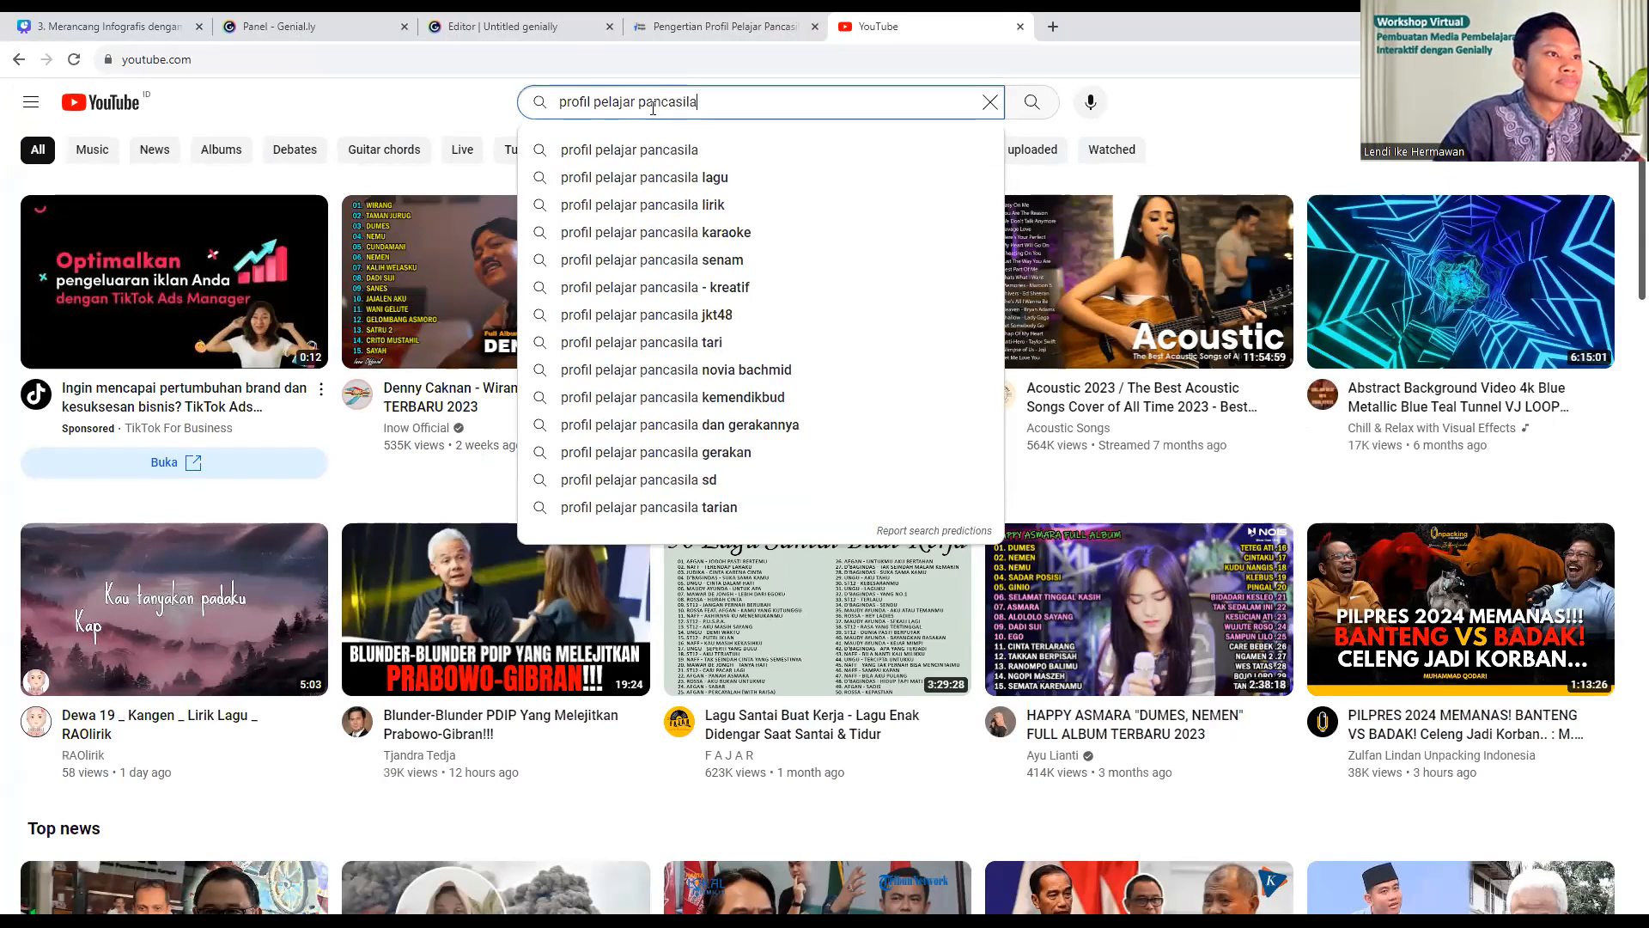
{"action": "left_click", "coordinate": [727, 178]}
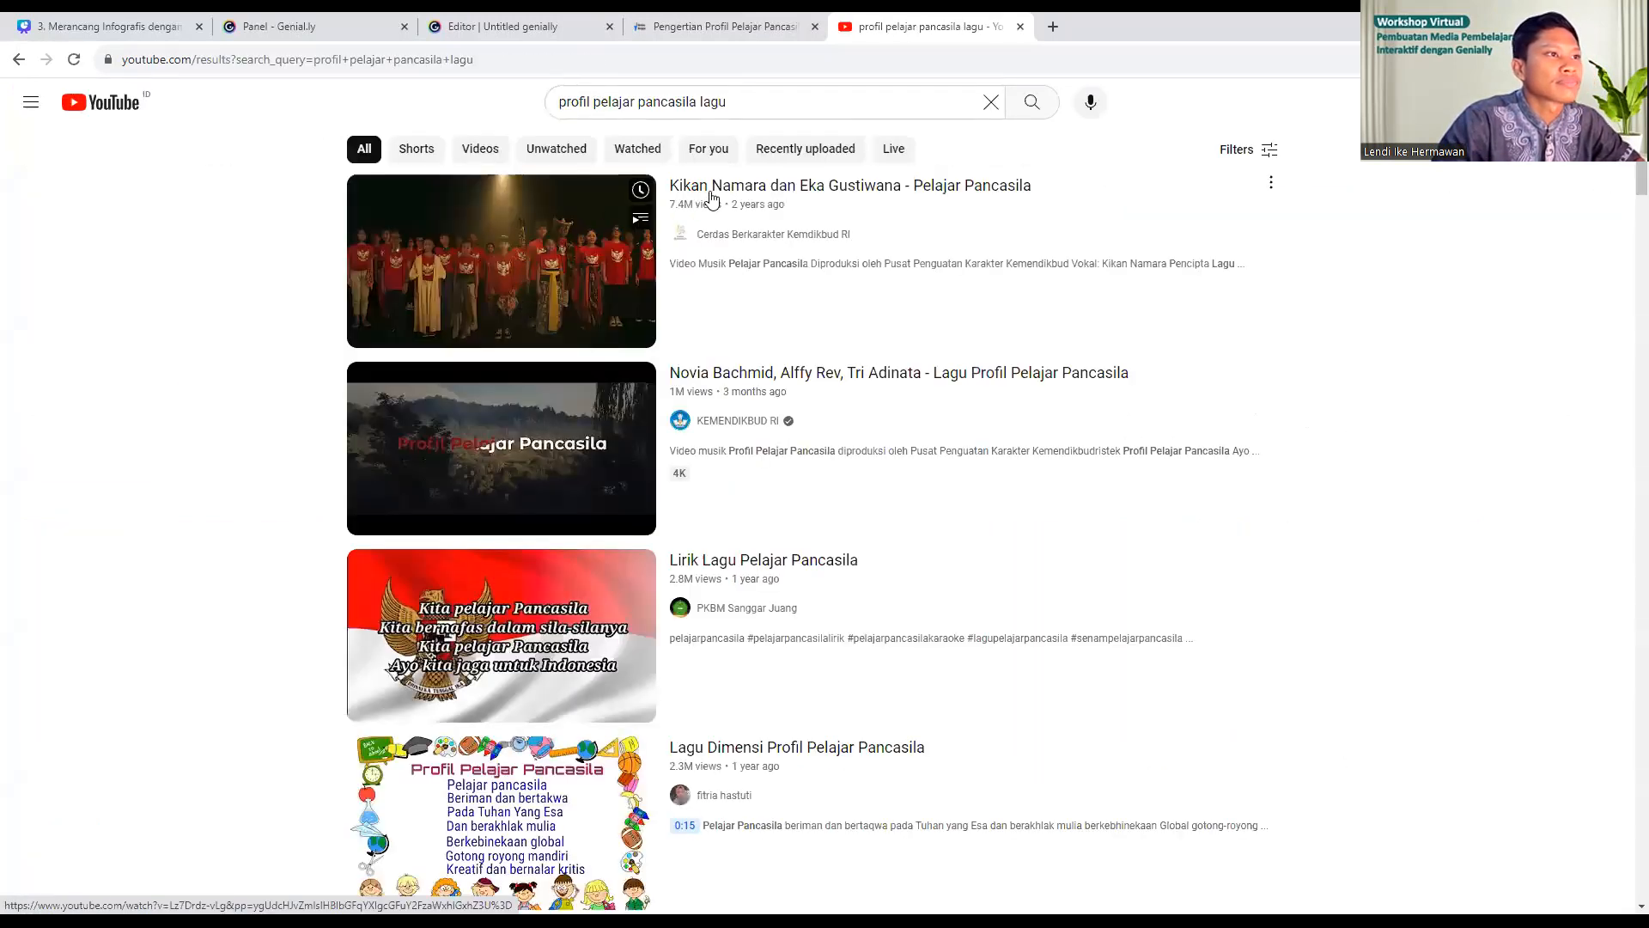
{"action": "left_click", "coordinate": [1271, 183]}
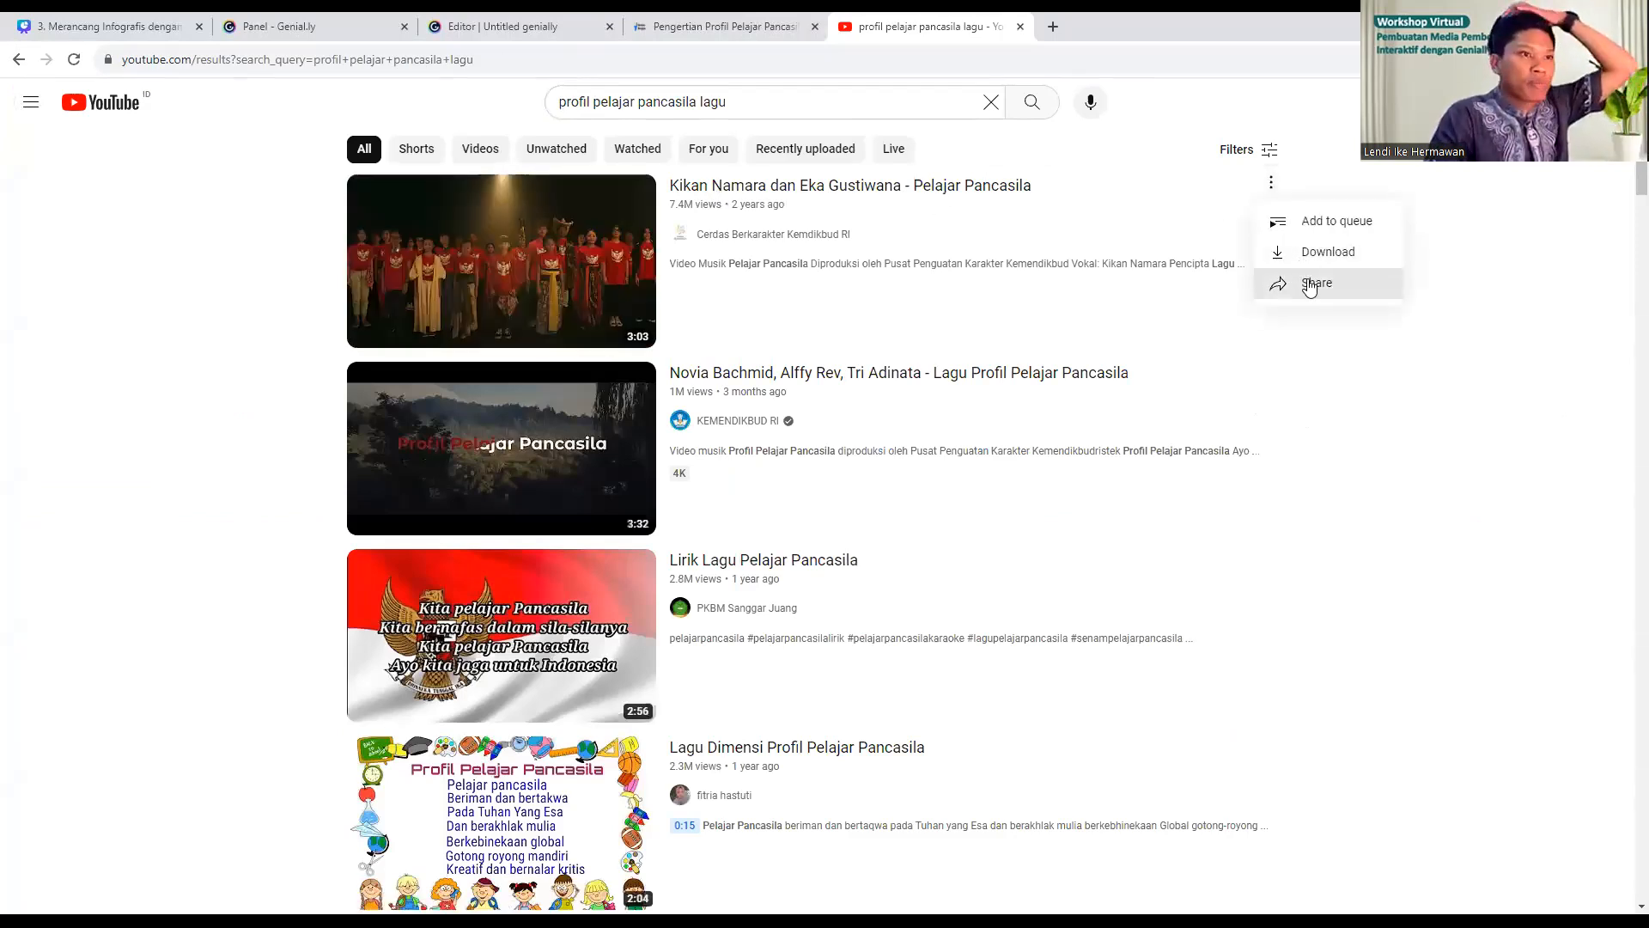
{"action": "left_click", "coordinate": [1280, 283]}
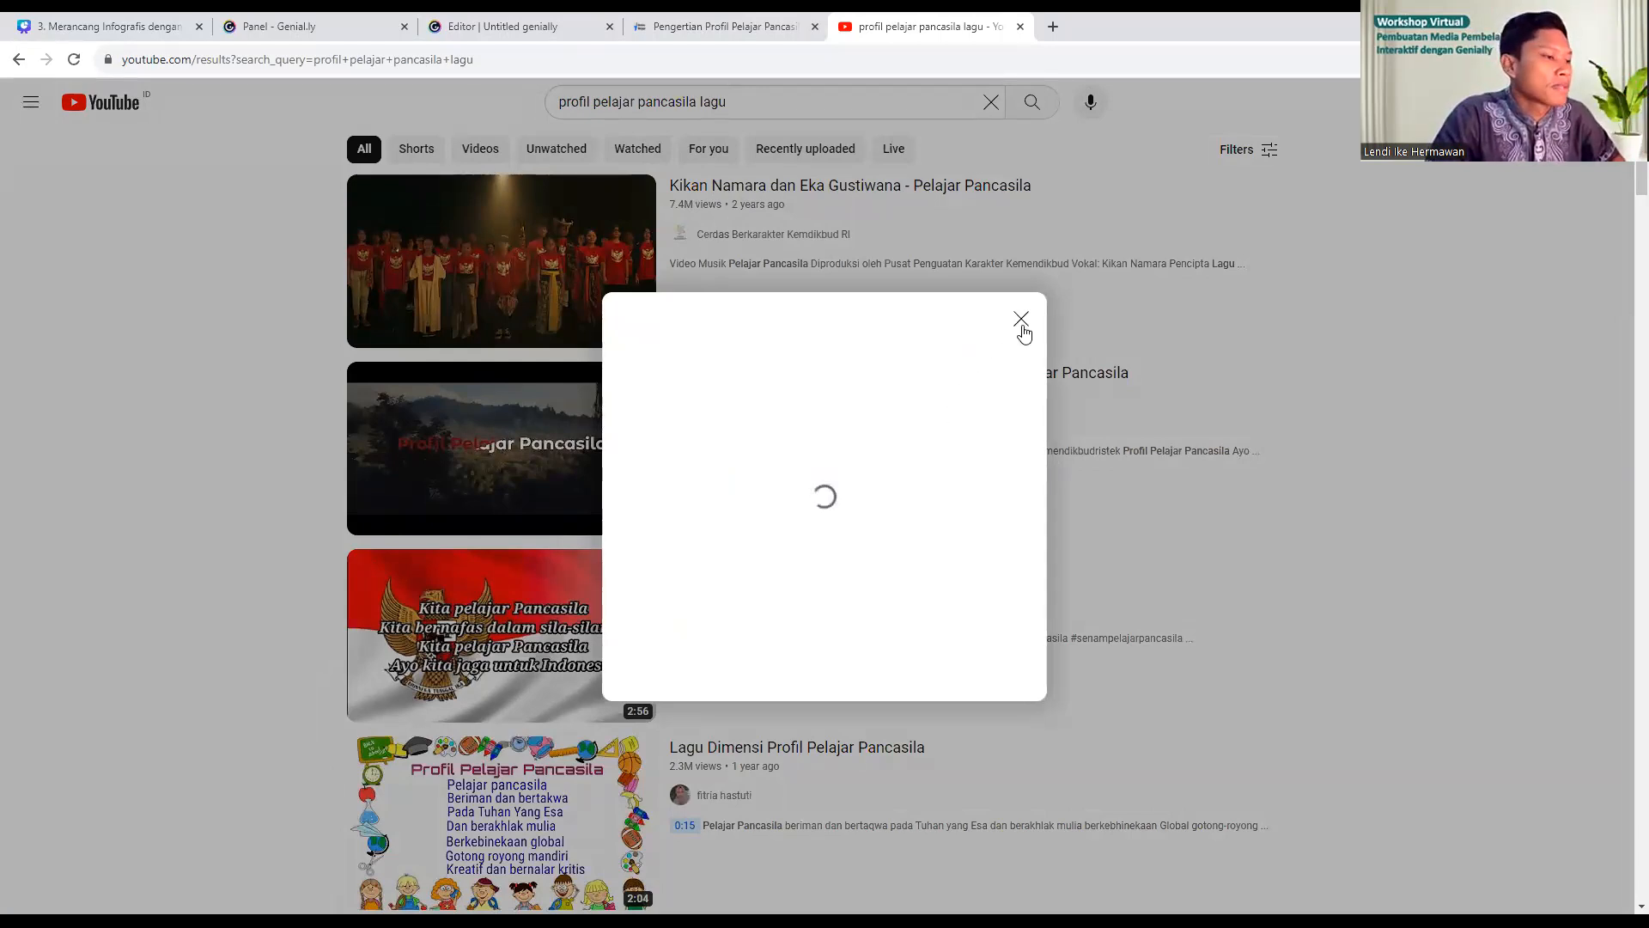
{"action": "left_click", "coordinate": [613, 268]}
- Open the first result, the Pelajar Pancasila music video by Cerdas Berkarakter Kemdikbud RI, pause it and copy its URL
{"action": "left_click", "coordinate": [613, 268]}
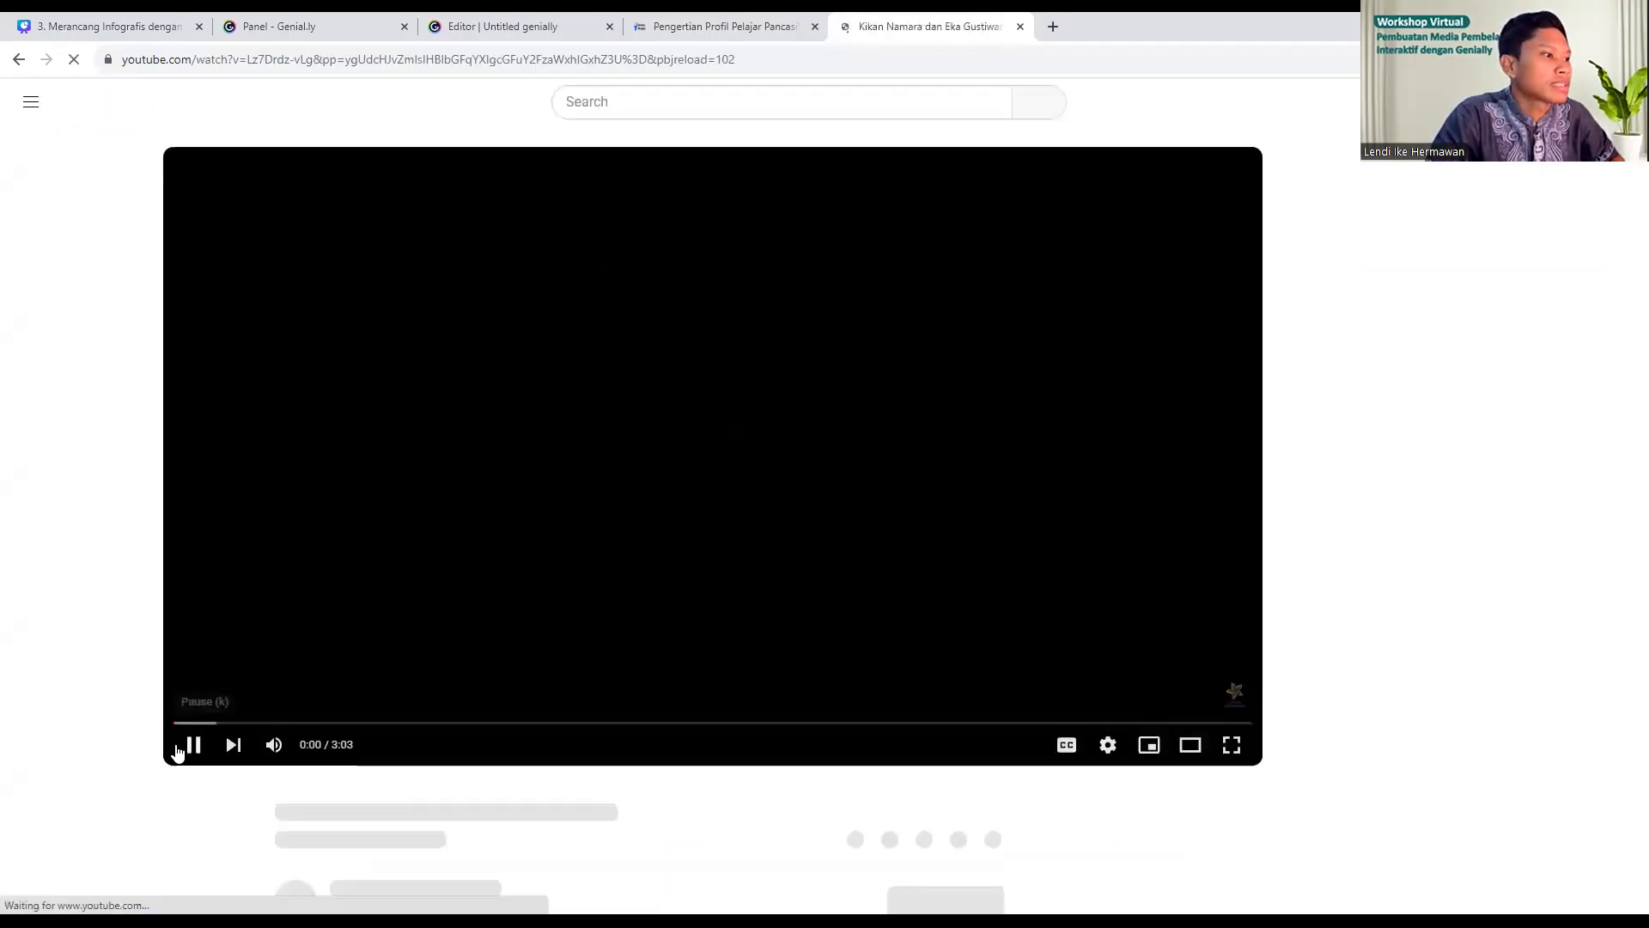
{"action": "left_click", "coordinate": [114, 744]}
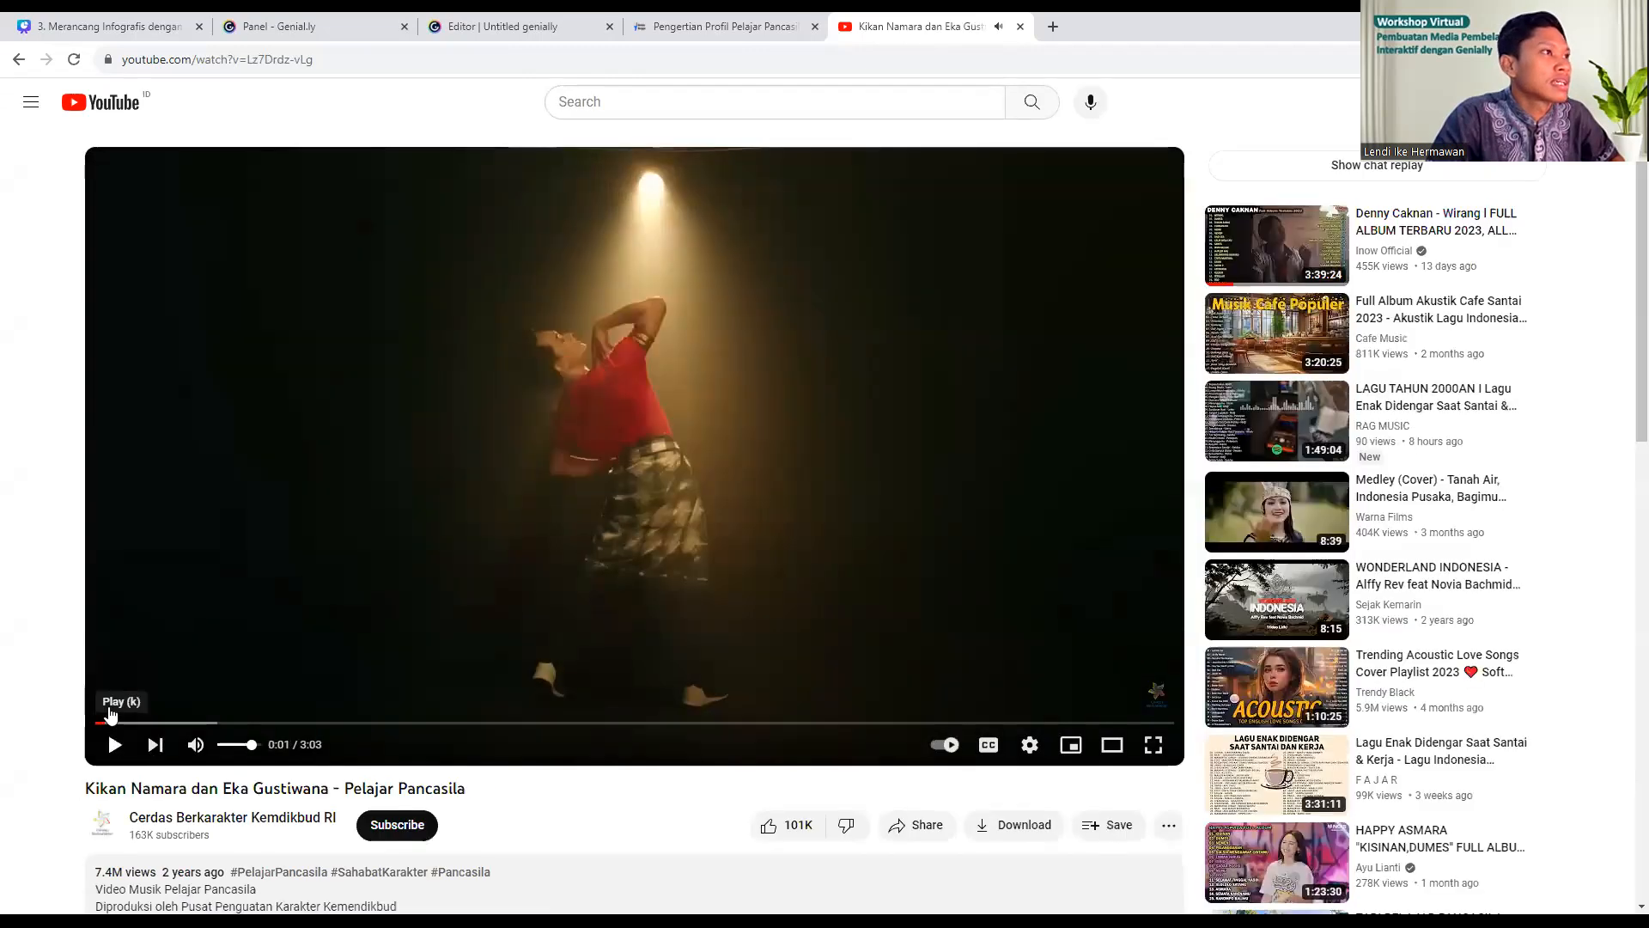
{"action": "left_click", "coordinate": [150, 58]}
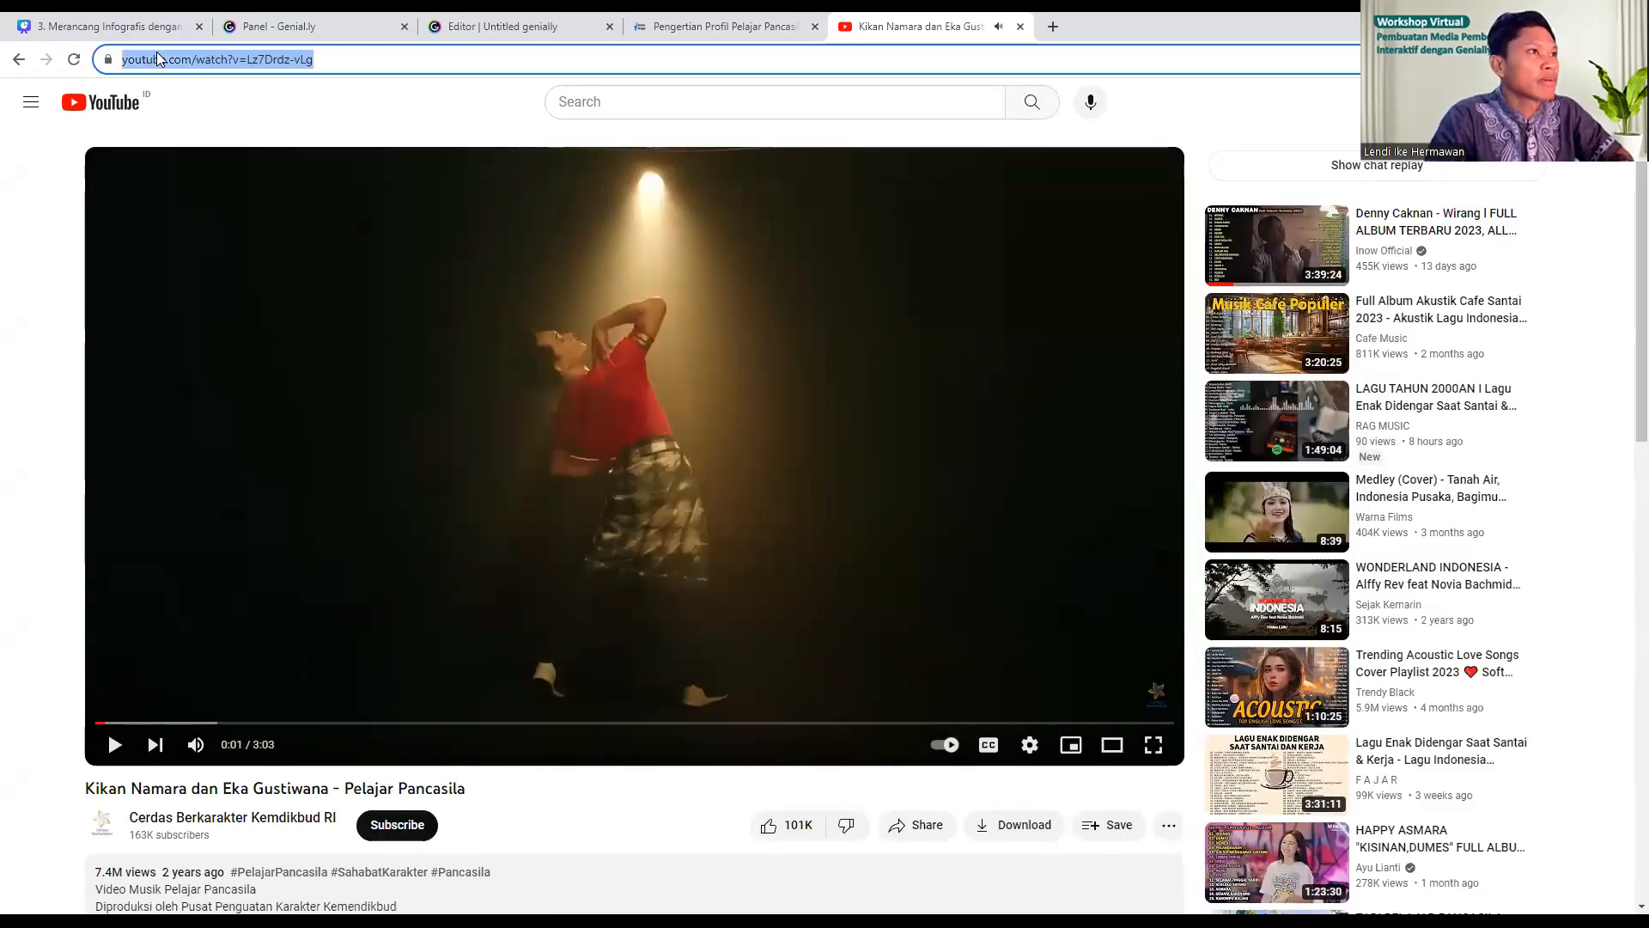
- Return to the Genially editor and insert the YouTube video on the page from the copied link
{"action": "left_click", "coordinate": [485, 26]}
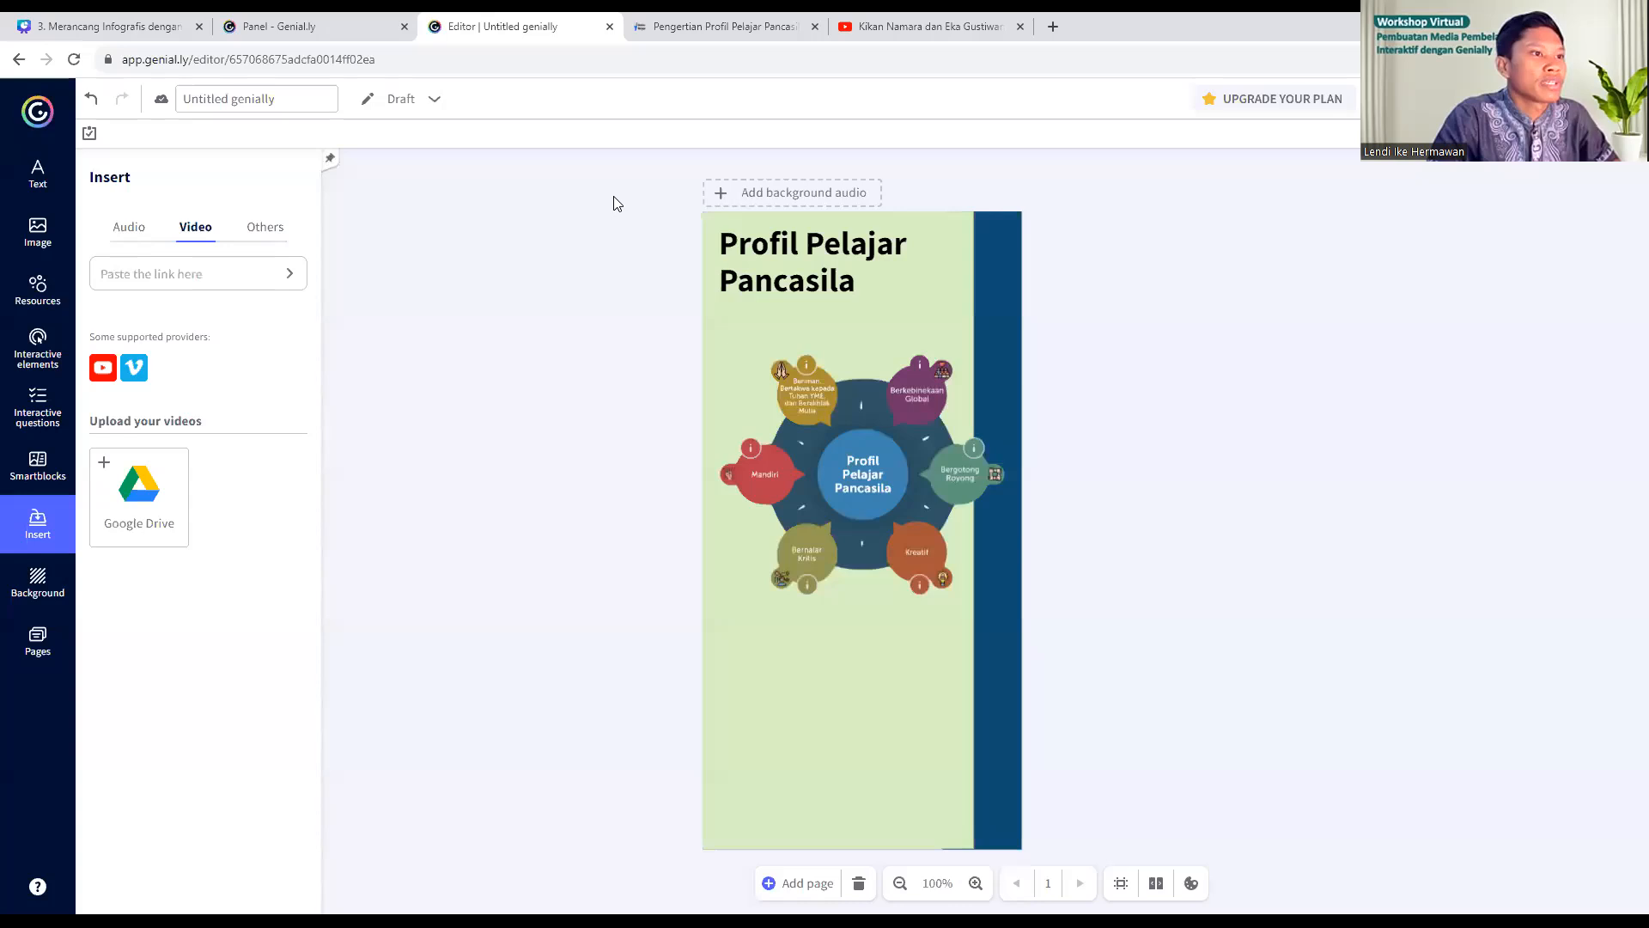
{"action": "left_click", "coordinate": [211, 274]}
{"action": "key", "text": "ctrl+v"}
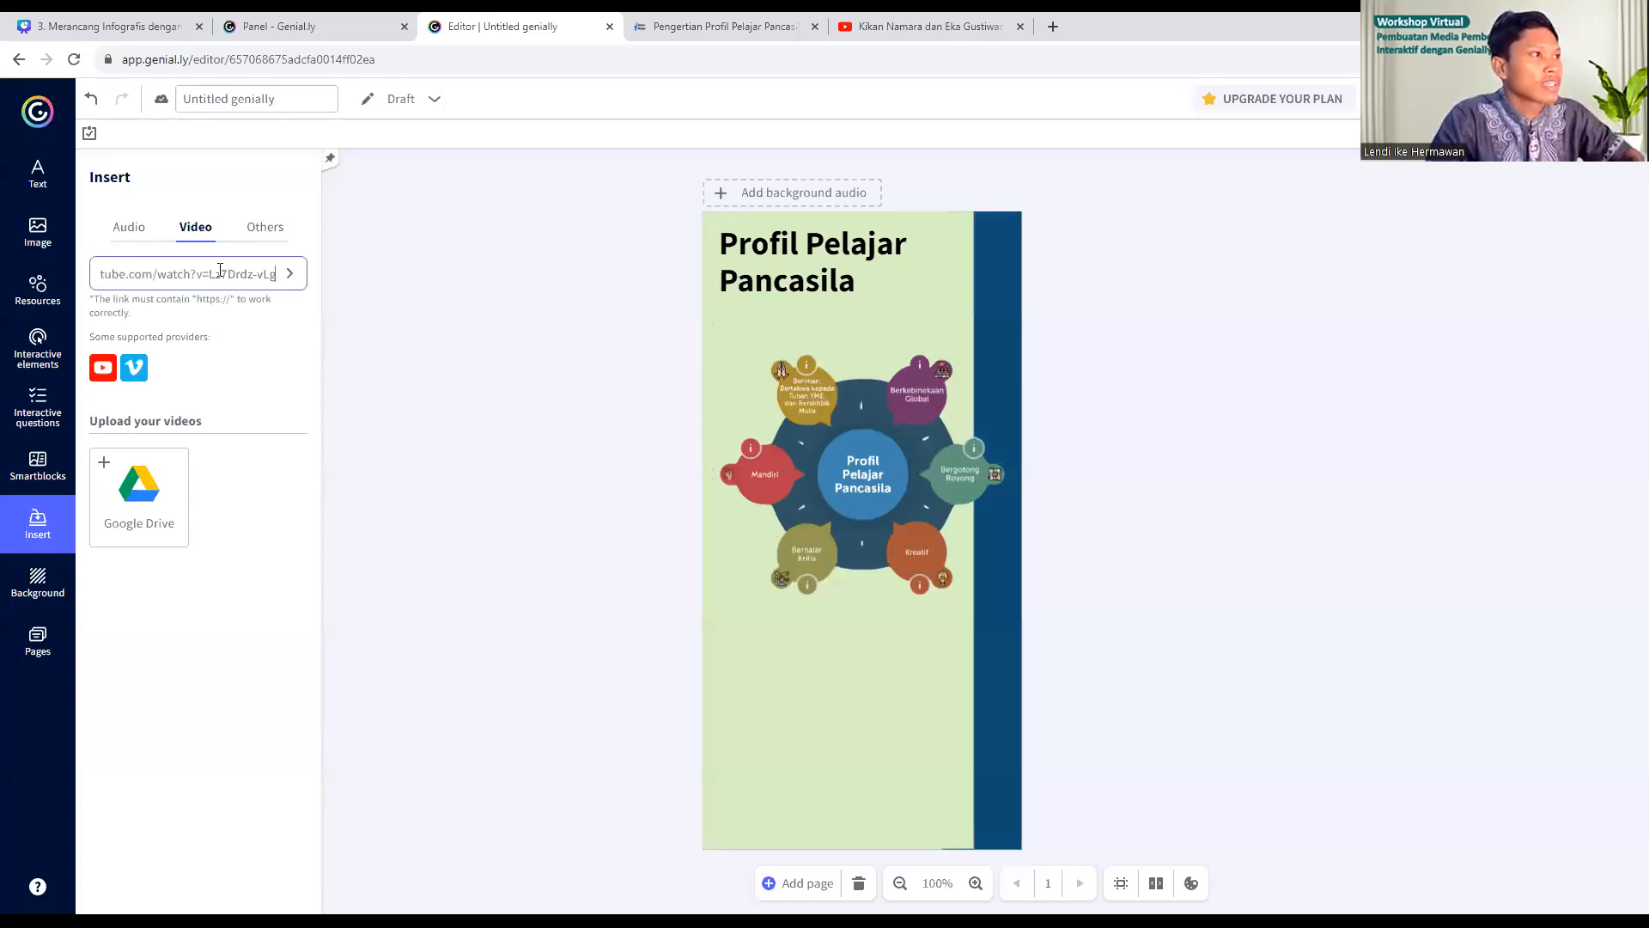
{"action": "left_click", "coordinate": [289, 275]}
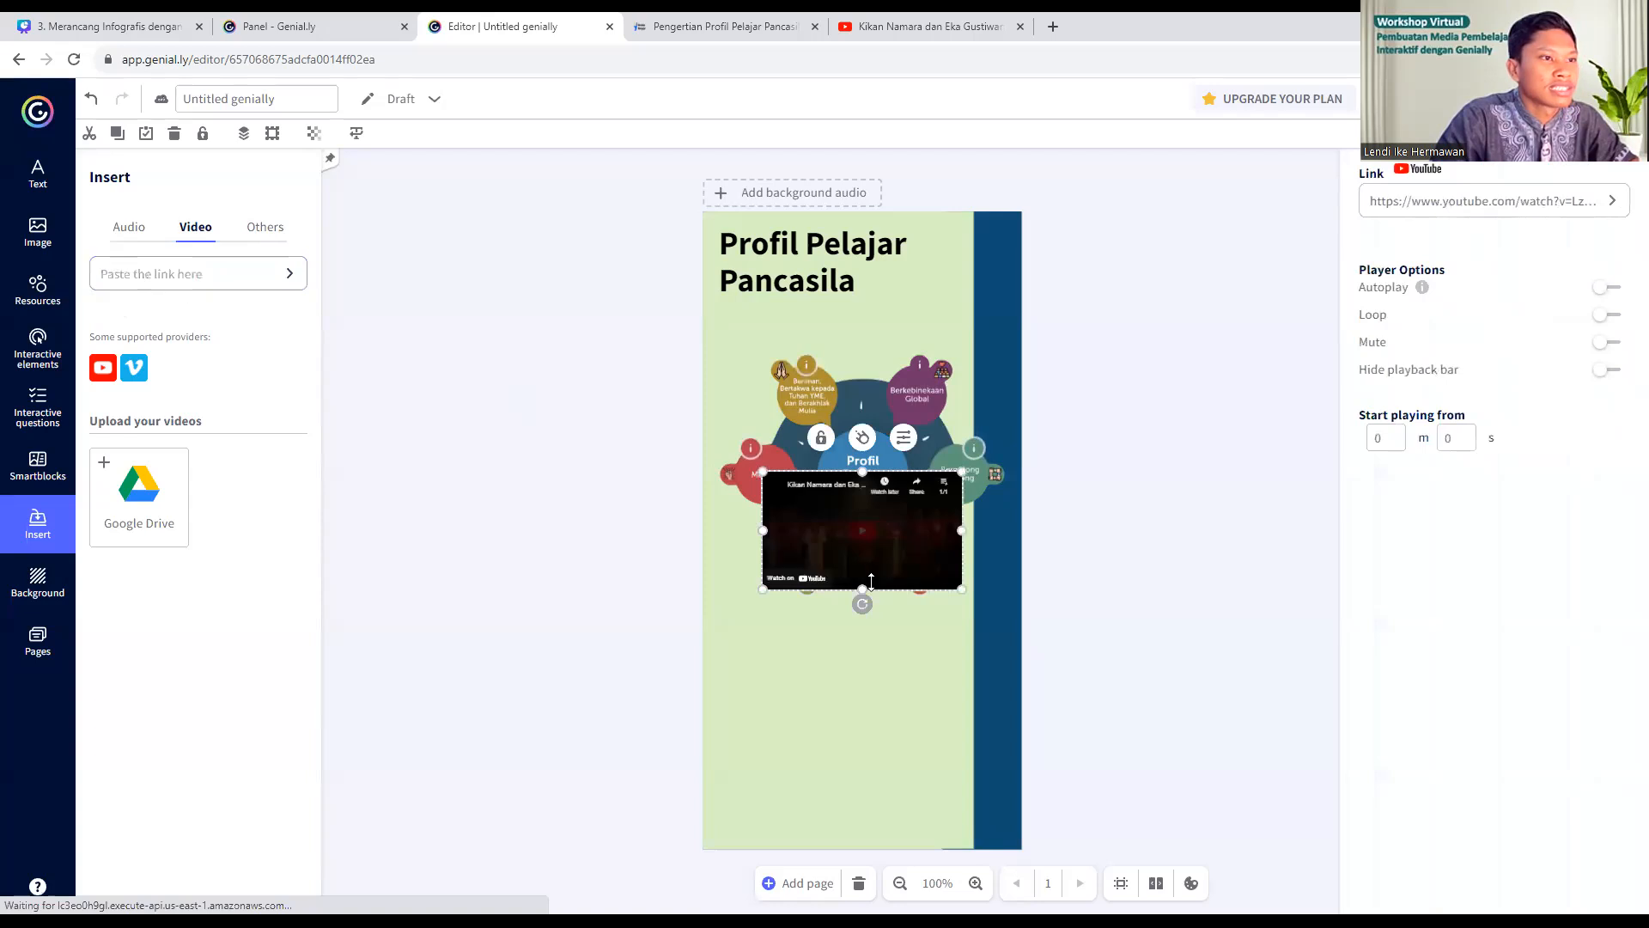
- Move the video below the Profil Pelajar Pancasila diagram and enlarge it slightly to fit the light green area
{"action": "left_click_drag", "start_coordinate": [867, 578], "coordinate": [867, 707]}
{"action": "left_click_drag", "start_coordinate": [861, 722], "coordinate": [870, 677]}
{"action": "left_click", "coordinate": [1084, 675]}
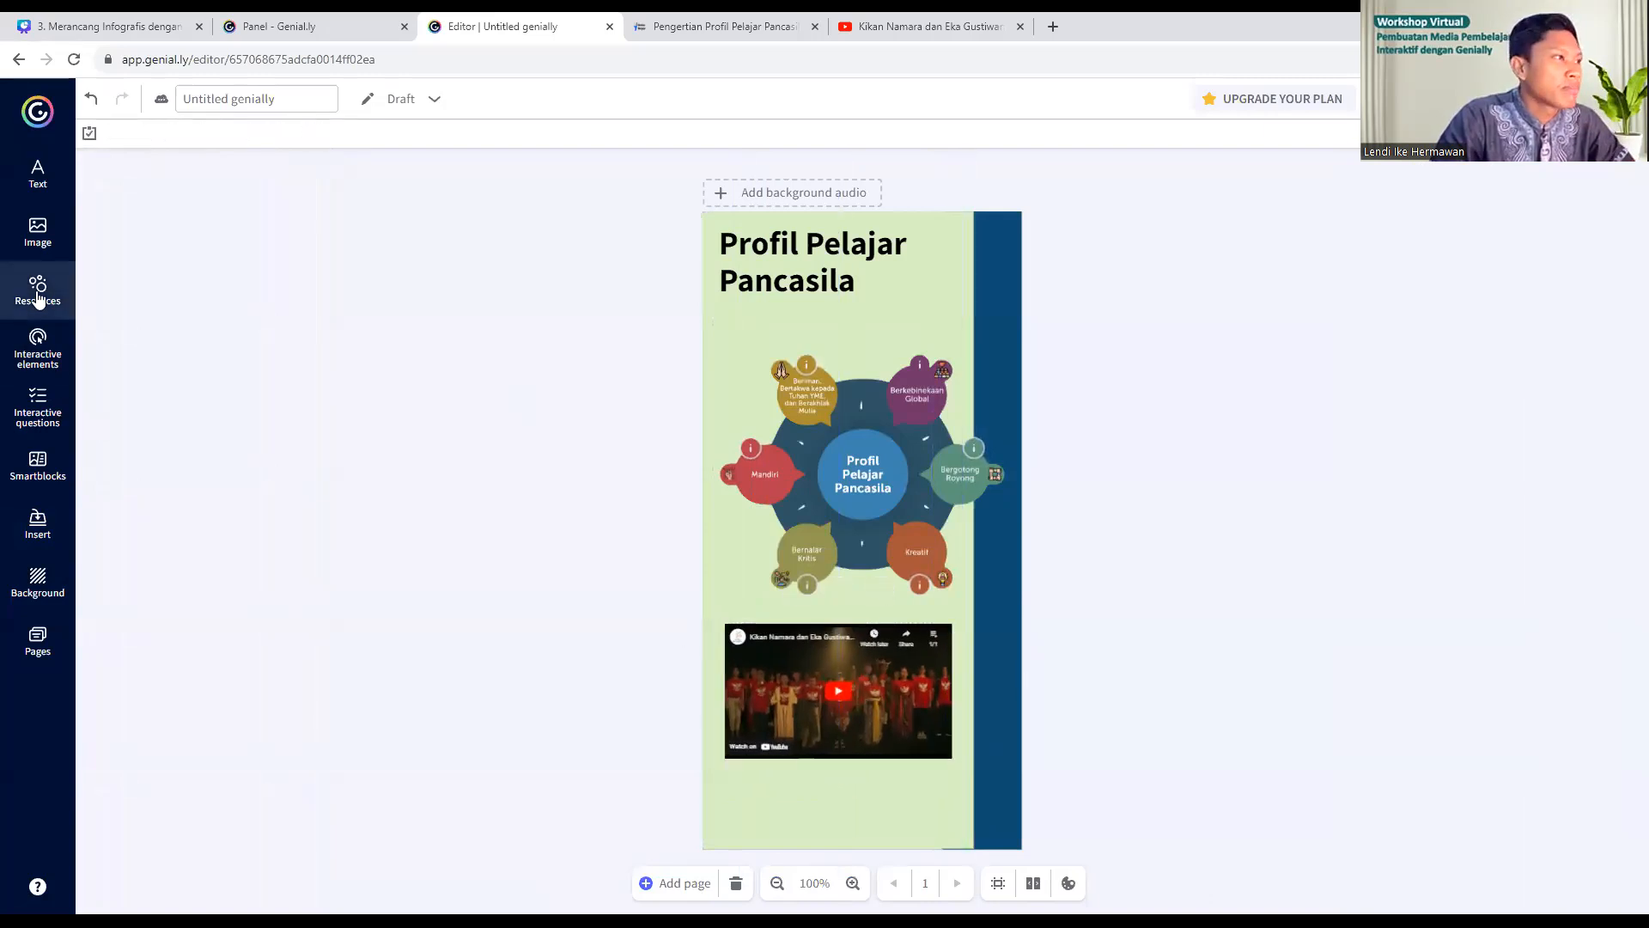